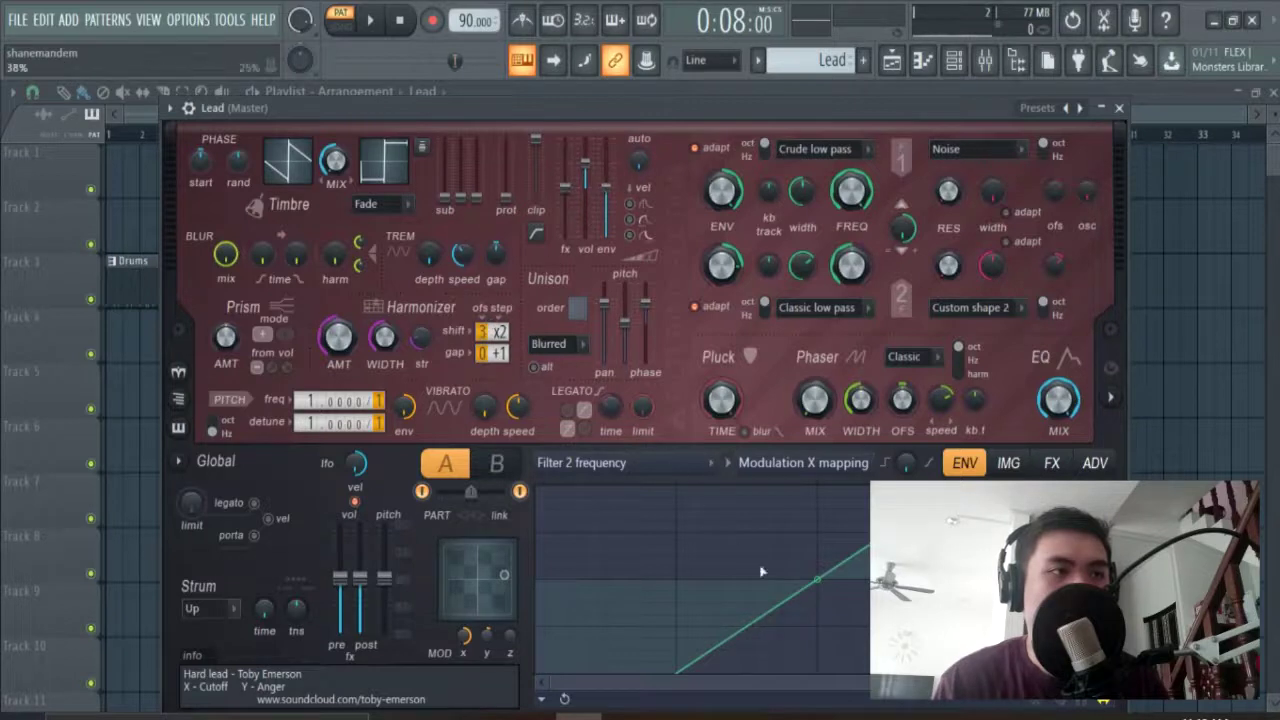
Adjust the lead synth's X modulation and lower its post volume slider while the pattern plays
mouse_move(454, 605)
mouse_down()
mouse_move(454, 630)
mouse_move(454, 606)
mouse_move(454, 617)
mouse_up()
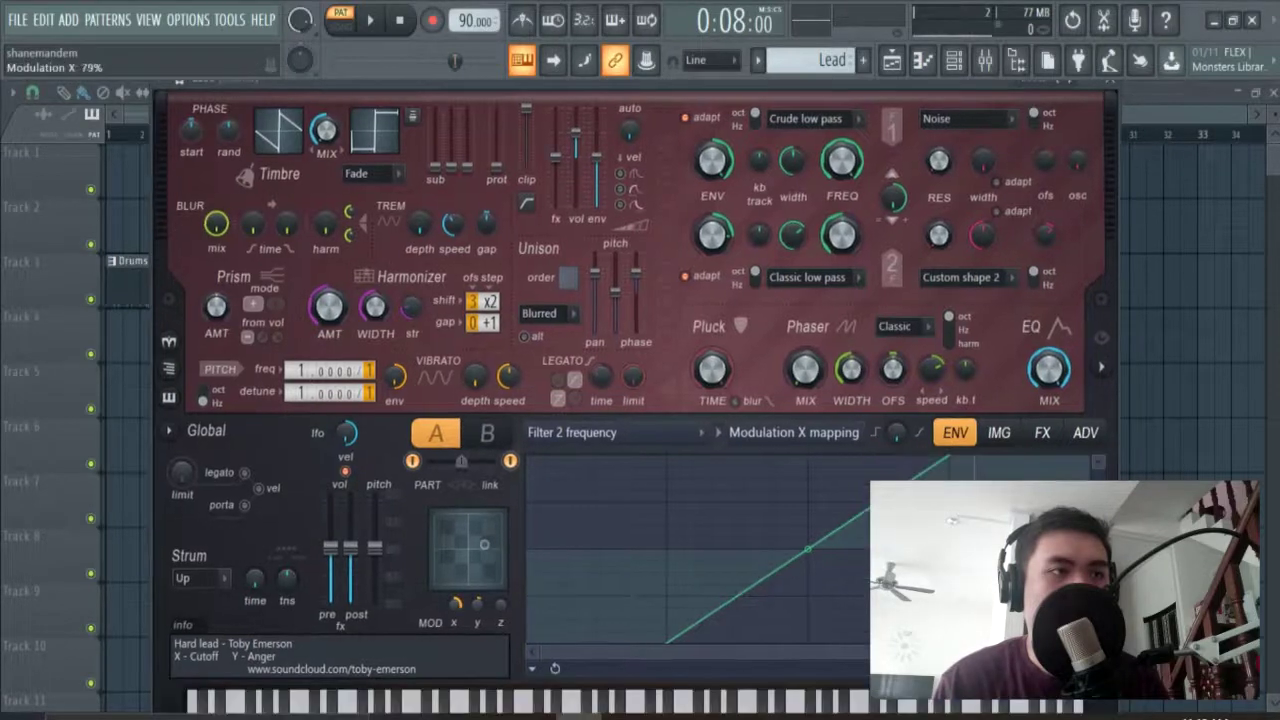
key(space)
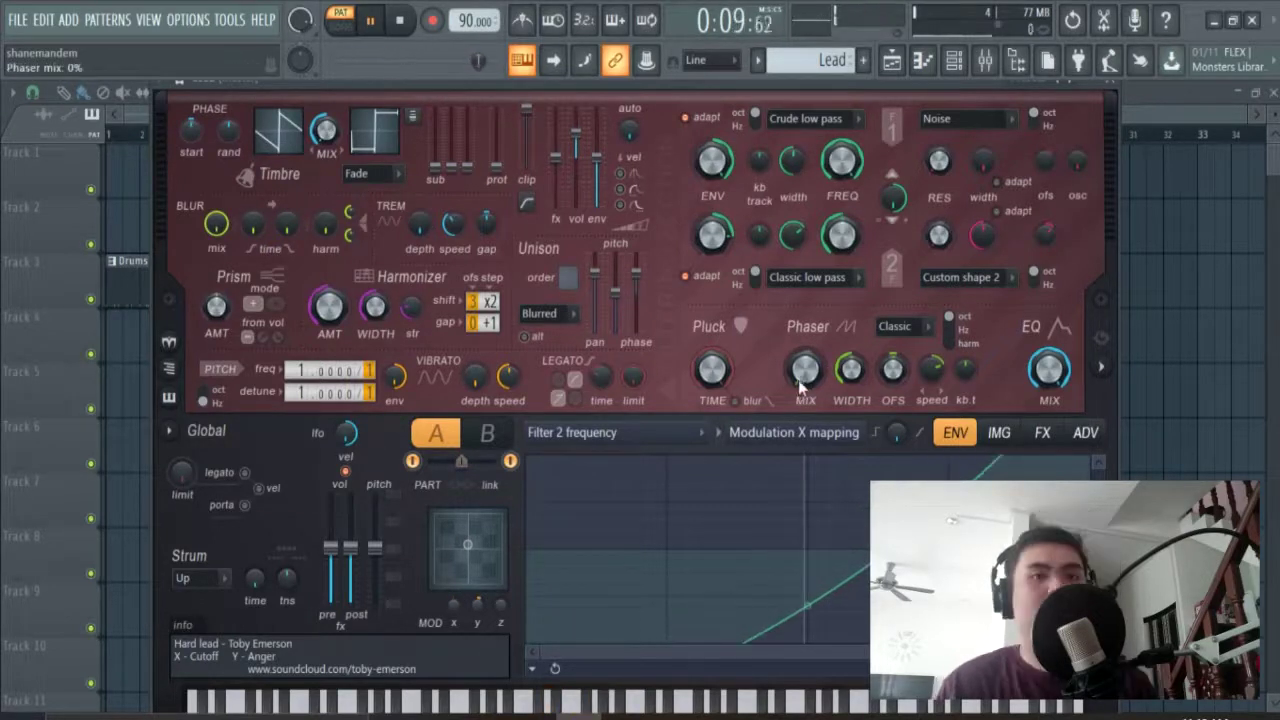
drag(350, 548, 350, 562)
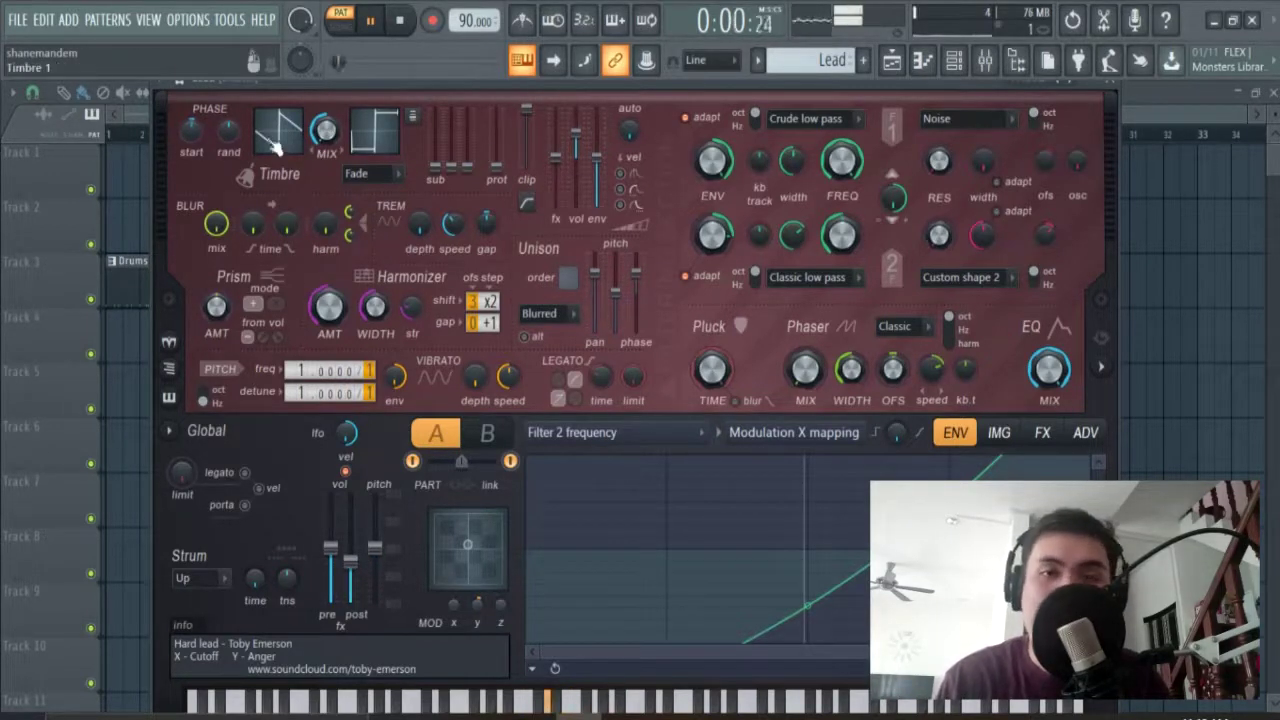
Adjust the lead's timbre mix, lower filter 1's frequency to 97%, and close the synth with playback stopped
click(279, 174)
drag(326, 130, 326, 104)
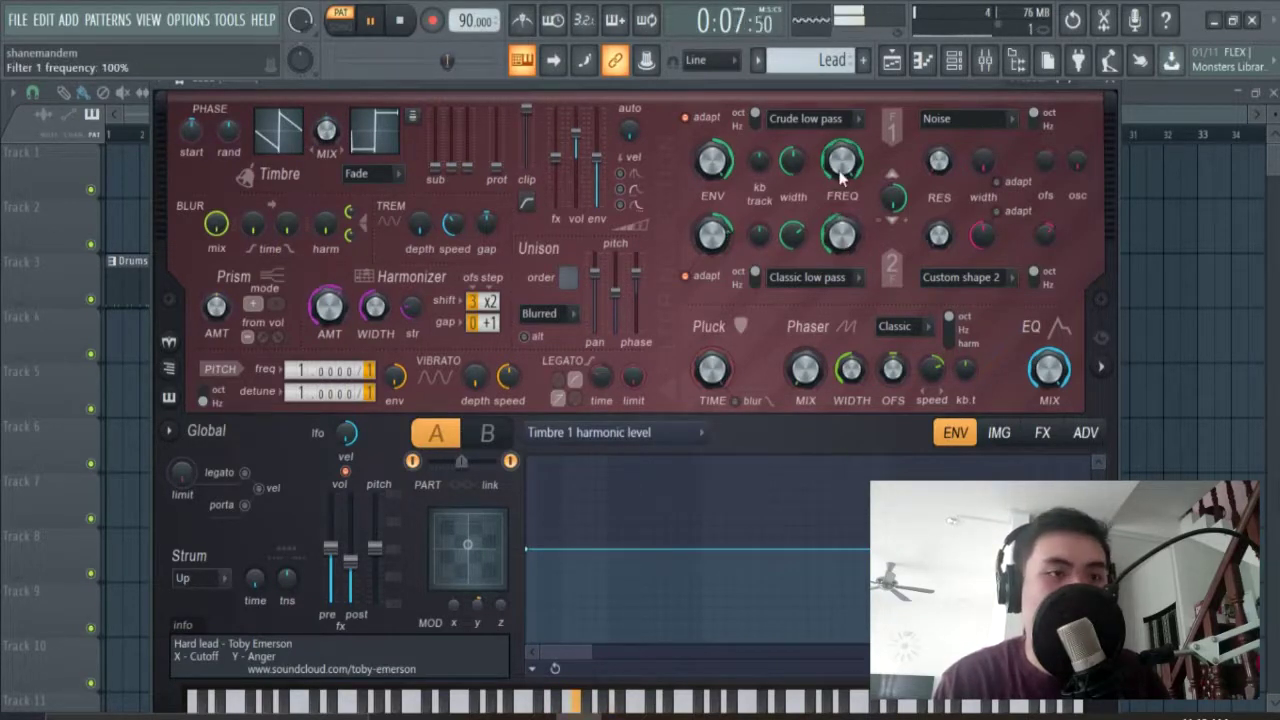
drag(843, 164, 843, 170)
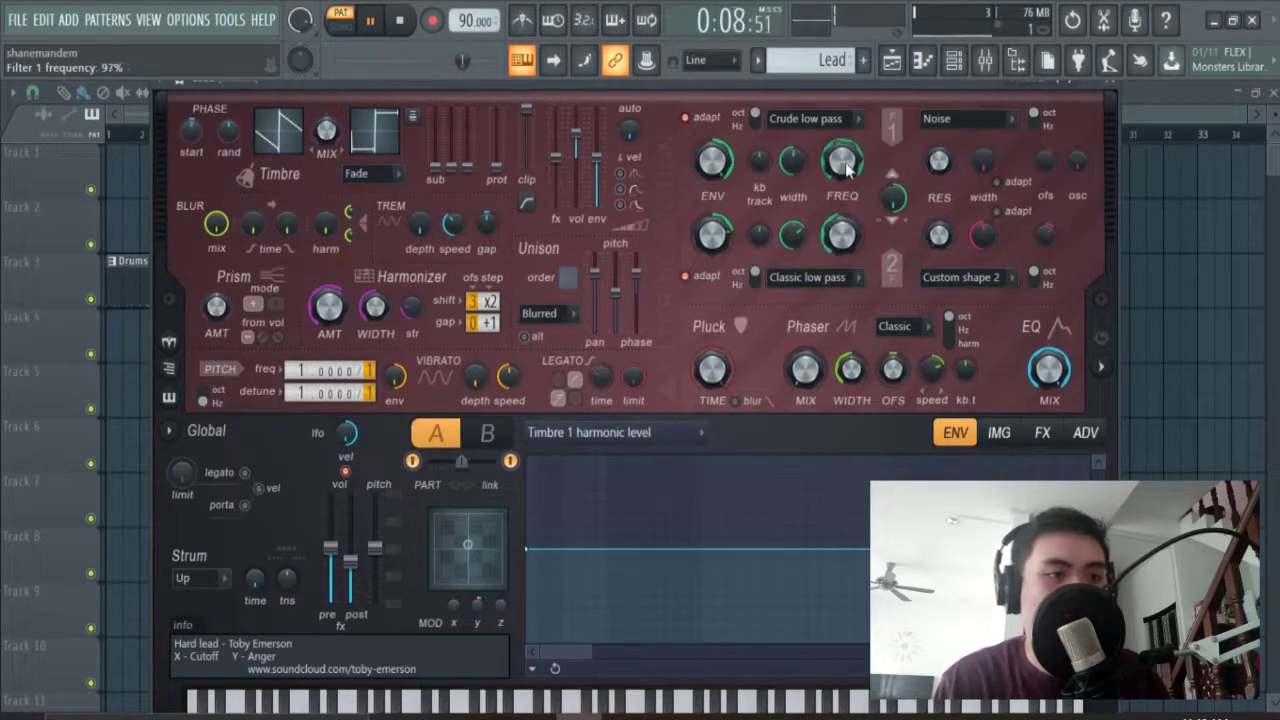
click(1119, 92)
key(space)
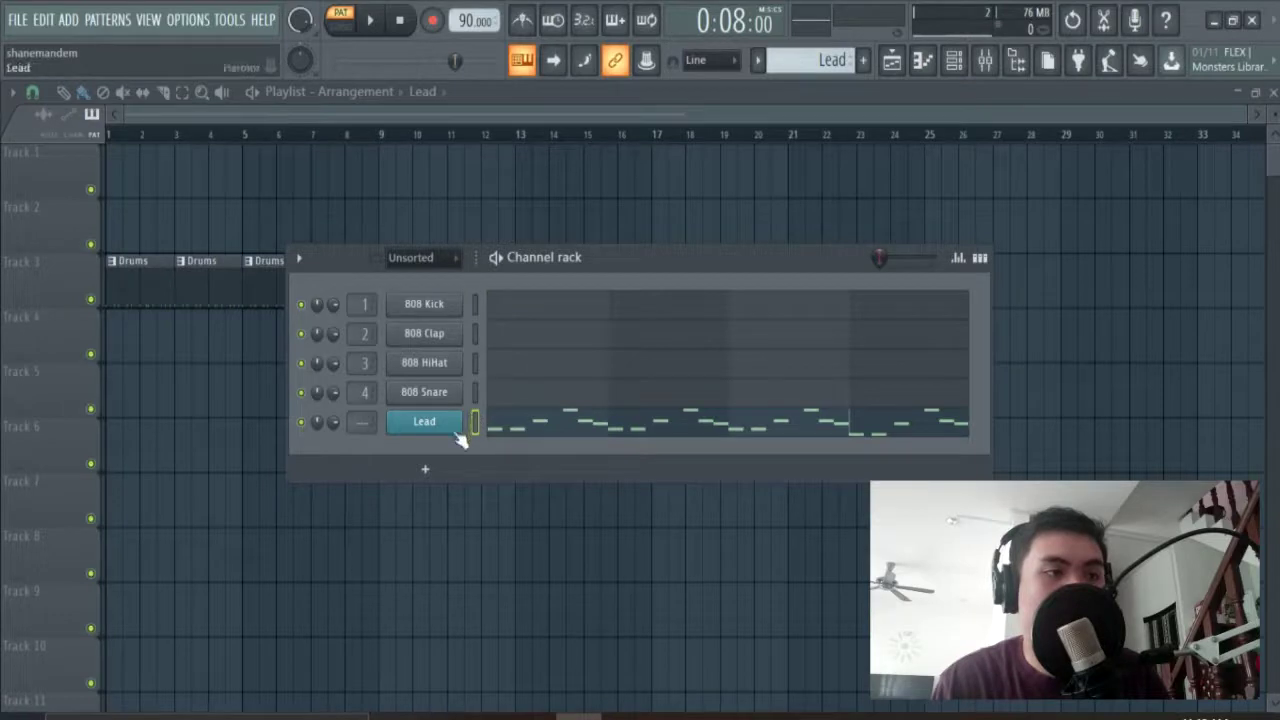
Clone the Lead channel and close the clone's synth window
right_click(447, 433)
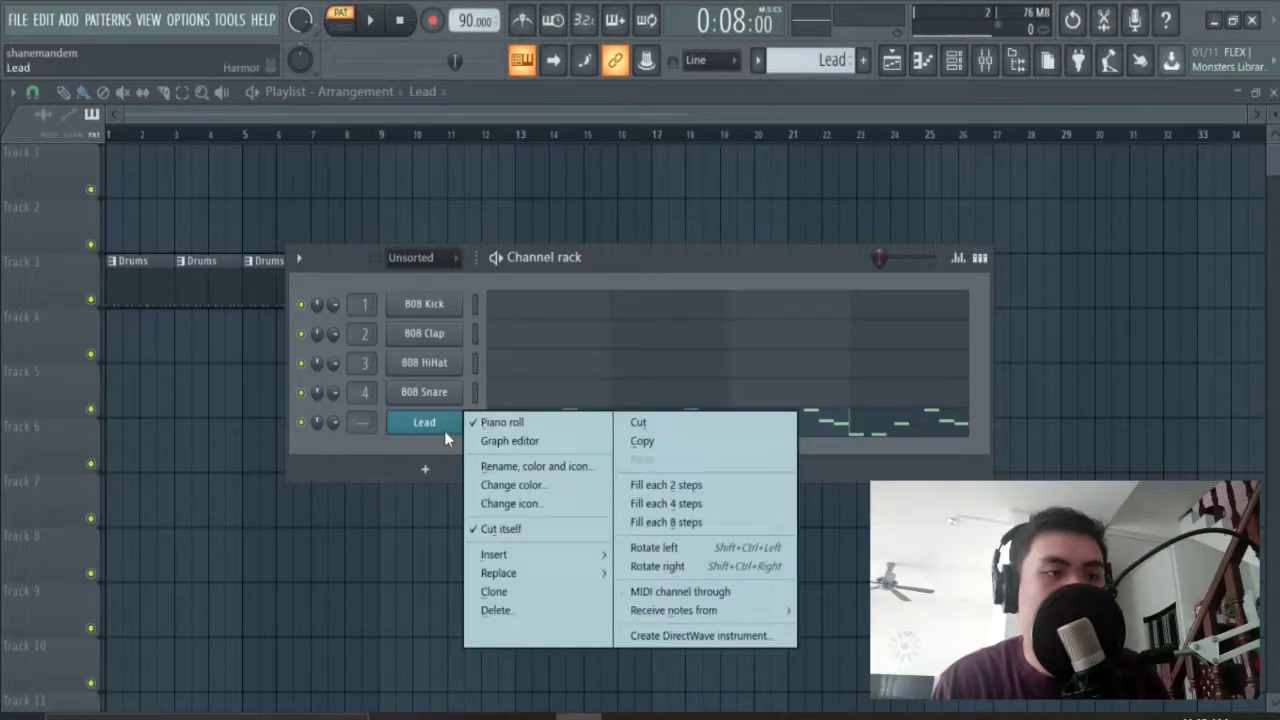
click(583, 597)
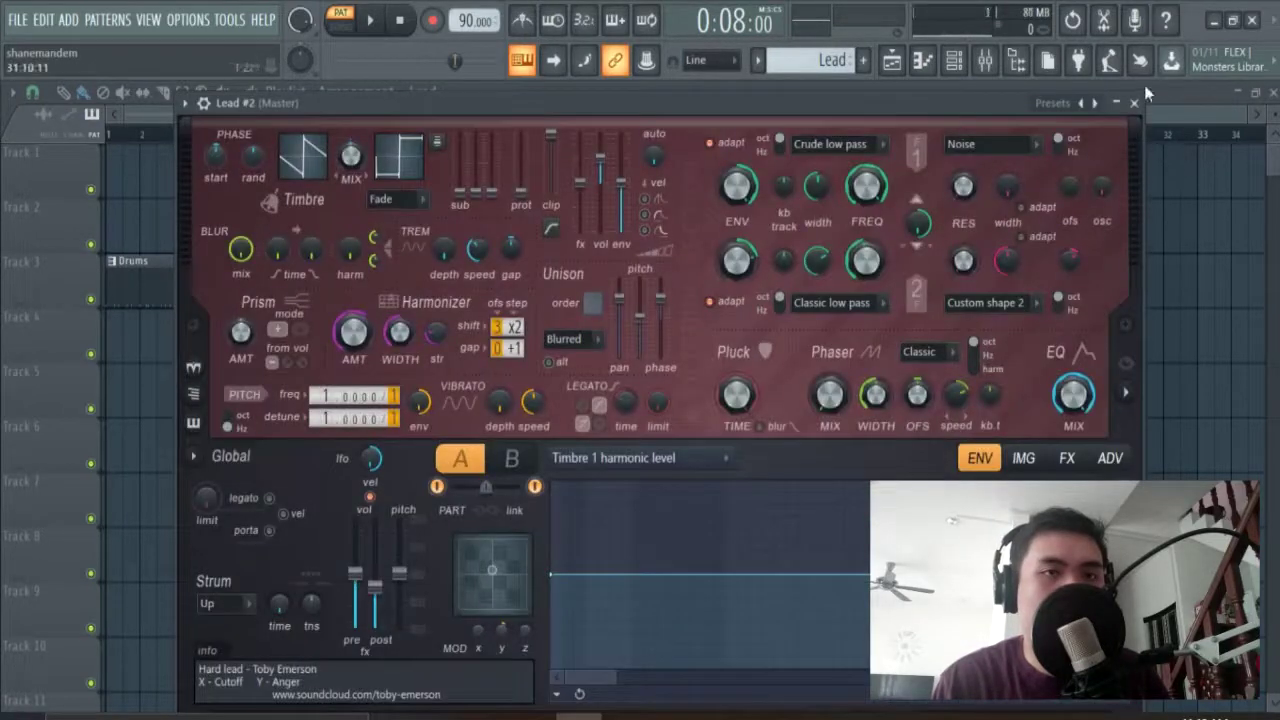
click(1134, 104)
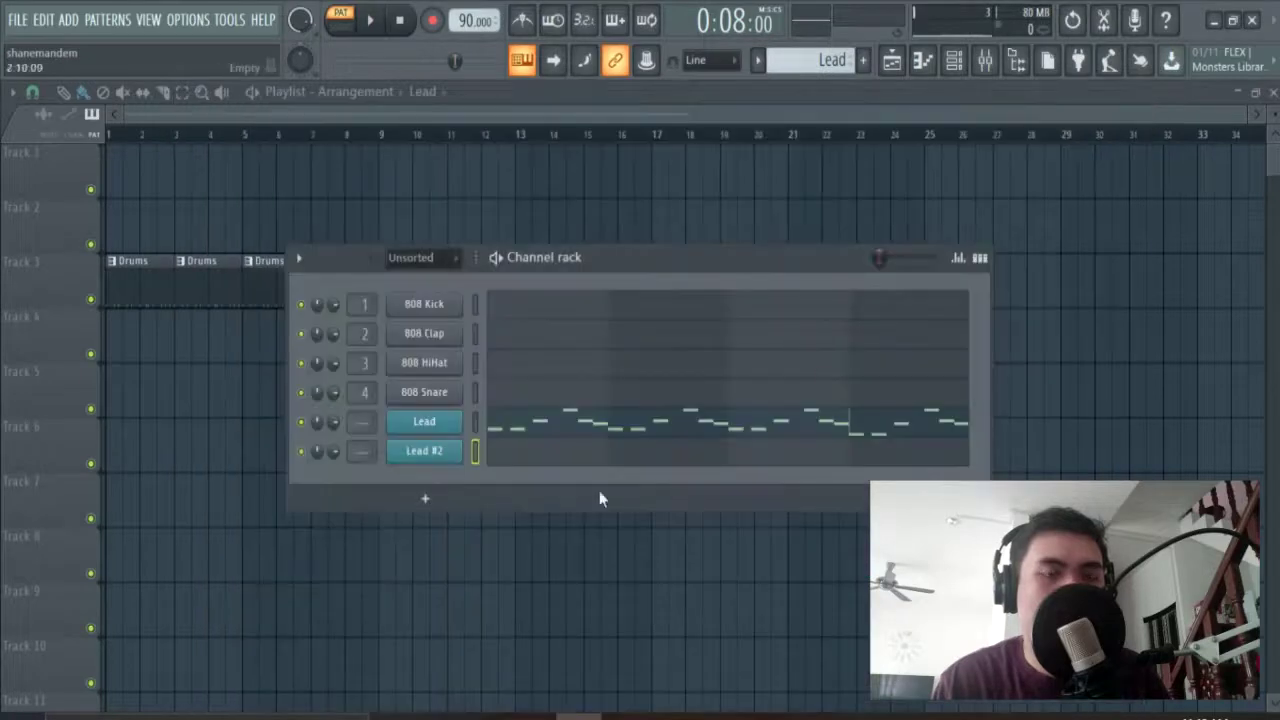
Replace the synth on the cloned Lead #2 channel with Sytrus
right_click(426, 458)
mouse_move(558, 601)
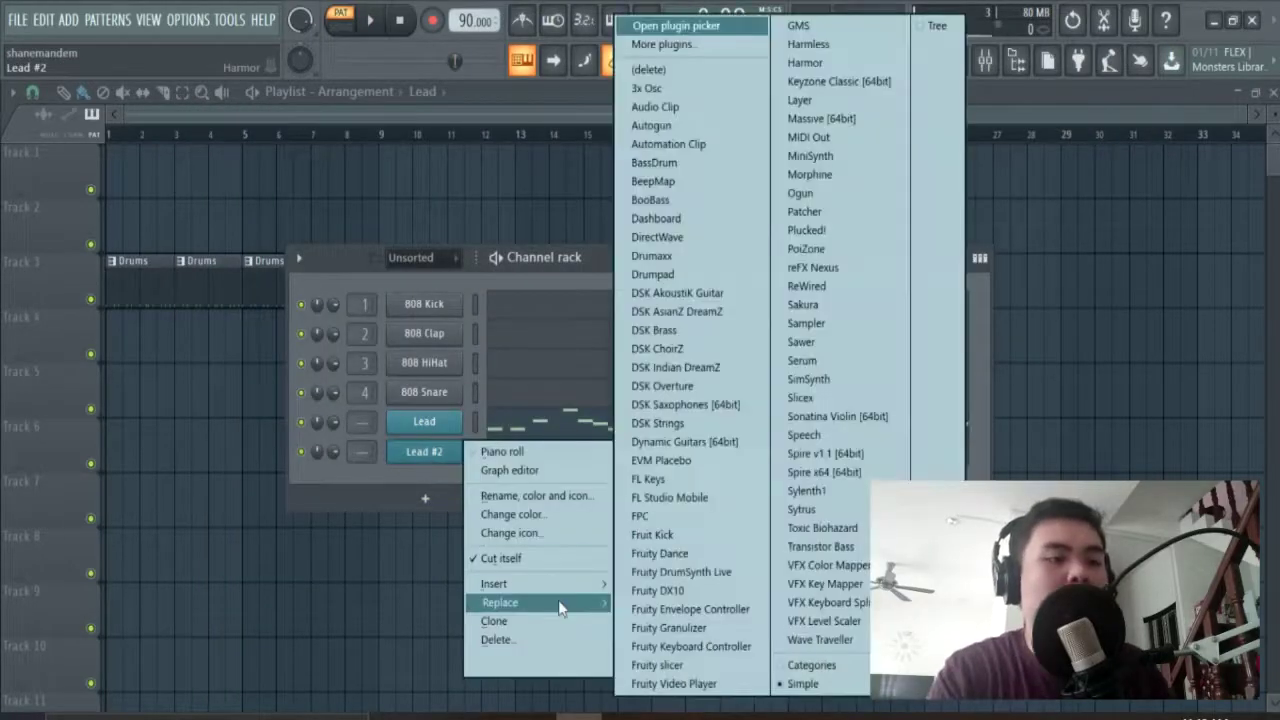
click(844, 514)
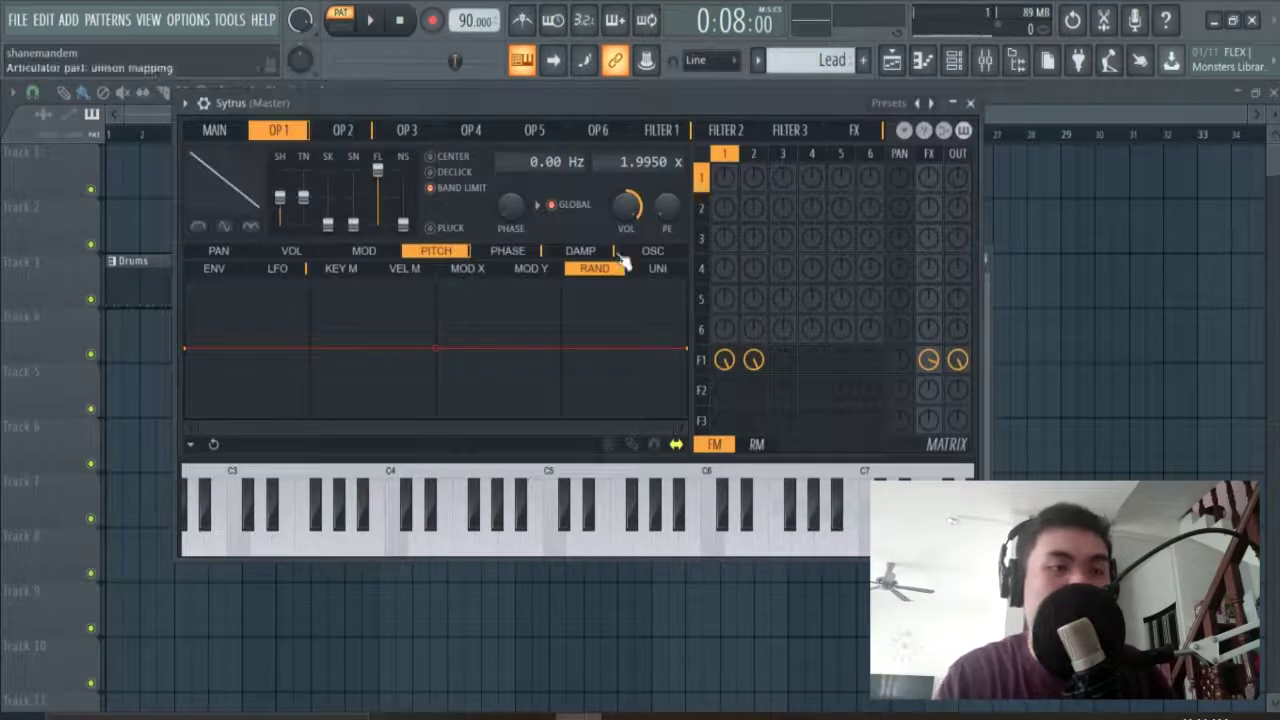
drag(505, 100, 667, 234)
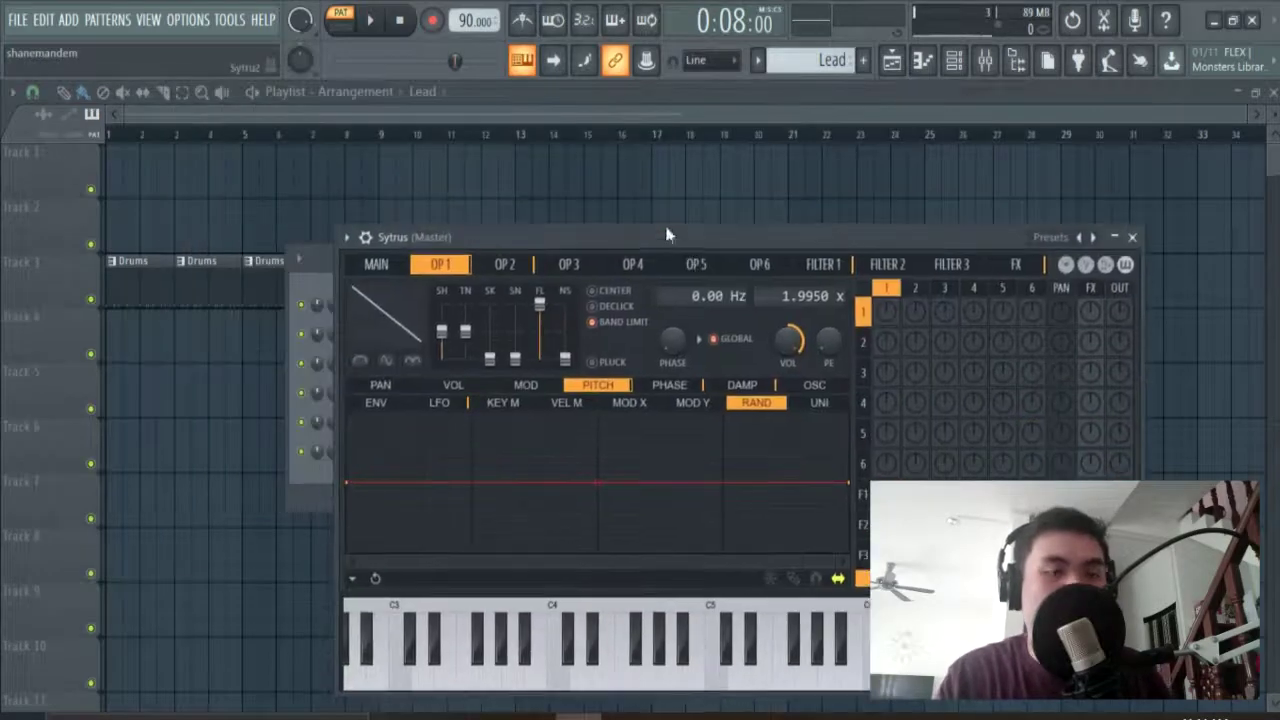
Load the Silk polyarp preset in Sytrus, audition it on the melody, and close the synth window
right_click(1082, 243)
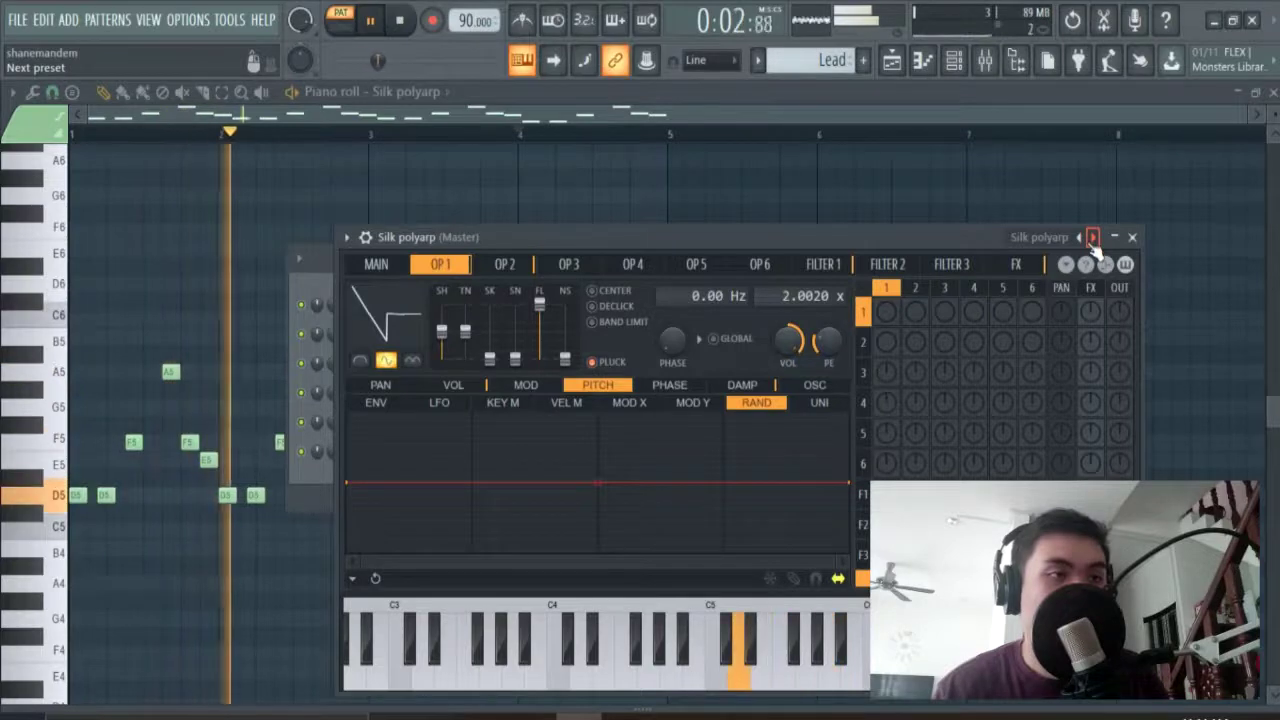
right_click(1089, 240)
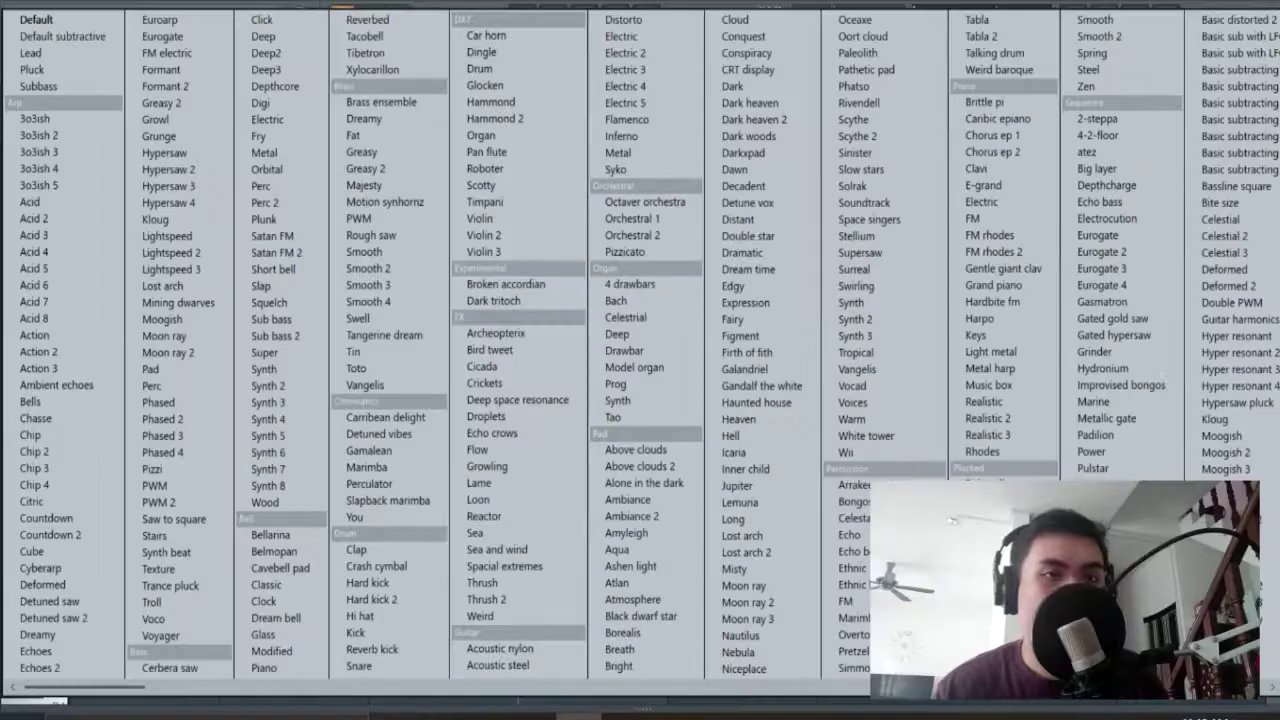
key(Escape)
drag(878, 238, 767, 190)
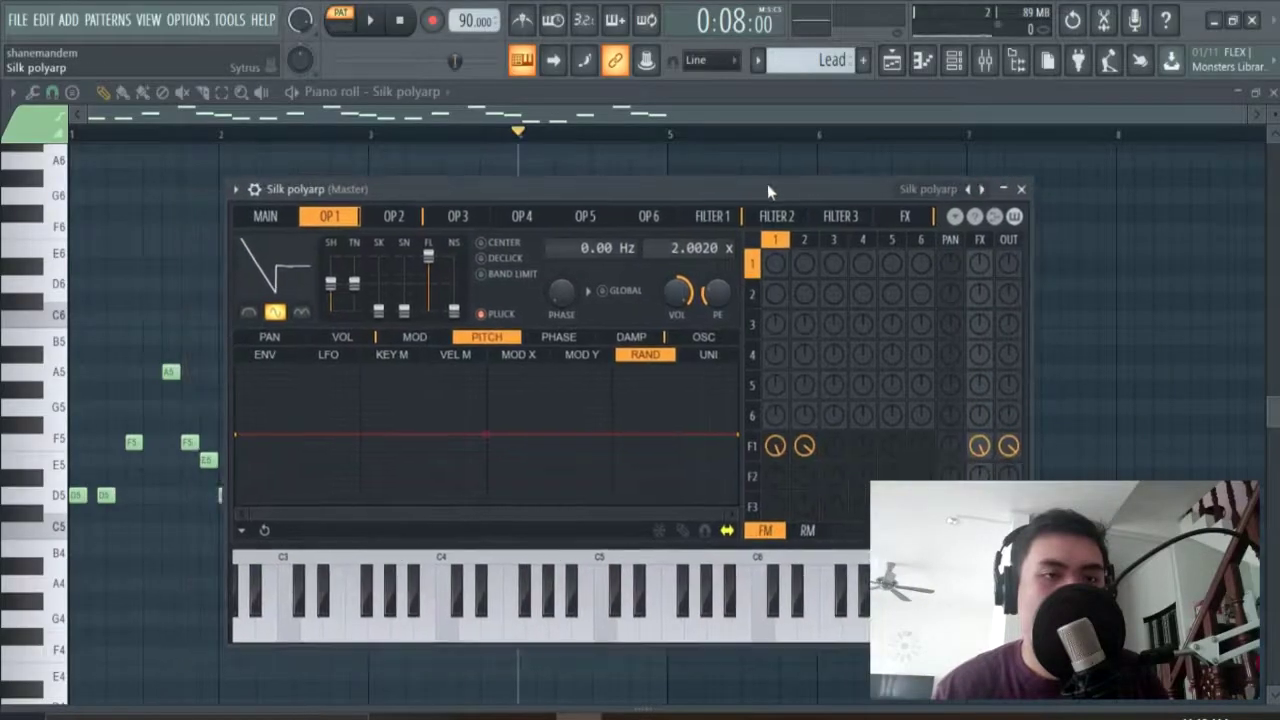
key(space)
click(1021, 189)
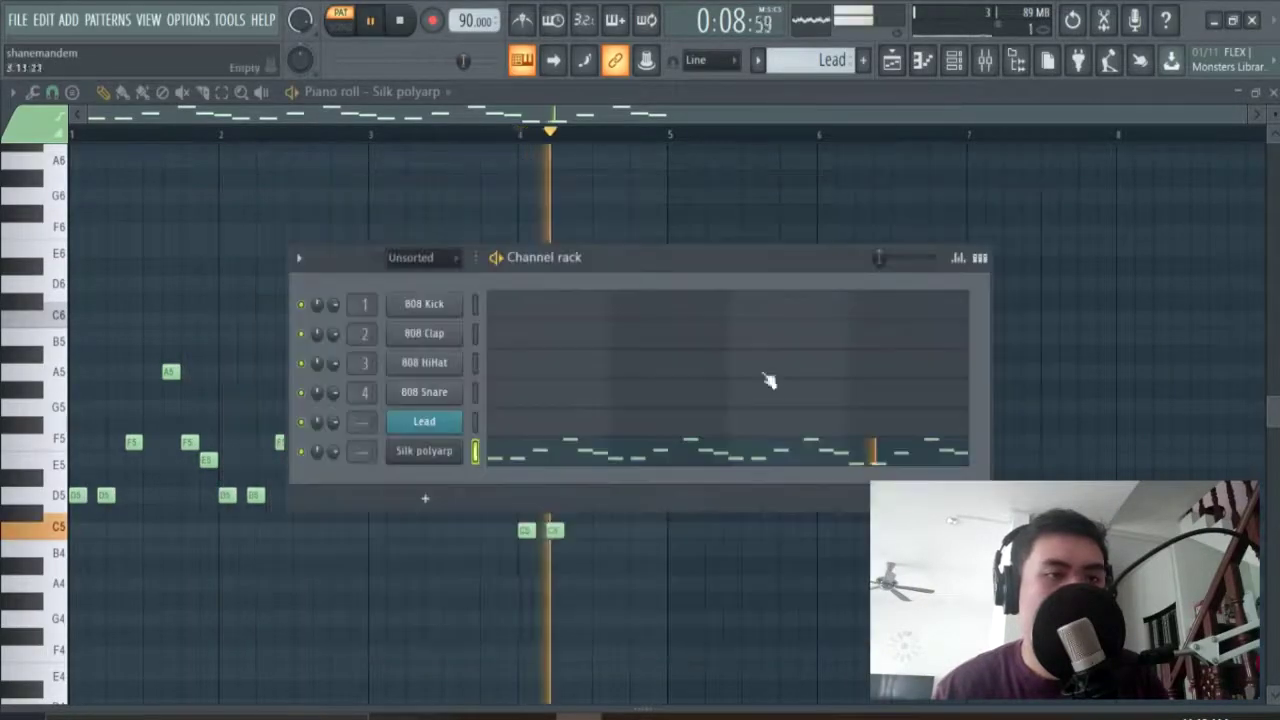
Rename the Silk polyarp channel "Lead #2", give it the same teal colour as Lead, and stop playback
right_click(452, 456)
click(532, 494)
text(Lead #2)
click(524, 500)
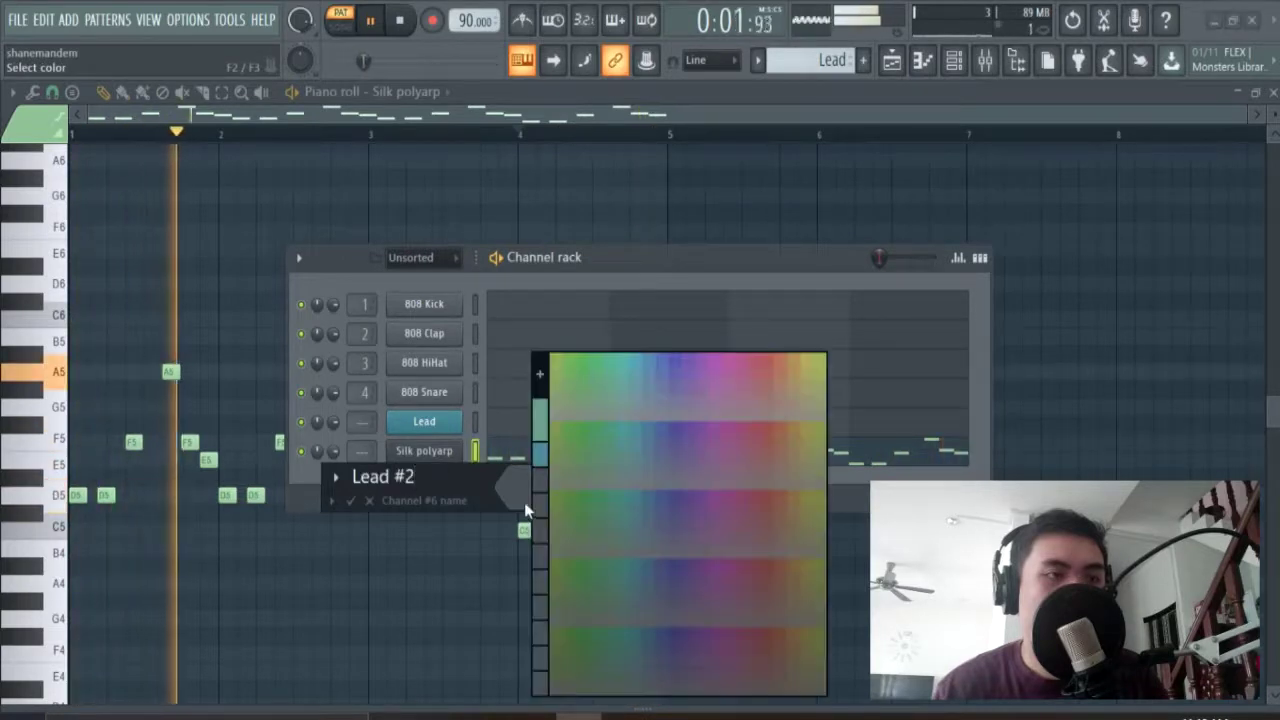
click(538, 458)
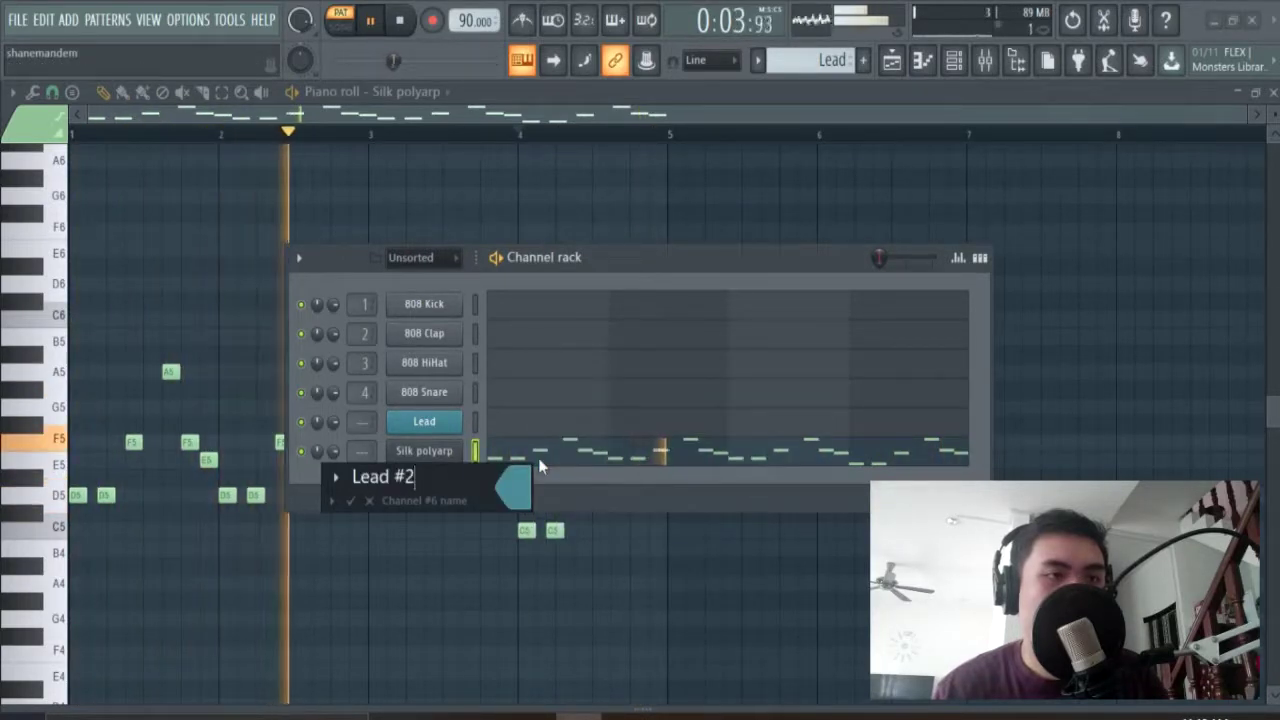
key(Return)
key(space)
Copy the melody notes from the Lead #2 channel into the Lead channel
right_click(427, 459)
click(637, 471)
right_click(409, 429)
click(650, 459)
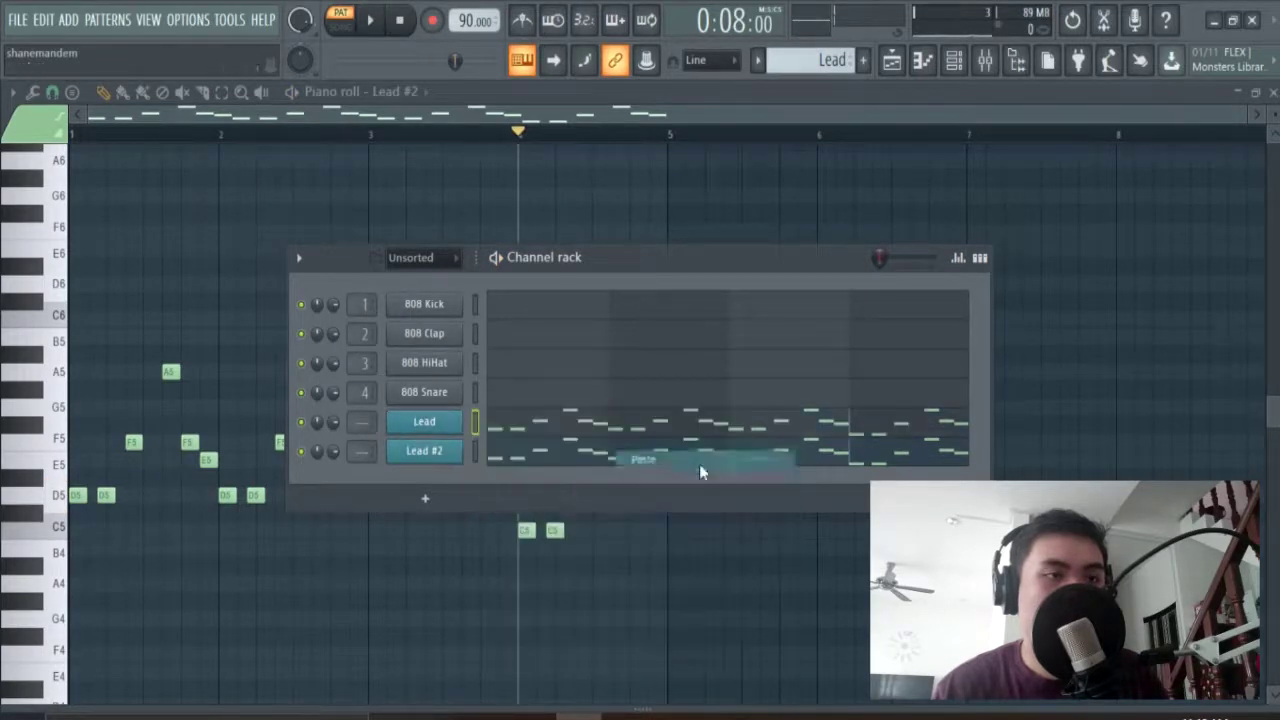
Play the pattern from the start to hear Lead and Lead #2 layered together
click(399, 22)
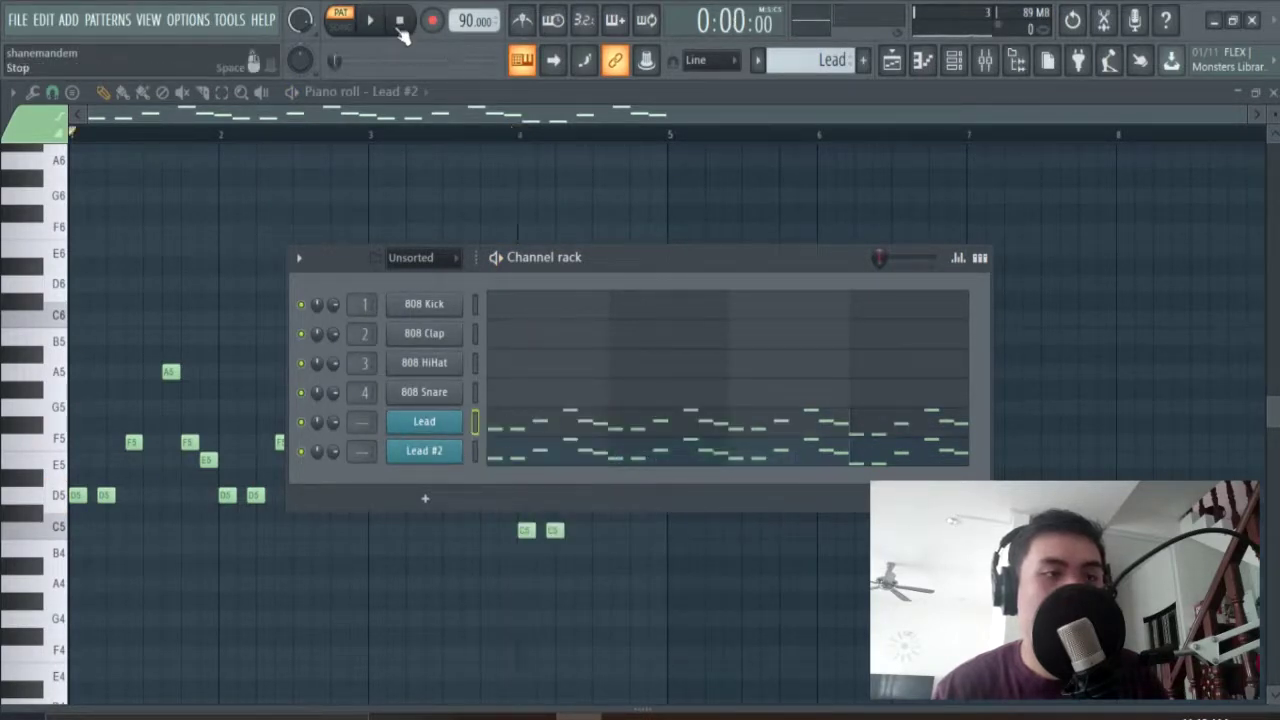
key(space)
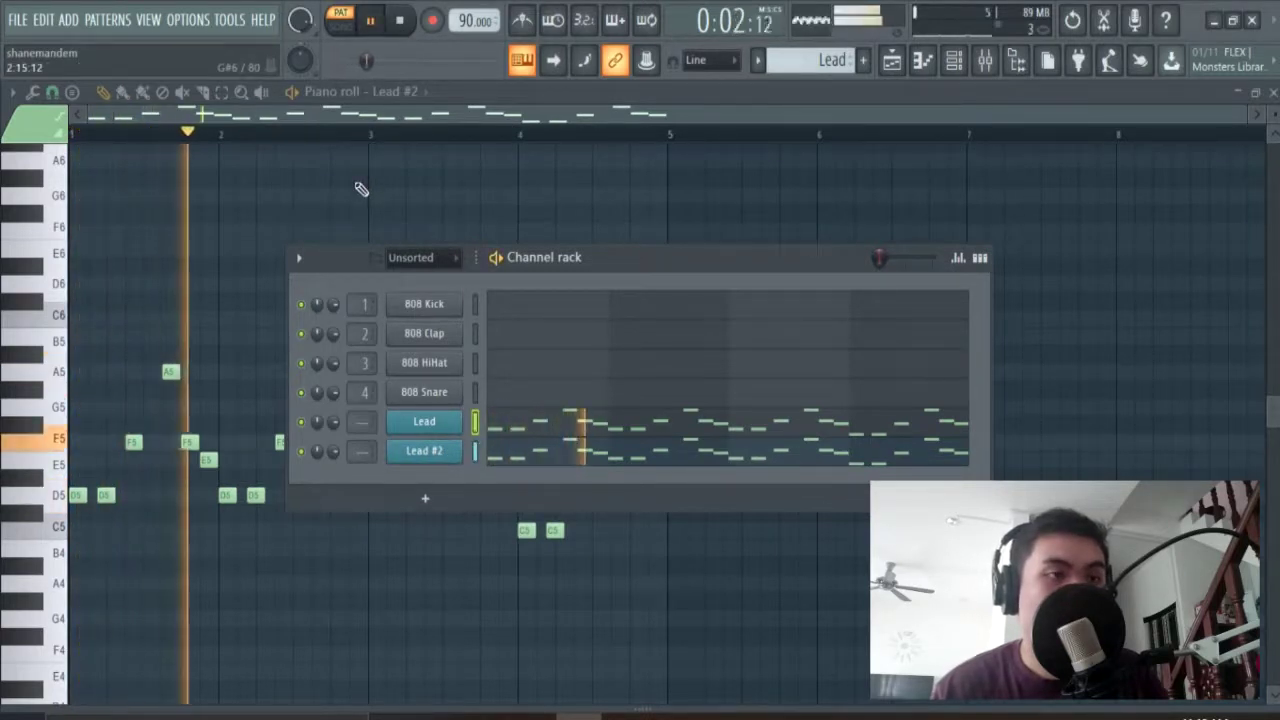
click(399, 22)
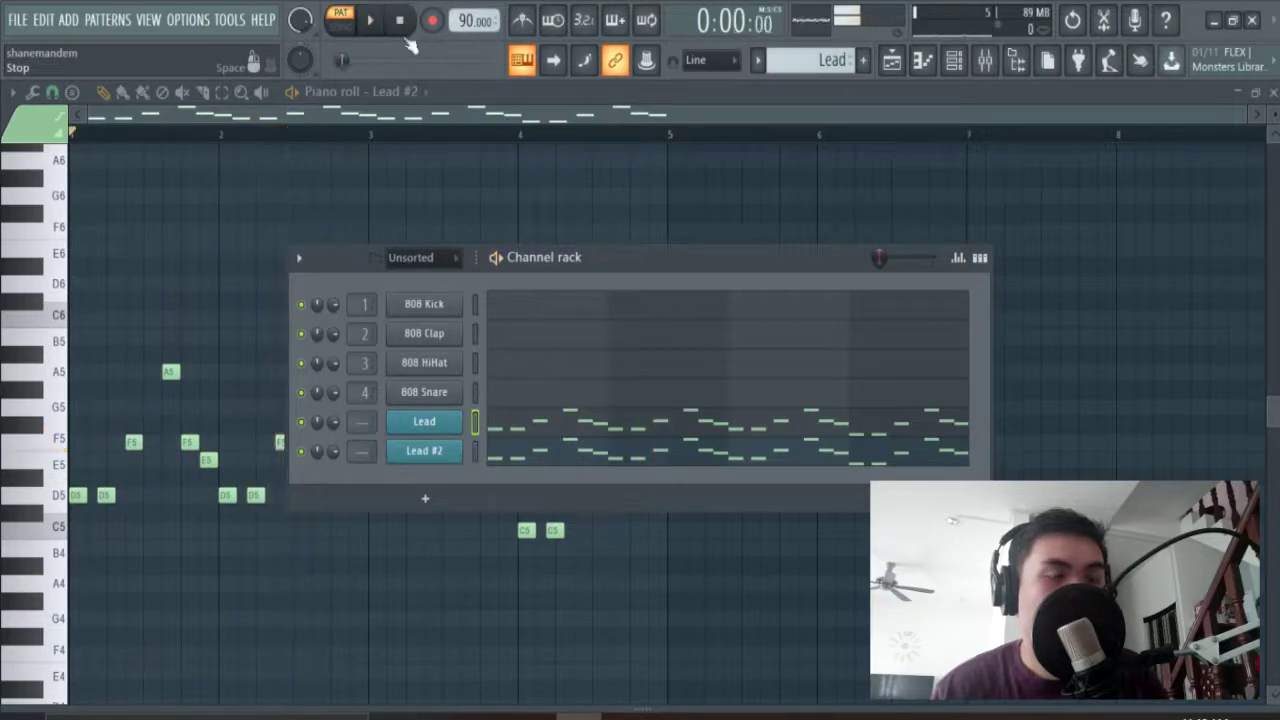
Assign the Lead channel to mixer track 5 and the Lead #2 channel to mixer track 6
click(424, 450)
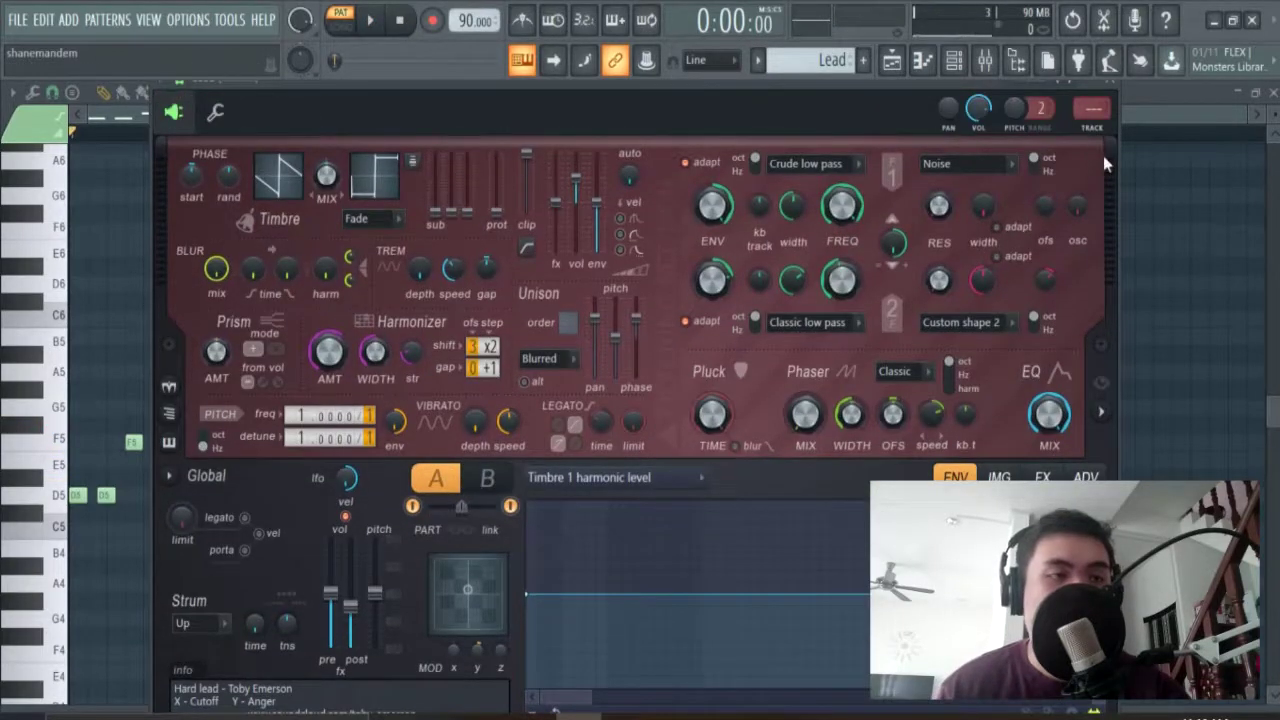
click(1094, 128)
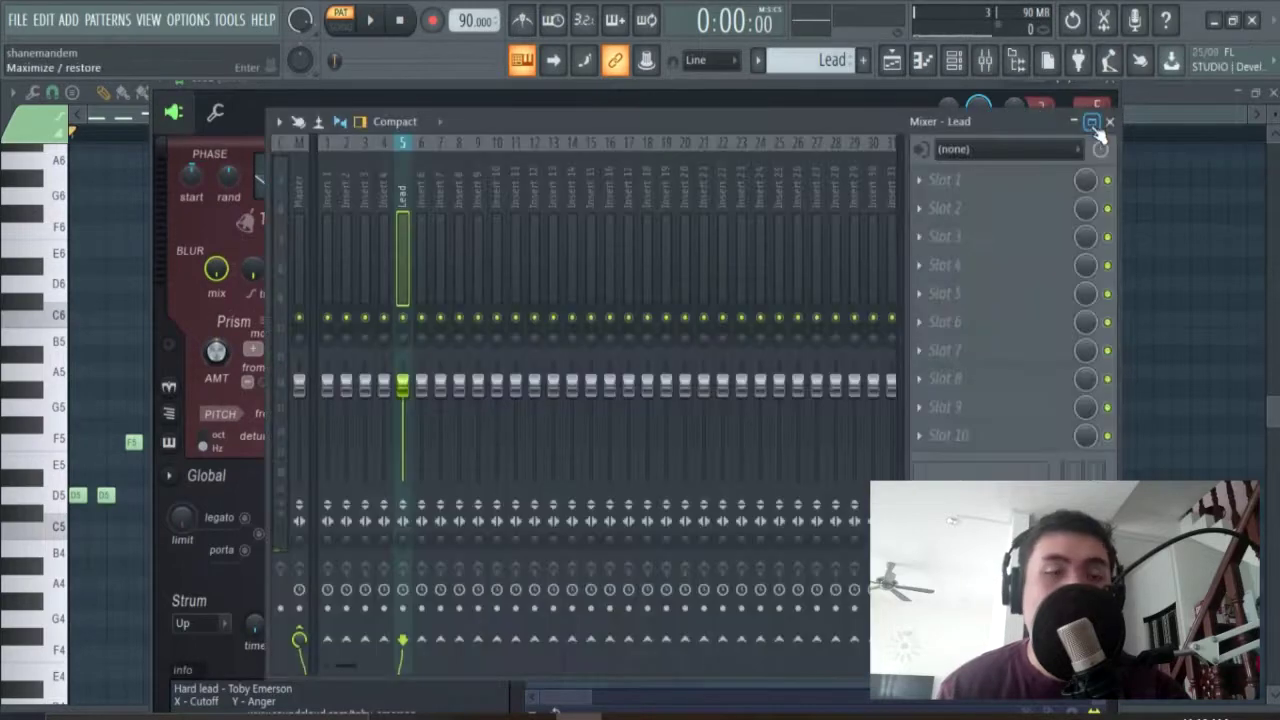
click(1109, 116)
drag(349, 82, 342, 129)
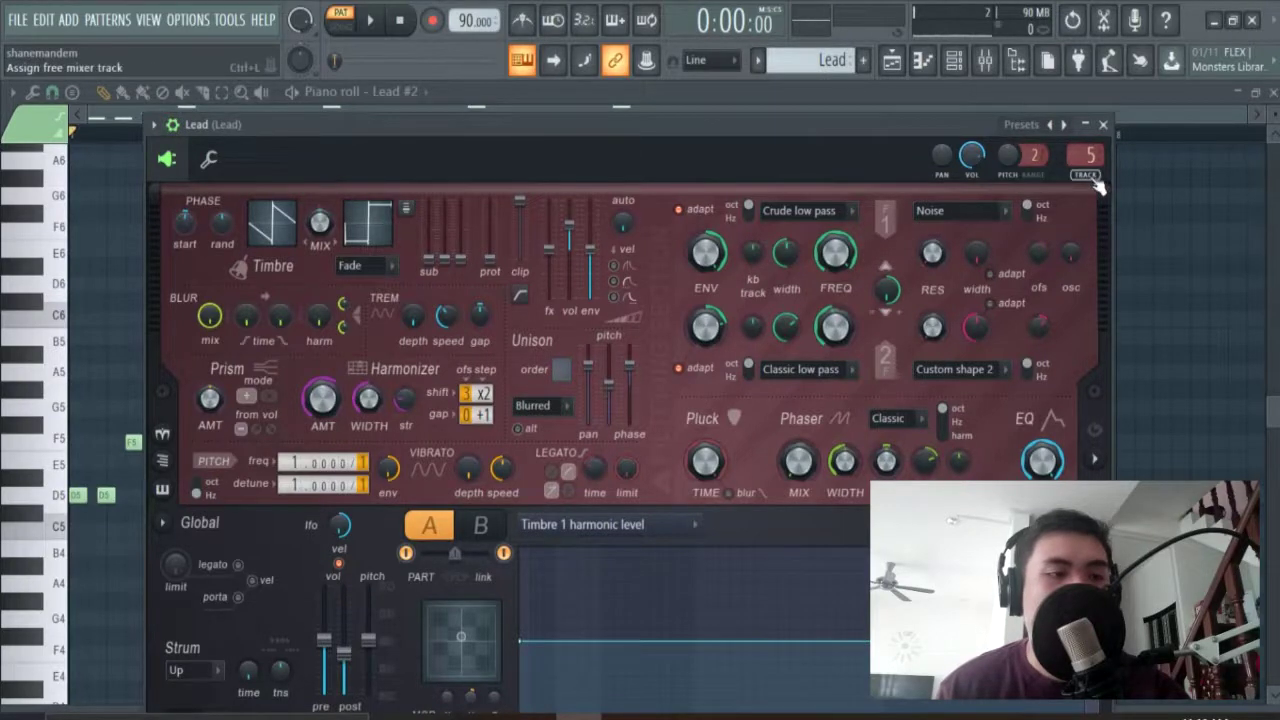
click(1103, 124)
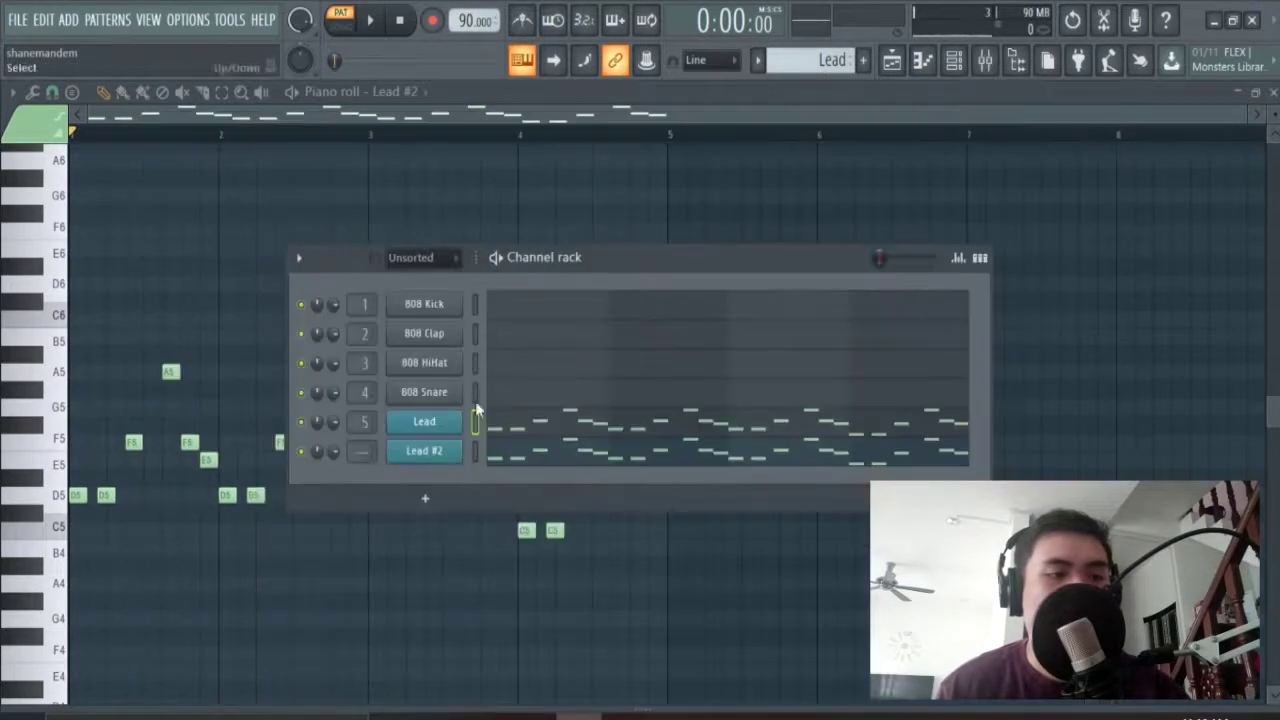
click(436, 460)
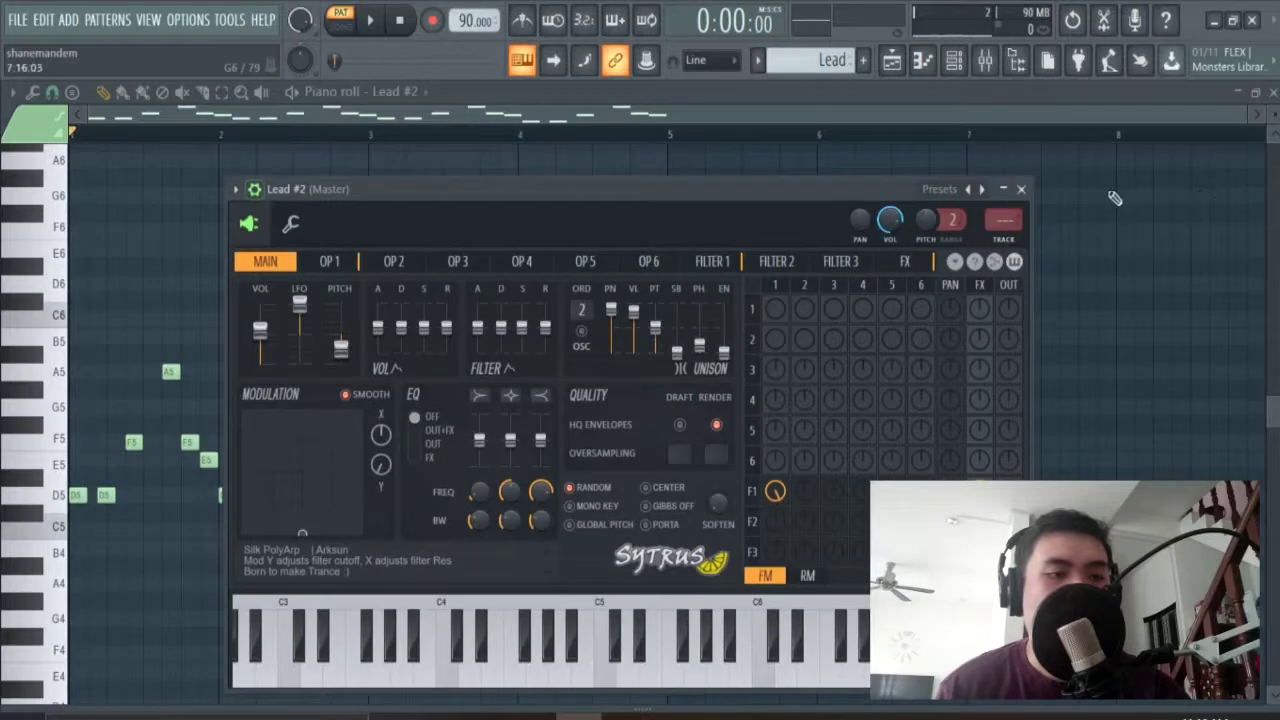
click(1005, 228)
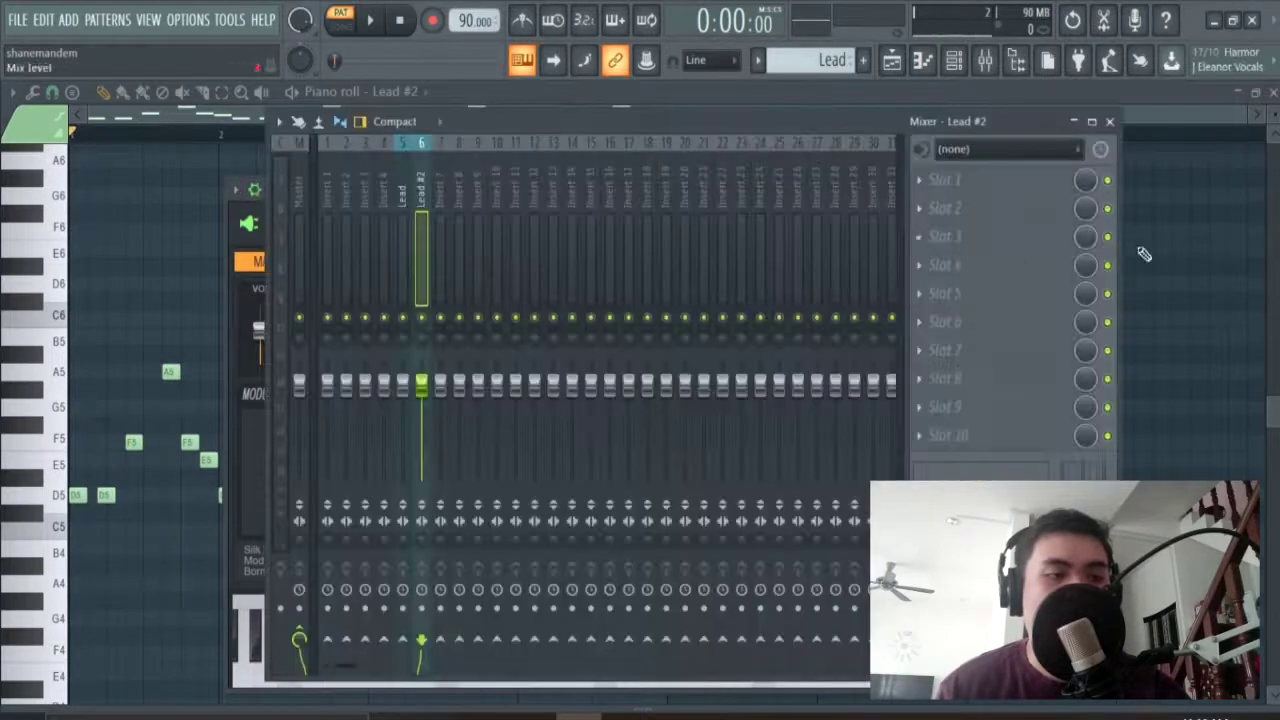
Add a separator before the Lead mixer track and lower the Lead and Lead #2 faders
right_click(405, 205)
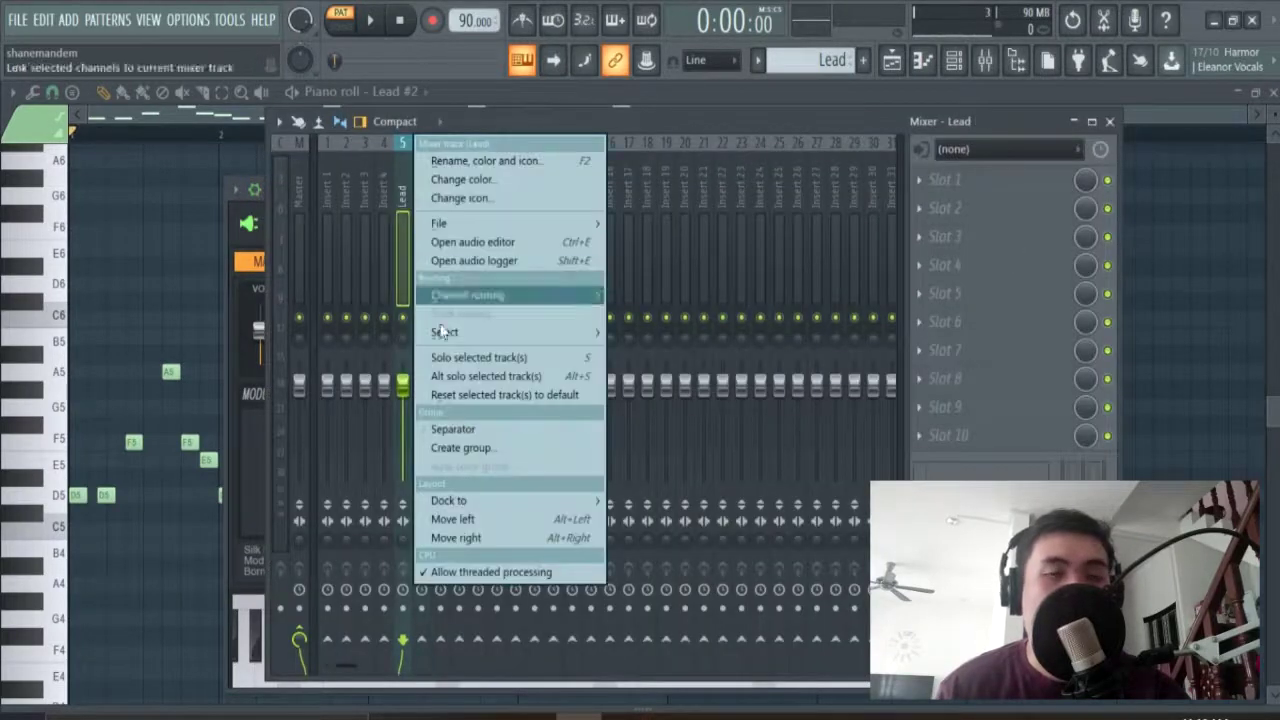
click(444, 433)
drag(411, 391, 426, 422)
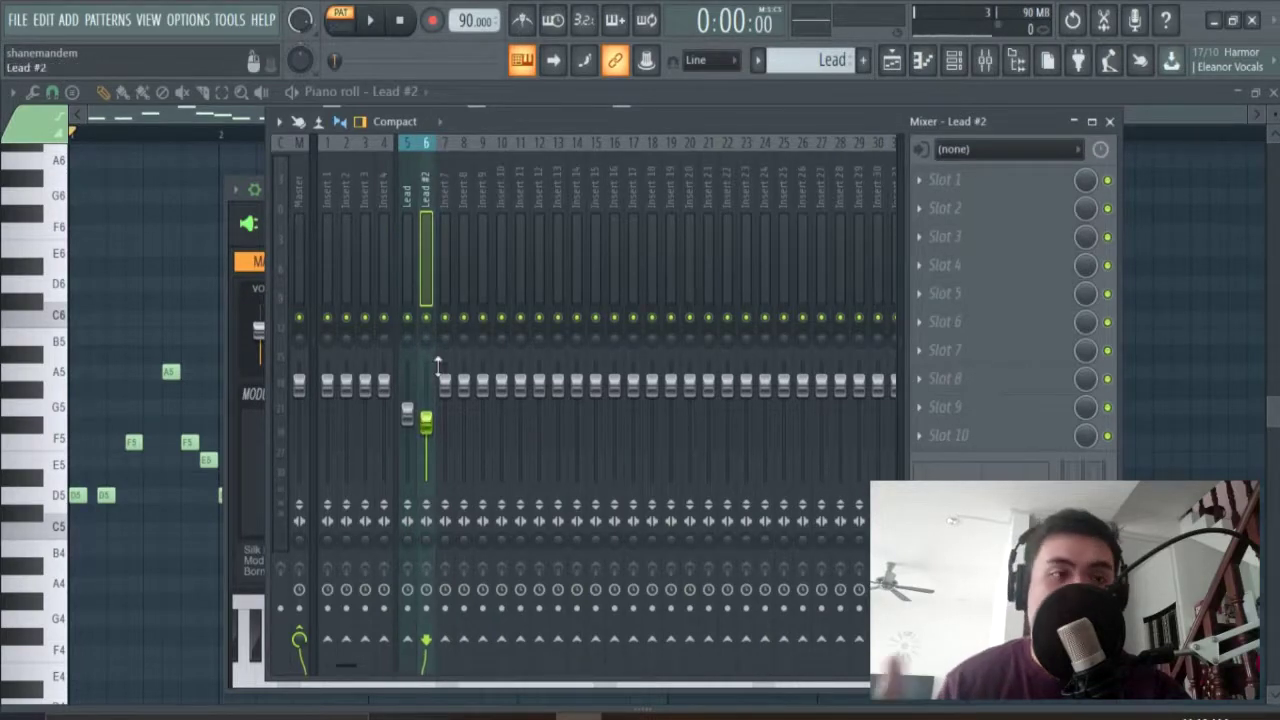
click(393, 412)
click(400, 410)
click(387, 392)
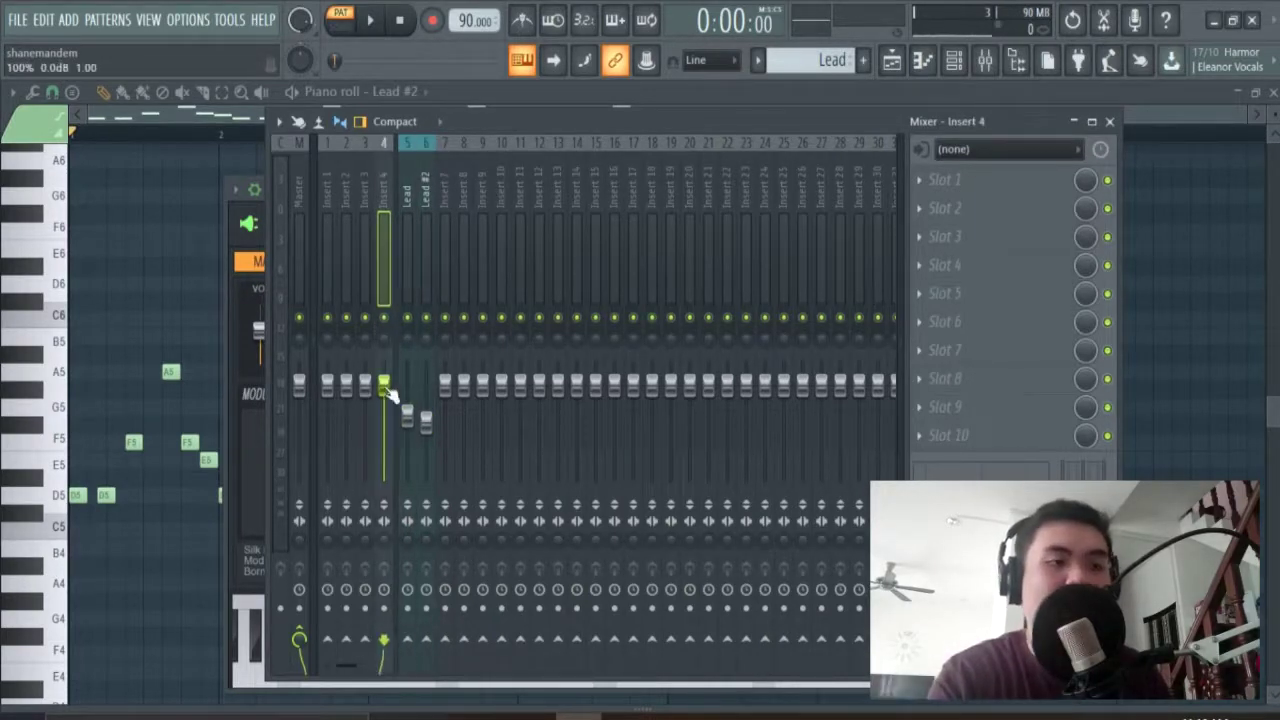
Route the Lead mixer track to Insert 7 only and select the Lead #2 track
click(405, 230)
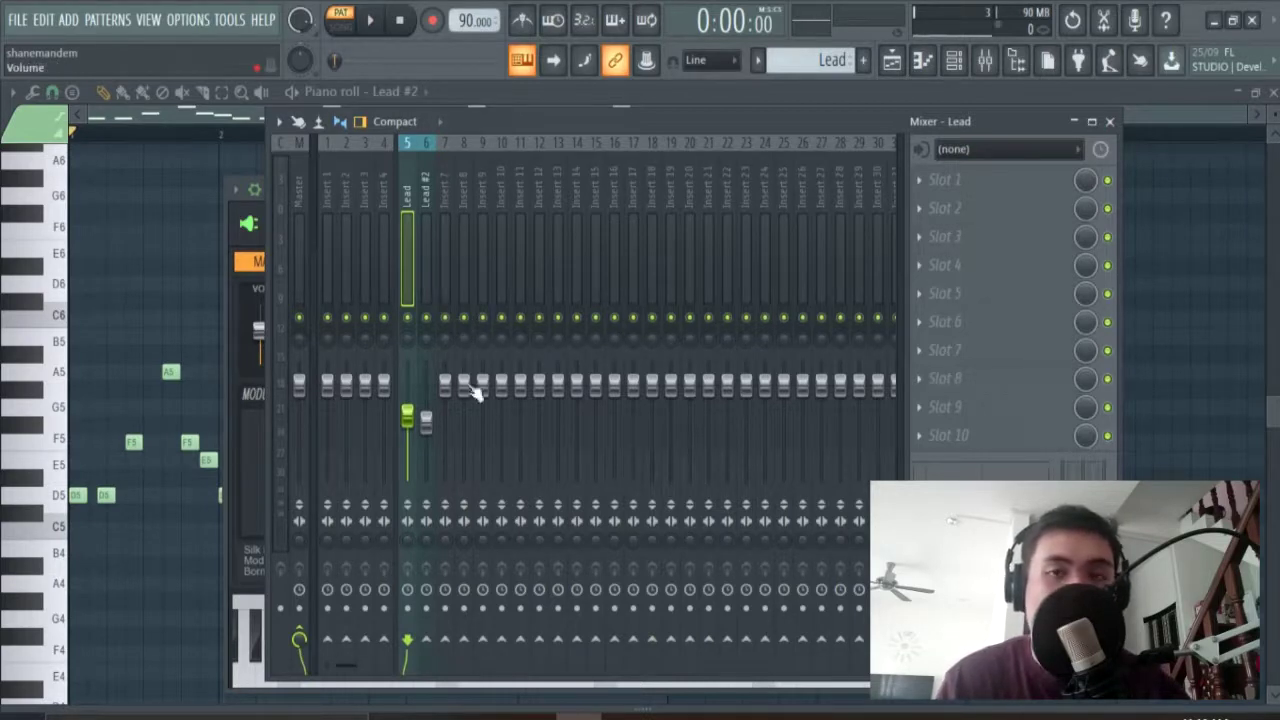
right_click(449, 648)
click(450, 640)
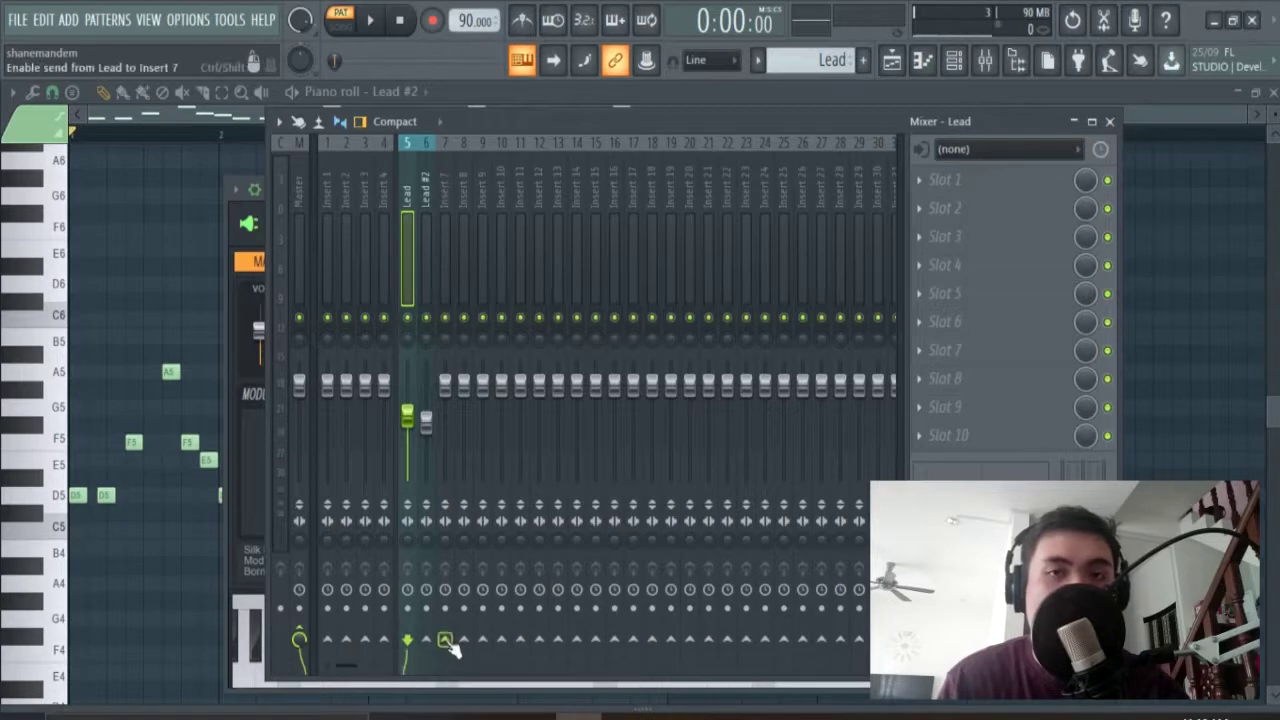
right_click(446, 642)
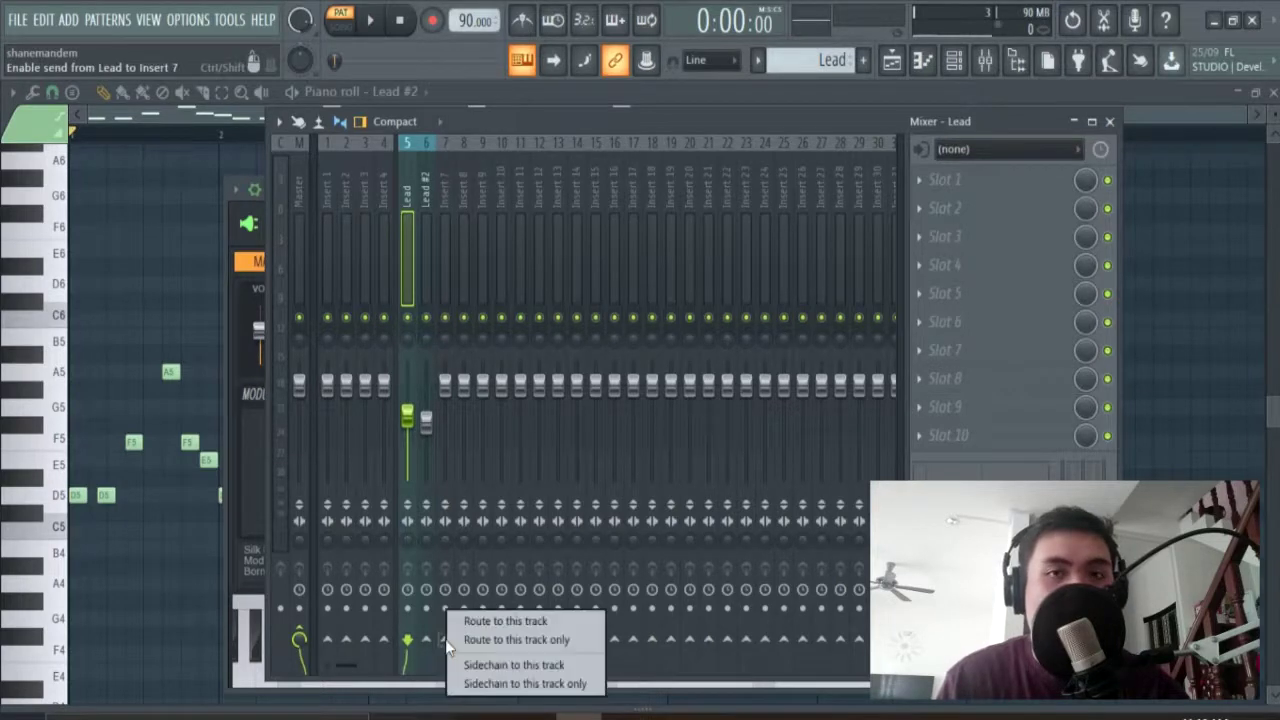
click(541, 645)
key(Right)
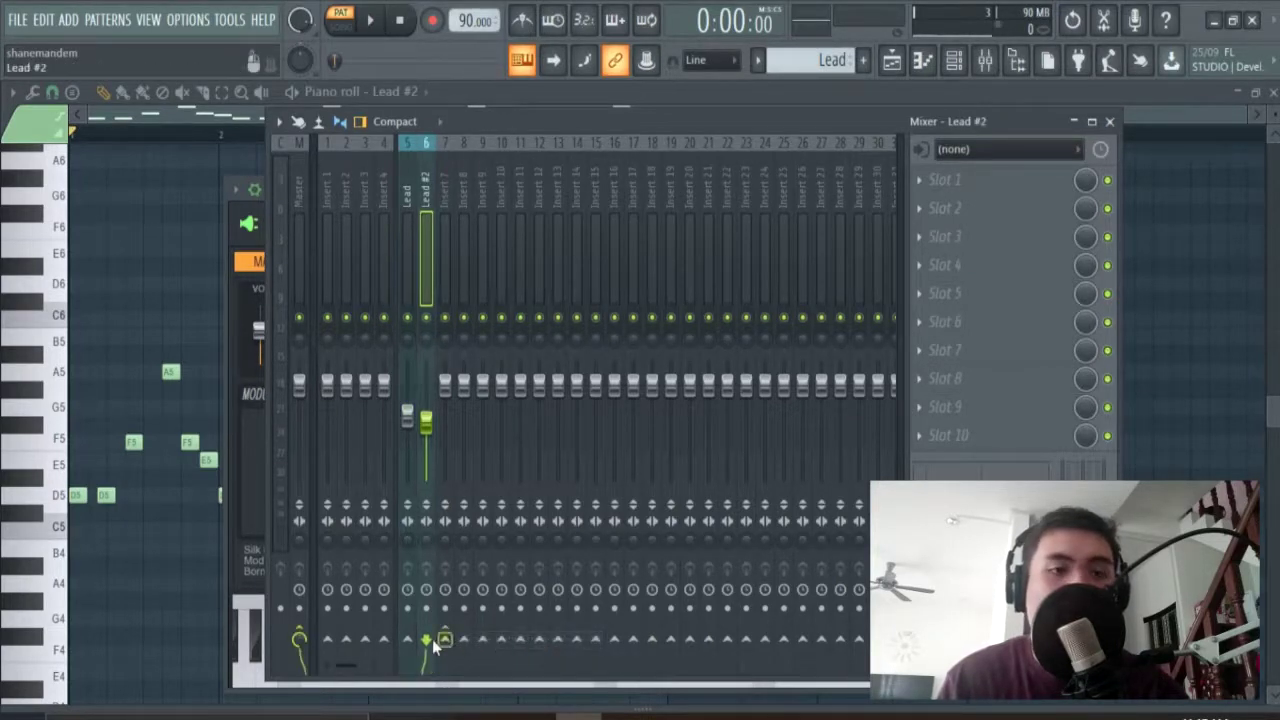
Route the Lead #2 track to Insert 7 only, and set Insert 7 apart as a purple track named LeadM
right_click(442, 645)
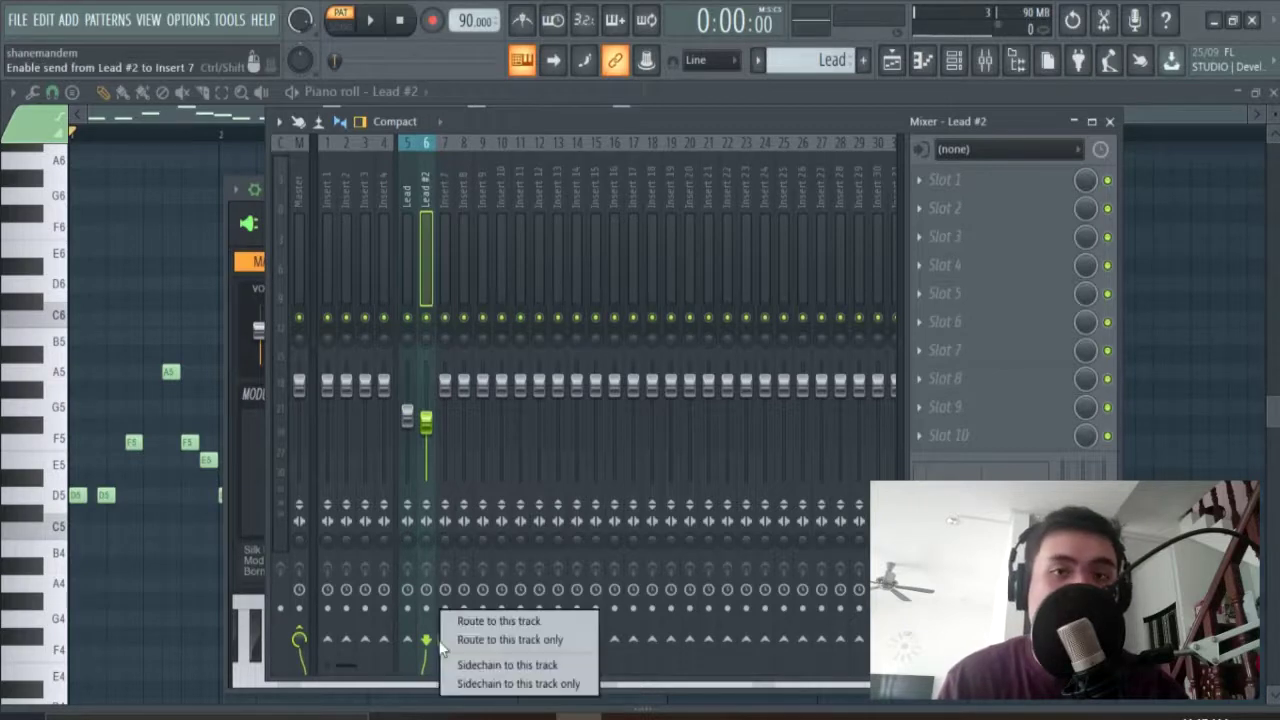
click(482, 640)
right_click(446, 185)
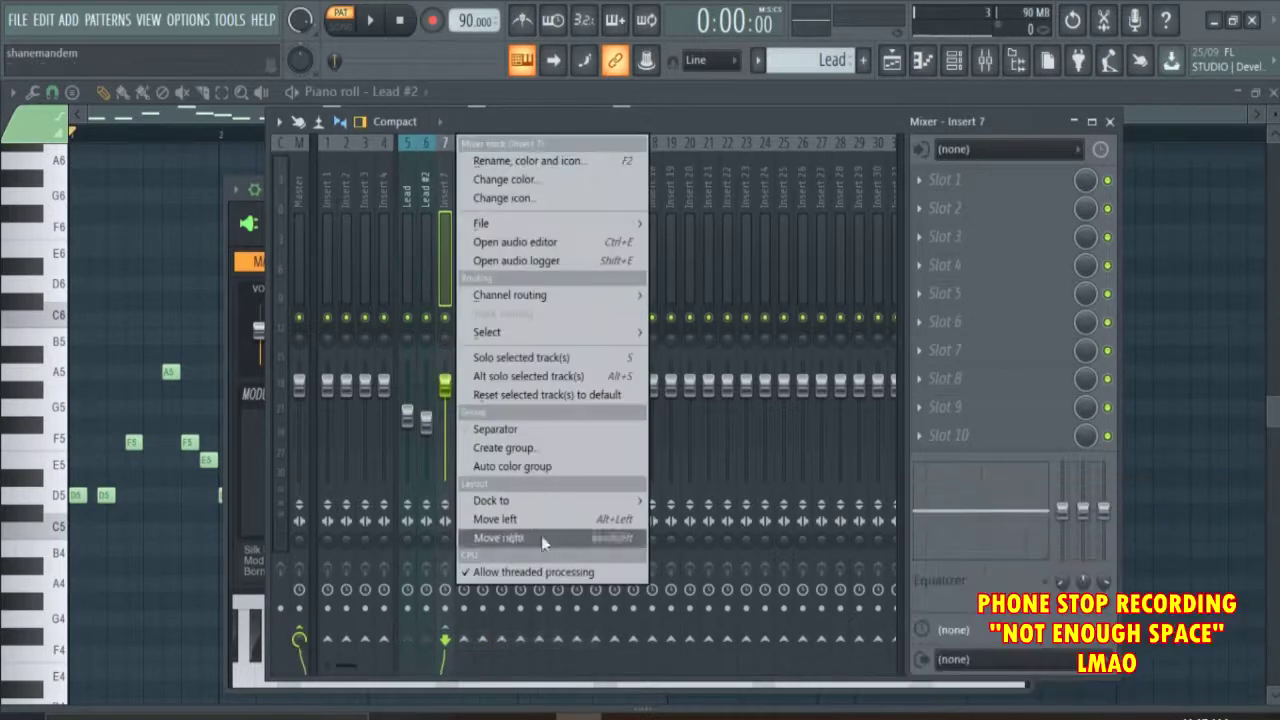
click(528, 449)
text(LeadM)
click(528, 449)
click(718, 428)
key(Return)
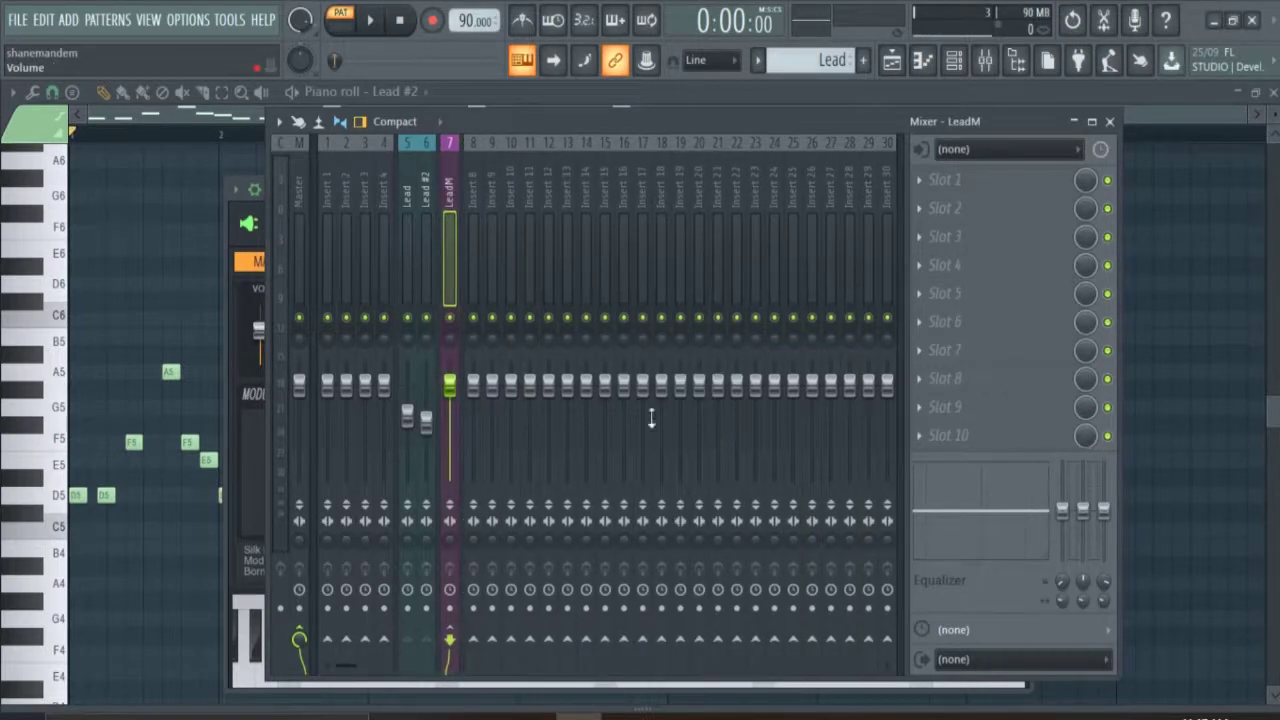
Select the Lead, Lead #2 and LeadM mixer tracks in turn to check where each is routed
click(410, 200)
click(425, 205)
click(410, 205)
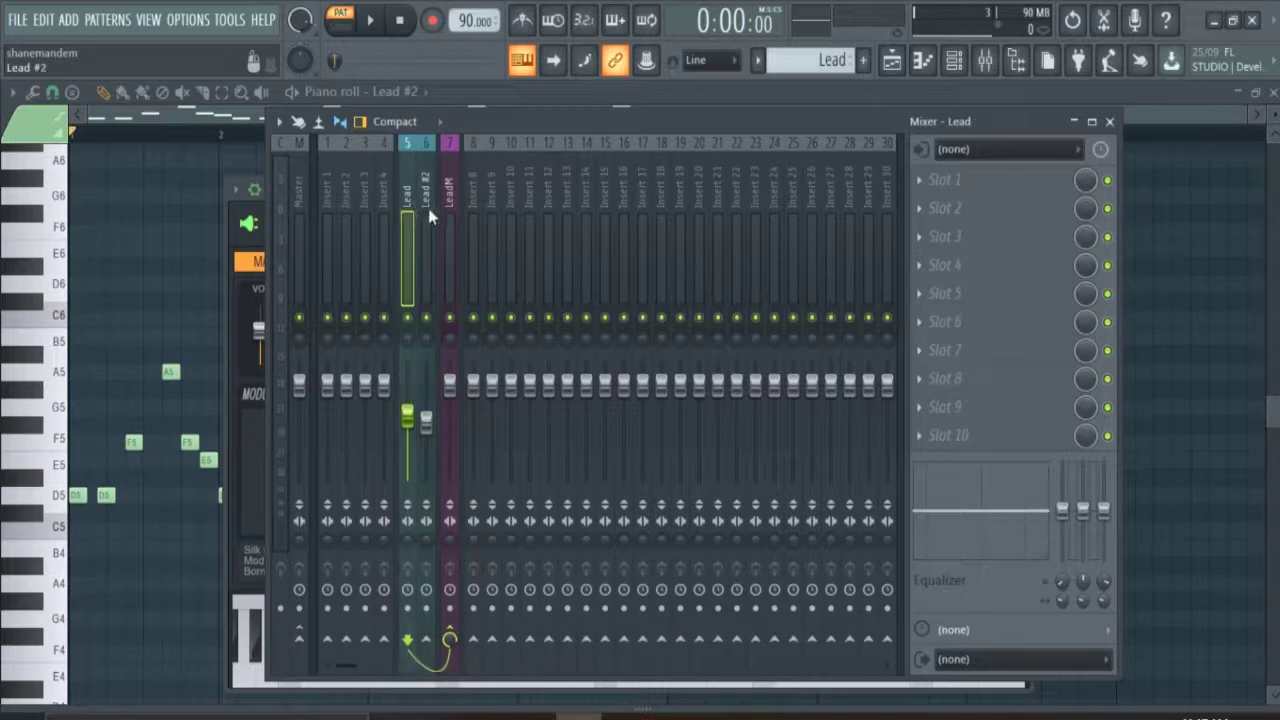
click(450, 210)
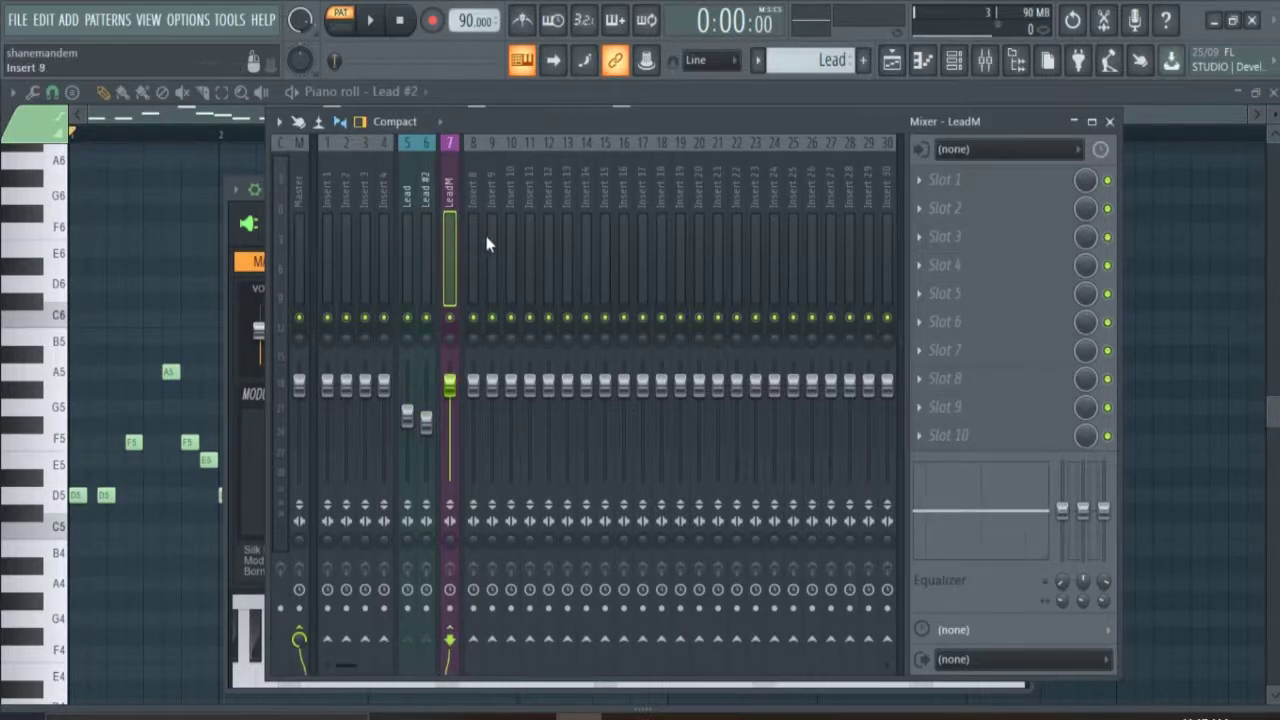
key(Left)
key(Left)
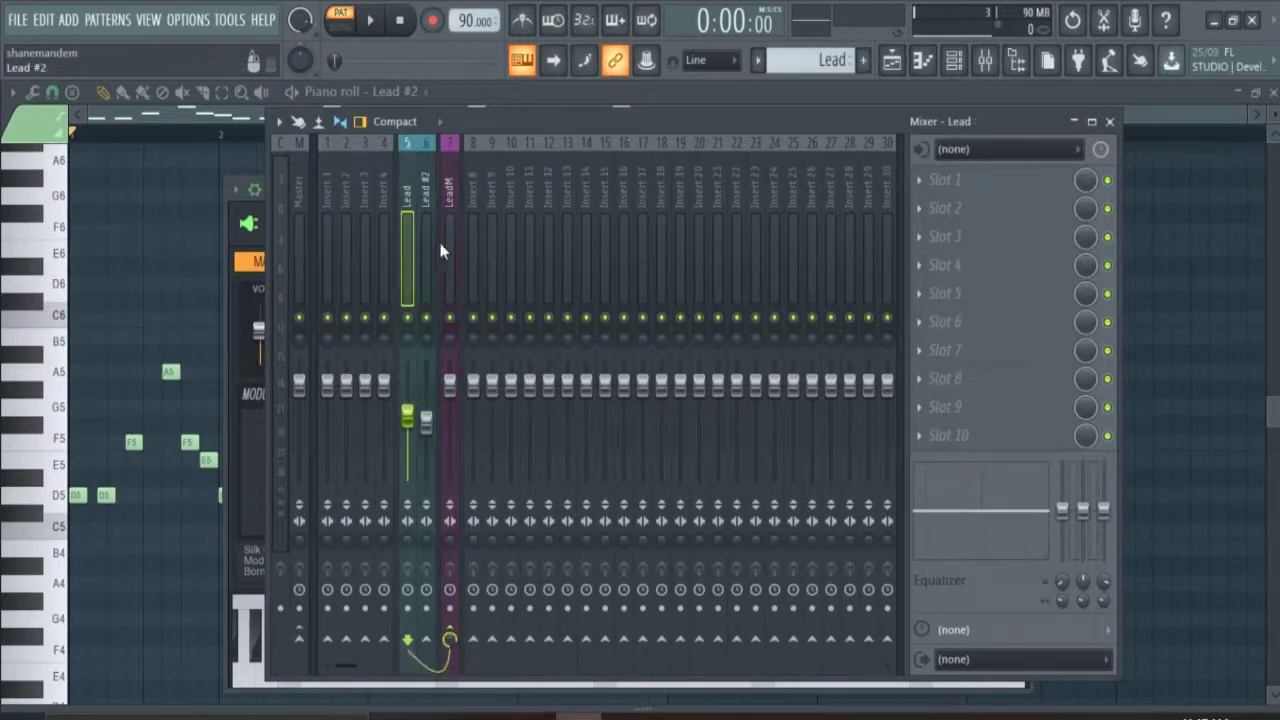
click(431, 248)
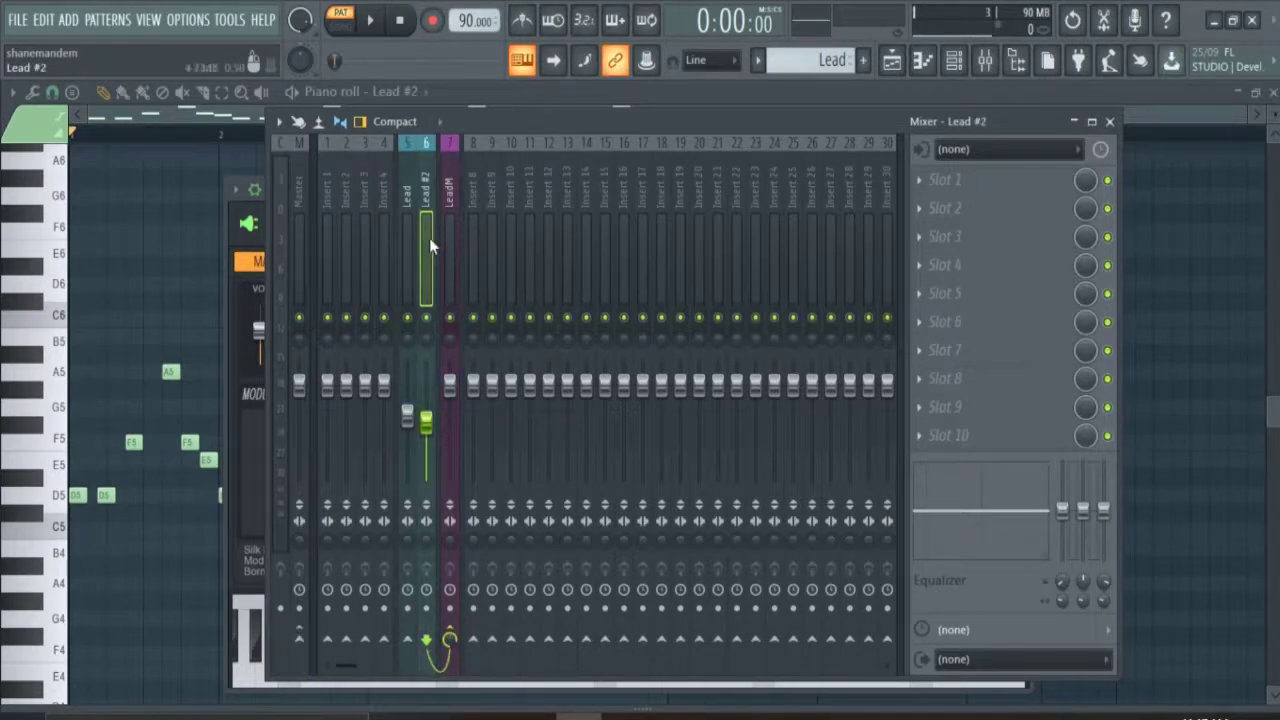
key(Right)
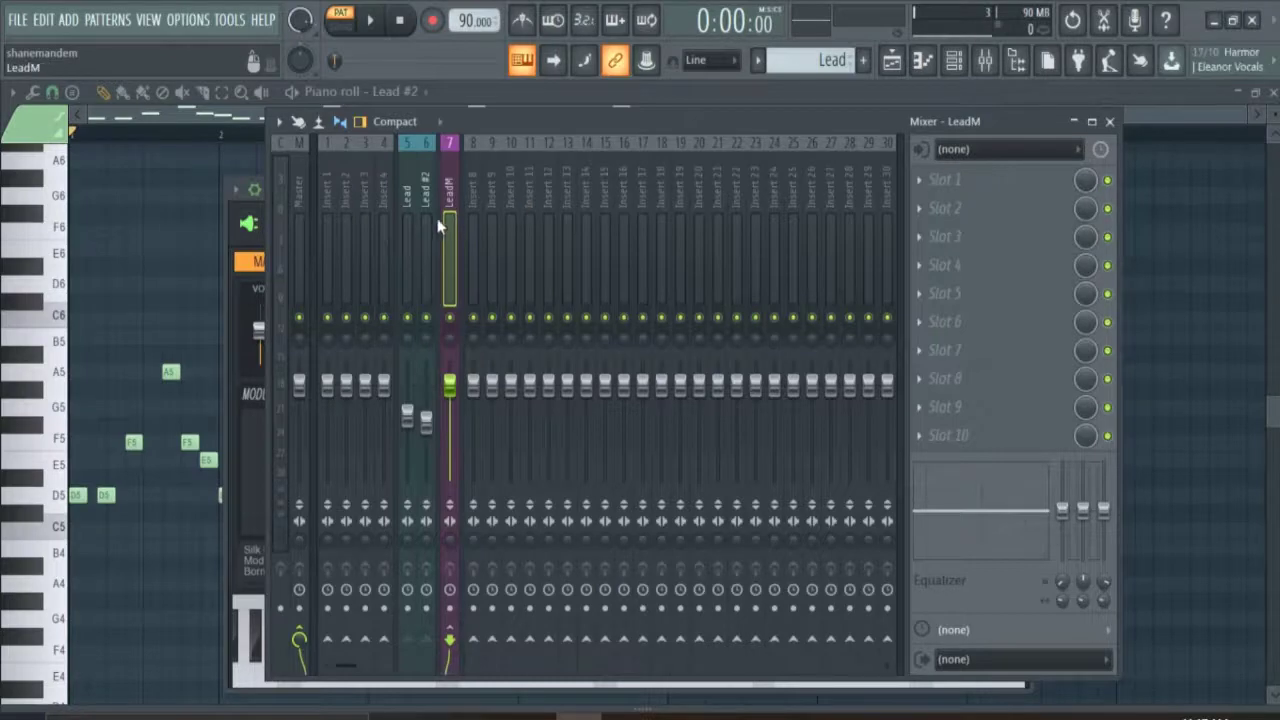
Load CamelCrusher in the first effect slot of the LeadM track and play the pattern through it
click(971, 180)
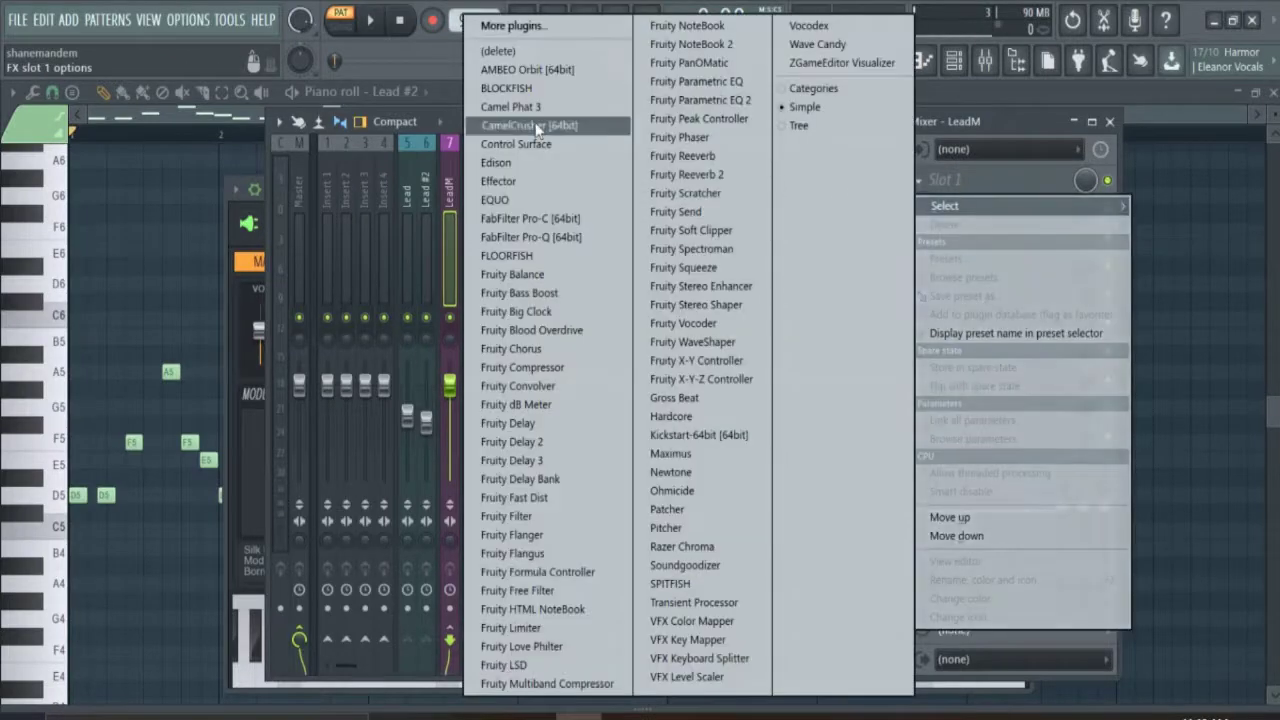
click(537, 127)
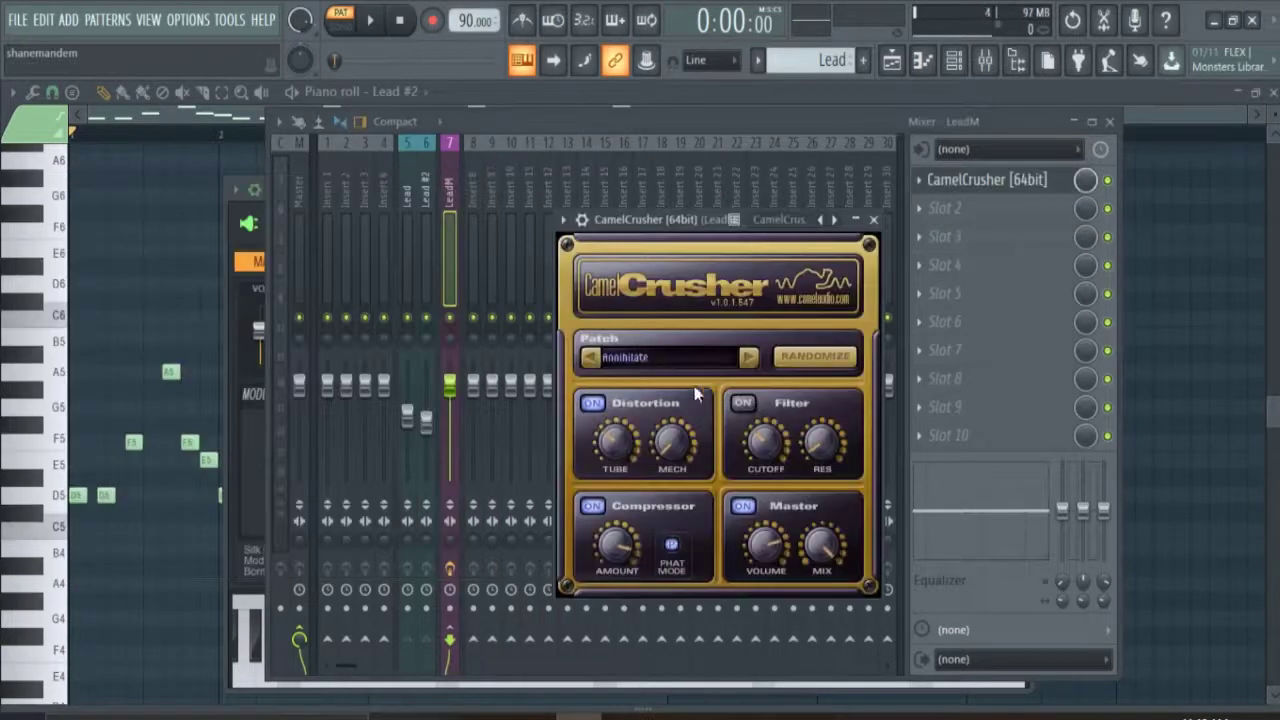
click(428, 212)
click(402, 223)
click(427, 224)
click(447, 223)
click(1053, 183)
click(370, 20)
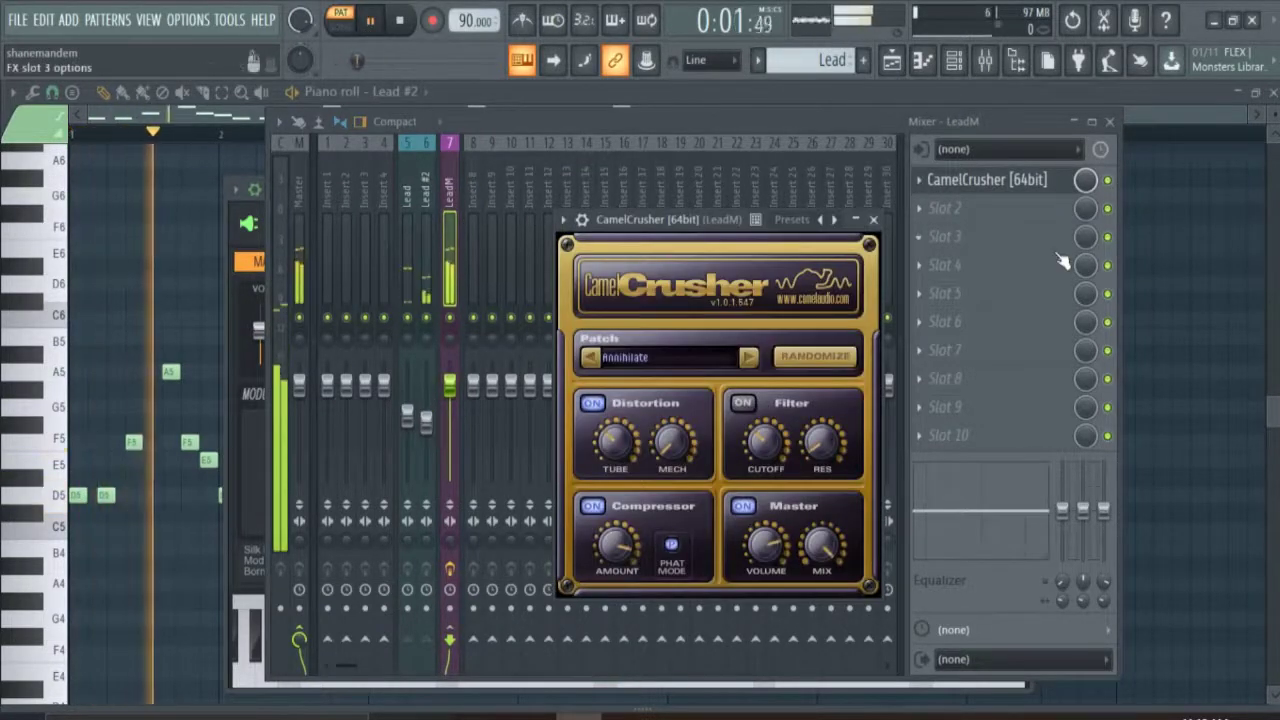
key(space)
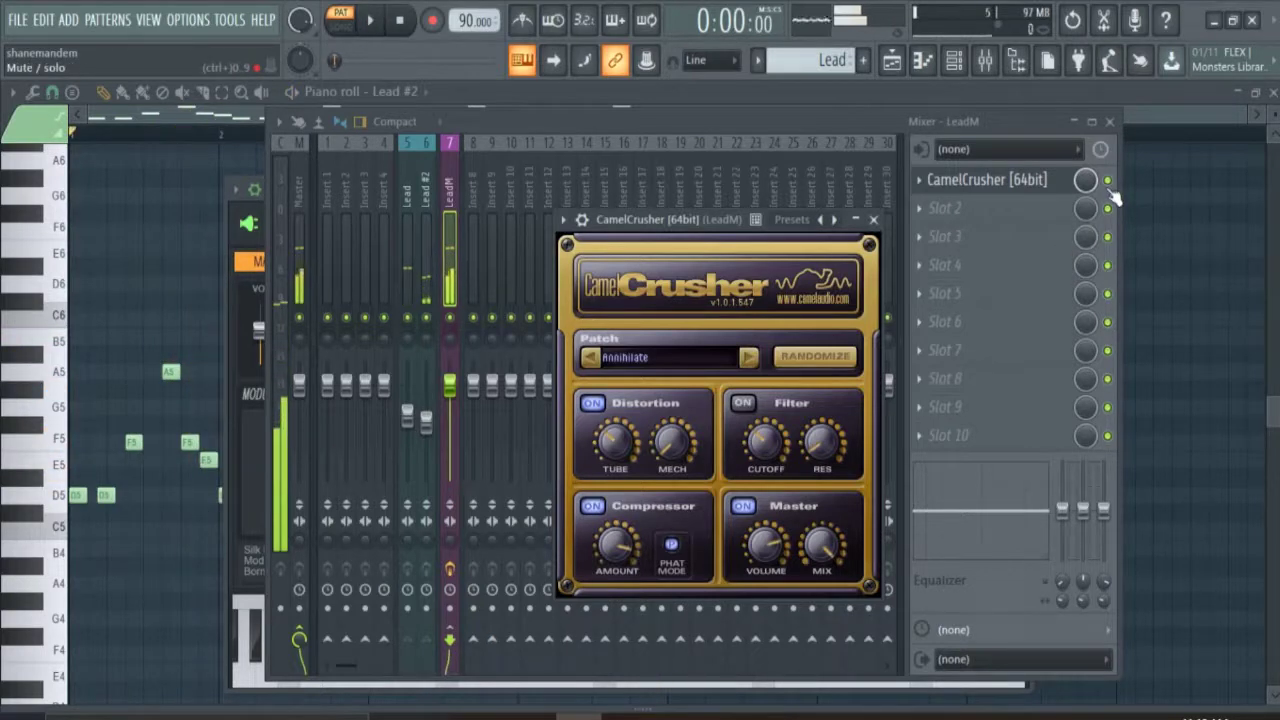
Bypass CamelCrusher on LeadM, play the pattern without it for comparison, and remove the effect
click(1109, 182)
click(1108, 181)
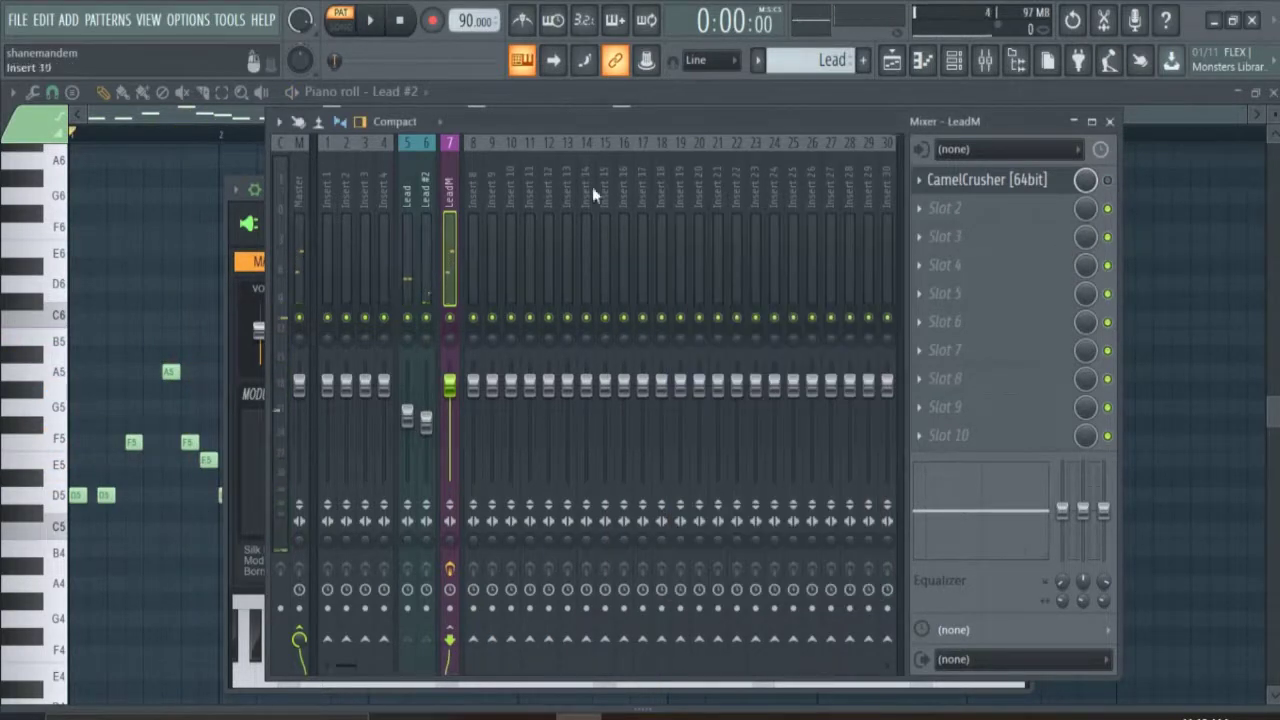
key(space)
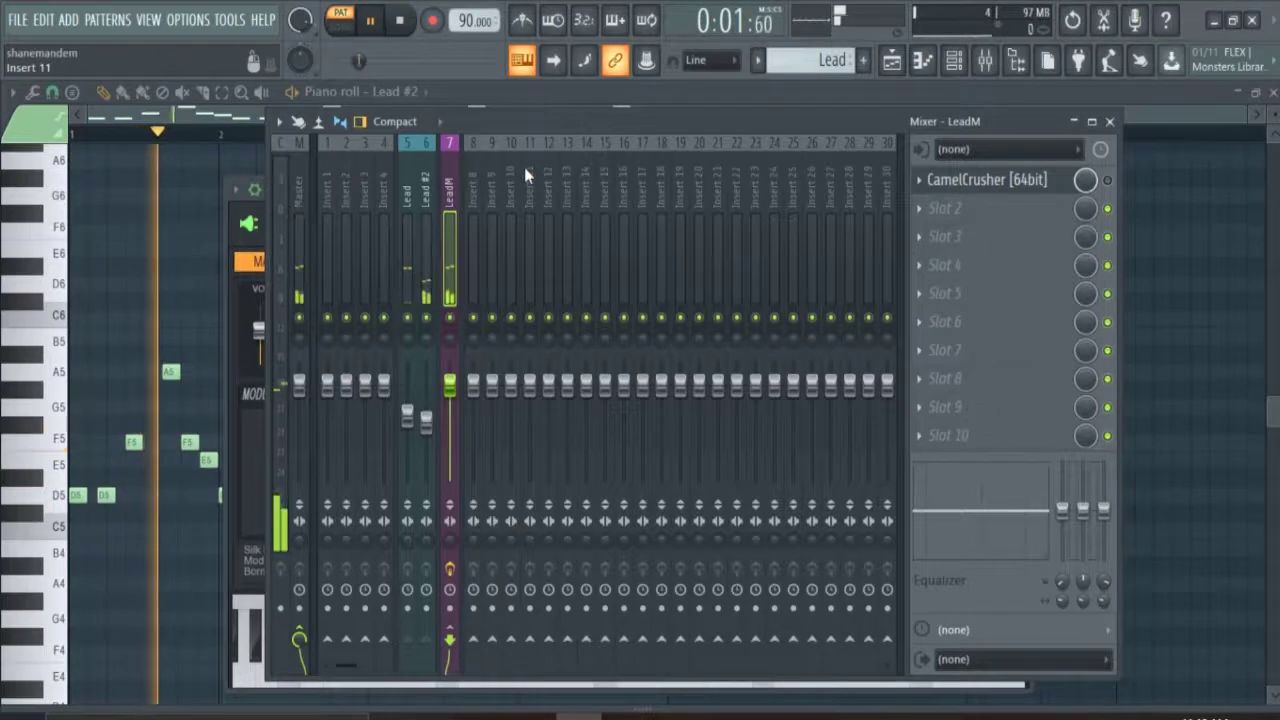
key(space)
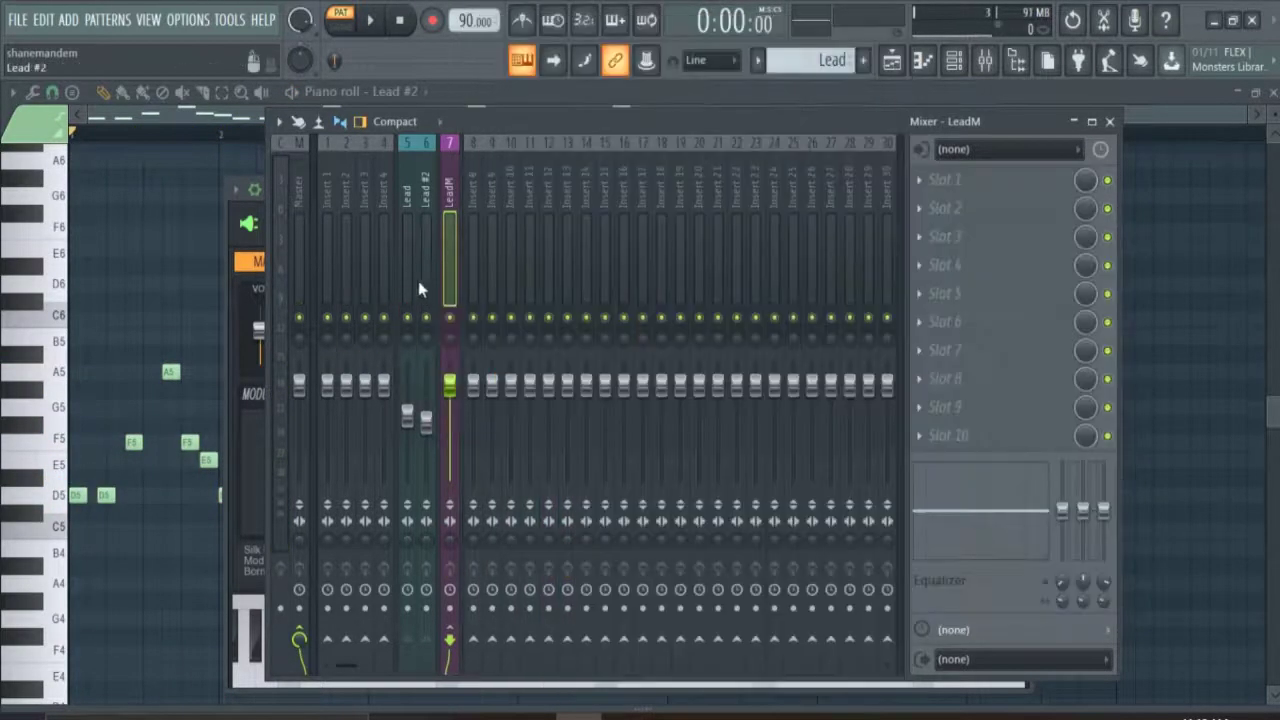
Add Fruity Parametric EQ 2 to the first effect slot of LeadM and load its 40Hz + 18kHz cut preset
click(418, 281)
click(447, 287)
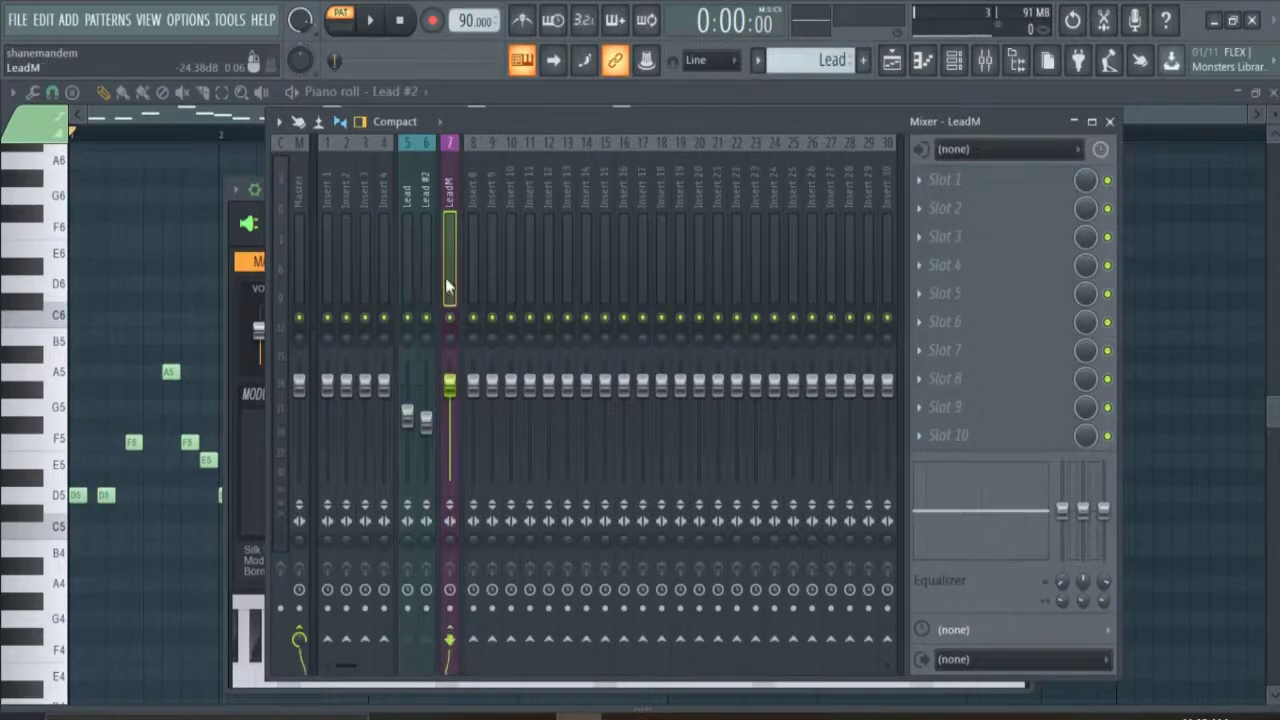
click(953, 182)
click(740, 90)
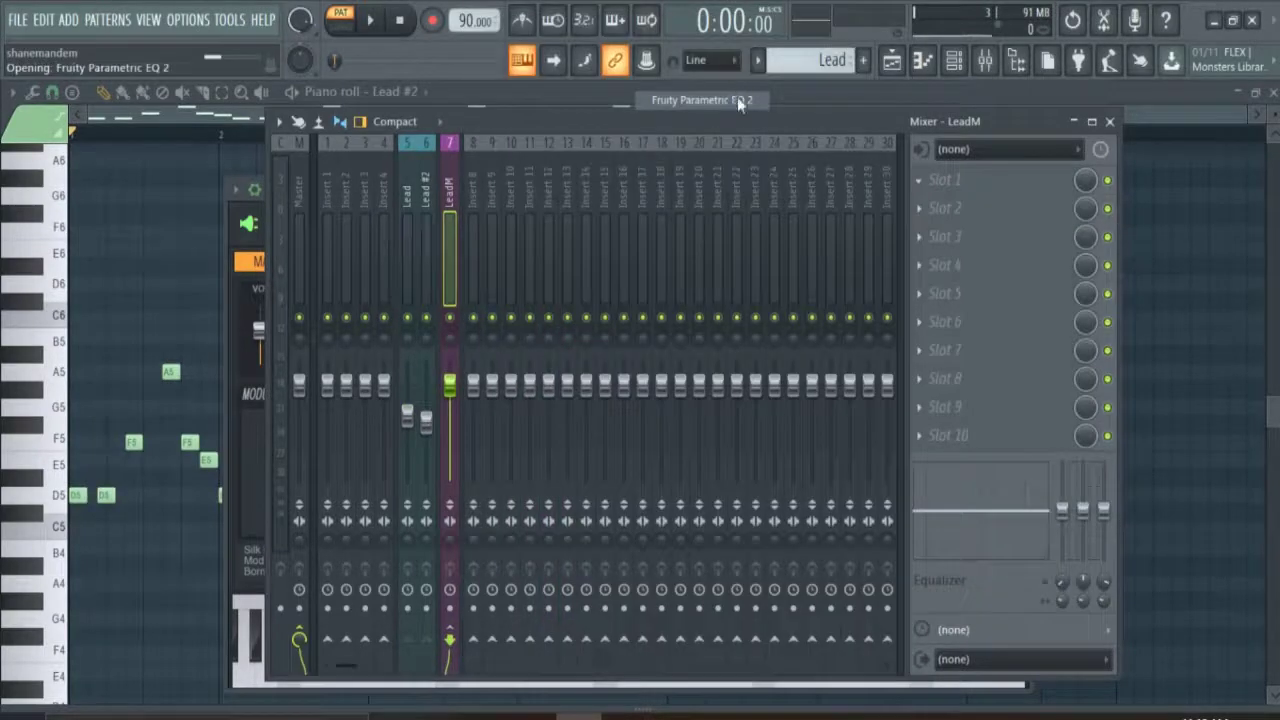
click(1086, 224)
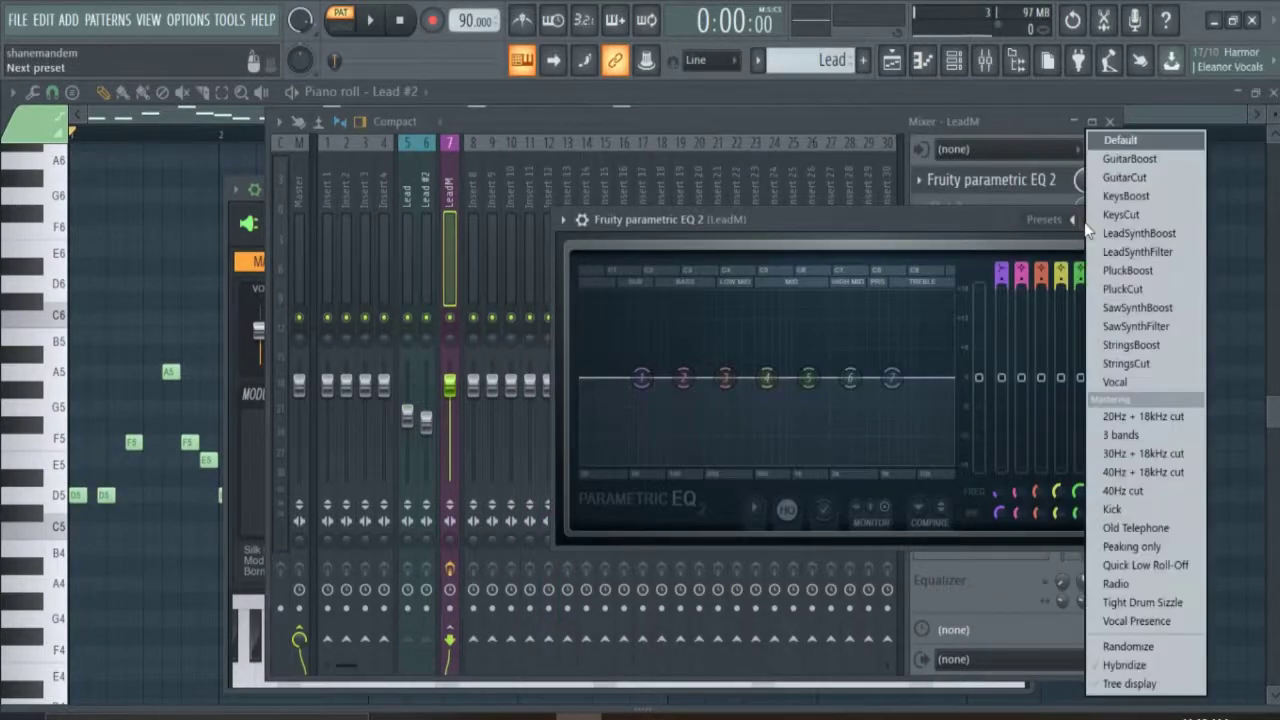
click(1080, 236)
click(1079, 234)
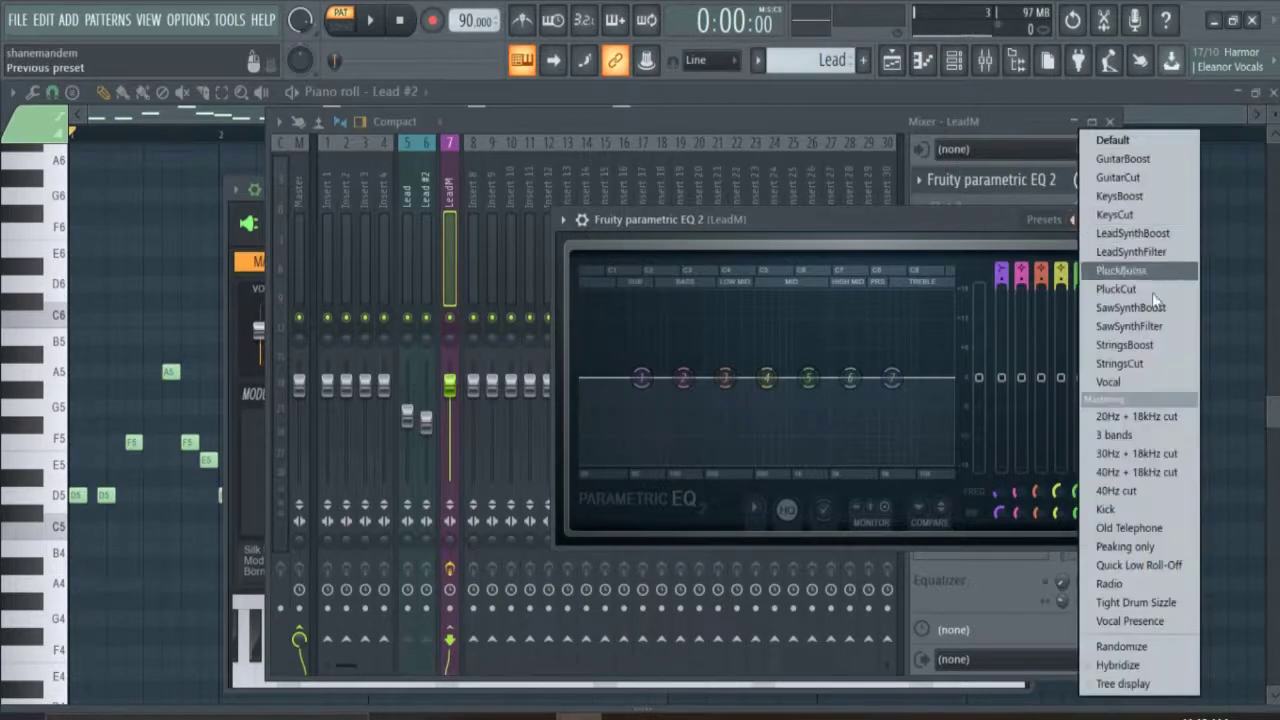
click(1147, 470)
Raise the band 1 high-pass cutoff in LeadM's equalizer to about 160 Hz and close the equalizer
drag(746, 221, 565, 221)
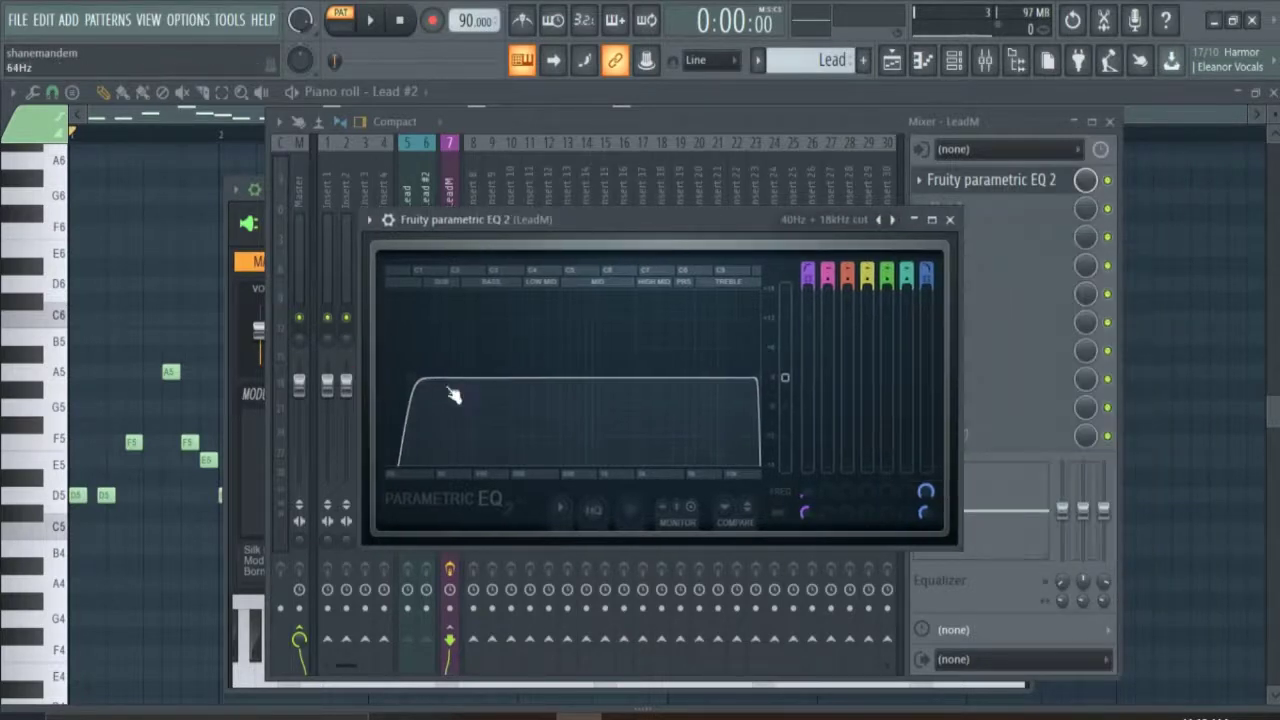
drag(410, 378, 499, 378)
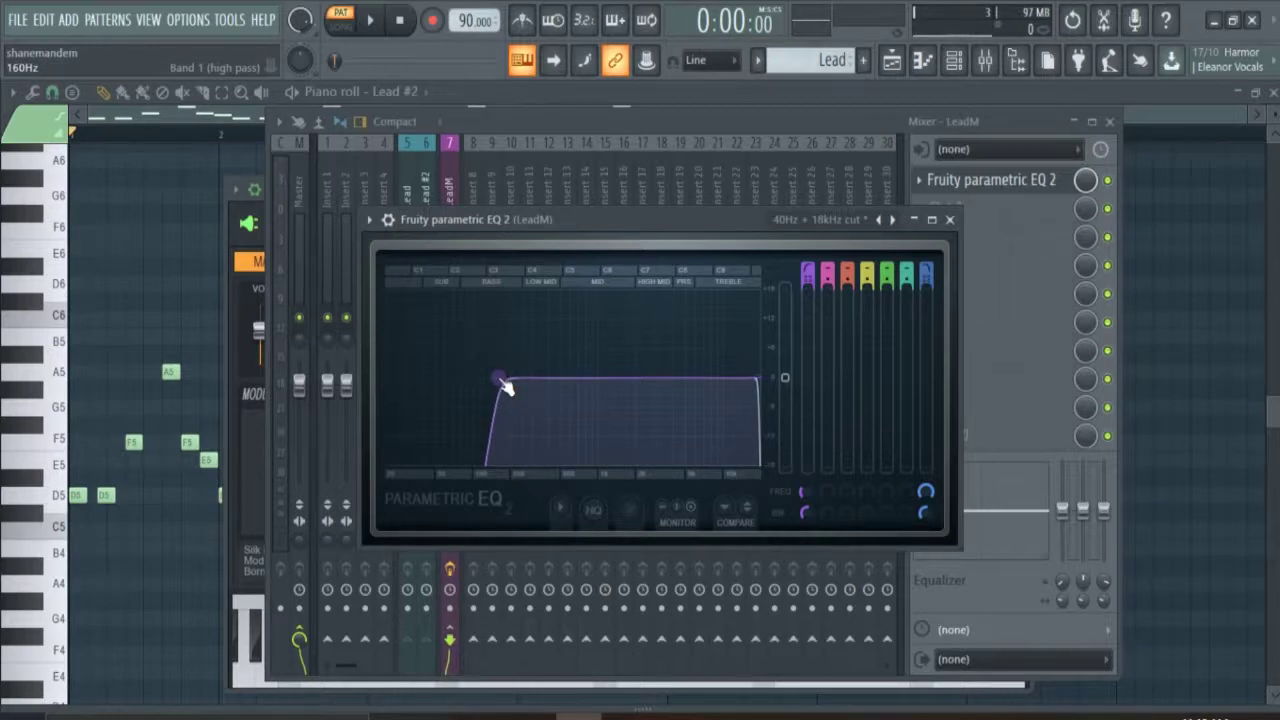
click(950, 219)
Load Fruity Reeverb in the second effect slot of the Lead mixer track and open its settings
click(427, 233)
click(407, 233)
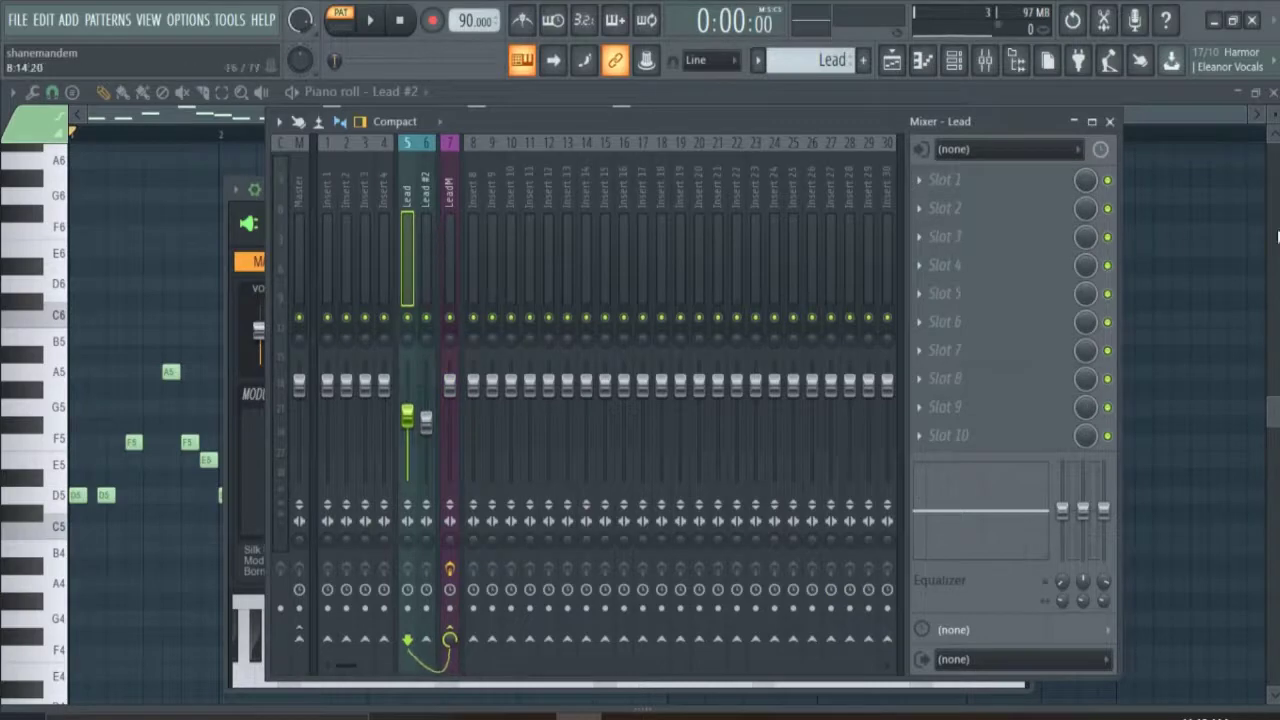
click(978, 210)
click(985, 215)
click(973, 212)
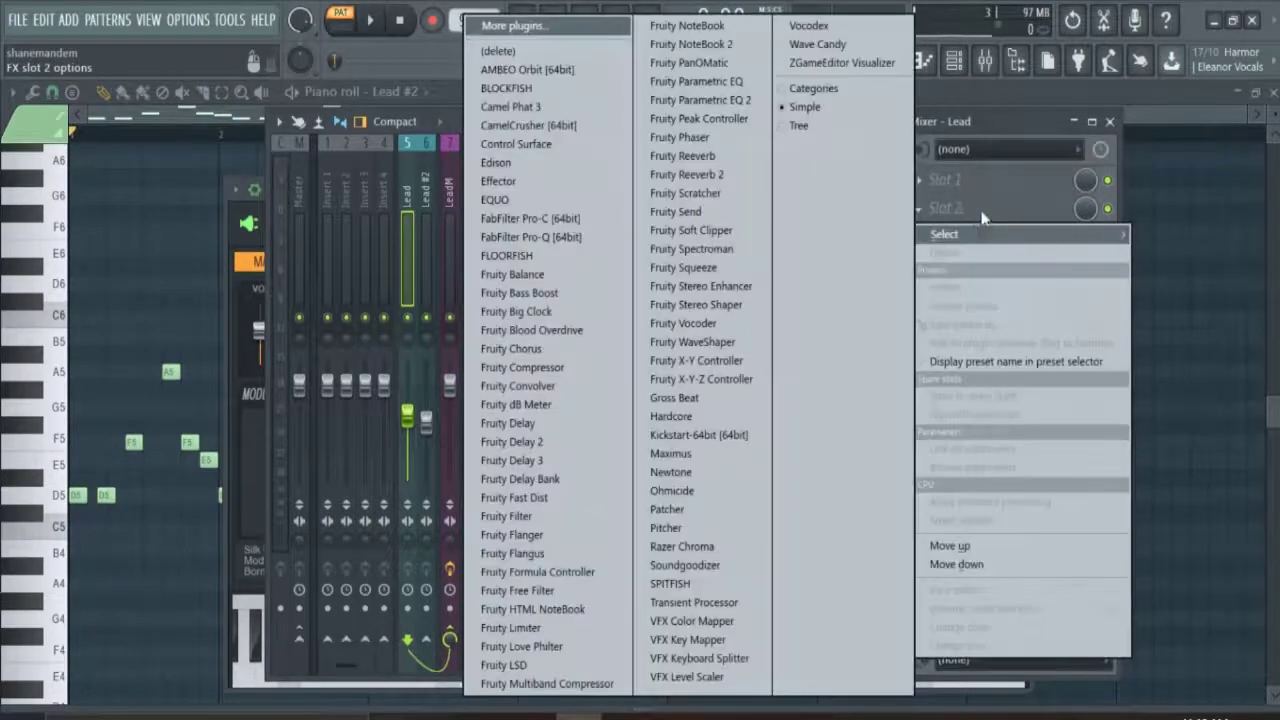
click(976, 216)
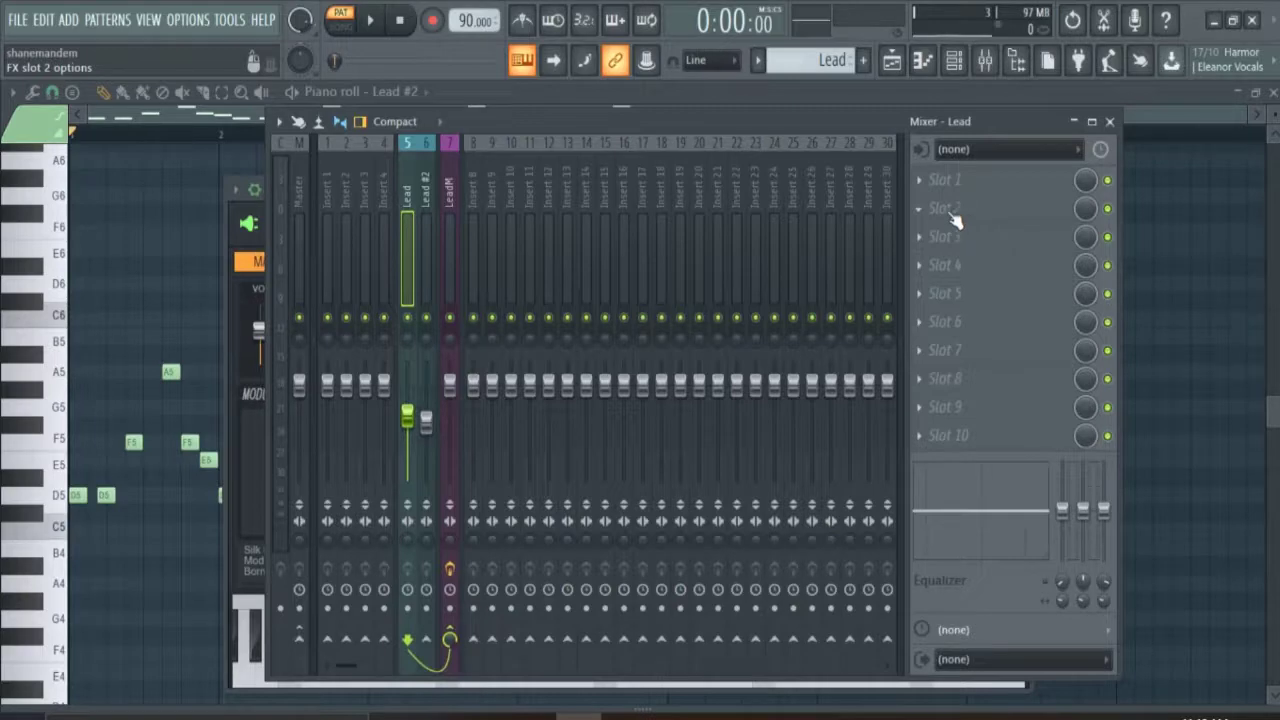
click(947, 210)
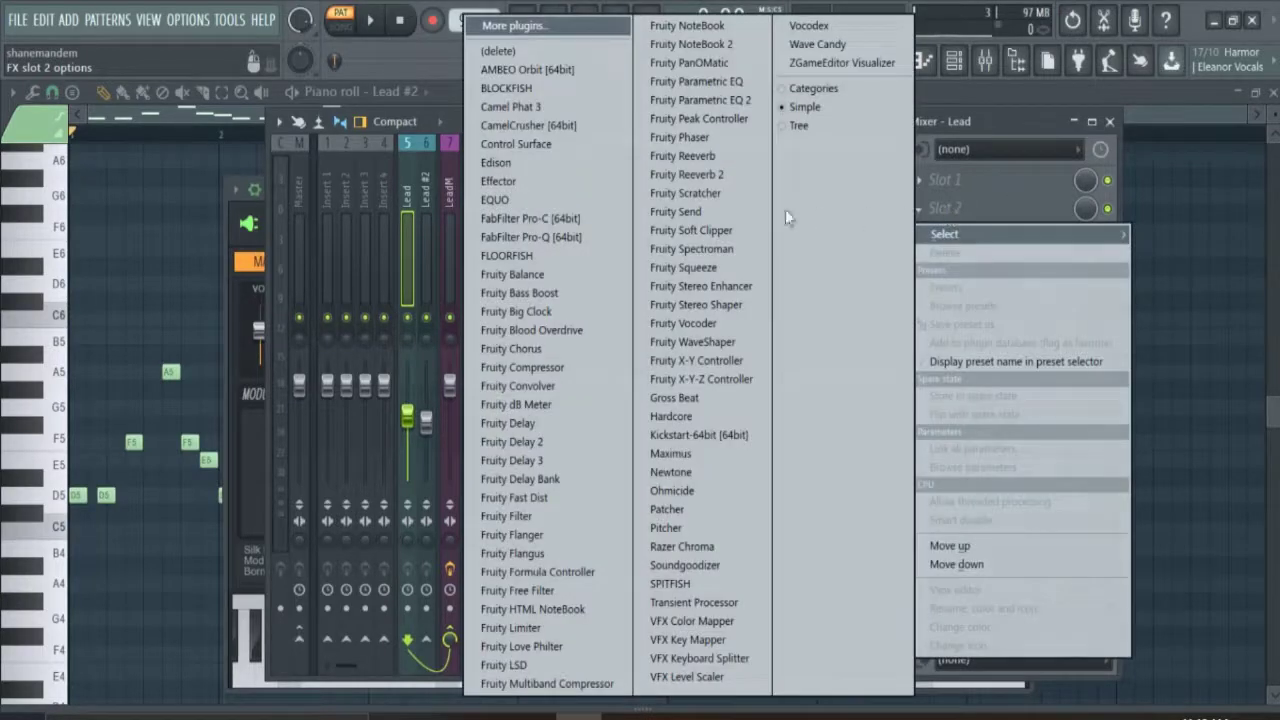
click(705, 171)
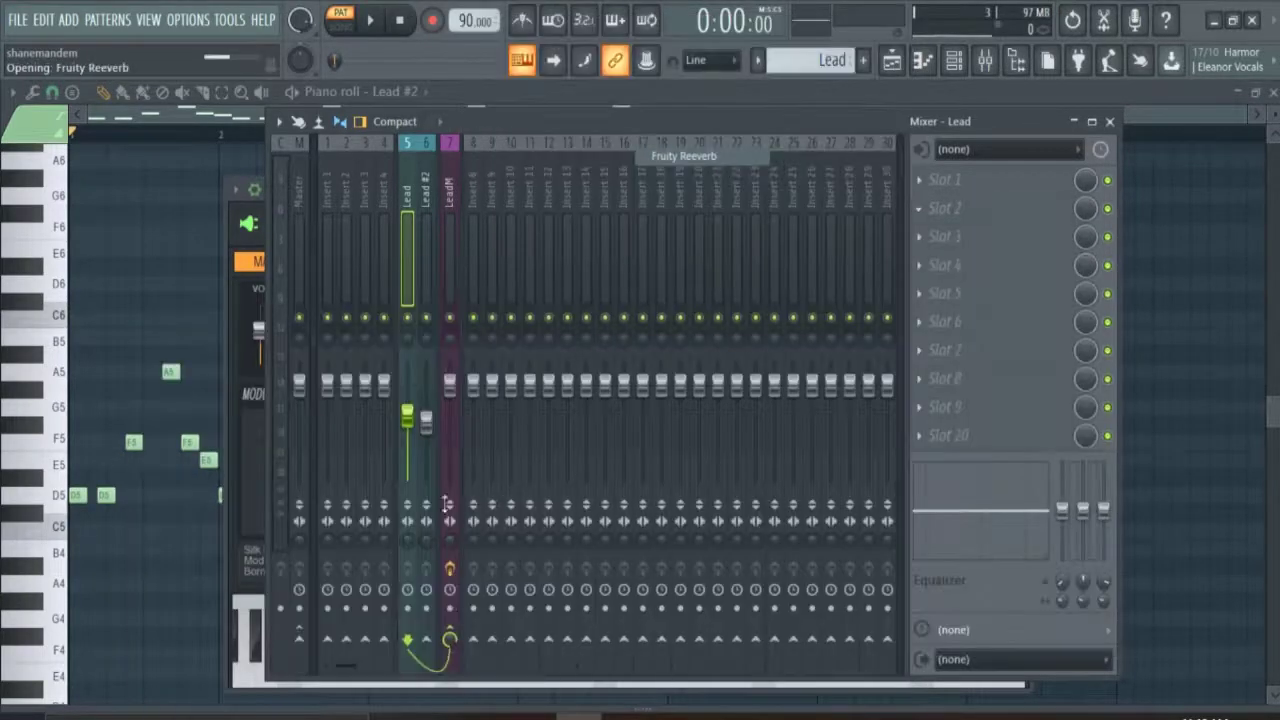
click(979, 216)
click(977, 216)
click(990, 216)
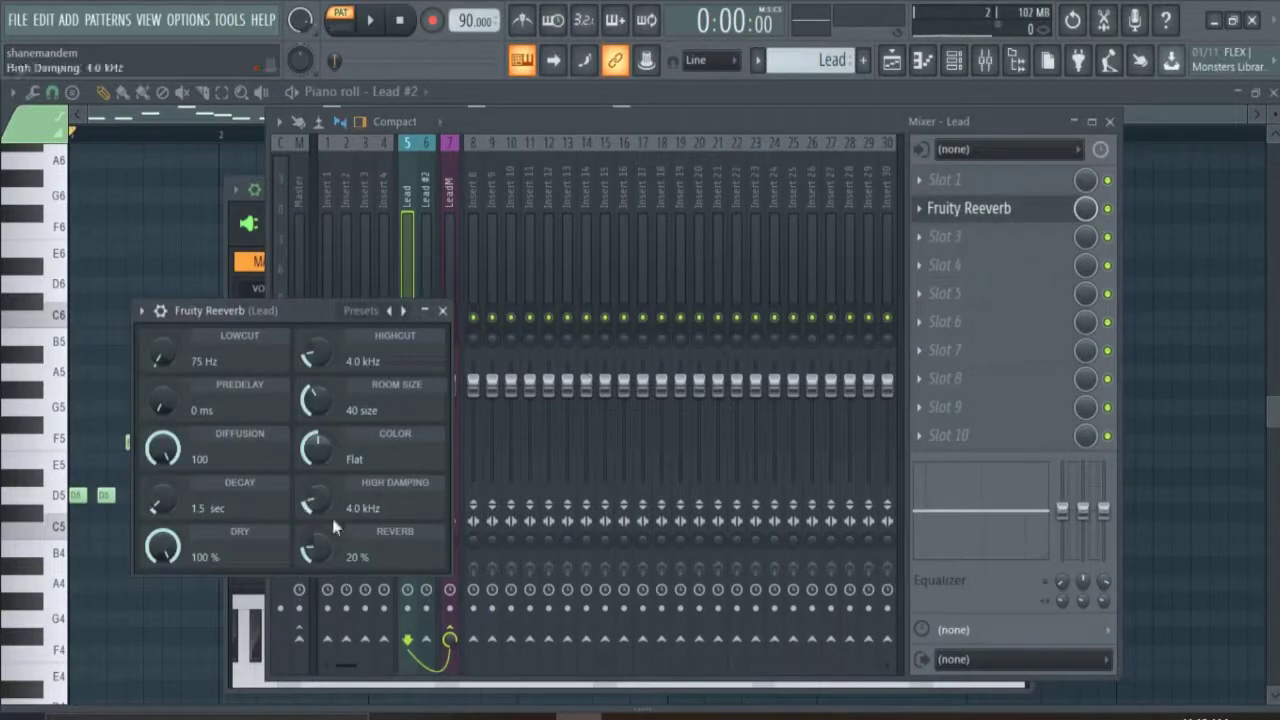
Lower the Lead track's reverb level to 16%, solo the track and start playback
drag(372, 308, 1016, 308)
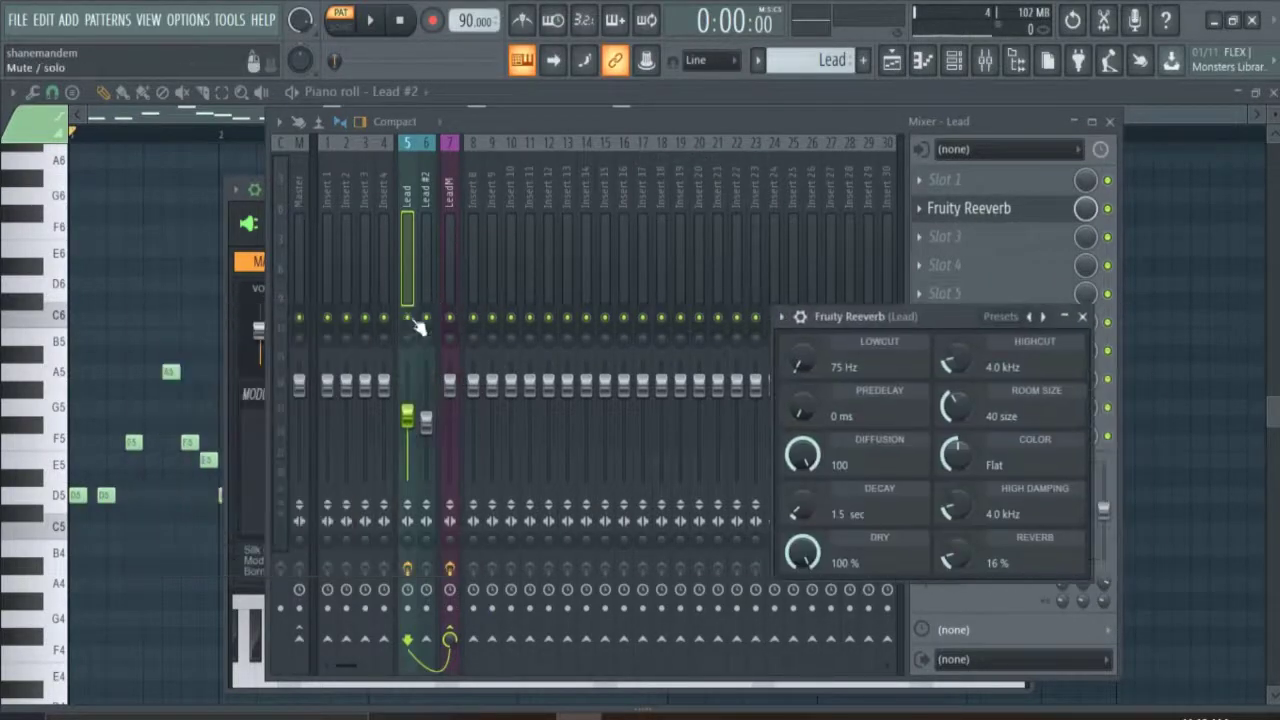
right_click(407, 318)
click(992, 210)
key(space)
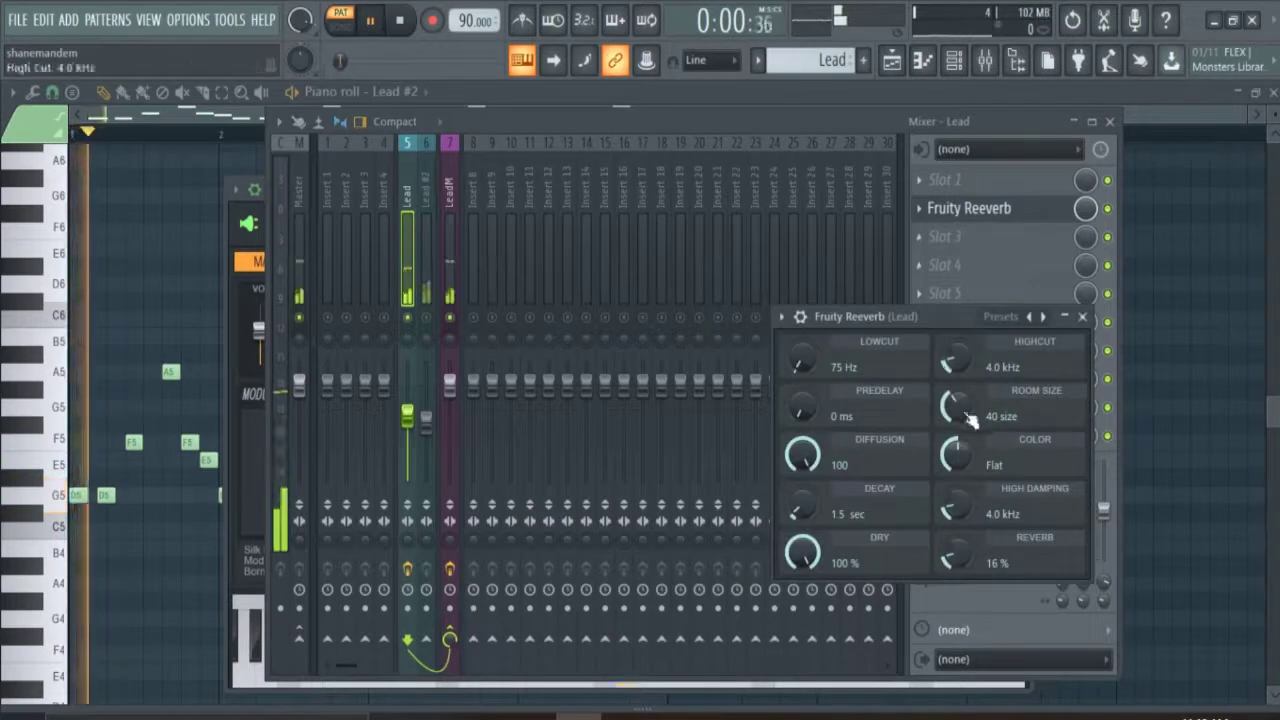
Set the Lead reverb's decay to 1.8 sec, predelay to 11 ms, room size to 45 and reverb level to 12%, and unsolo the track
drag(802, 506, 802, 494)
drag(802, 407, 802, 394)
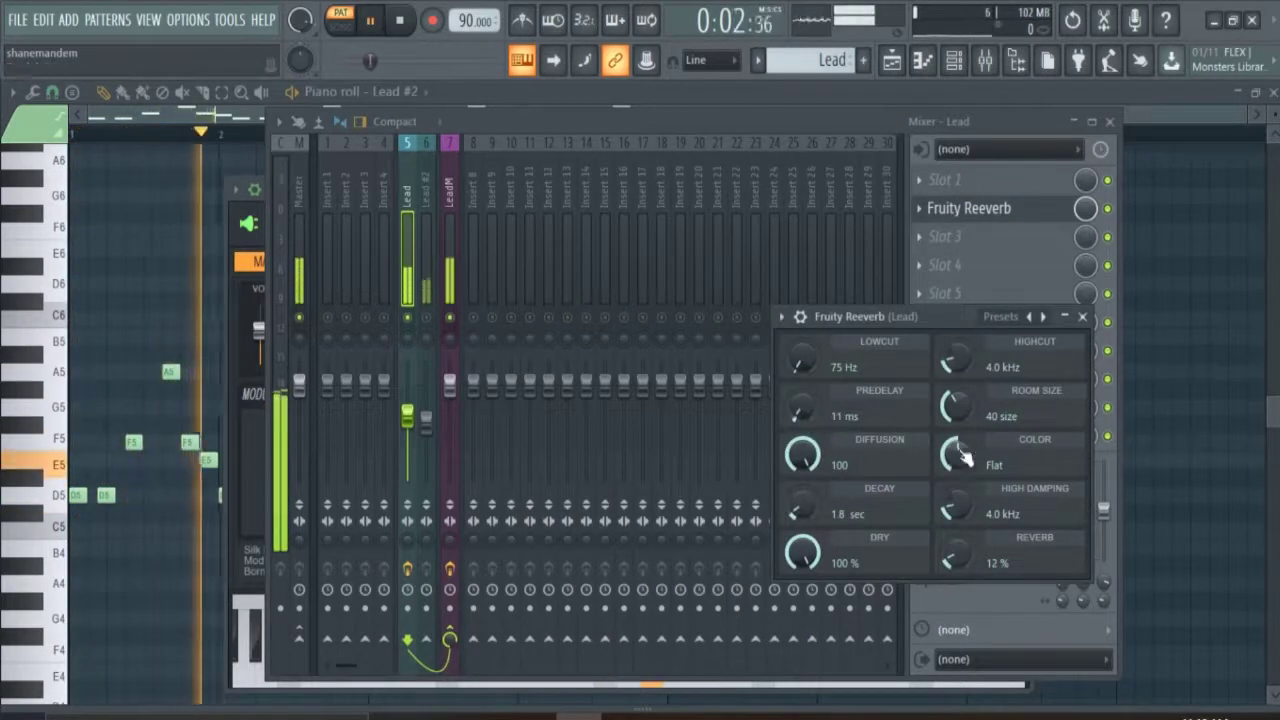
drag(956, 407, 956, 397)
drag(957, 455, 957, 464)
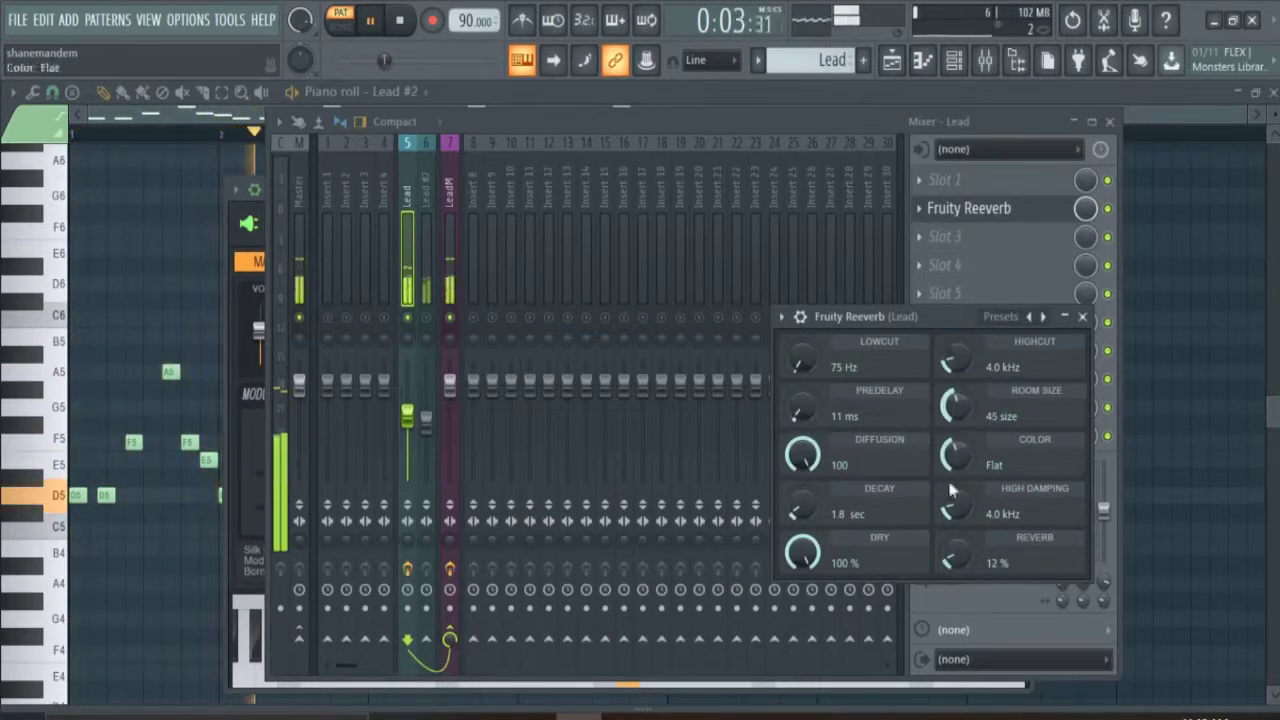
click(1082, 316)
key(space)
right_click(409, 318)
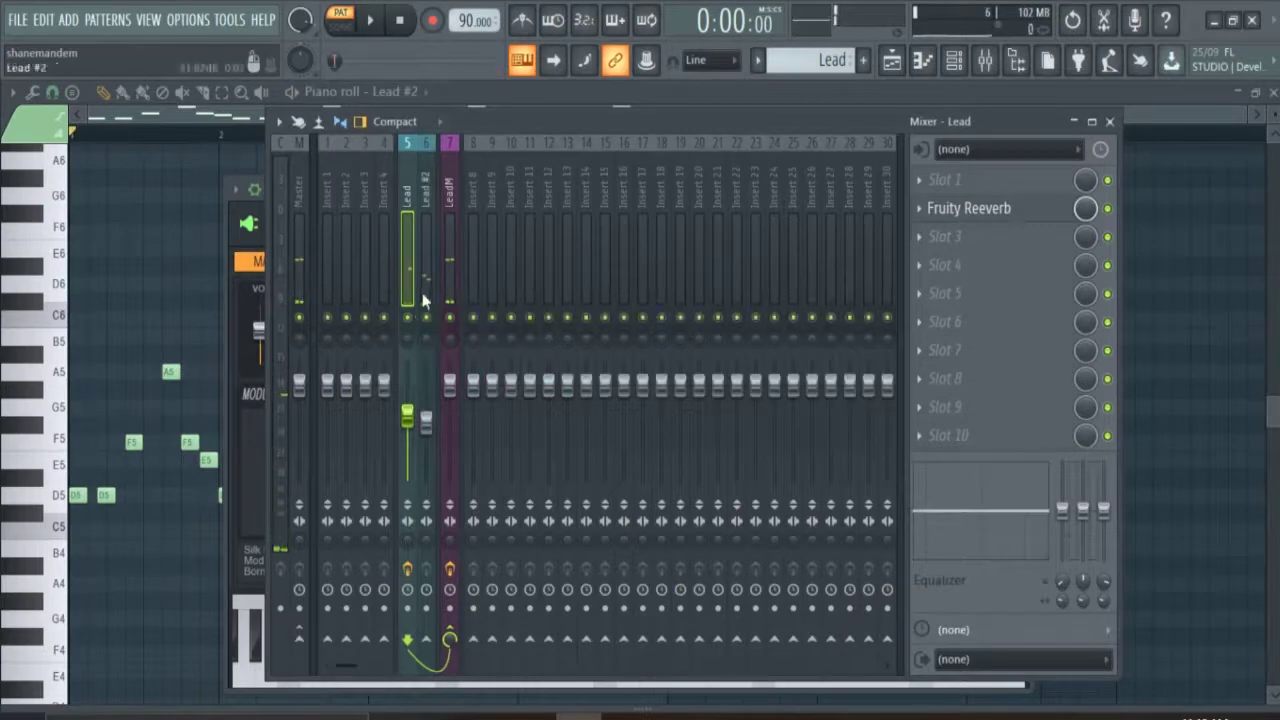
Solo the Lead #2 track, load Fruity Reeverb in its second effect slot and open its settings
right_click(426, 318)
click(430, 300)
click(1008, 222)
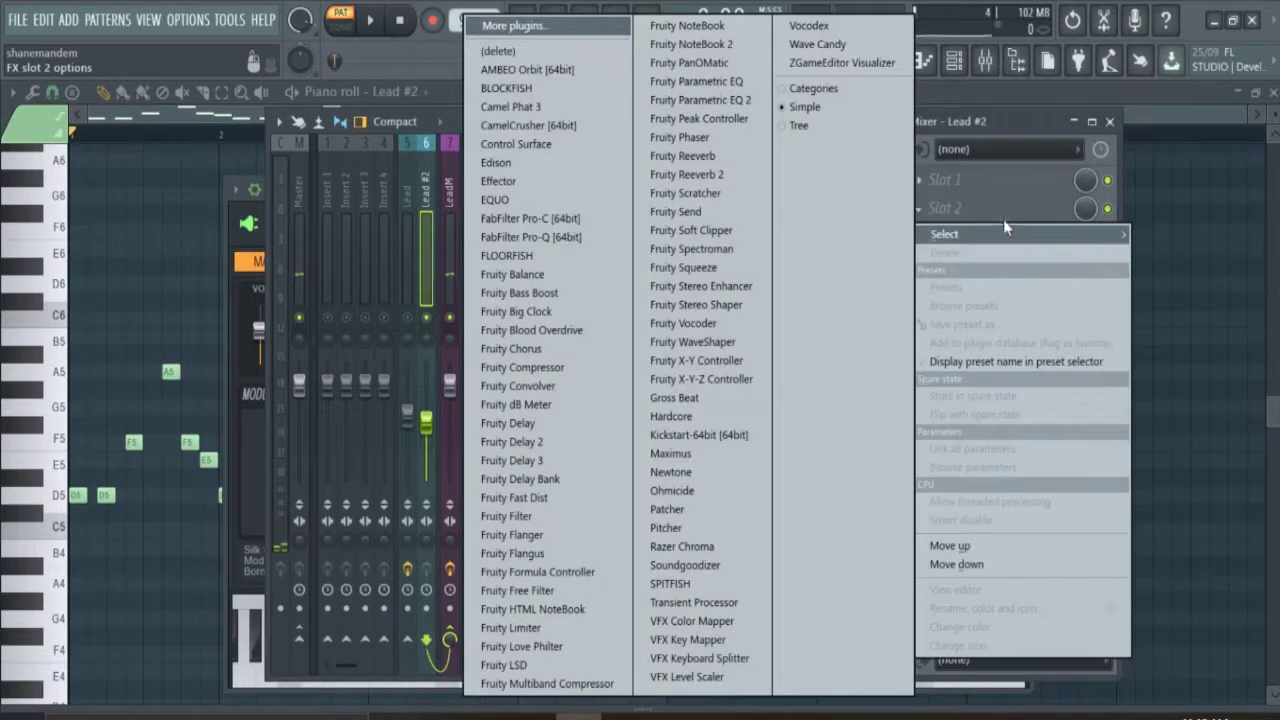
click(697, 156)
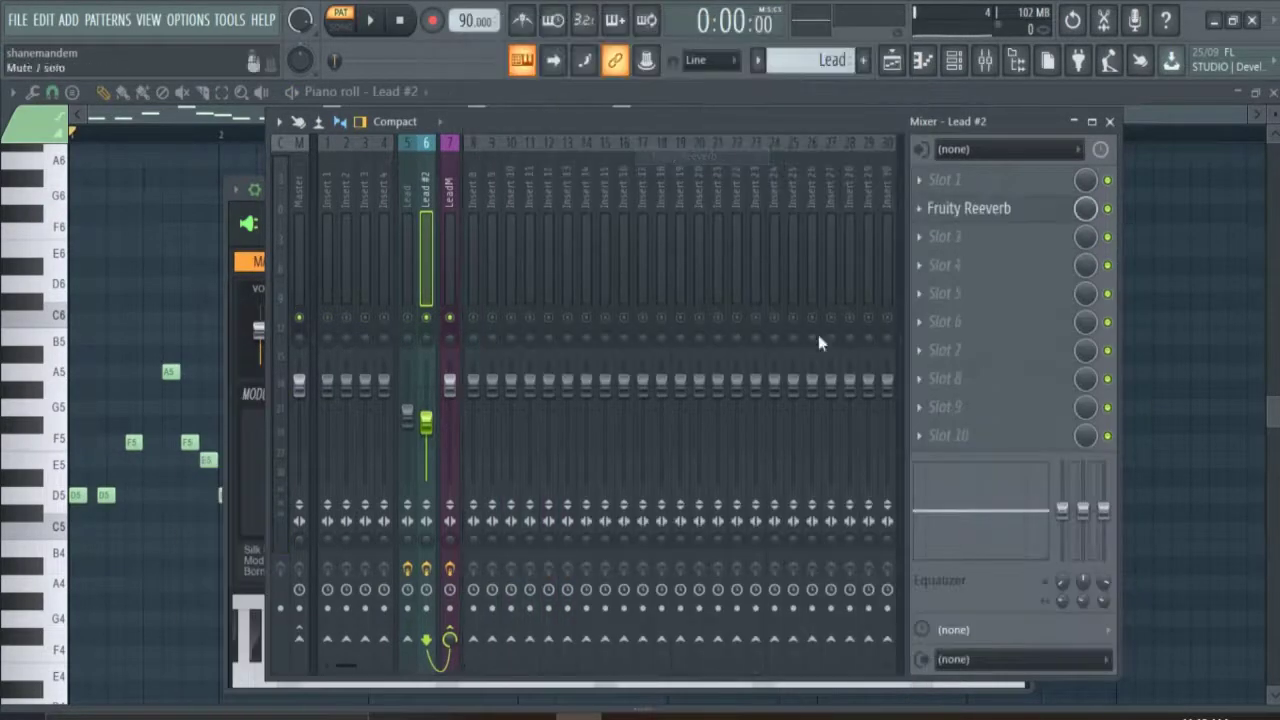
click(1008, 210)
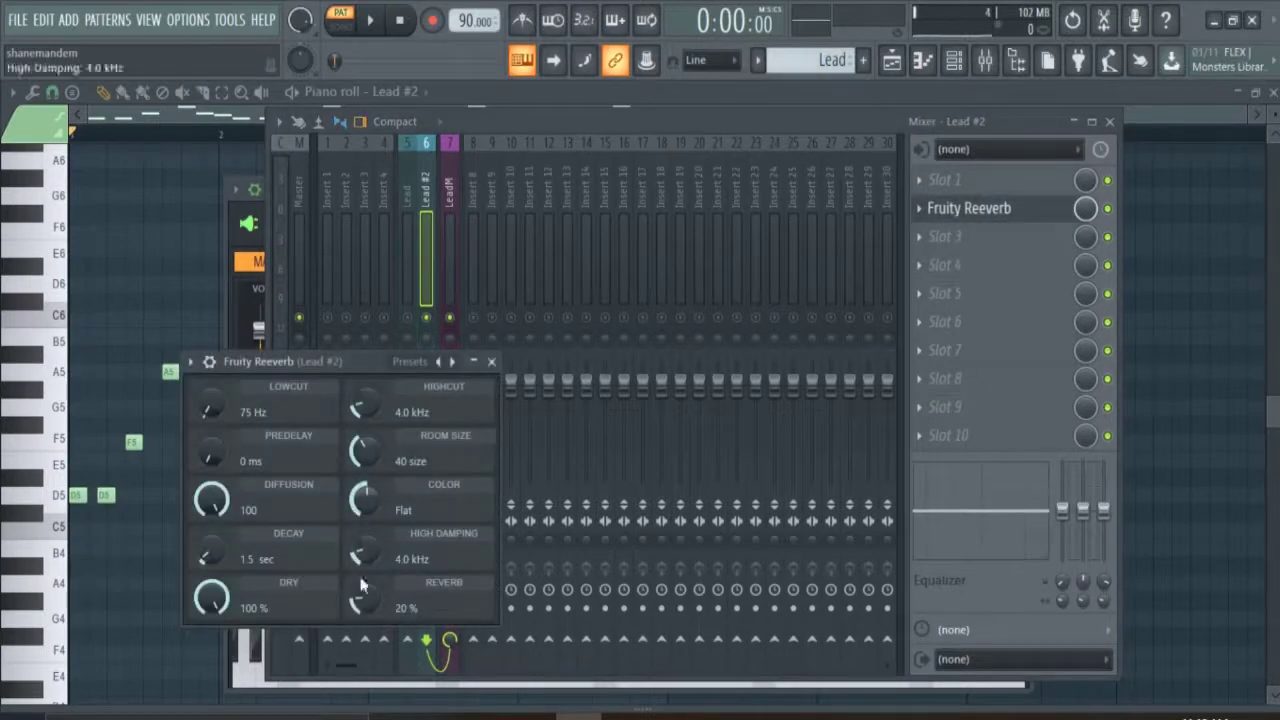
During playback, set the Lead #2 reverb's predelay to 9 ms, decay to 2.1 sec, level to 11%, color to Warm and room size to 59
key(space)
scroll(222, 473, up, 7)
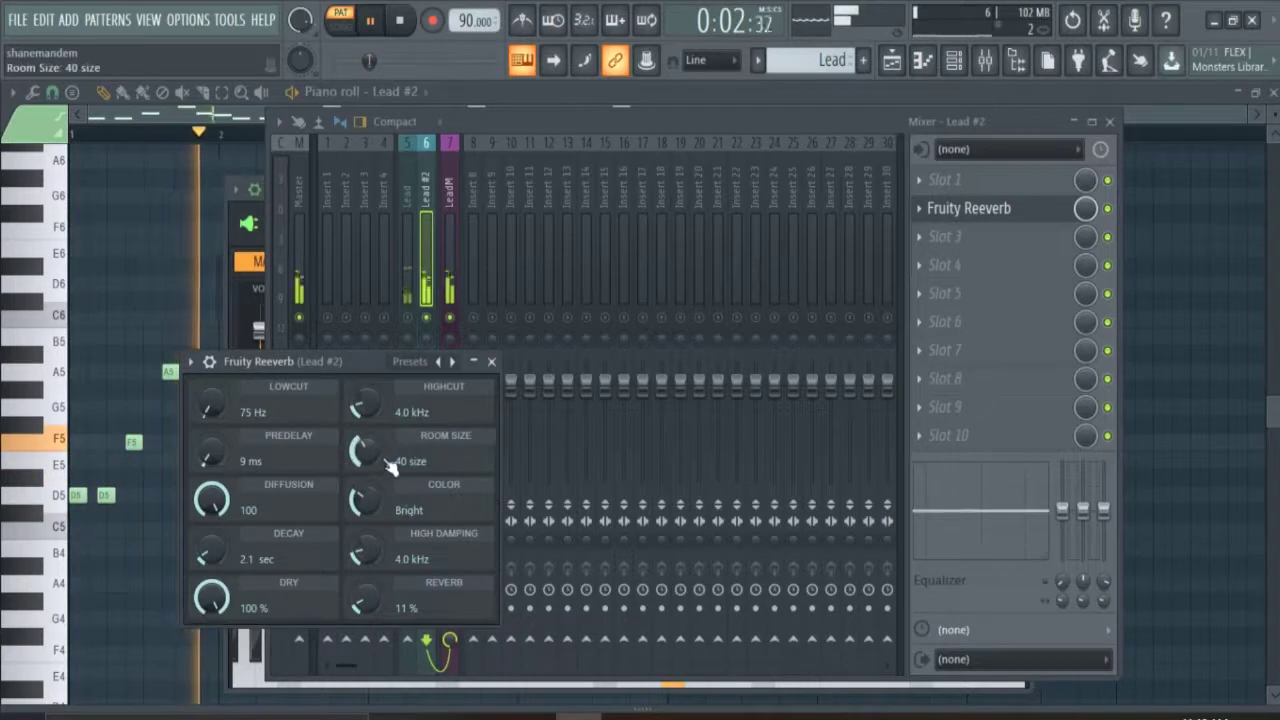
scroll(364, 450, up, 3)
scroll(364, 499, up, 1)
scroll(364, 499, up, 1)
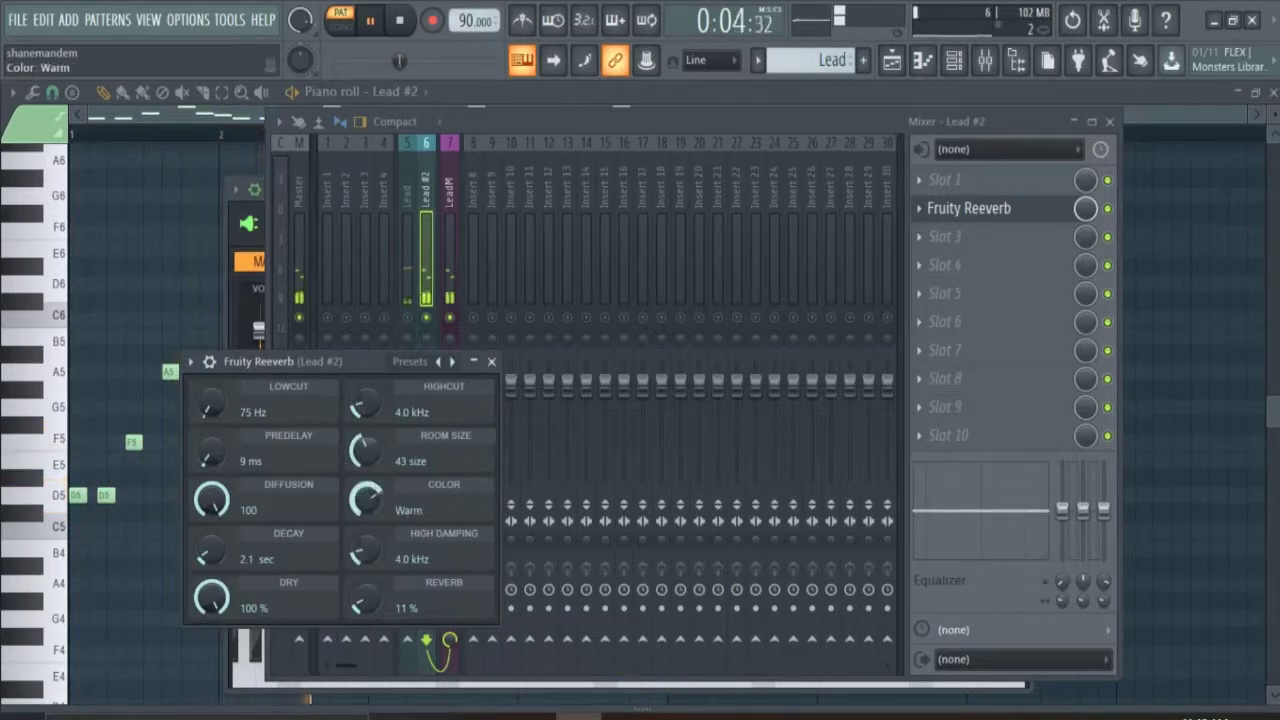
scroll(364, 450, up, 11)
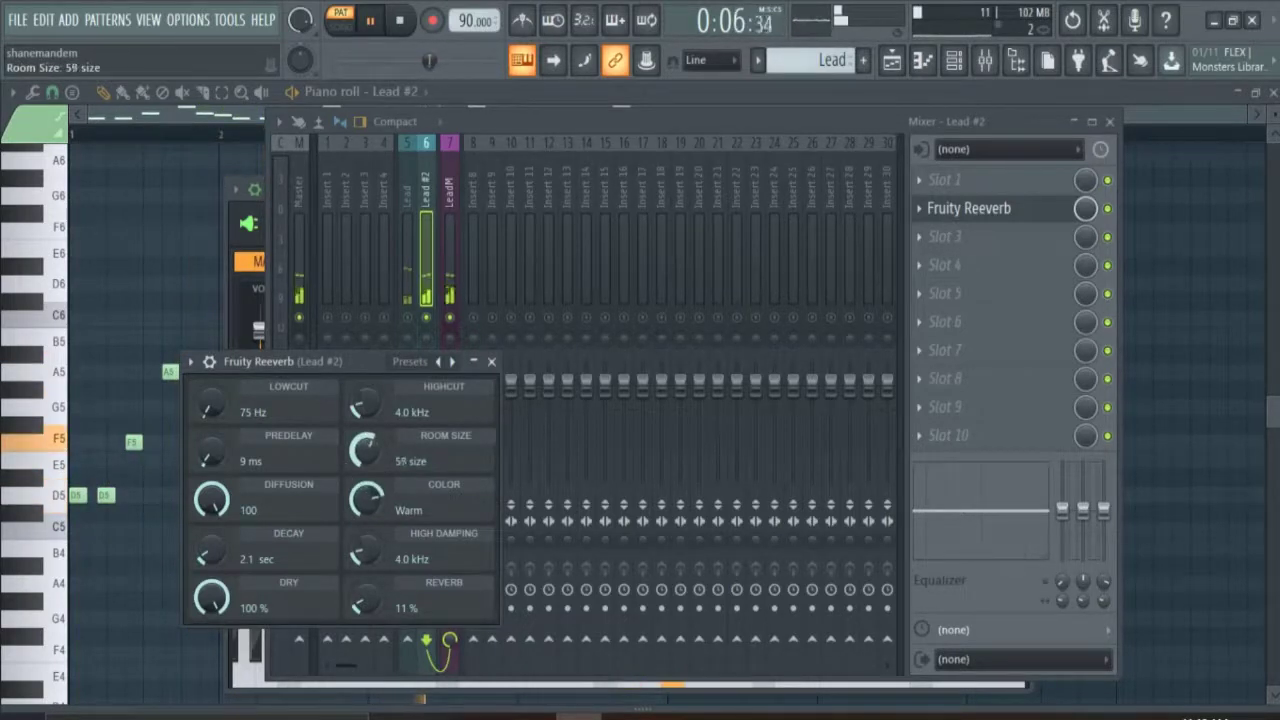
click(491, 361)
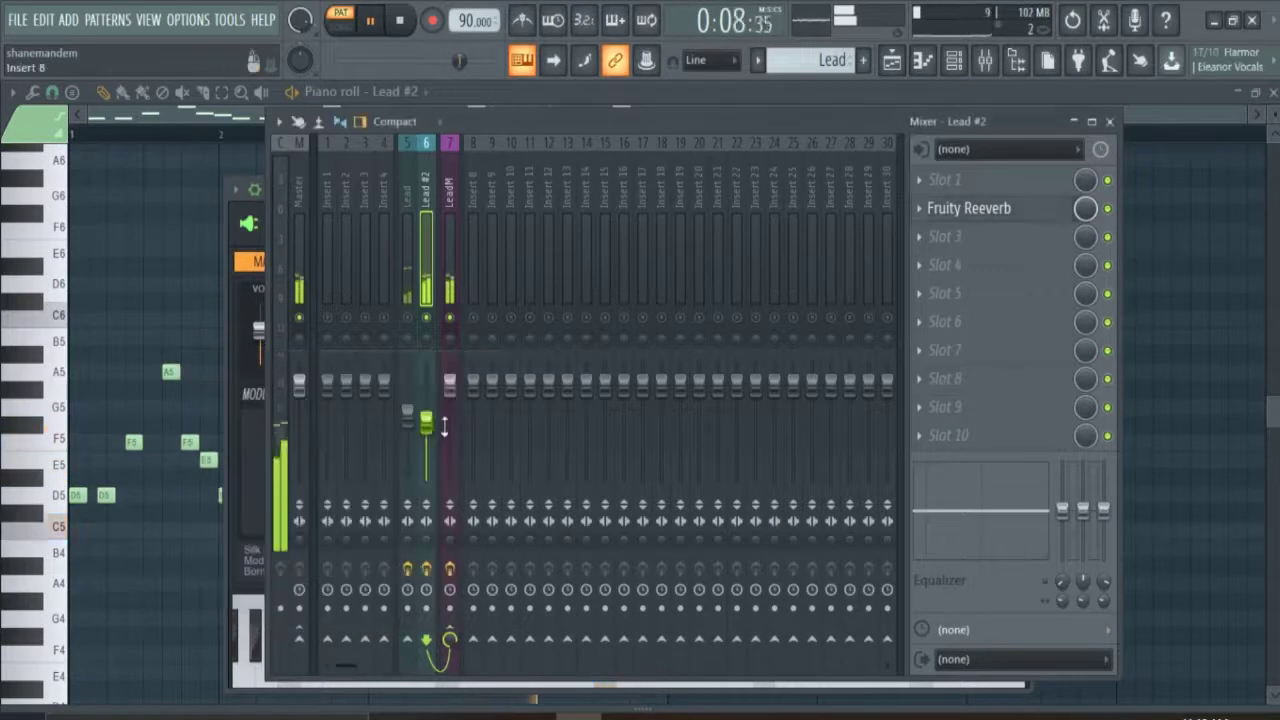
Balance the Lead and Lead #2 faders during playback, and set their stereo separation to 5% separated and 11% merged respectively
drag(408, 400, 413, 445)
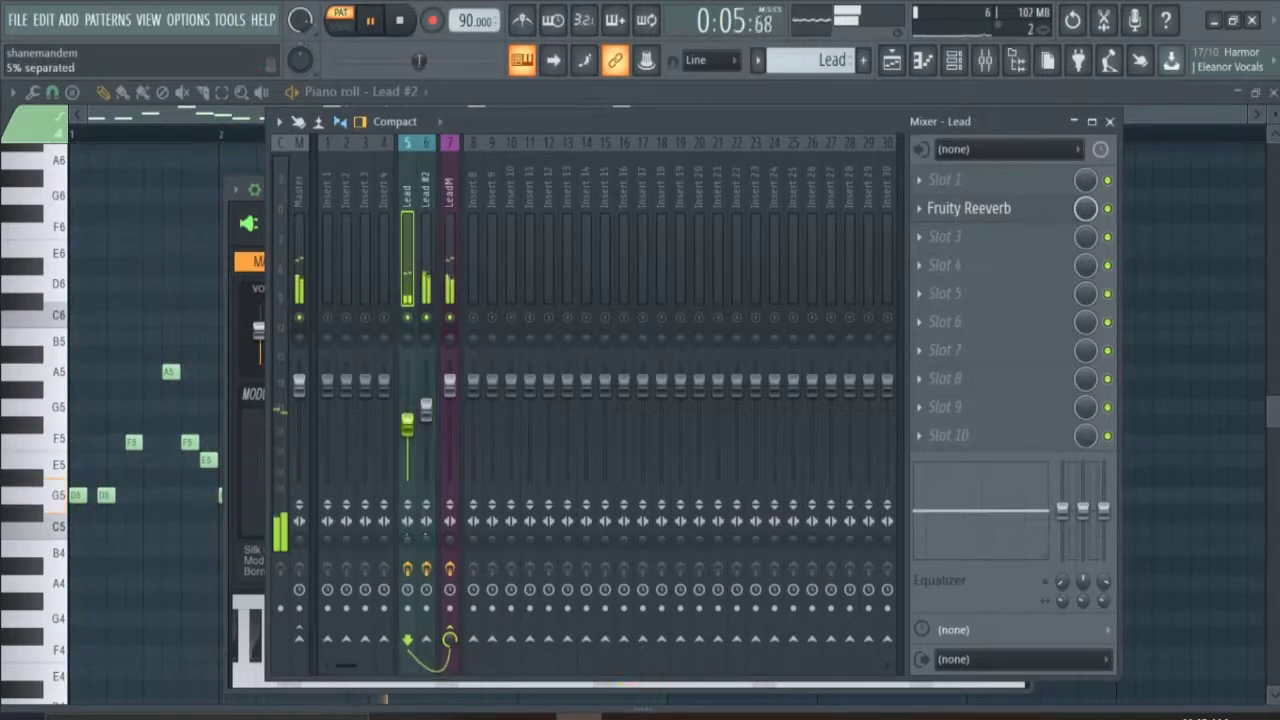
click(425, 545)
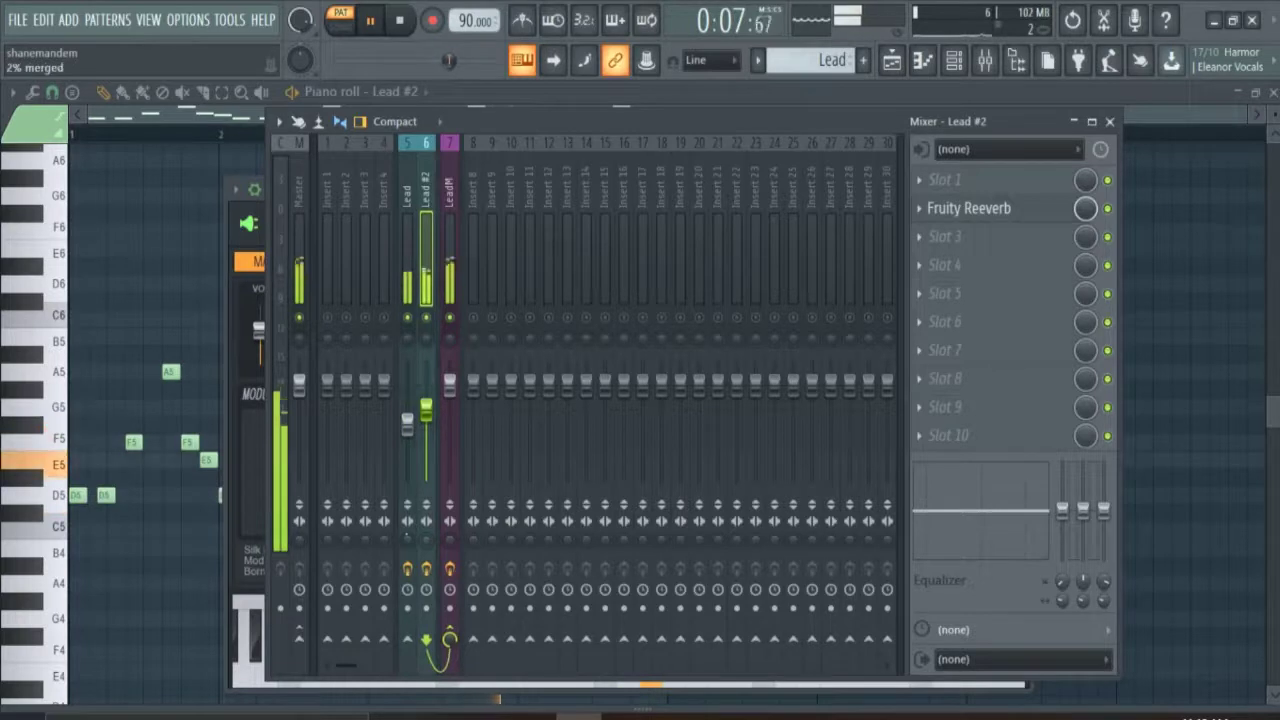
drag(426, 540, 426, 528)
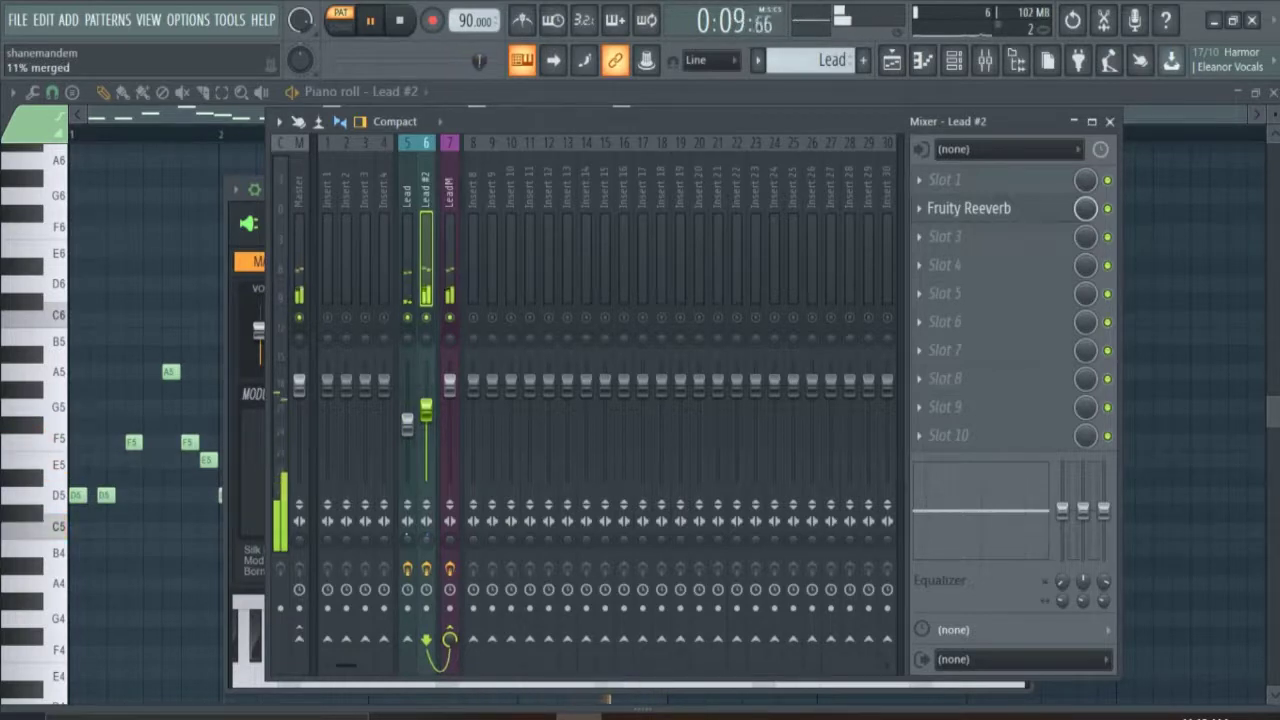
key(space)
Load Soundgoodizer in the second effect slot of the LeadM track and audition it with preset A
click(450, 276)
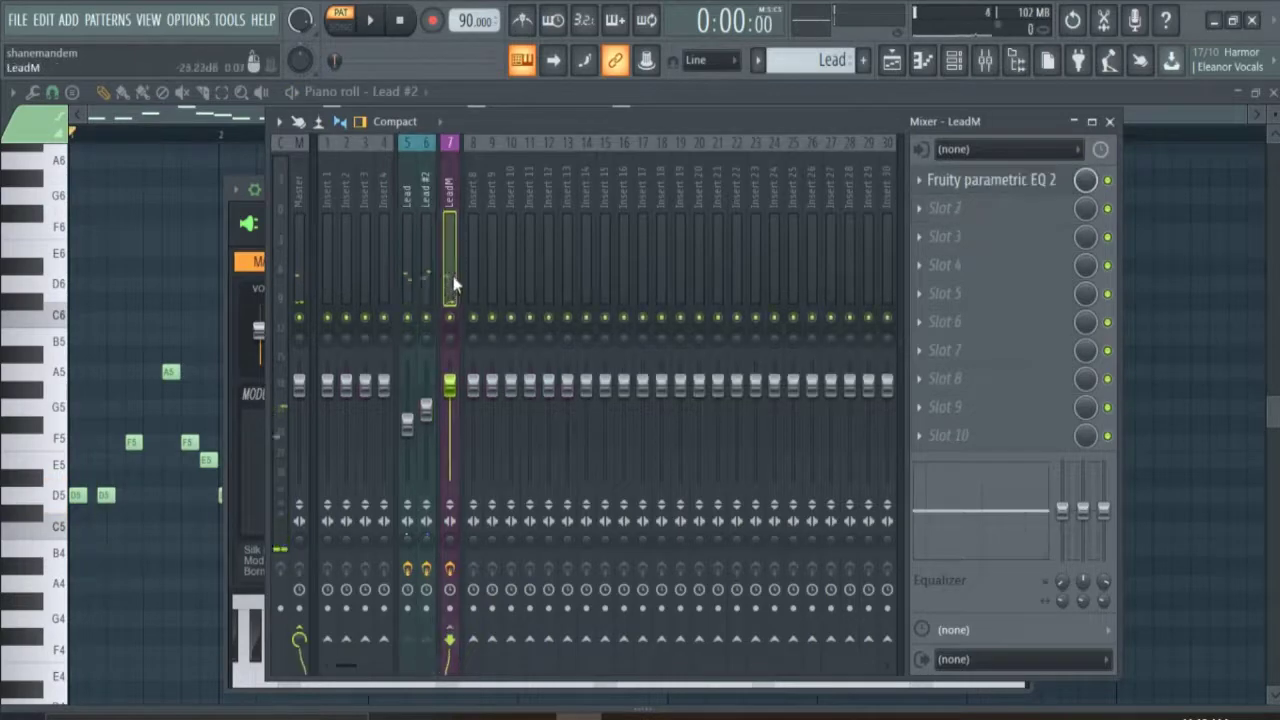
click(985, 212)
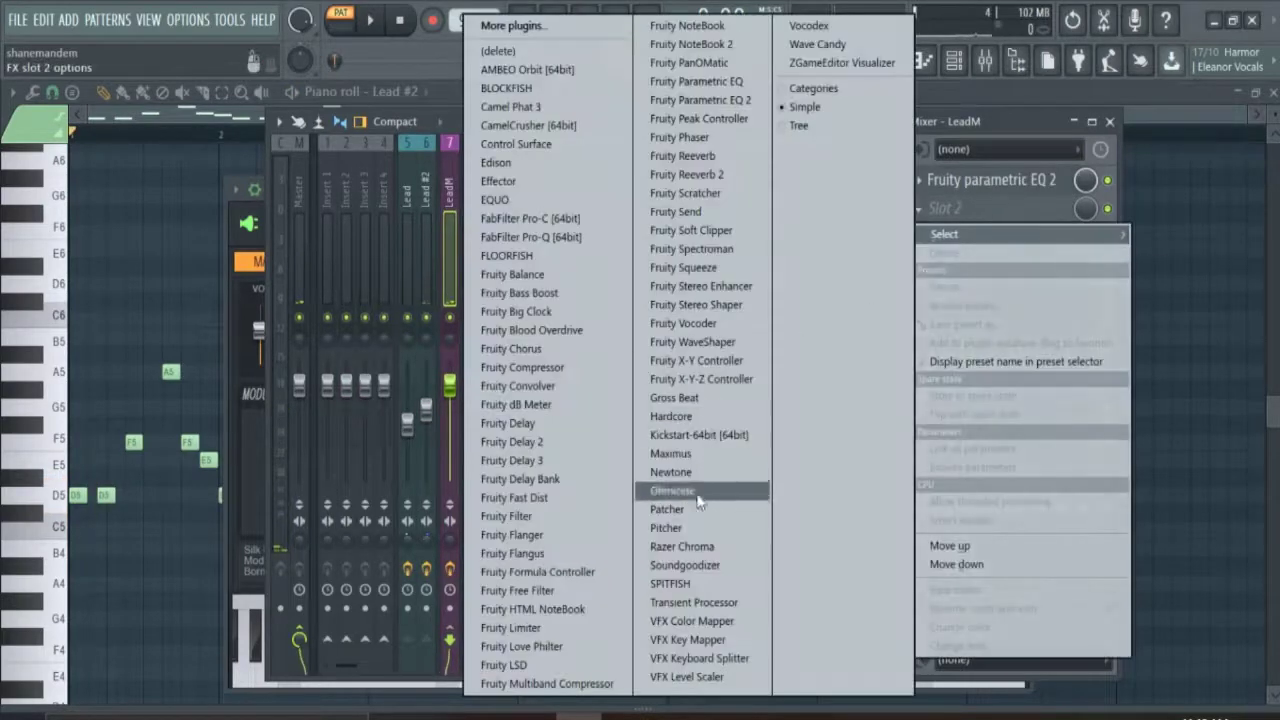
click(685, 565)
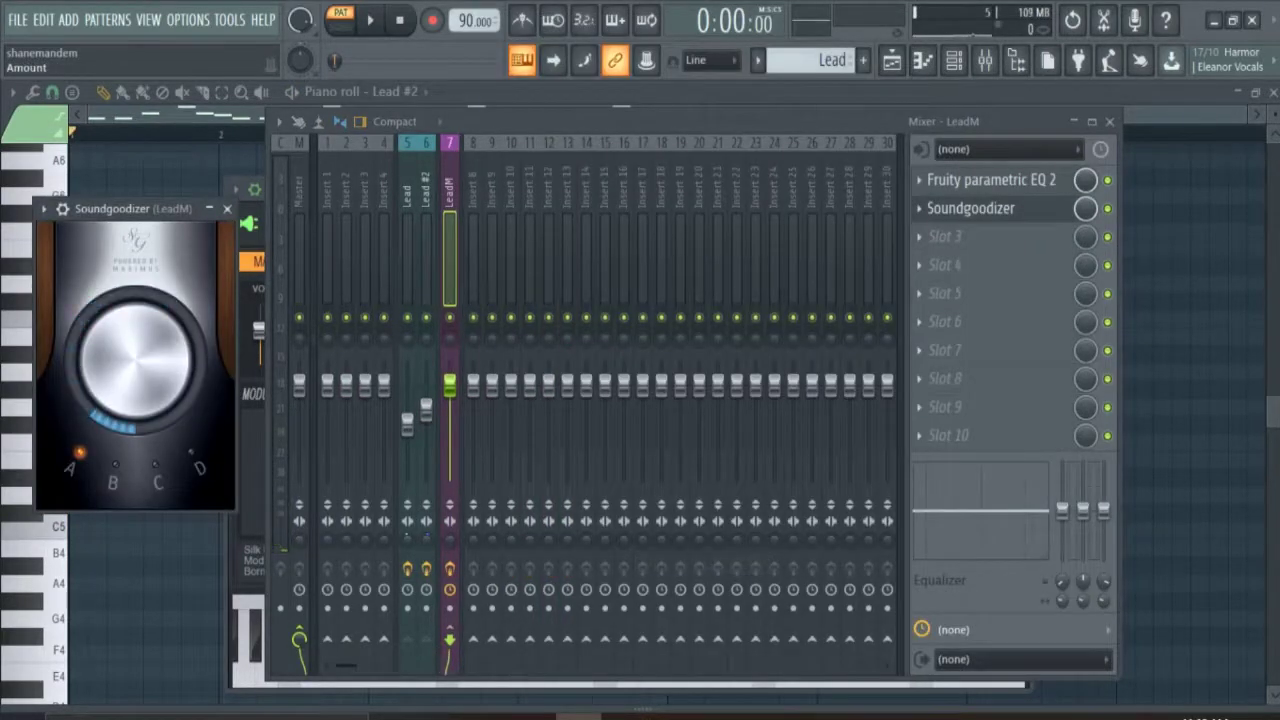
drag(155, 208, 849, 223)
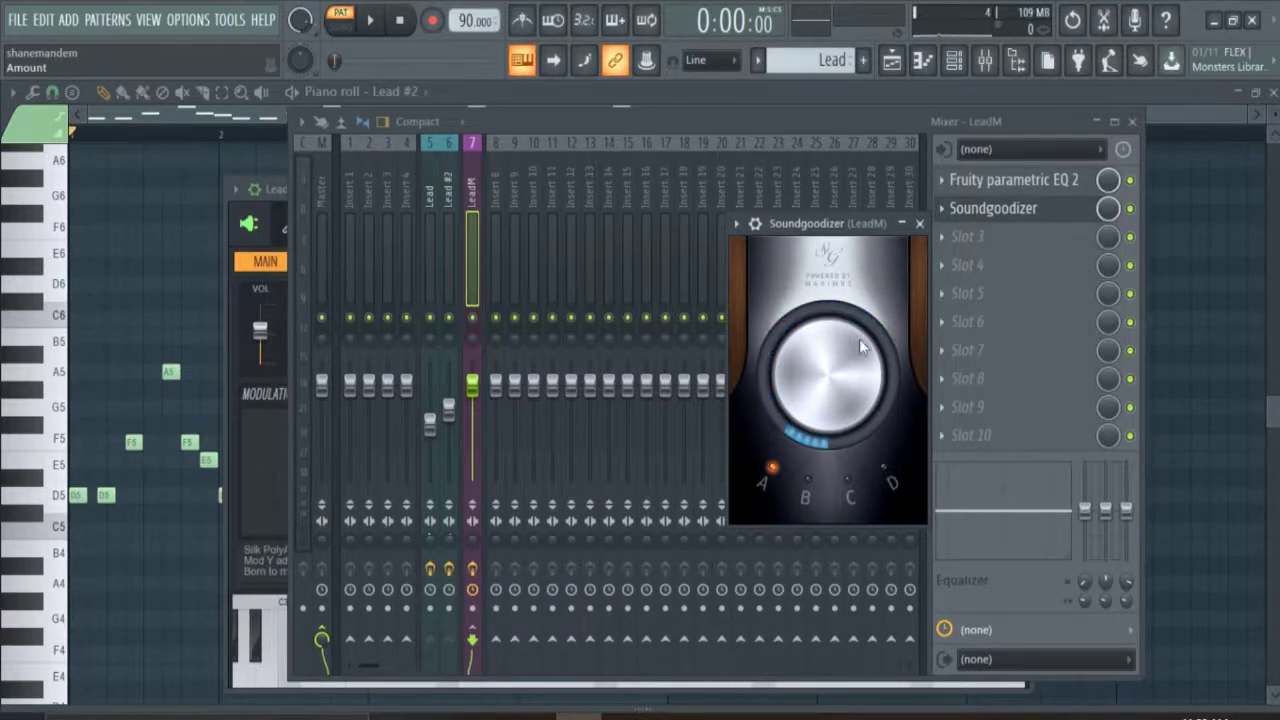
key(space)
click(919, 223)
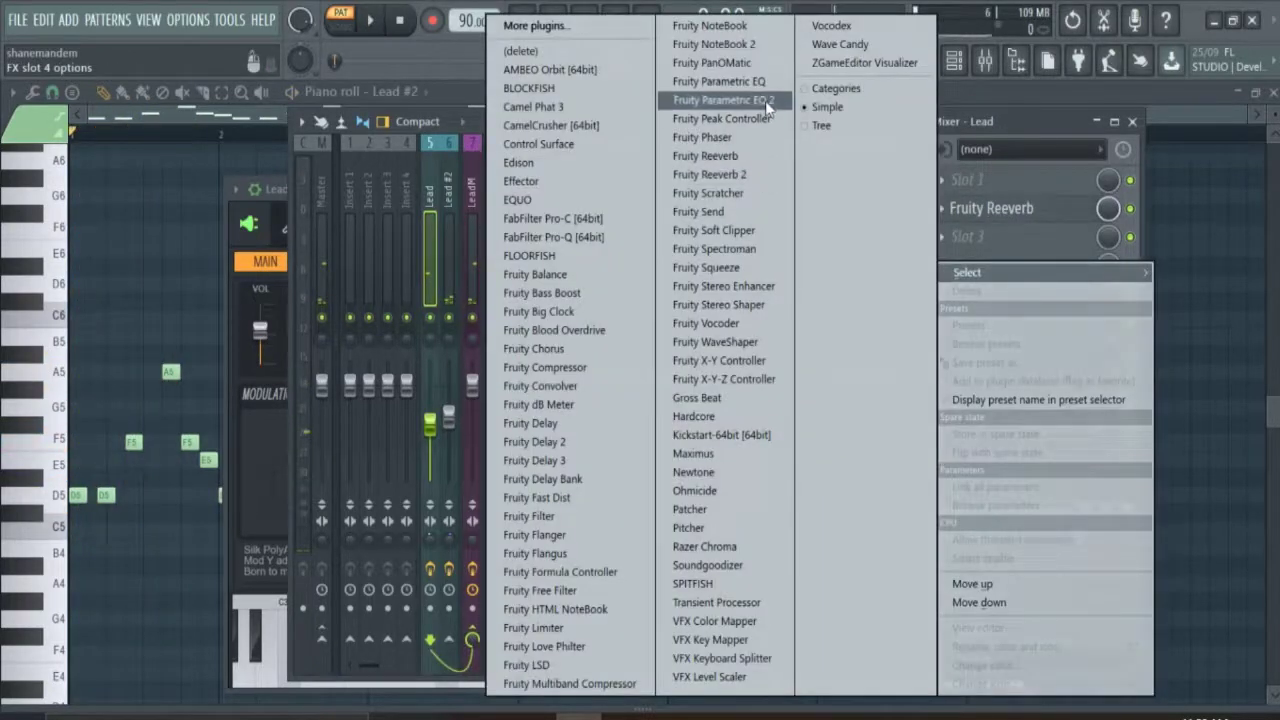
Load Fruity Parametric EQ 2 in the Lead track's fourth slot, cut the lows, dip bands 4 and 5 slightly, and raise band 6
click(770, 104)
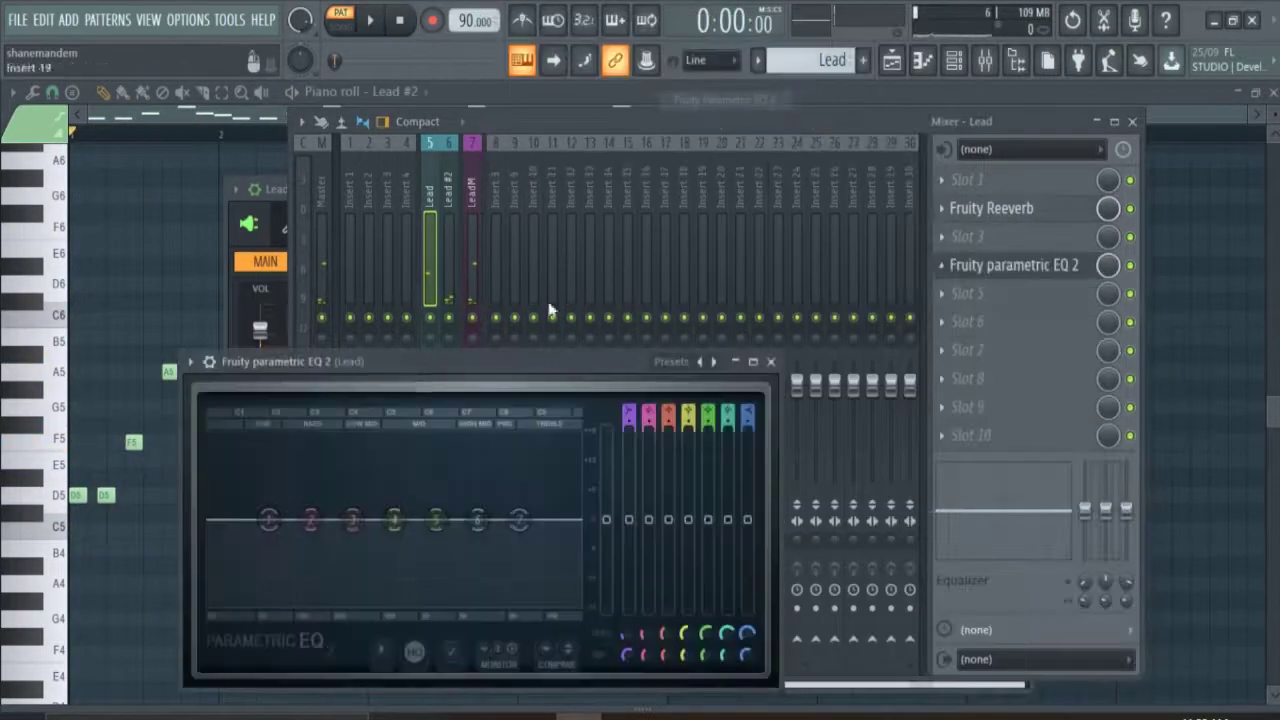
drag(268, 519, 328, 602)
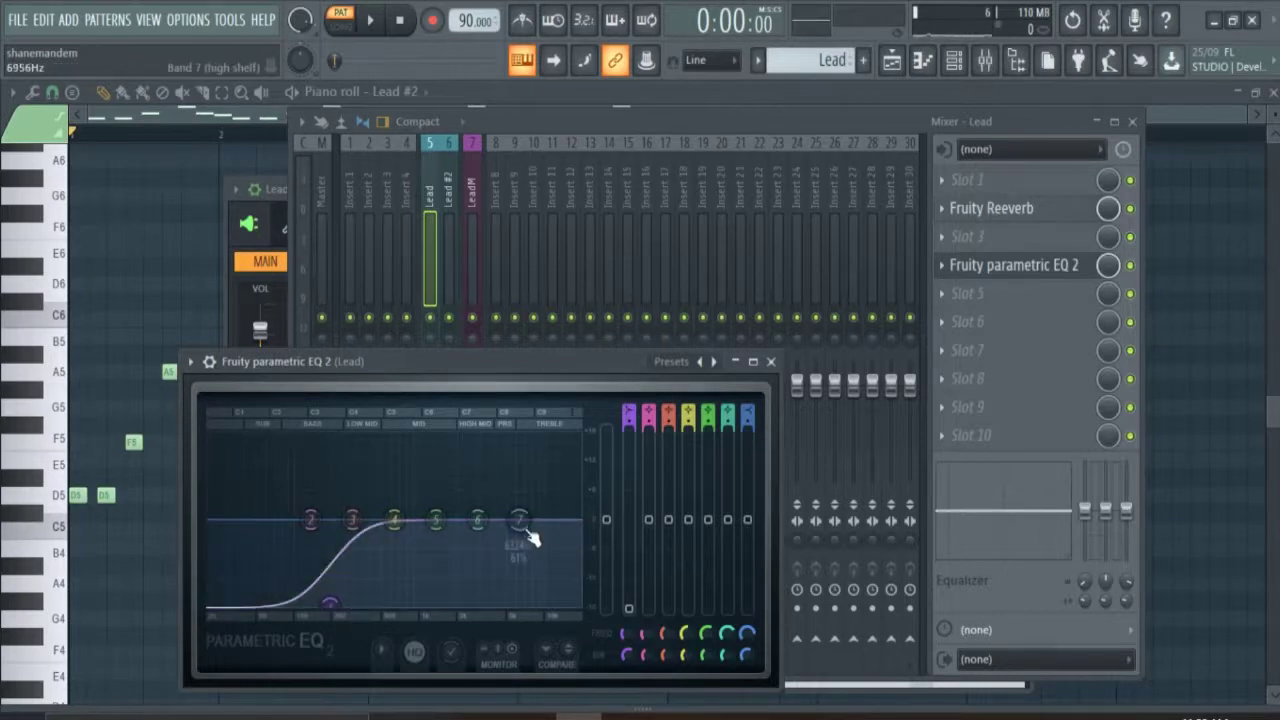
drag(478, 519, 391, 524)
drag(524, 514, 526, 521)
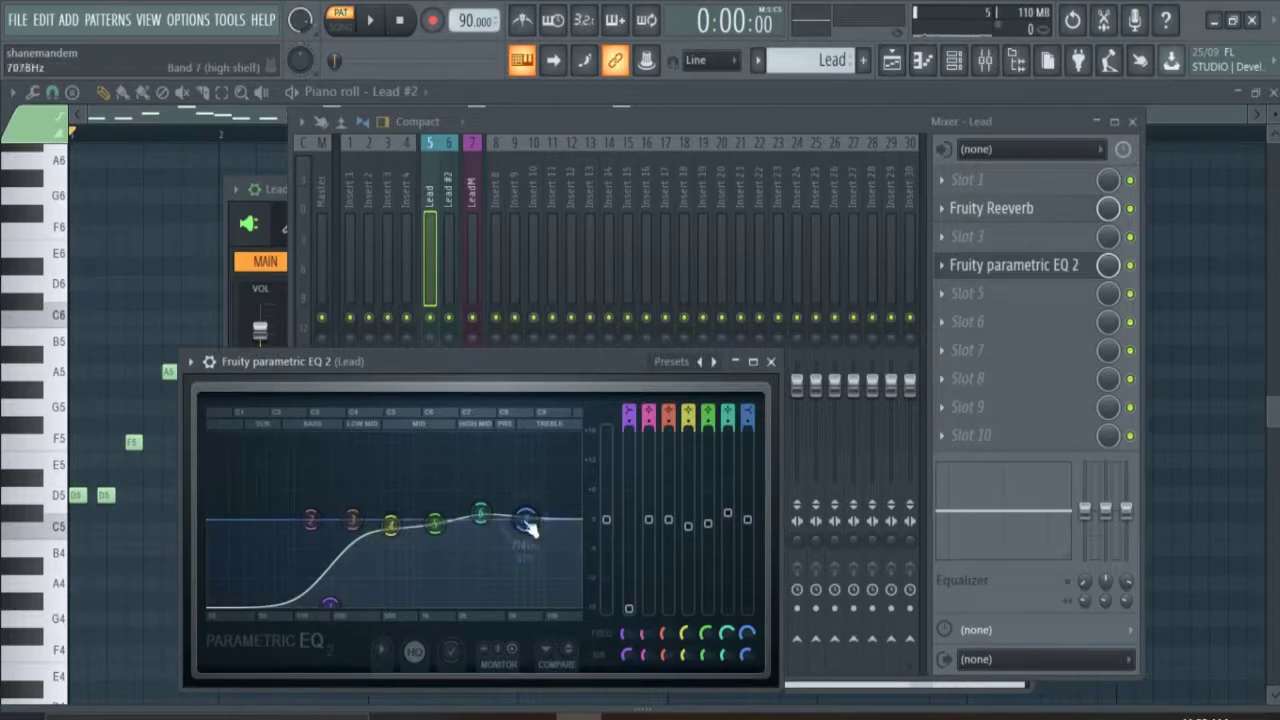
key(space)
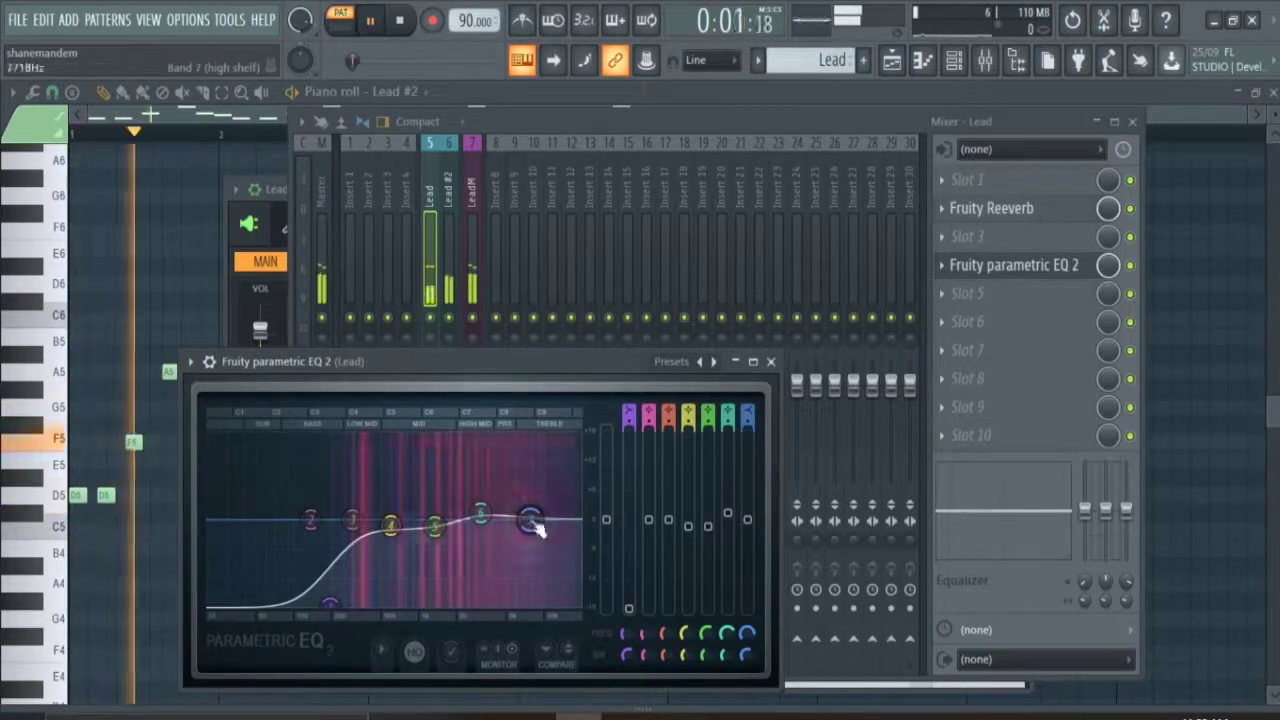
key(space)
click(420, 310)
Load Fruity Parametric EQ 2 in the Lead #2 track's third slot, cut the lows, raise band 4 slightly, and lower bands 5 to 7
click(448, 266)
click(942, 248)
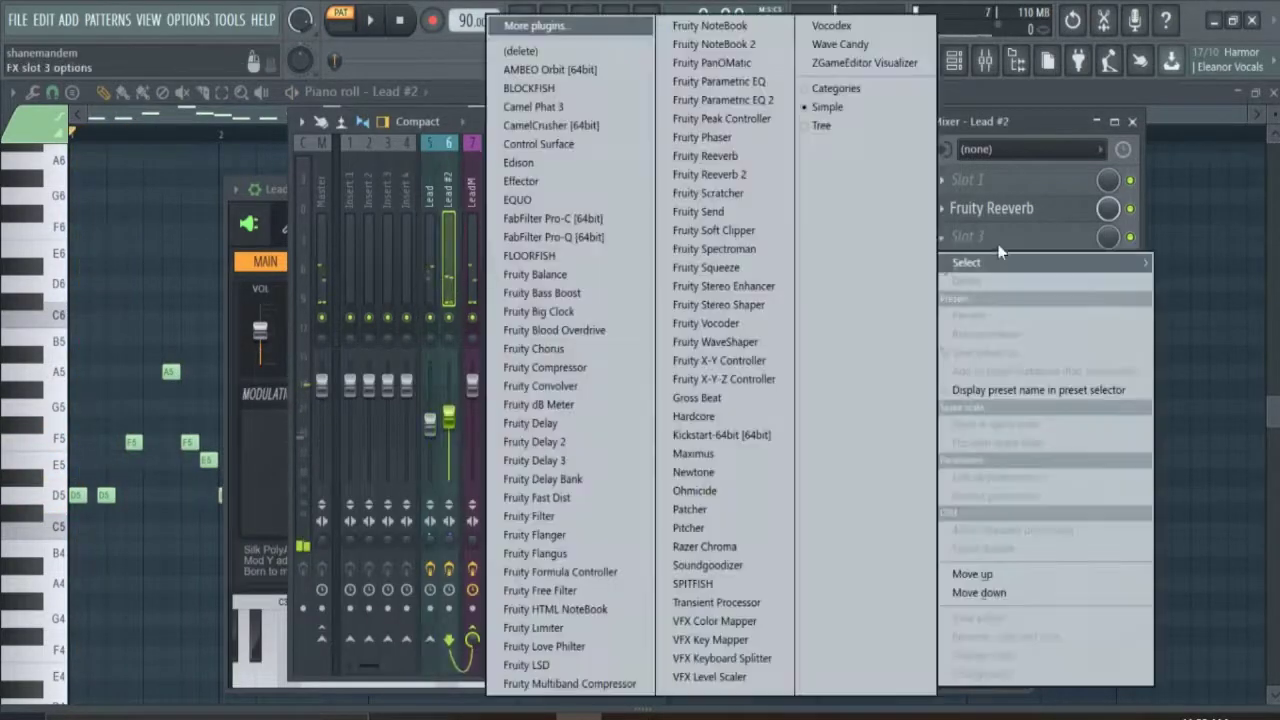
click(765, 100)
drag(99, 341, 159, 424)
mouse_move(348, 341)
mouse_down()
mouse_move(310, 346)
mouse_move(360, 357)
mouse_up()
drag(265, 342, 268, 345)
drag(223, 342, 215, 336)
drag(268, 345, 264, 344)
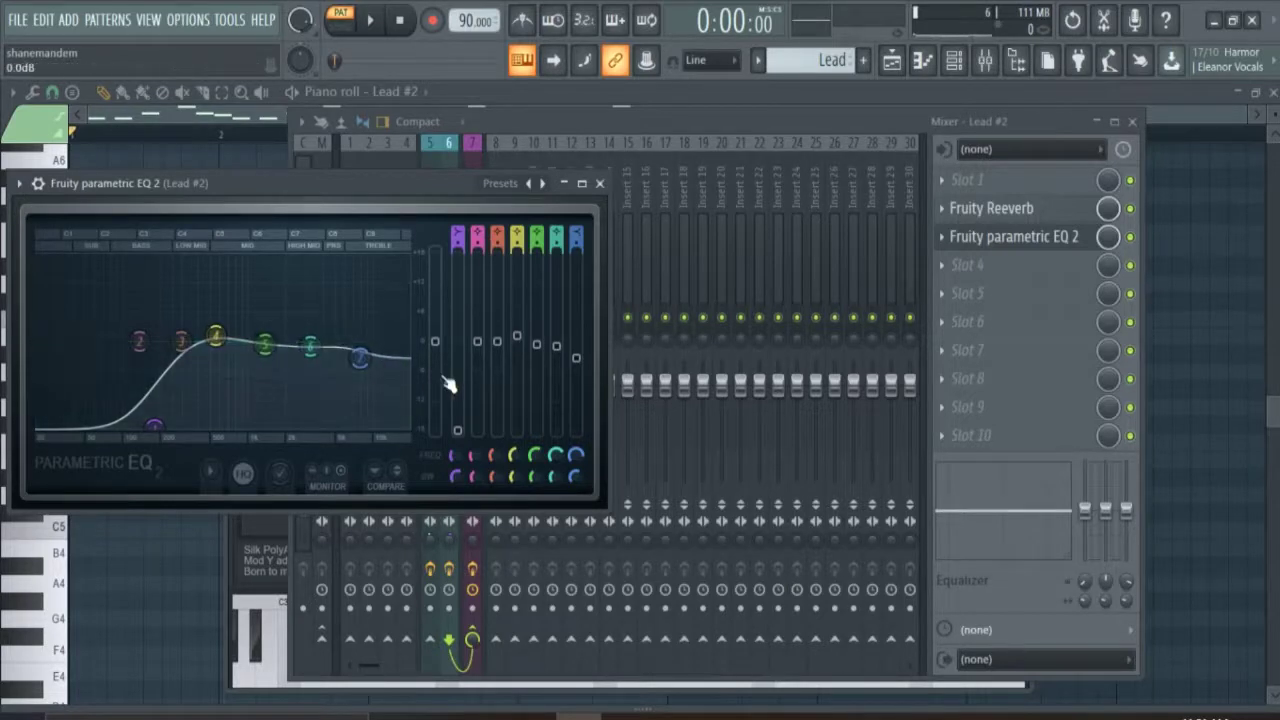
Play the pattern and raise the Lead #2 fader slightly to balance it against the Lead track
key(space)
key(Escape)
drag(449, 420, 449, 412)
right_click(449, 318)
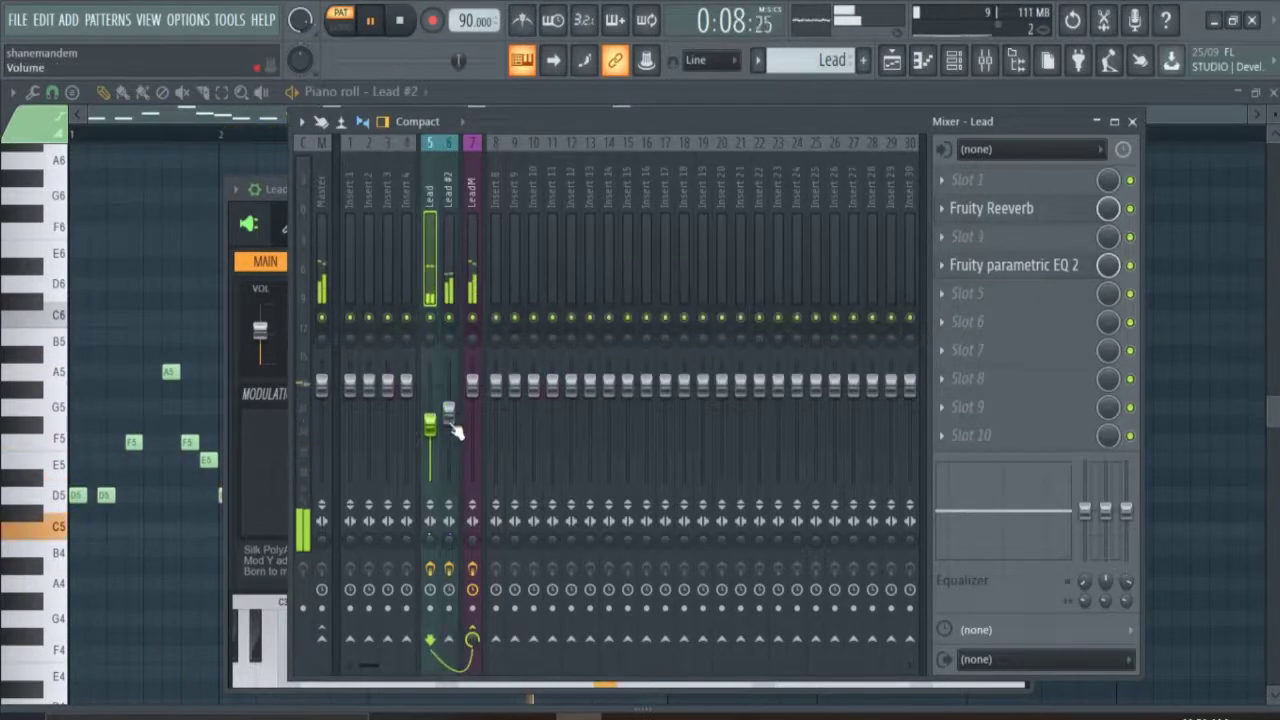
key(space)
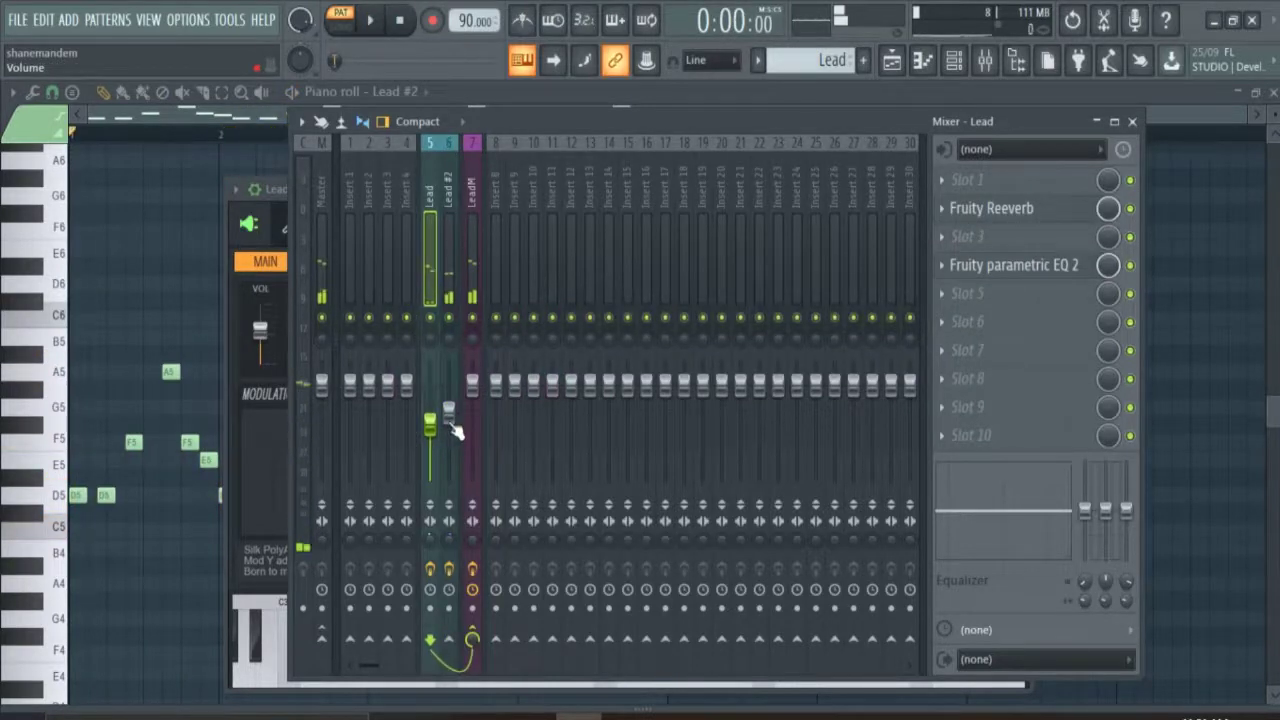
Lay out four Lead pattern clips on playlist Track 1 across bars 1 to 16 and play the arrangement in song mode
click(891, 62)
mouse_move(232, 175)
mouse_down()
mouse_move(686, 177)
mouse_move(386, 187)
mouse_up()
click(729, 470)
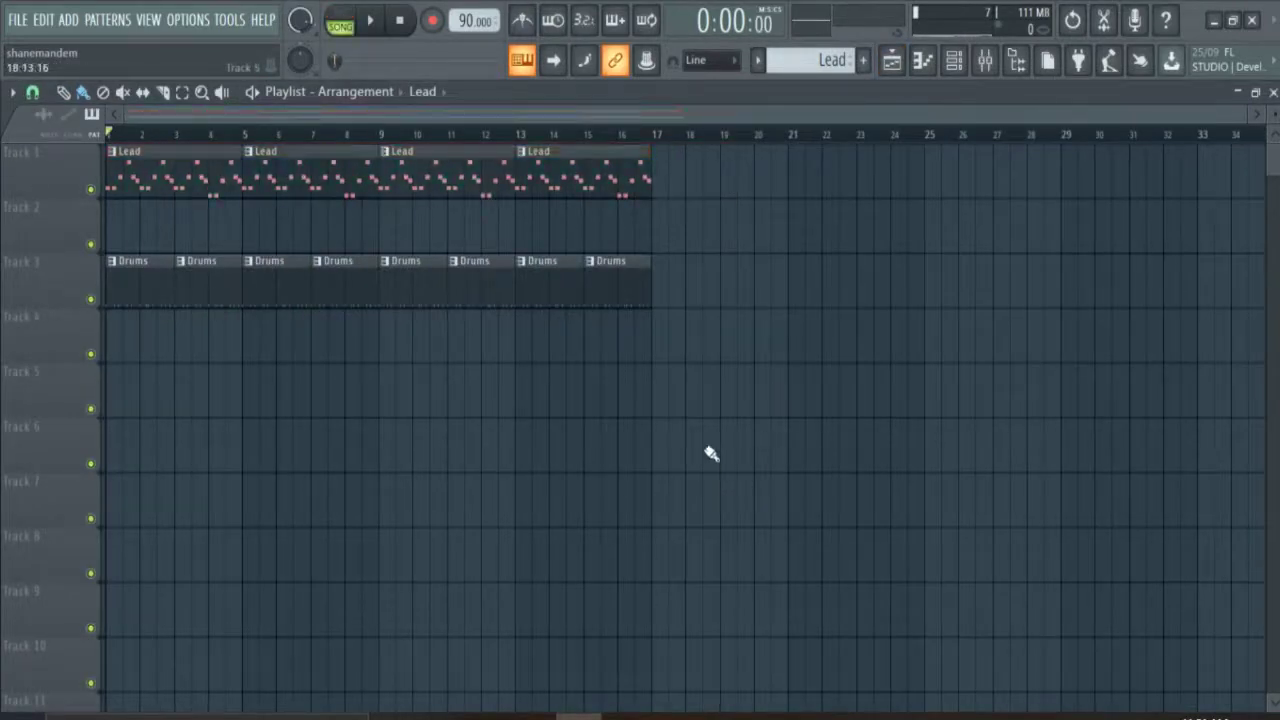
key(space)
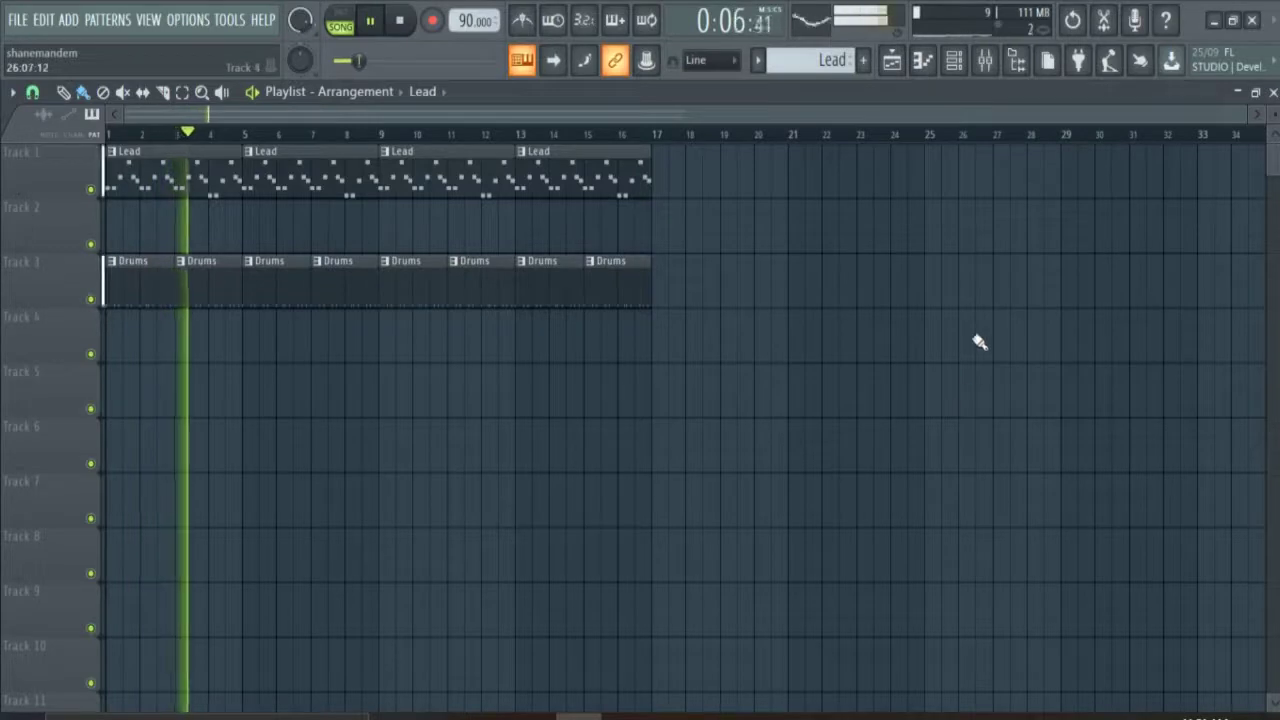
key(space)
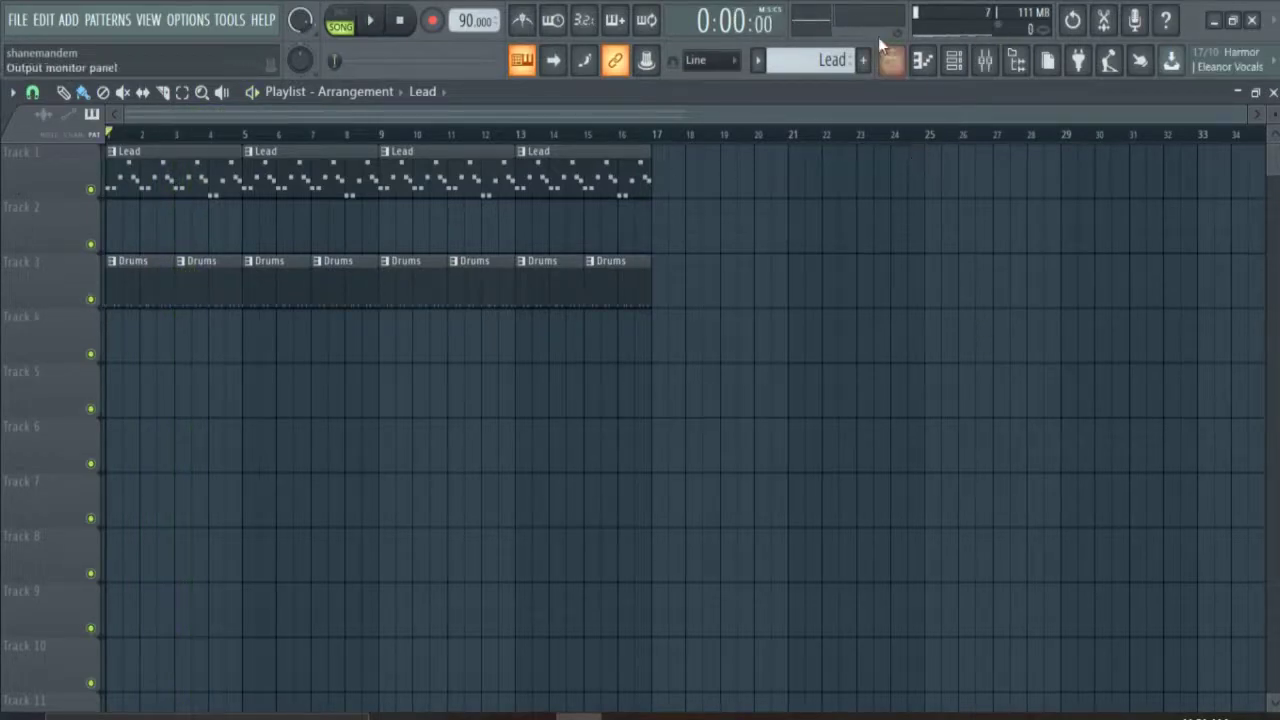
Create a new pattern named Bass and show its channel rack
drag(764, 282, 8, 310)
ctrl+click(714, 174)
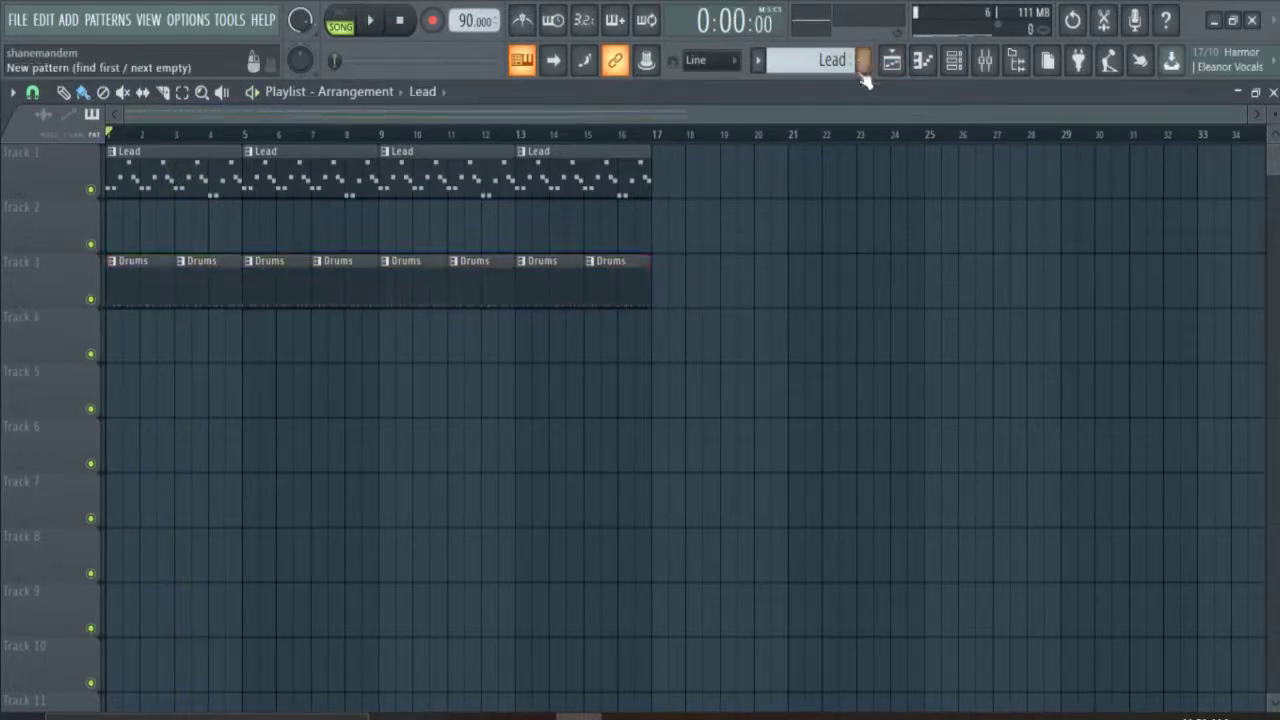
click(863, 60)
click(923, 60)
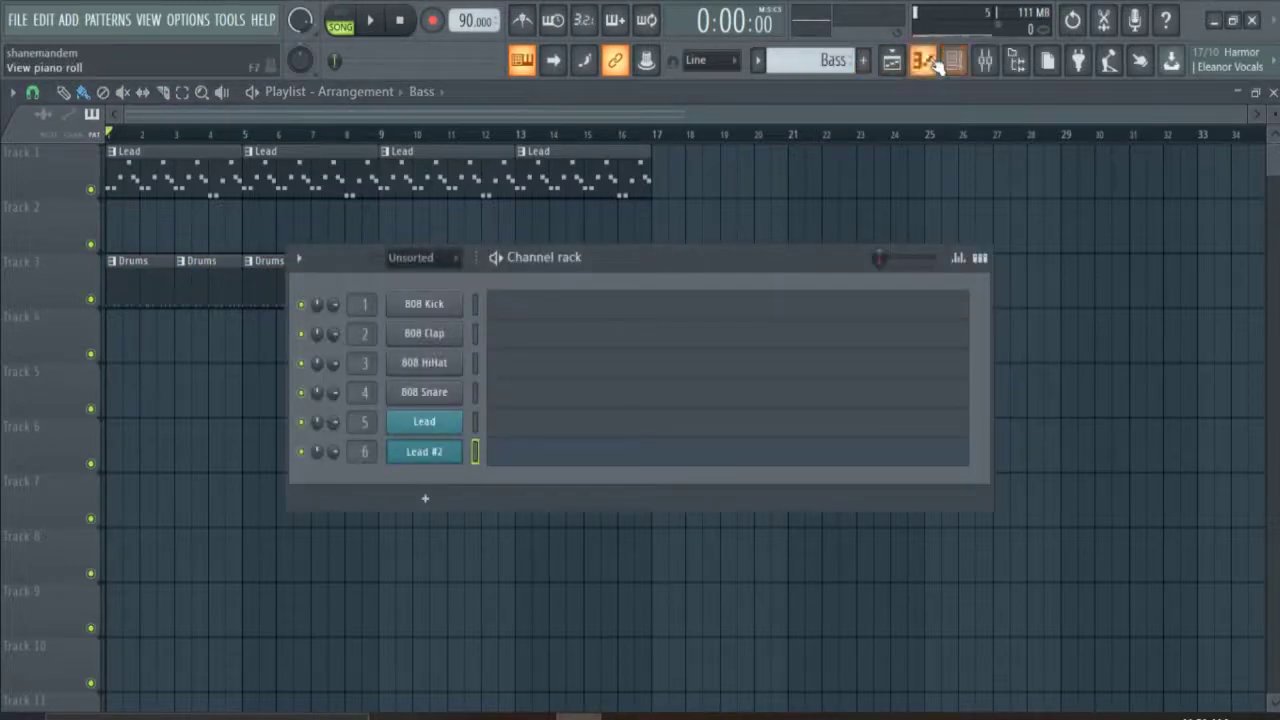
Add a 3x Osc channel with three sine oscillators, coarse 24 on oscillator 1 and 0 on the others, and raise oscillator 3's level to the middle
click(427, 497)
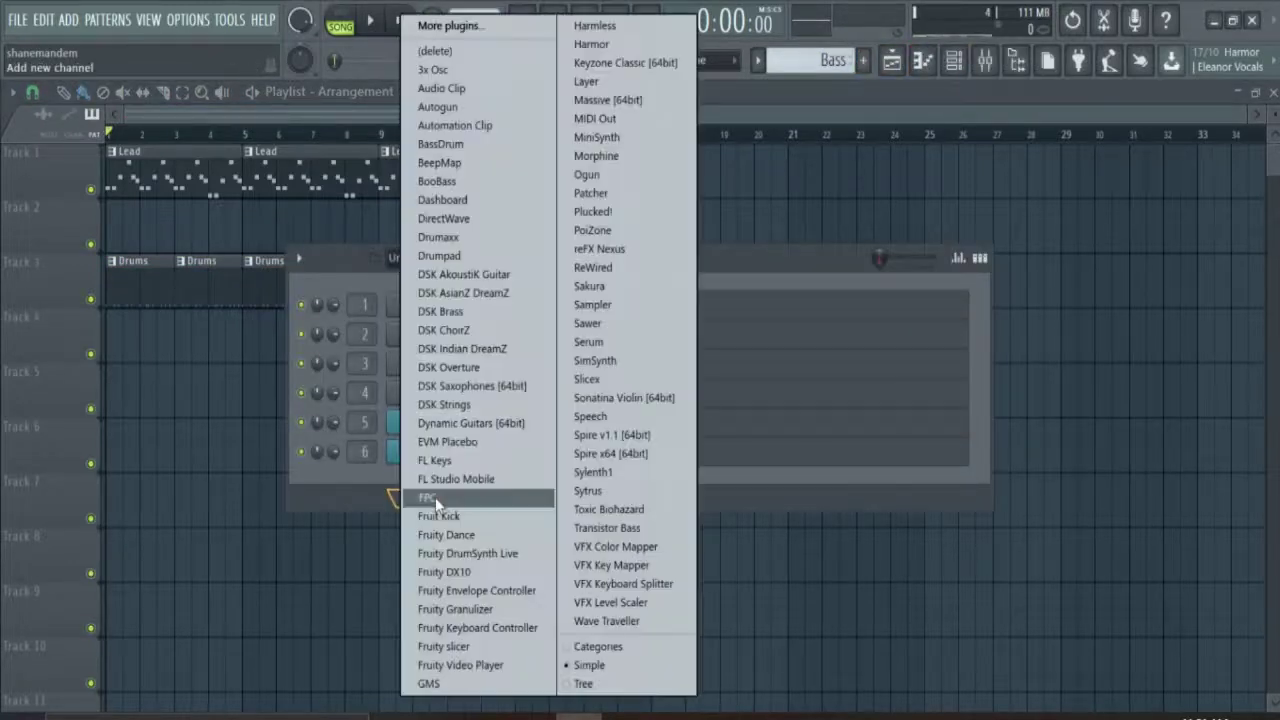
click(444, 74)
drag(415, 298, 771, 177)
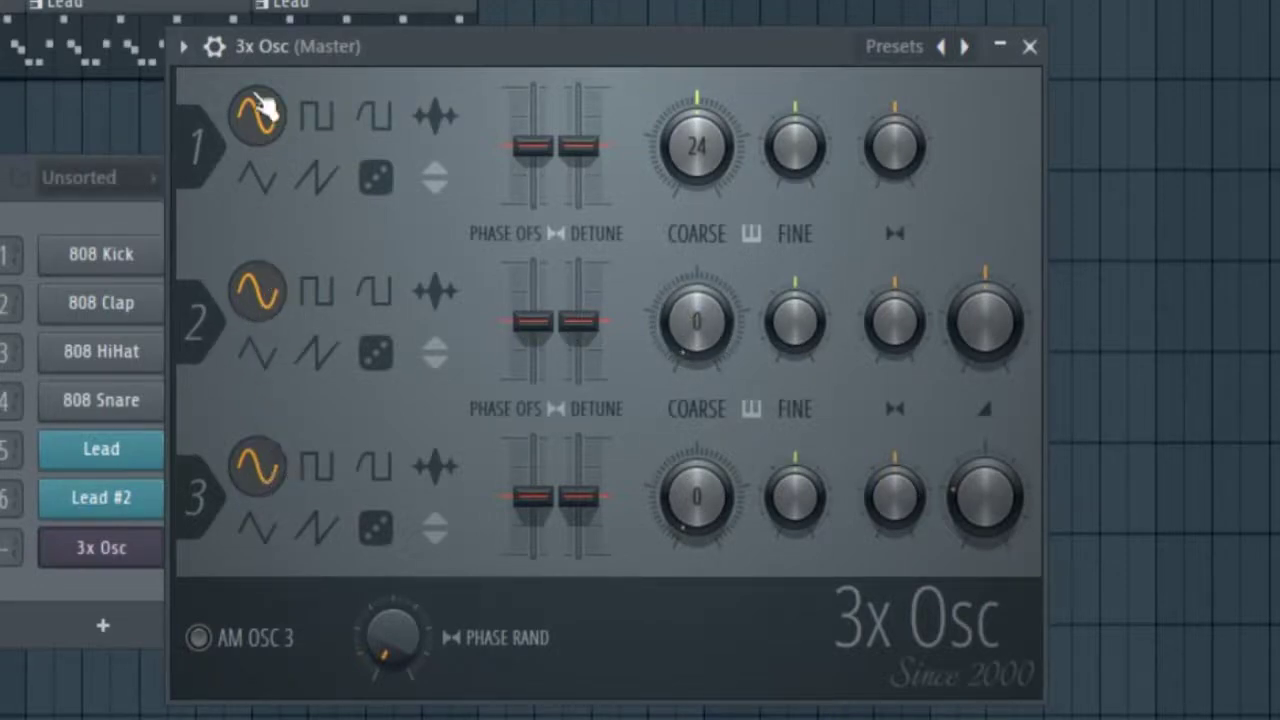
drag(980, 500, 980, 455)
Enable the 3x Osc volume envelope with minimum attack, decay, sustain and release and a longer hold, and set the root note to C6, auditioning low notes
click(213, 46)
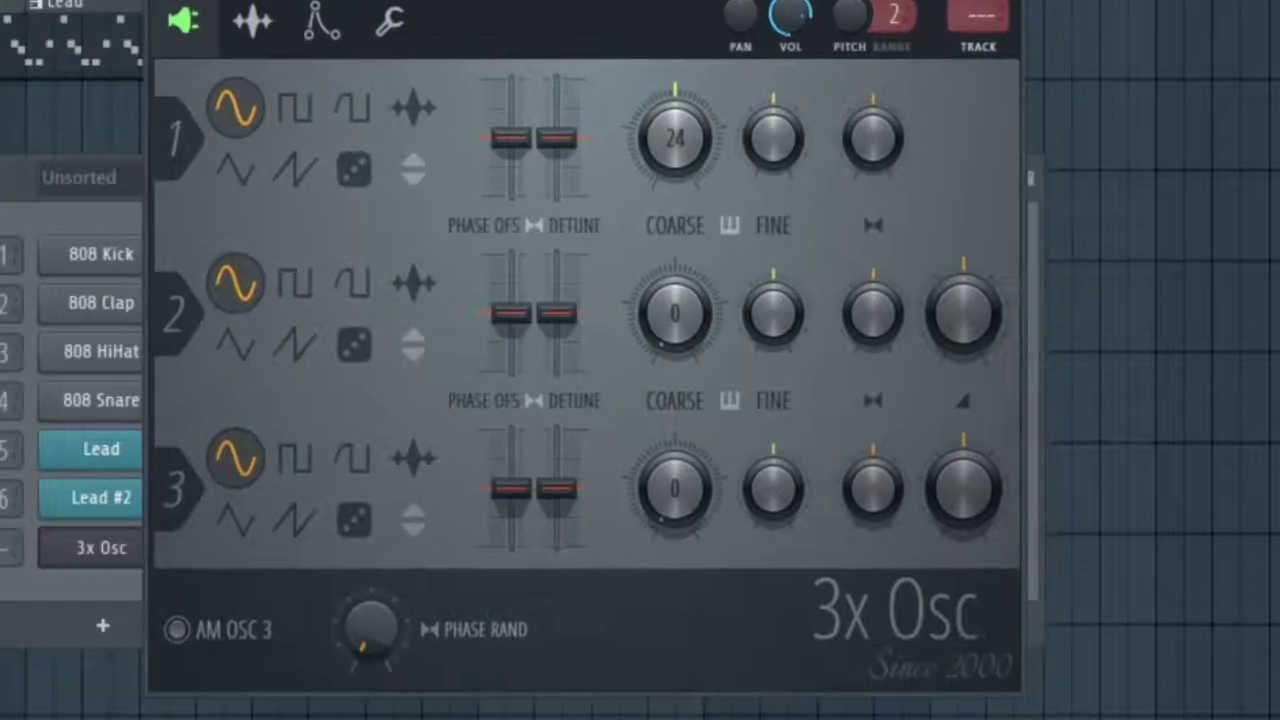
click(343, 103)
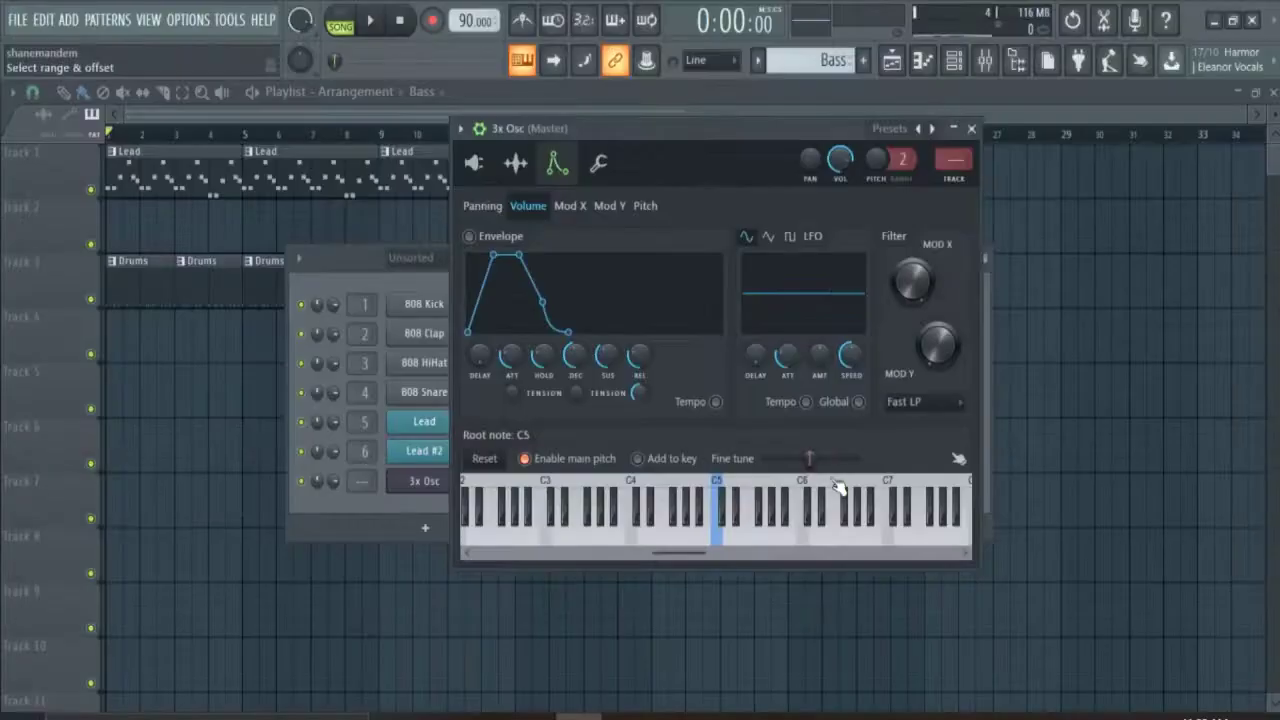
key(x)
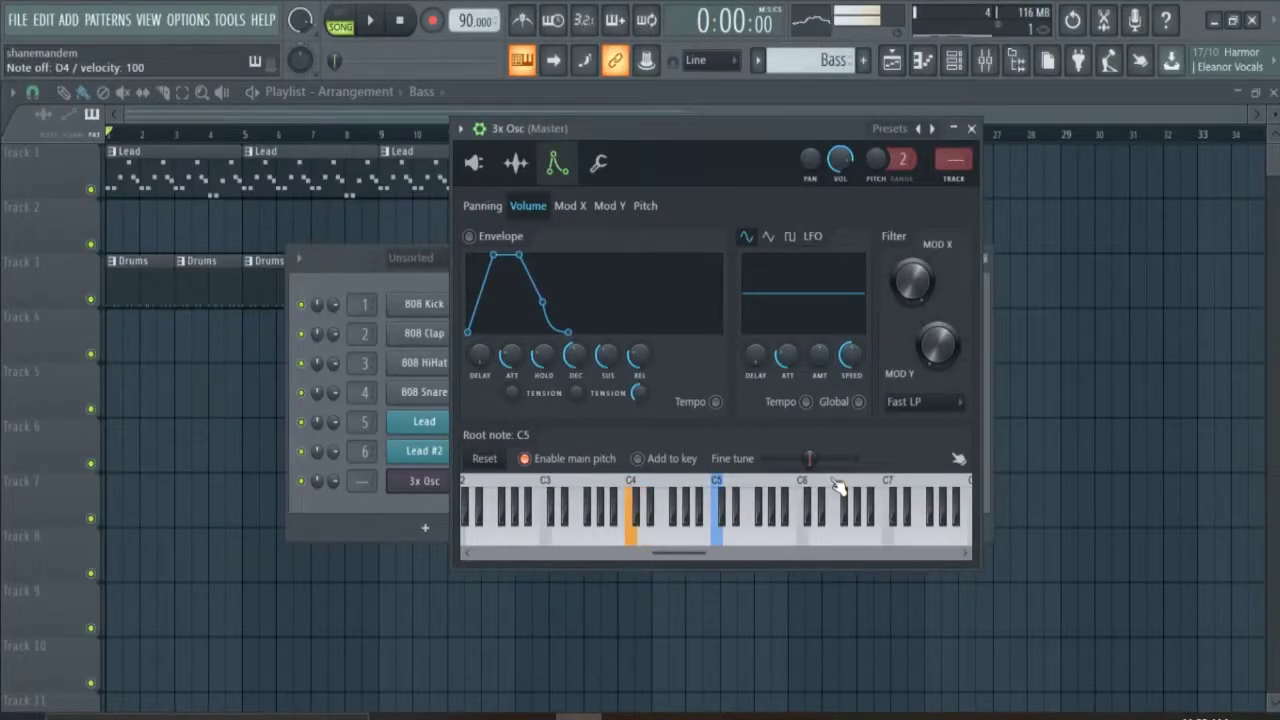
key(z)
key(x)
drag(511, 356, 511, 405)
key(z)
drag(576, 354, 576, 400)
drag(596, 358, 596, 402)
key(z)
key(x)
drag(543, 356, 543, 330)
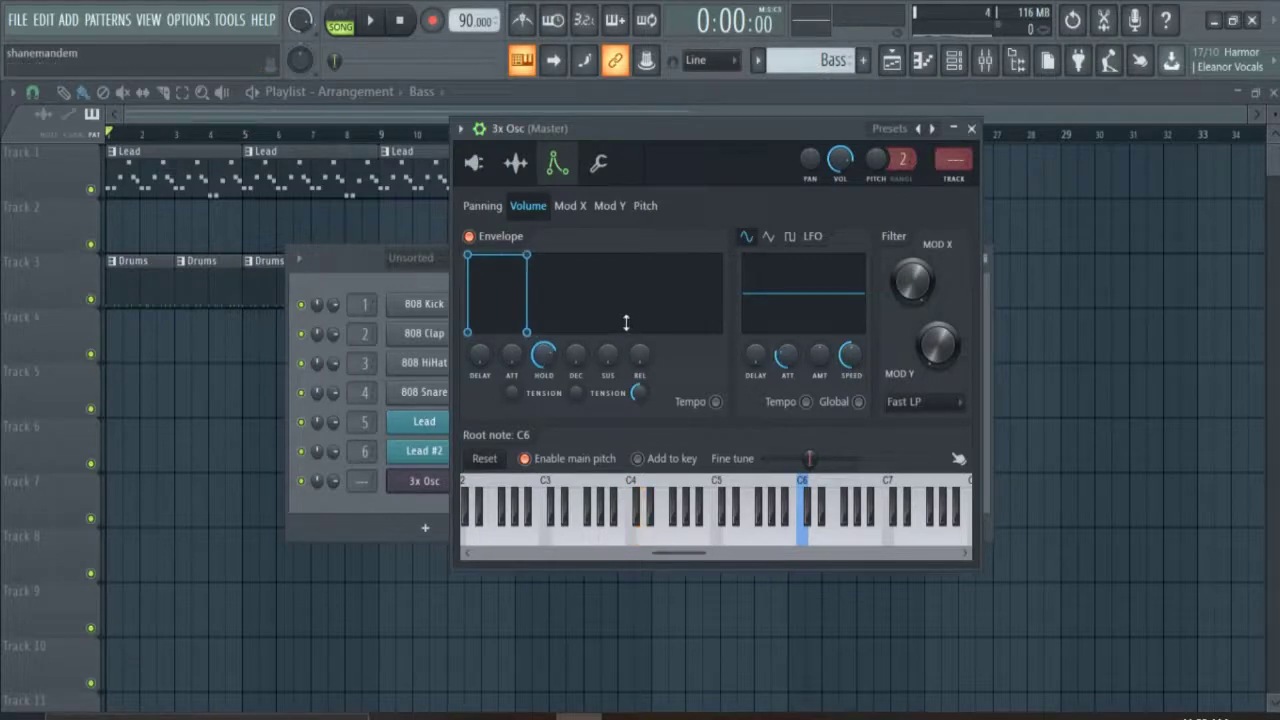
key(z)
Rename the 3x Osc channel as Bass and give it the same teal color as the lead channels
key(F2)
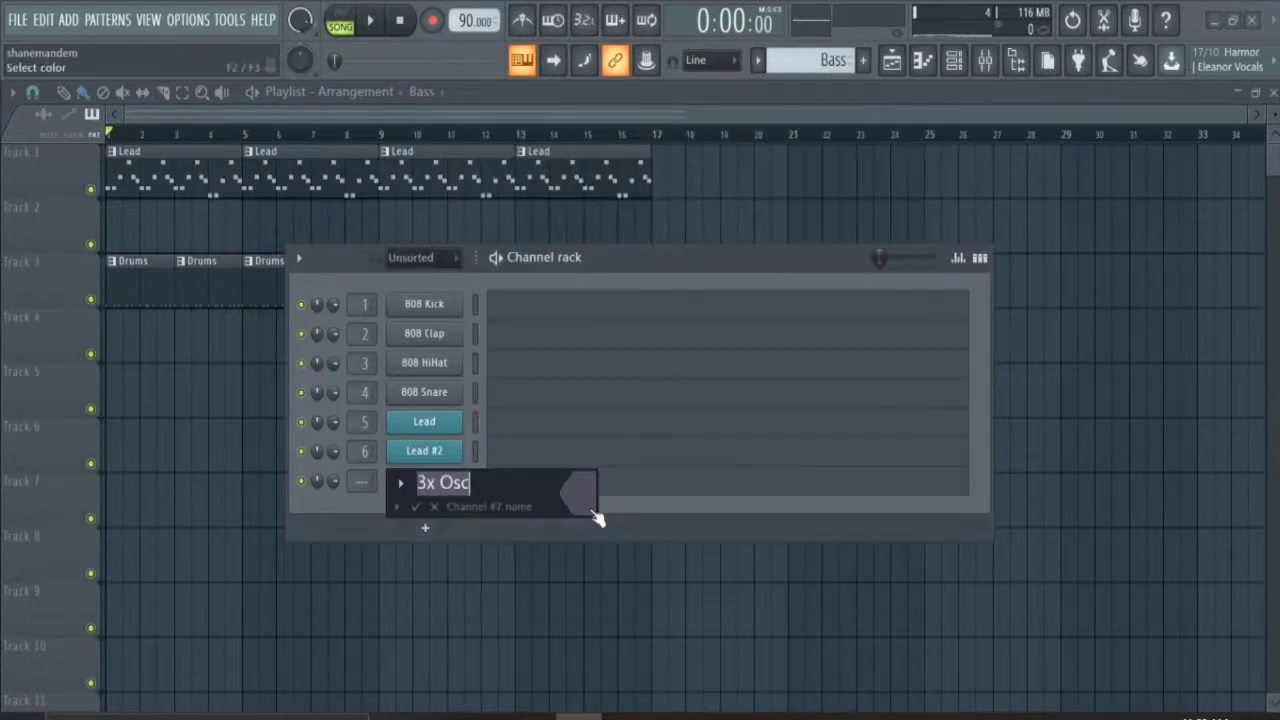
click(589, 508)
click(633, 489)
click(594, 512)
click(606, 505)
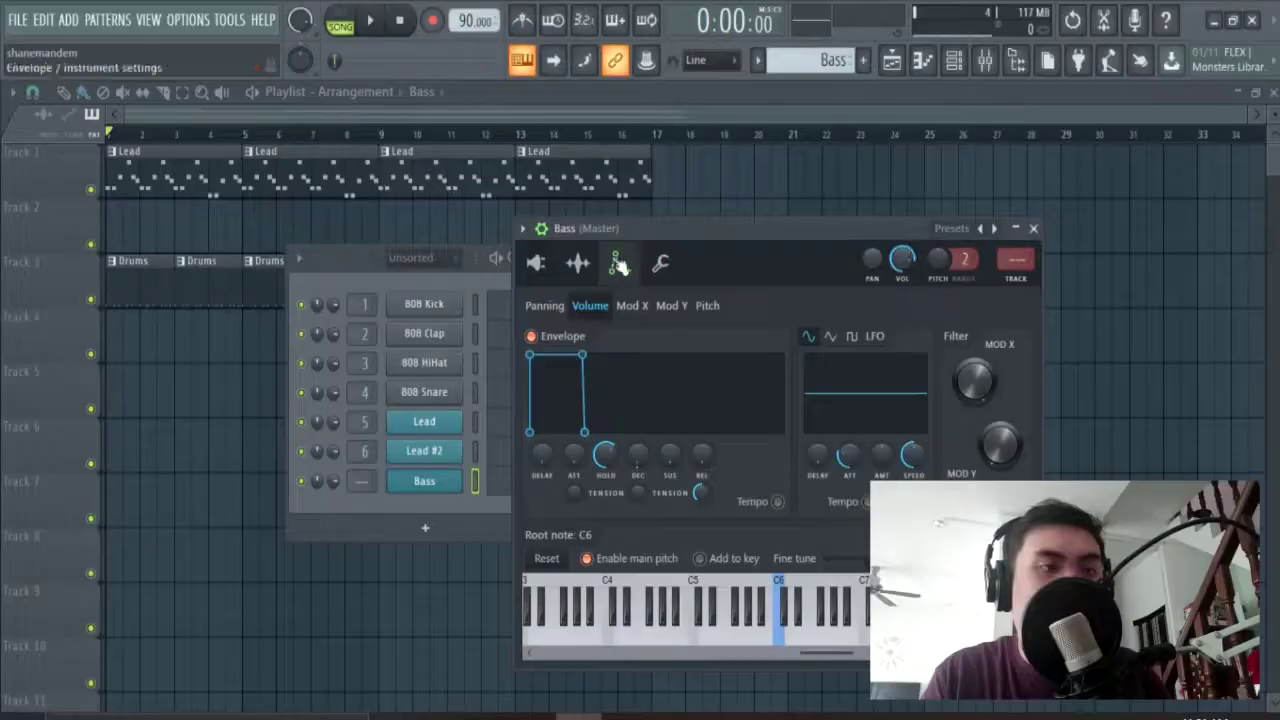
Route the Bass channel to mixer track 8 and lower that track's fader
click(536, 263)
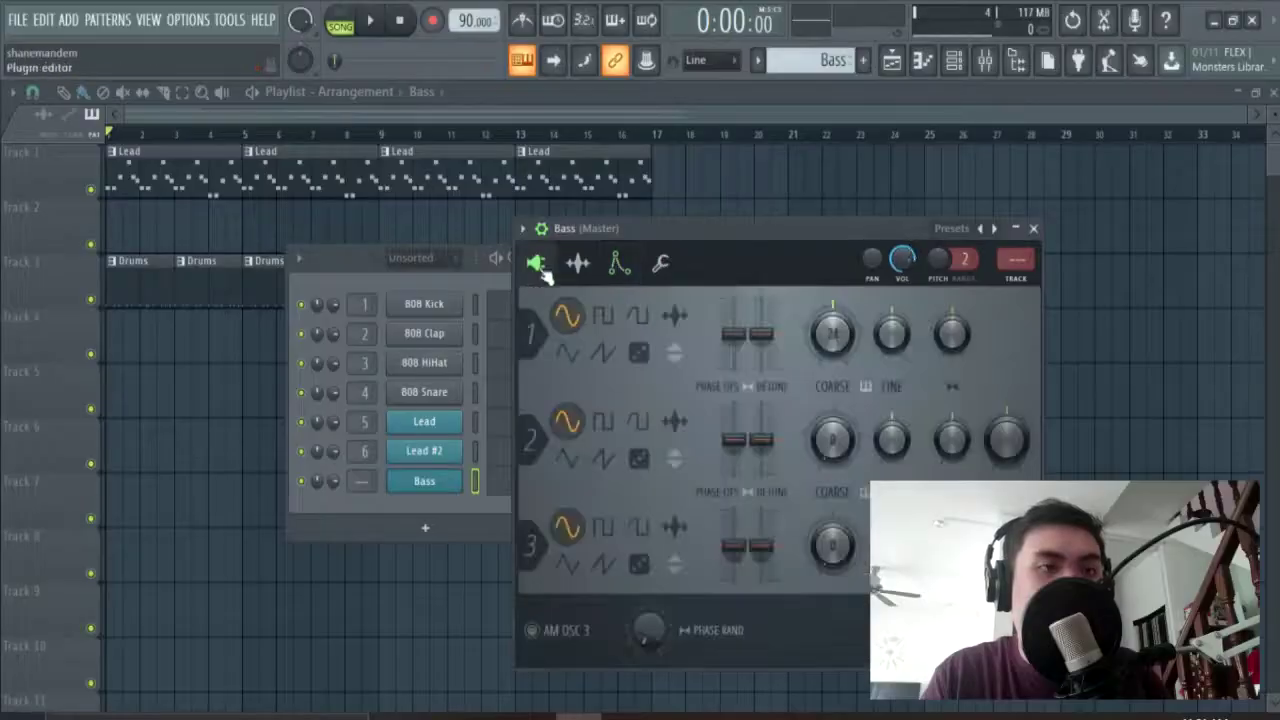
click(1026, 284)
drag(495, 385, 495, 428)
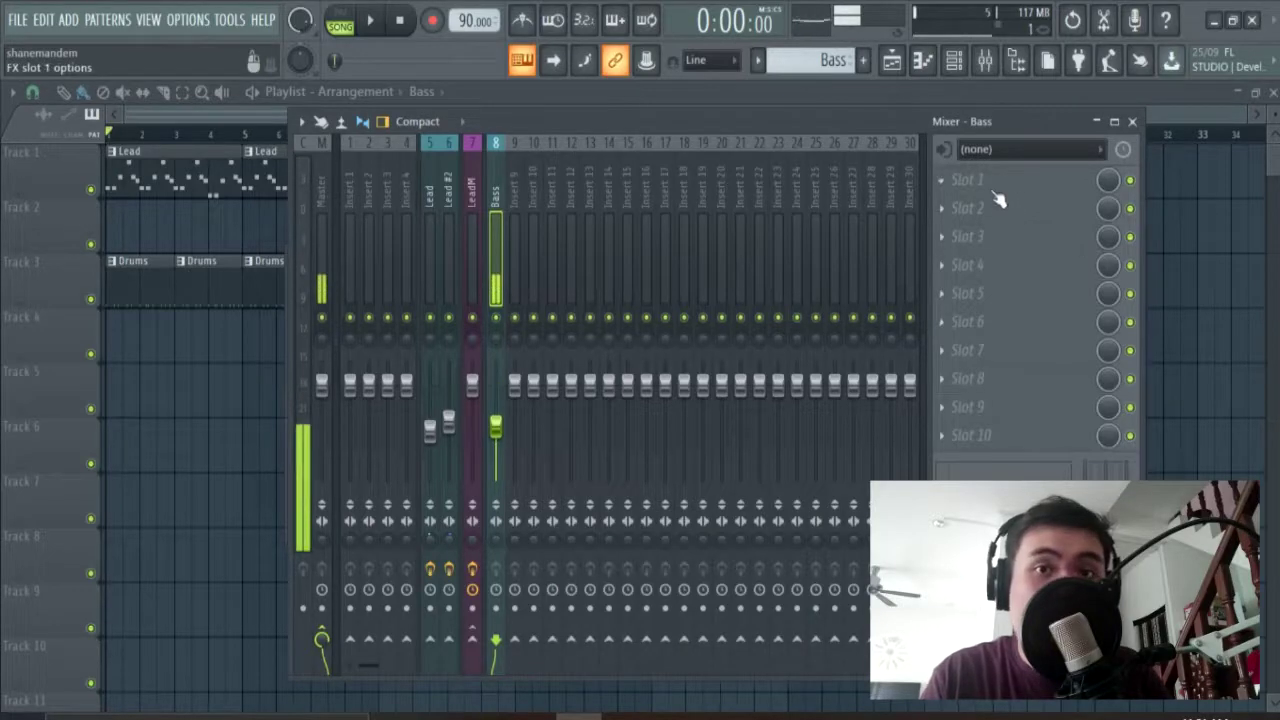
Add Fruity WaveShaper to slot 1 of the Bass mixer track and load its Fast dist 2 preset
click(991, 192)
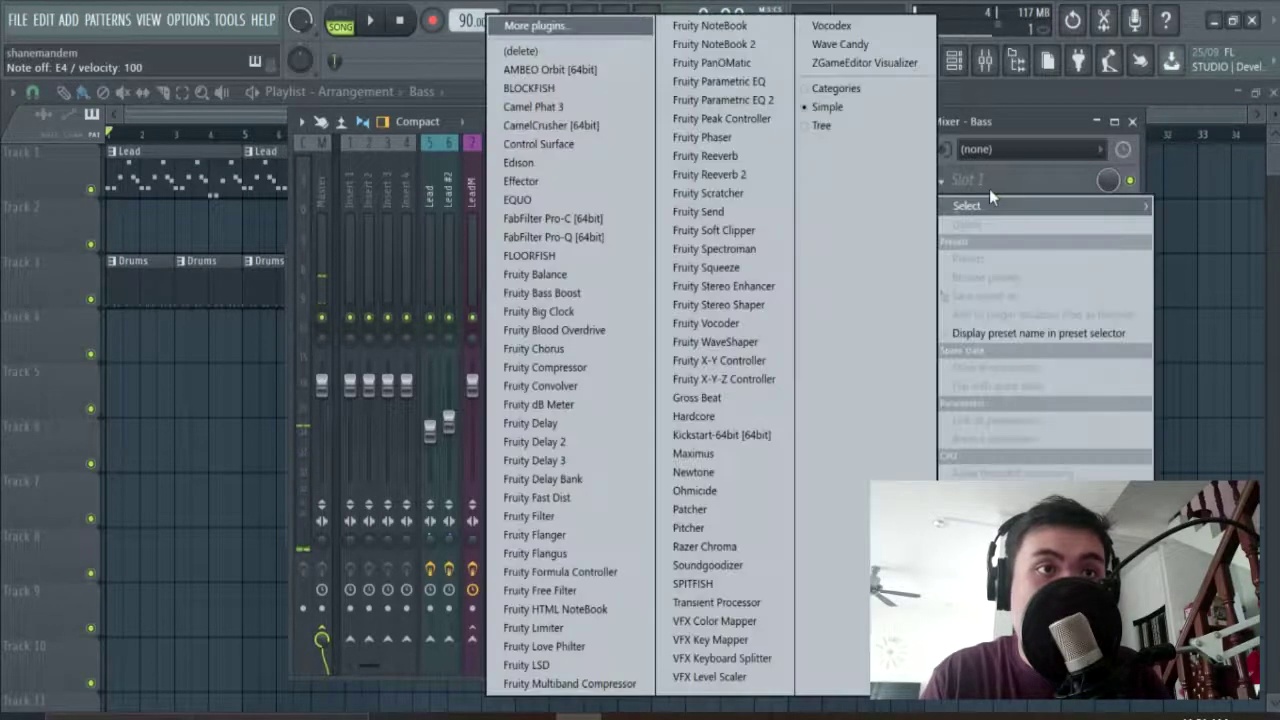
click(737, 342)
drag(200, 232, 760, 338)
click(773, 308)
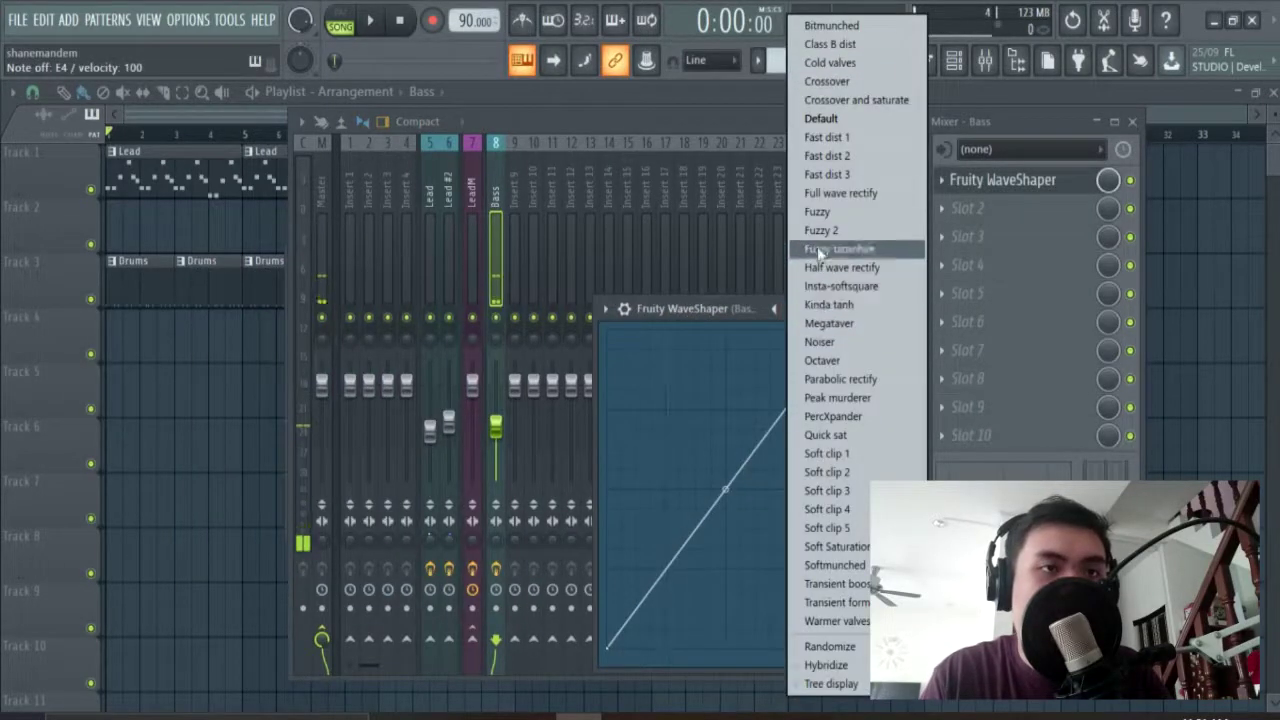
click(830, 156)
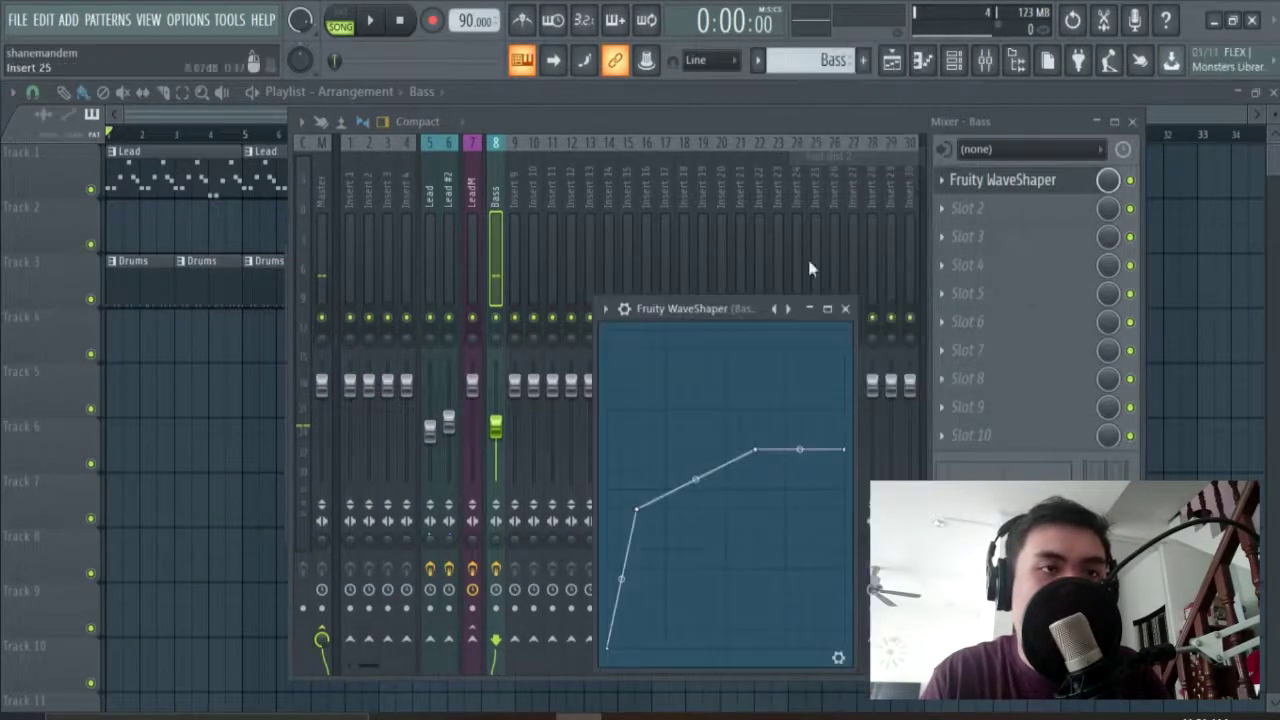
Soften the WaveShaper curve by lowering its two inner nodes and moving the first one inward, auditioning the bass, then close the plugin
drag(637, 510, 664, 558)
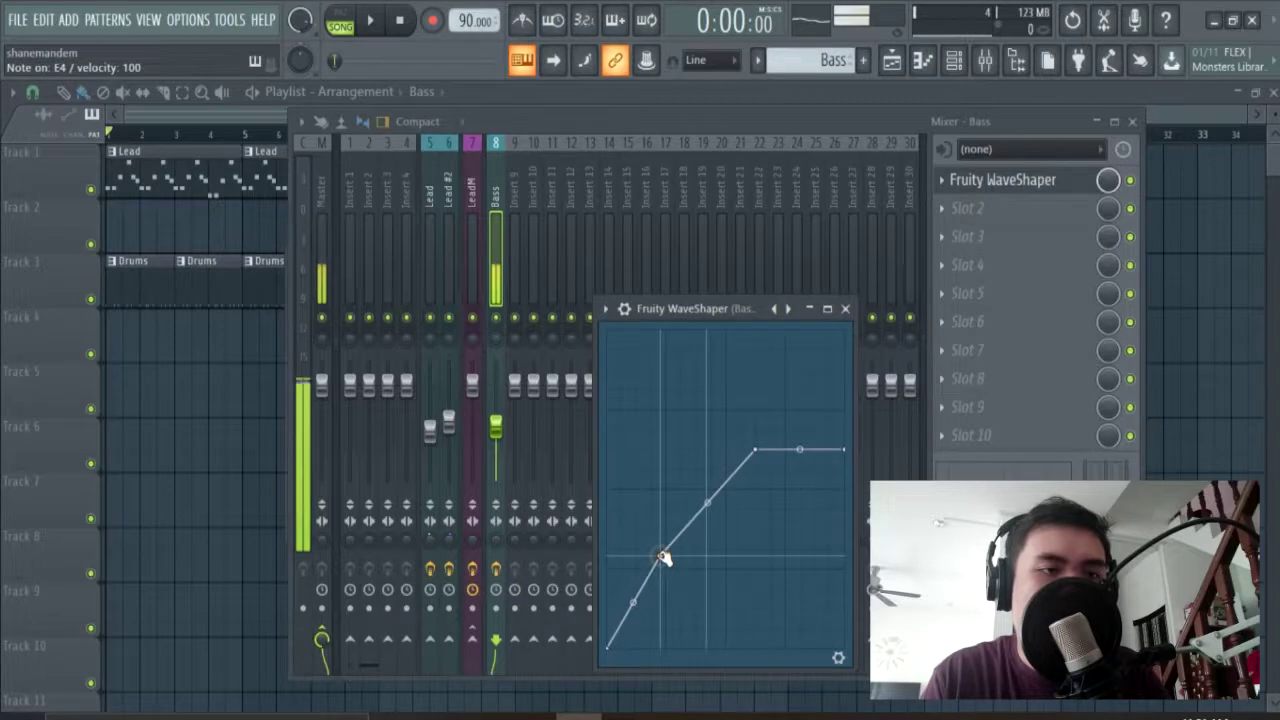
drag(665, 555, 663, 560)
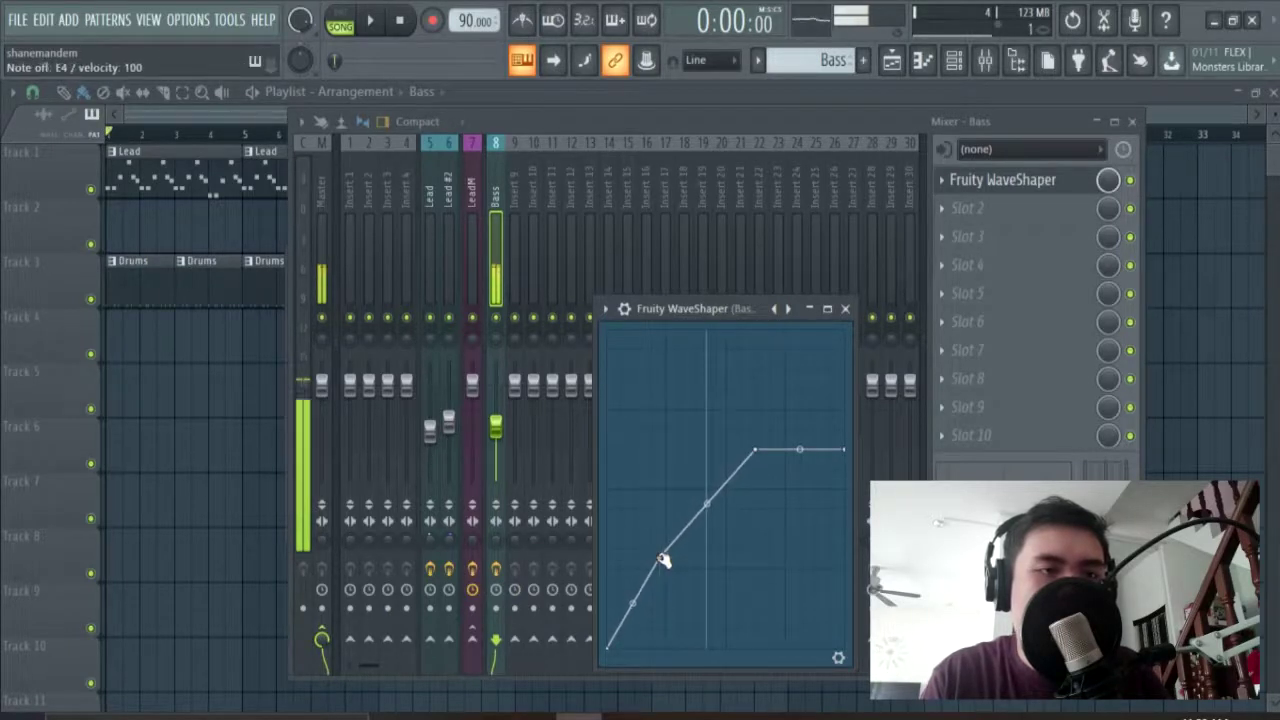
drag(758, 451, 753, 469)
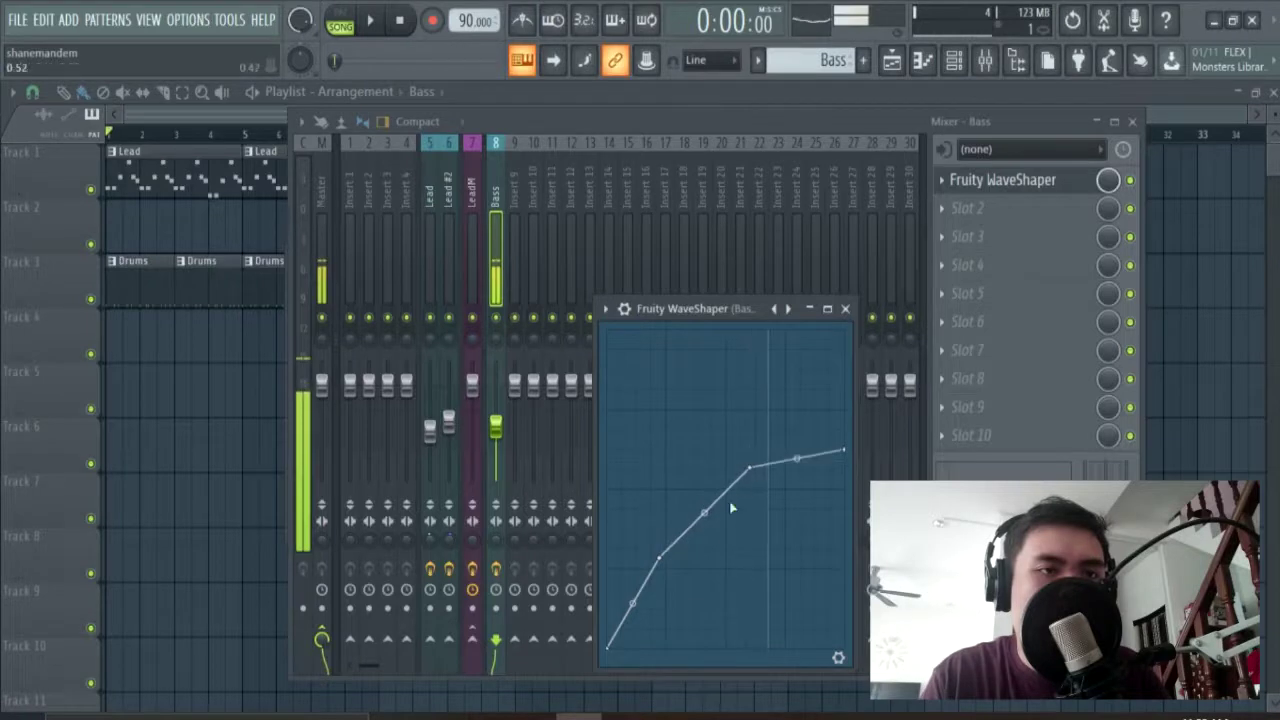
drag(660, 557, 657, 541)
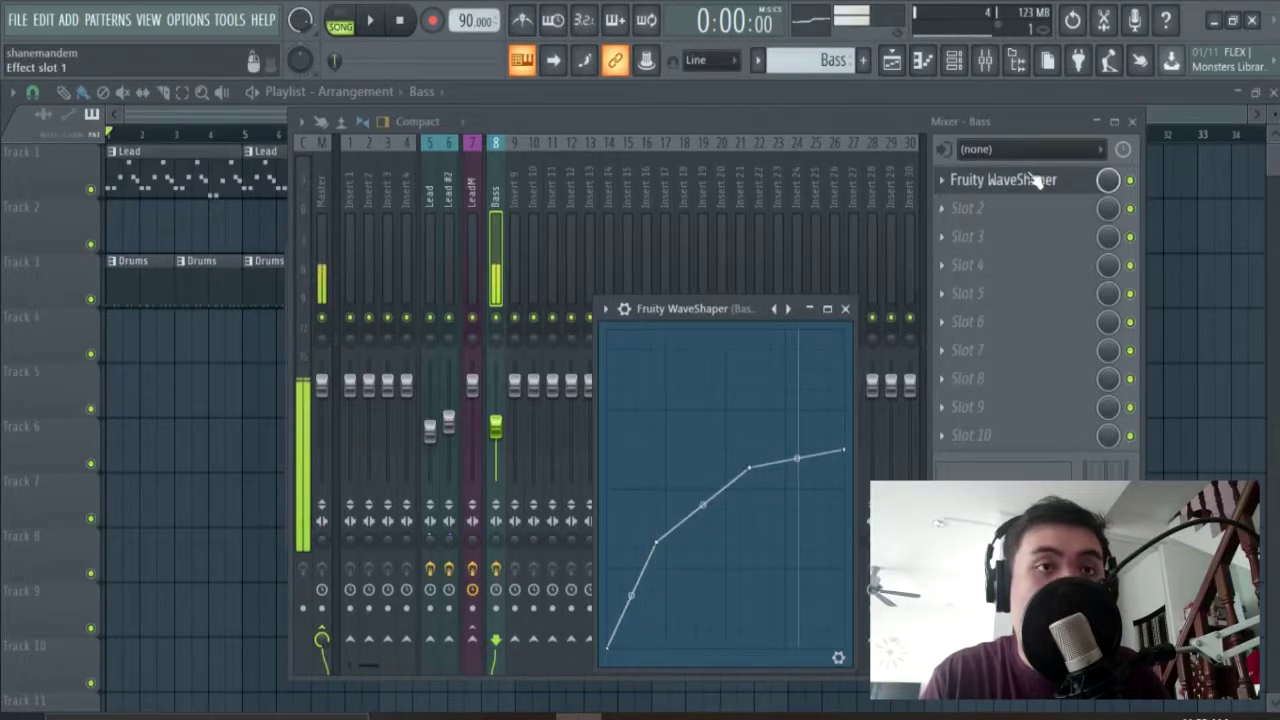
click(1038, 180)
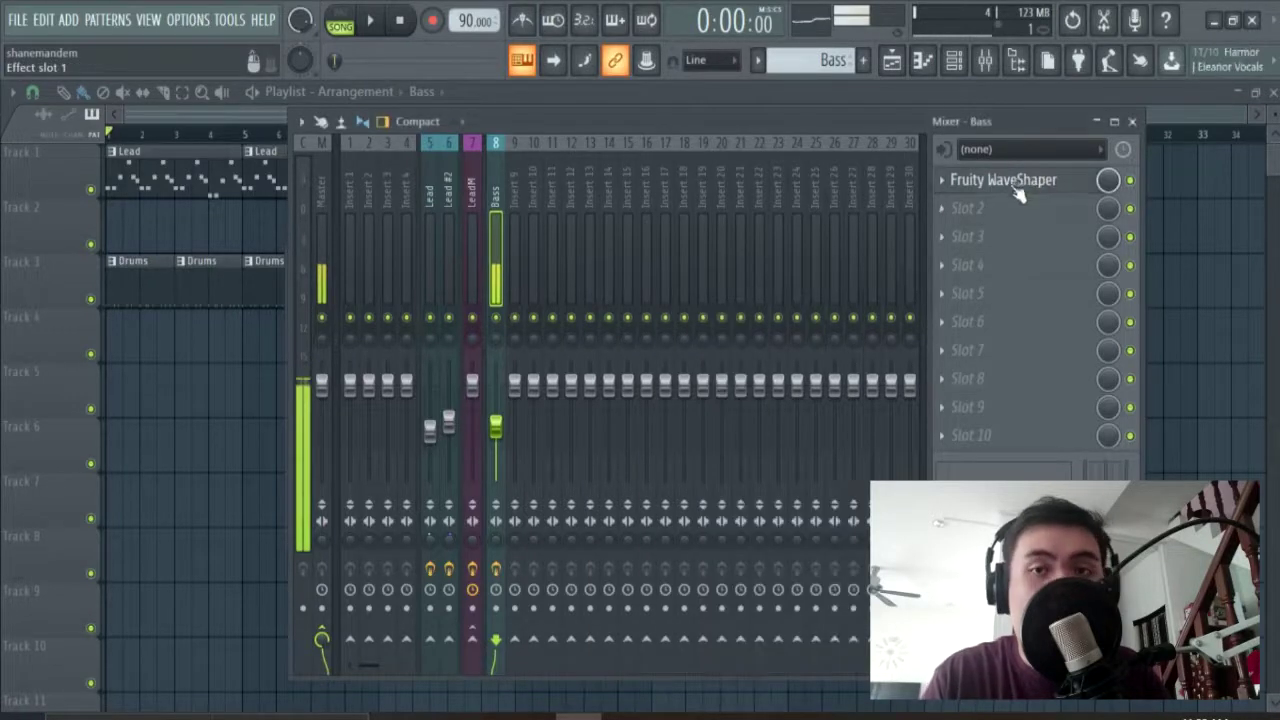
Add Fruity Parametric EQ 2 to slot 3 of the Bass track, roll off the highs, and boost band 2 by 3 dB at 134 Hz
click(995, 238)
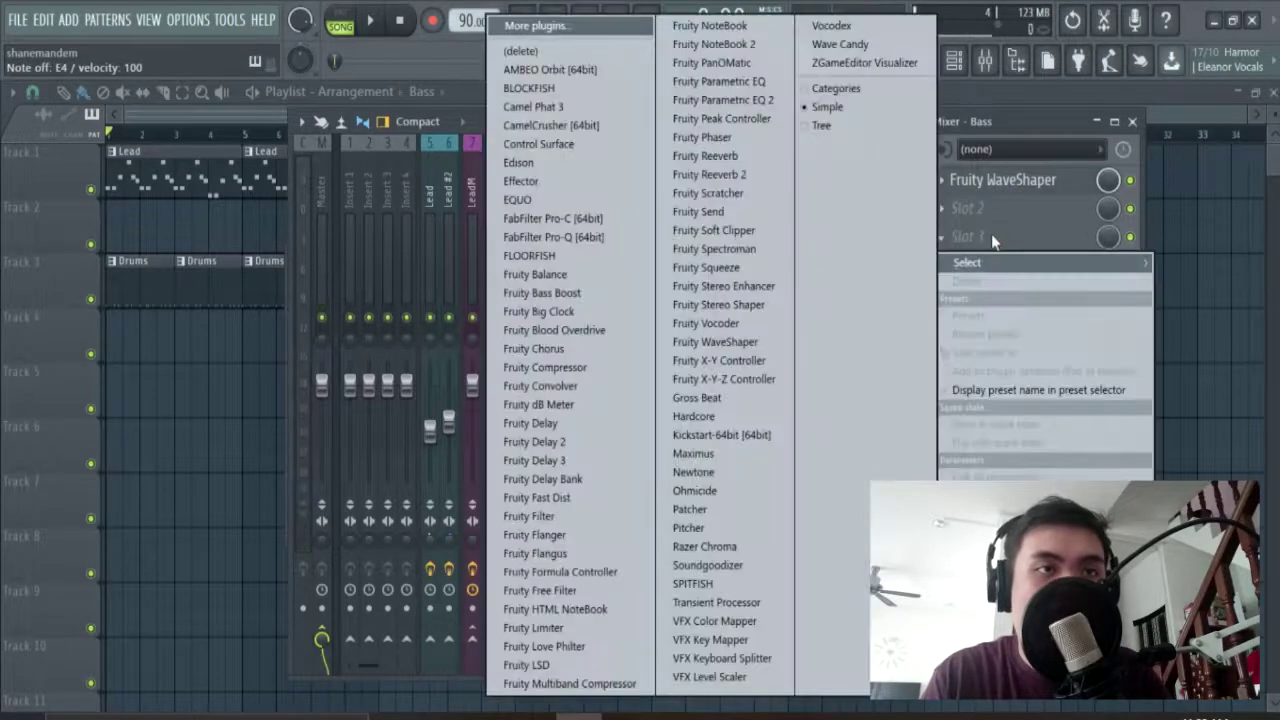
click(768, 101)
drag(398, 443, 371, 527)
key(z)
drag(240, 444, 238, 428)
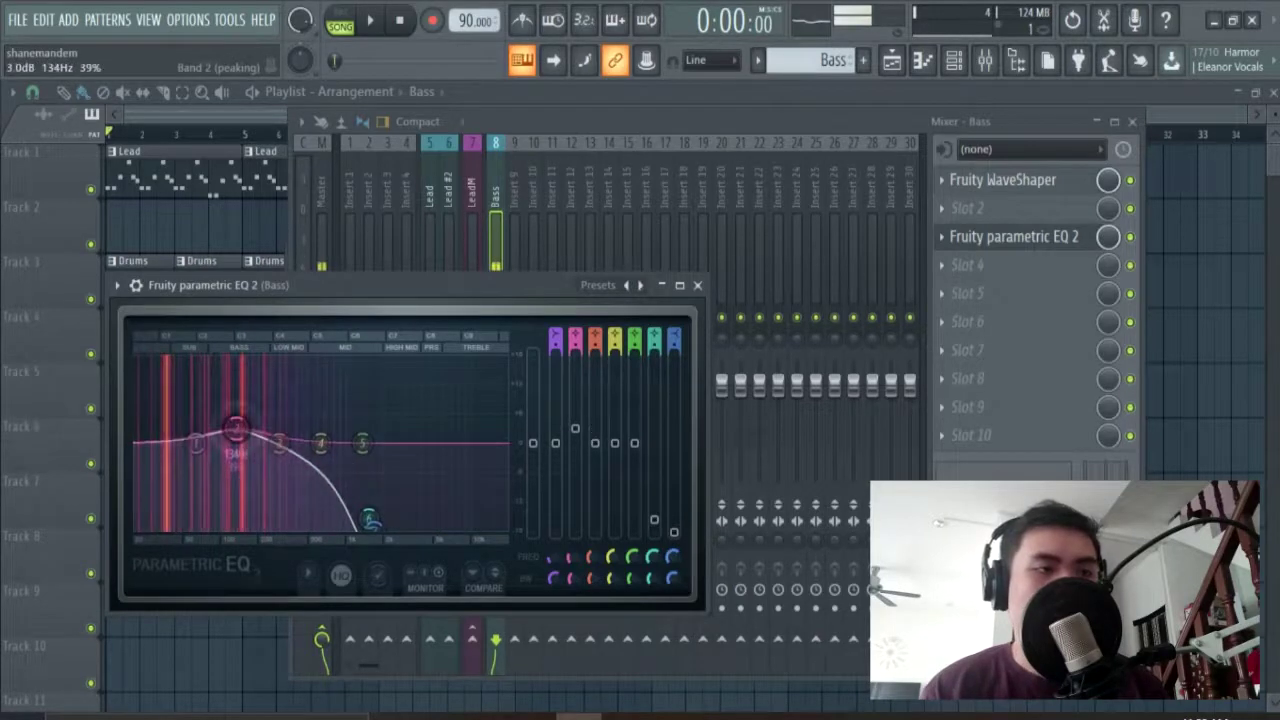
click(697, 285)
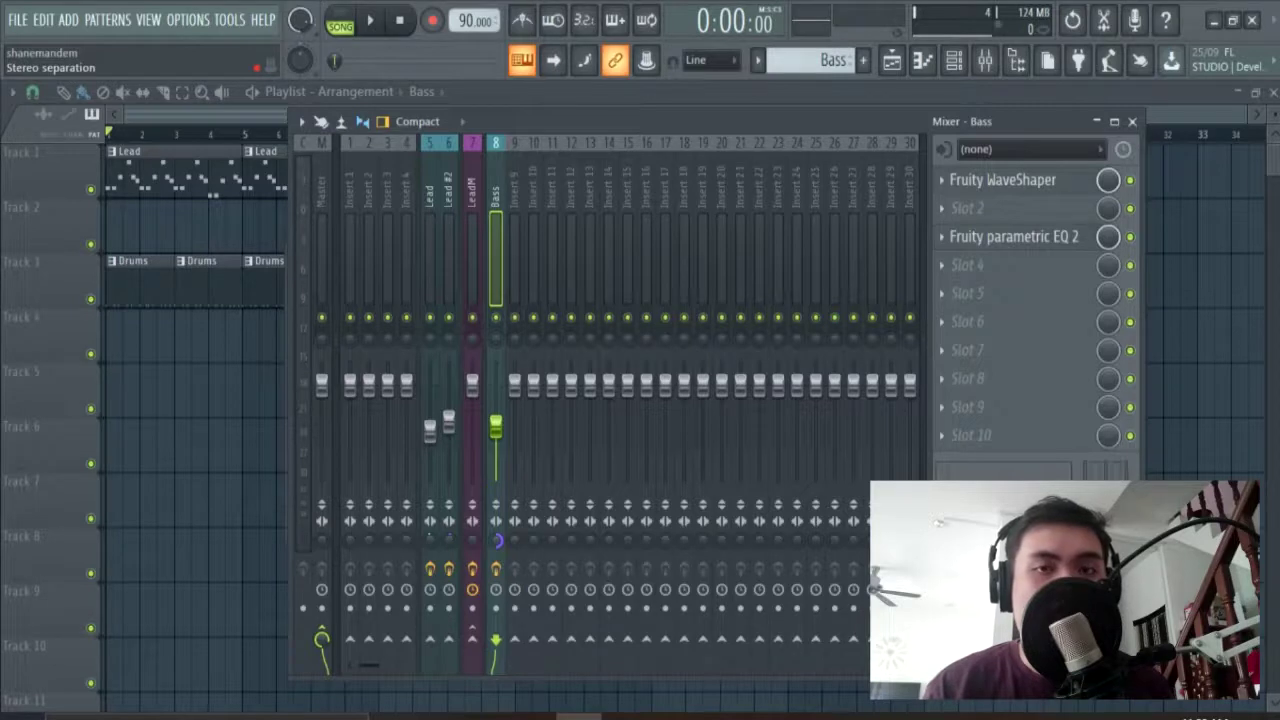
Audition the bass with its stereo separation merged, set Insert 1's separation to 47% merged, and reselect the Bass track
key(v)
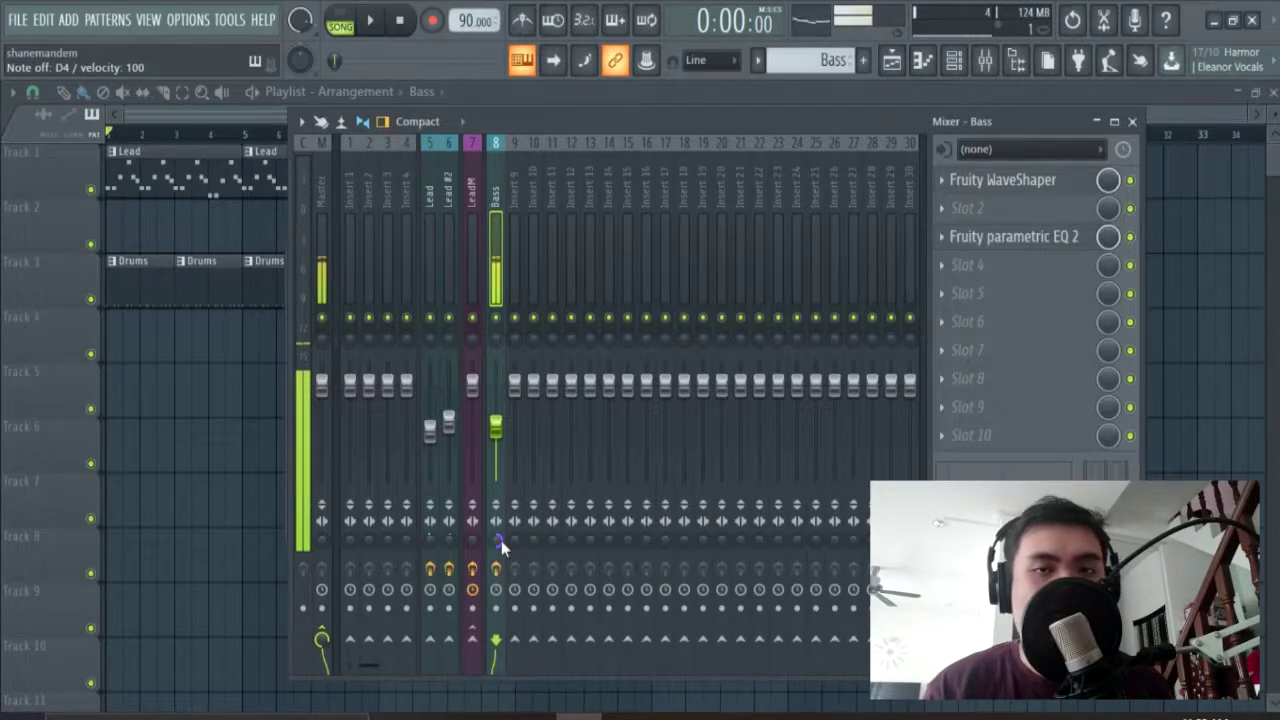
key(x)
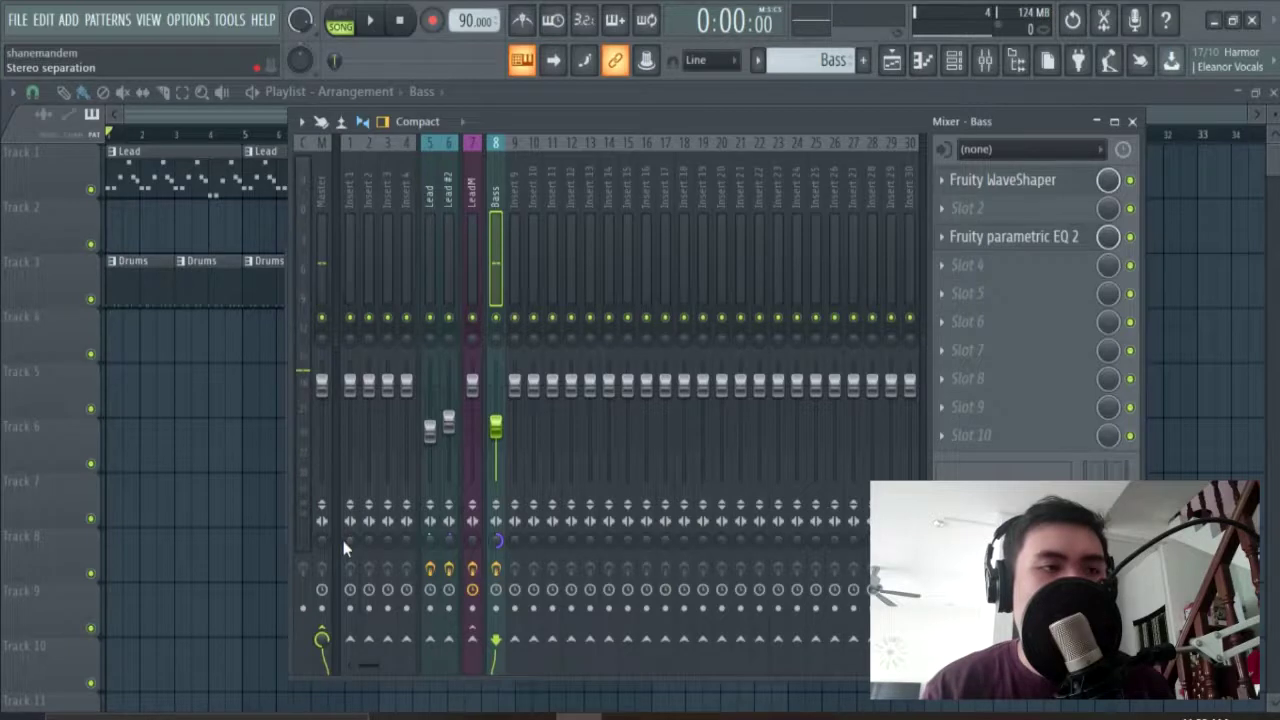
click(351, 217)
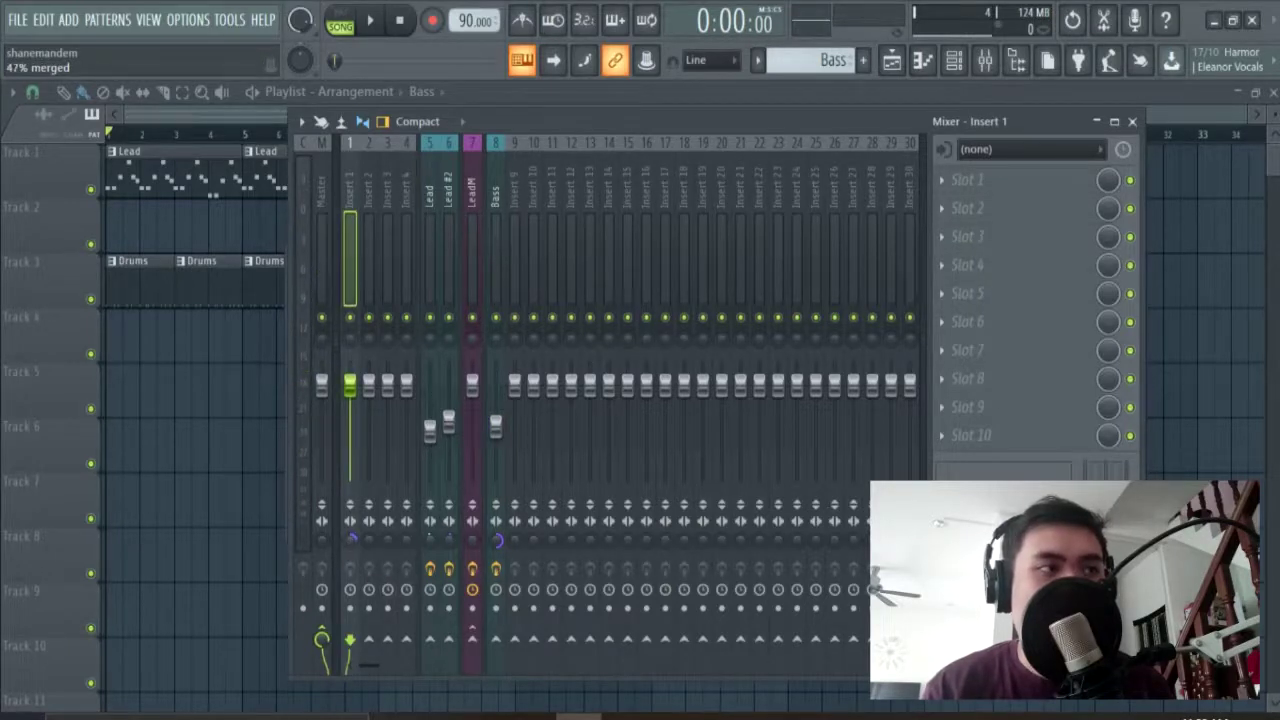
key(v)
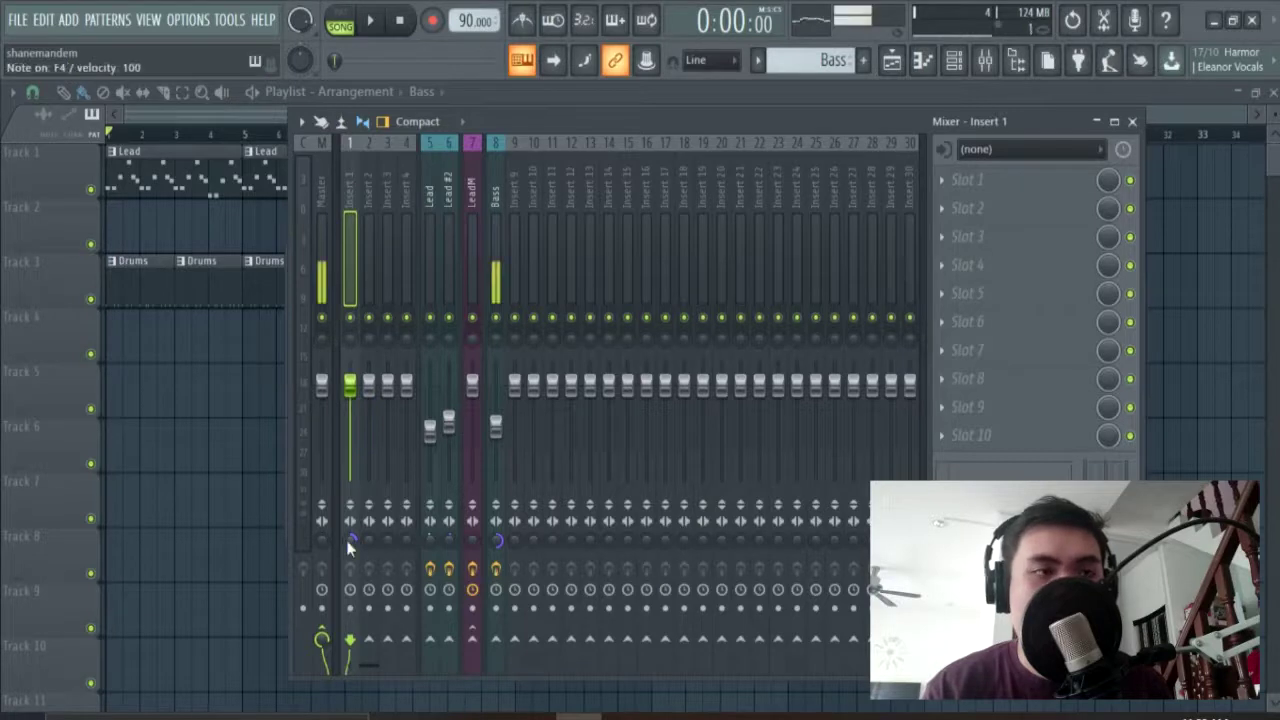
click(503, 254)
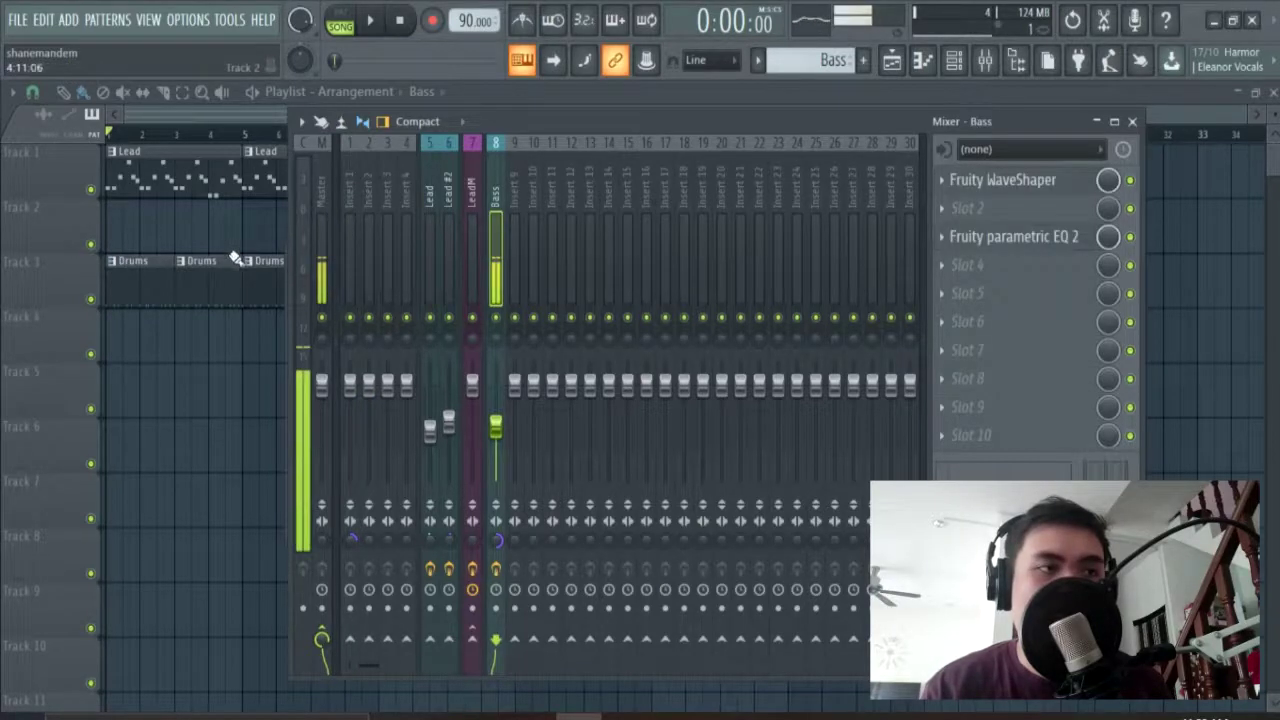
Close the Bass instrument window and examine the Lead #2 notes of the Lead pattern in the piano roll
click(981, 70)
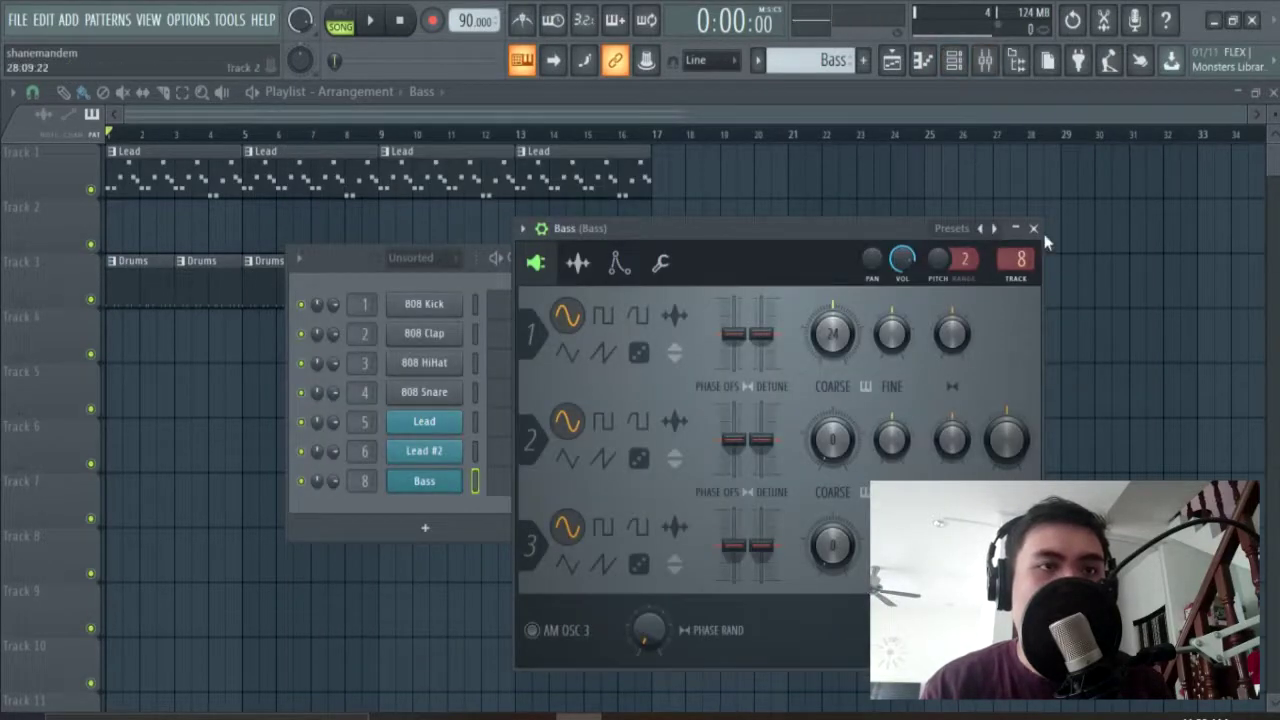
click(1035, 228)
click(838, 62)
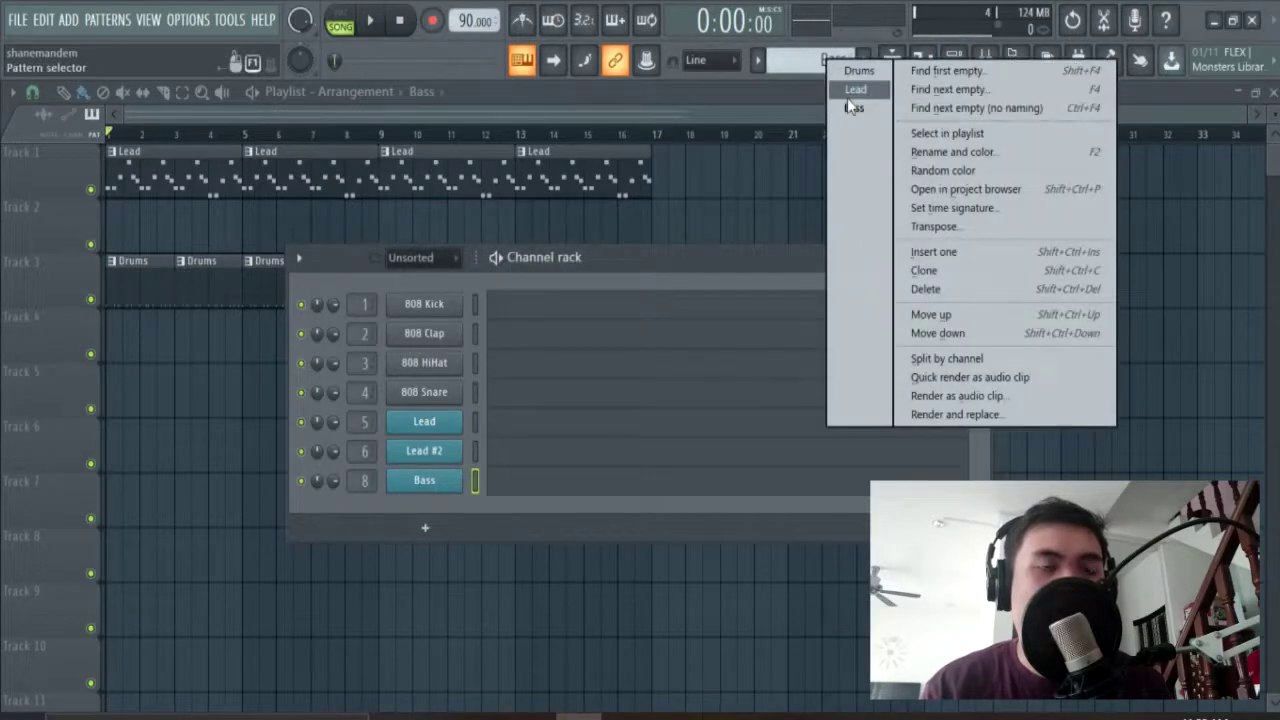
click(845, 92)
click(650, 460)
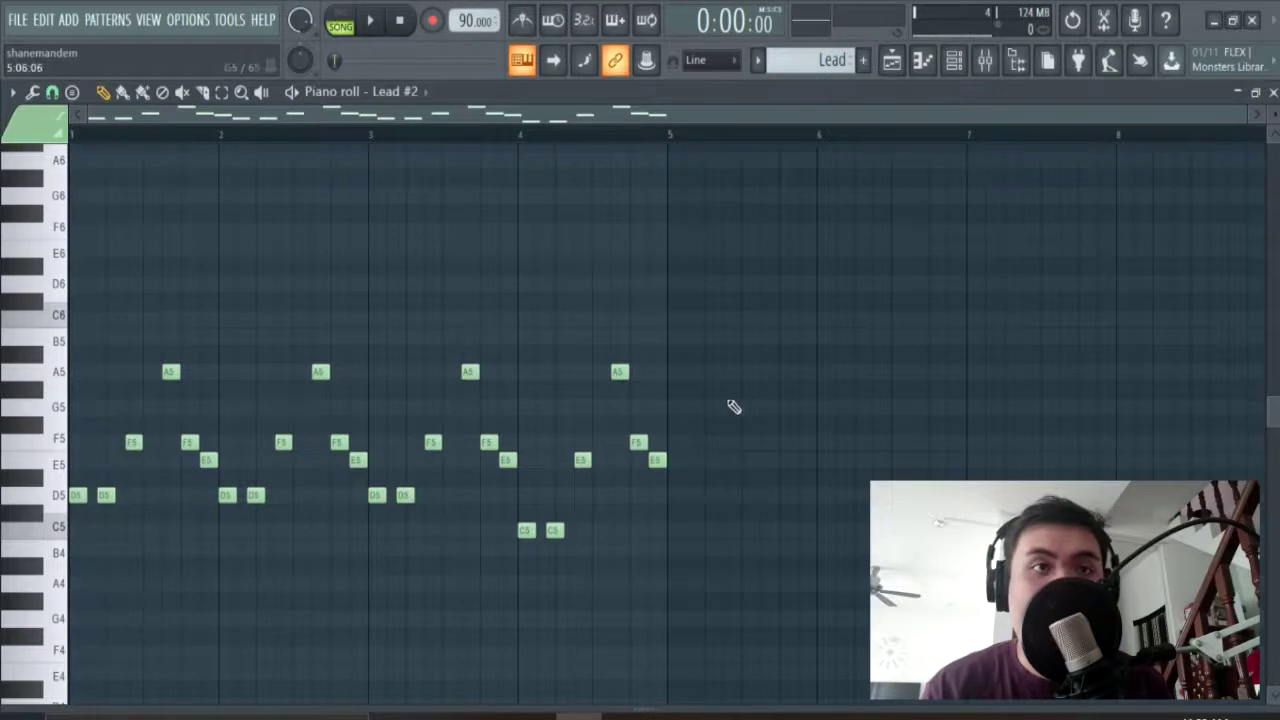
Return to the playlist, select the Bass pattern, and open the Bass channel's piano roll
click(910, 60)
click(828, 60)
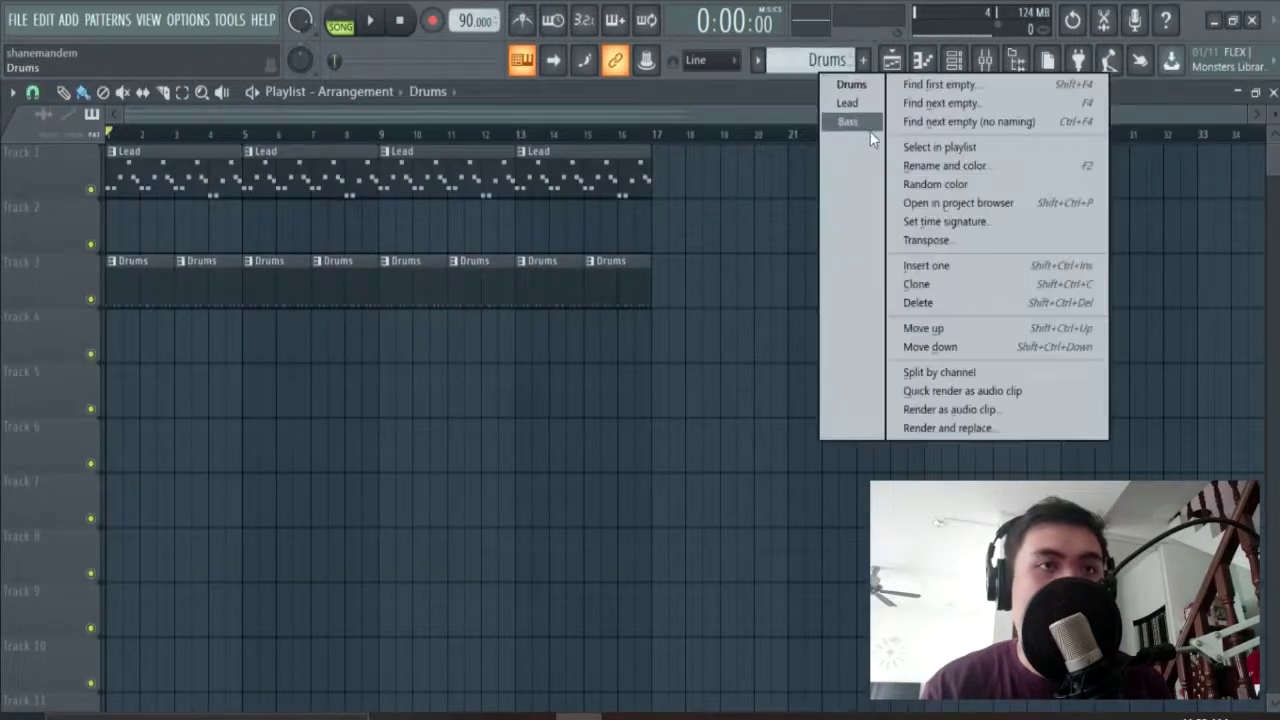
click(848, 122)
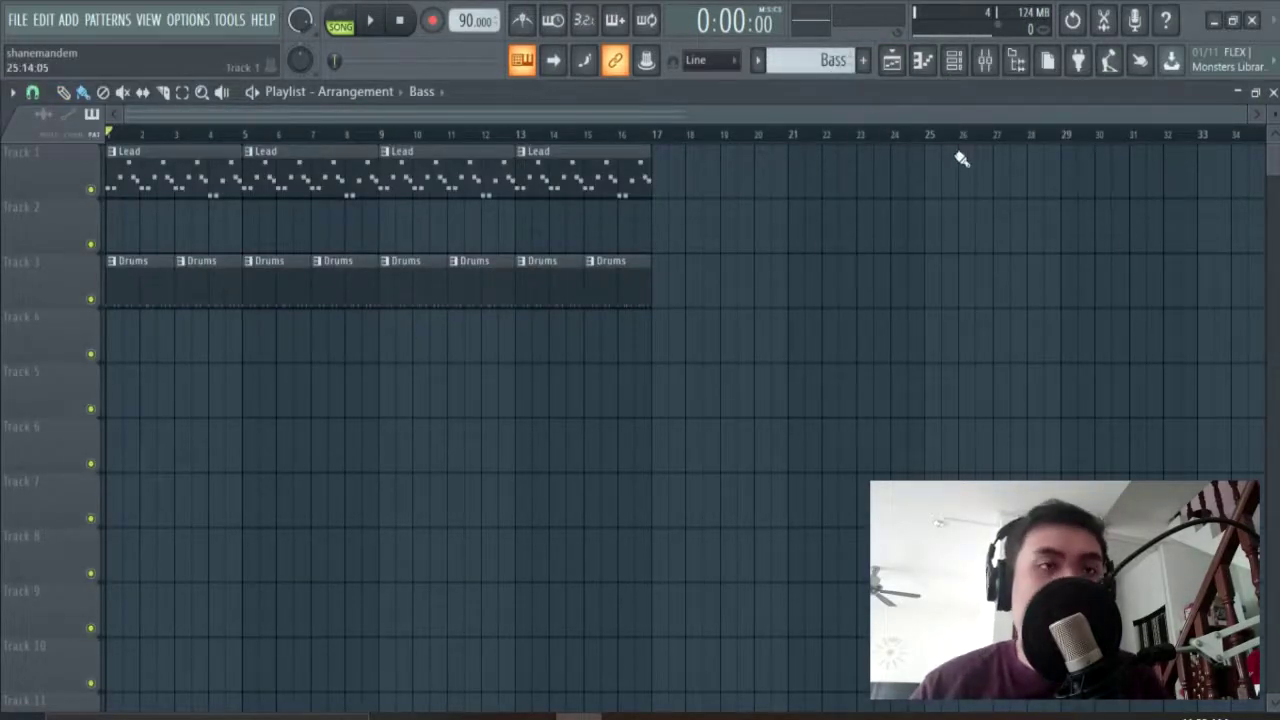
click(954, 61)
click(586, 486)
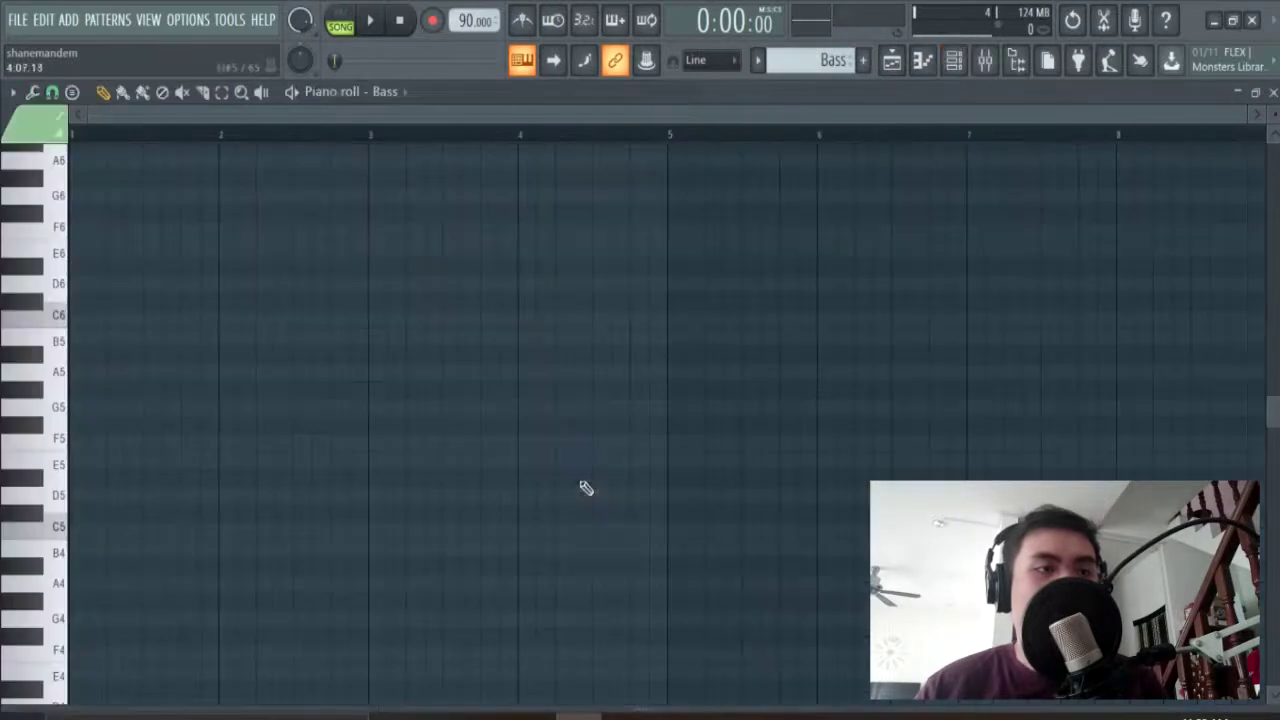
Draw four consecutive one-bar D5 notes across bars 1 to 4 of the Bass pattern
scroll(136, 496, up, 2)
scroll(112, 494, down, 2)
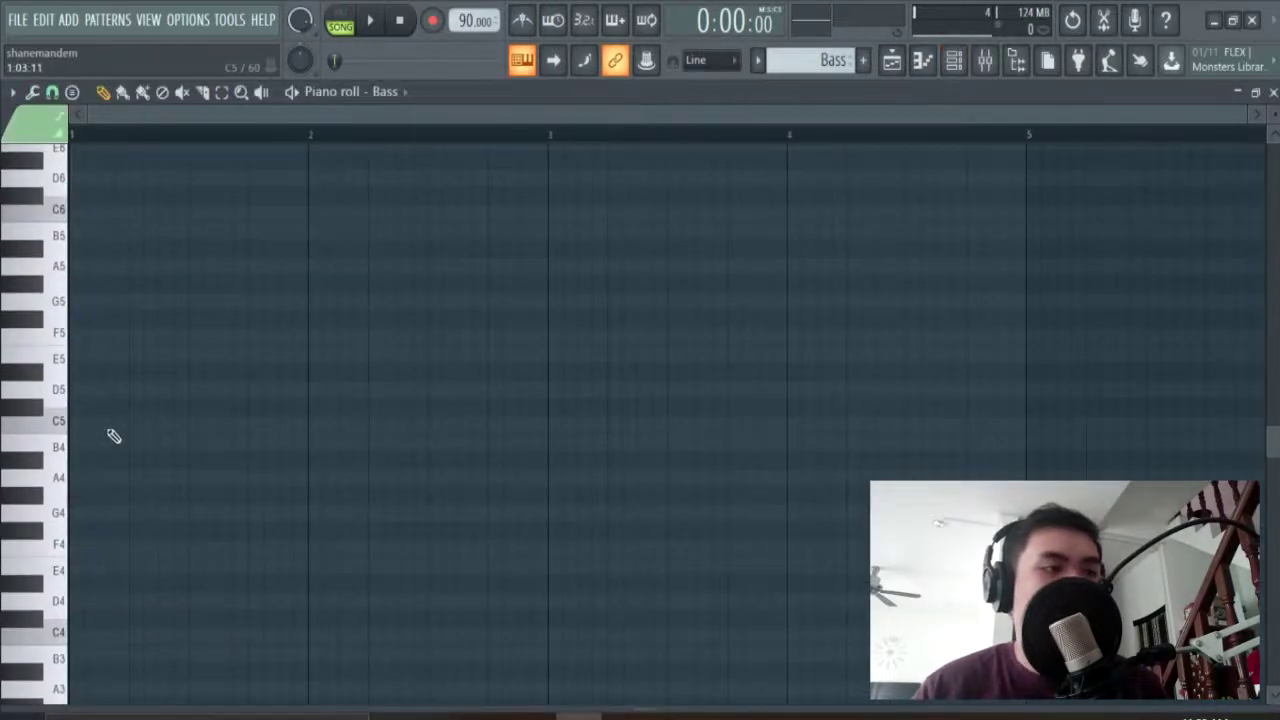
drag(90, 377, 268, 389)
drag(358, 400, 305, 400)
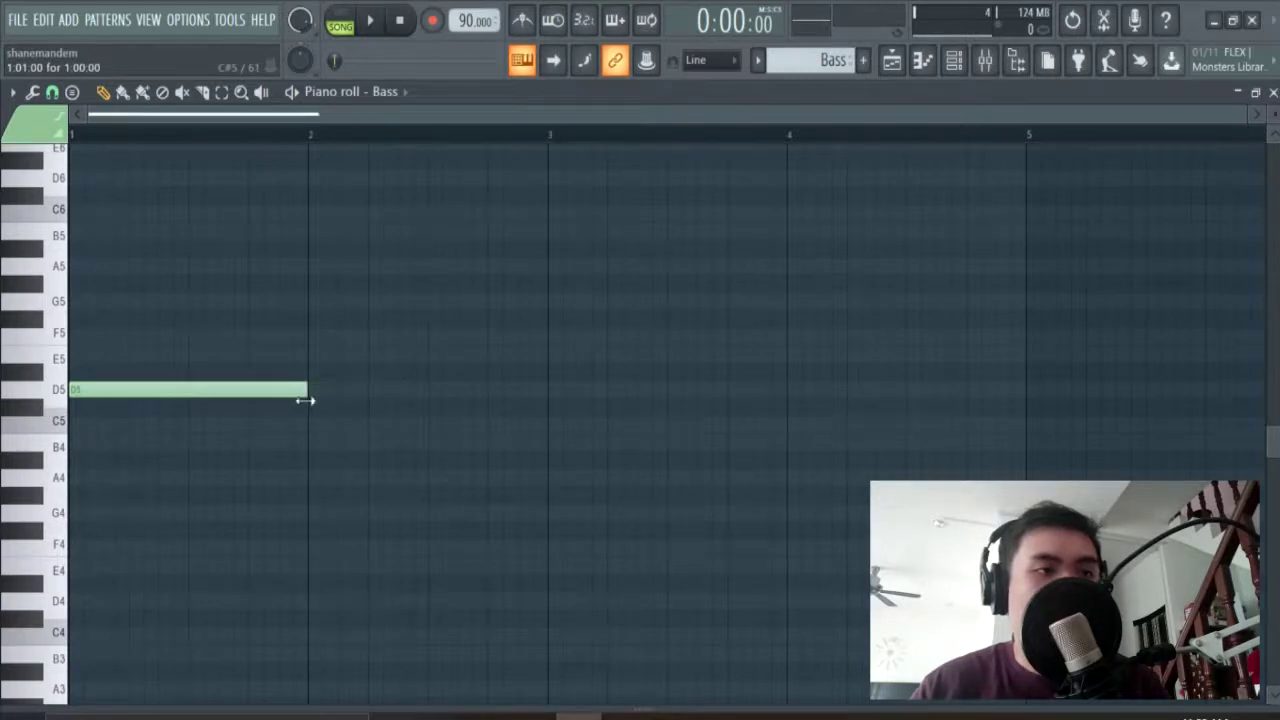
click(311, 391)
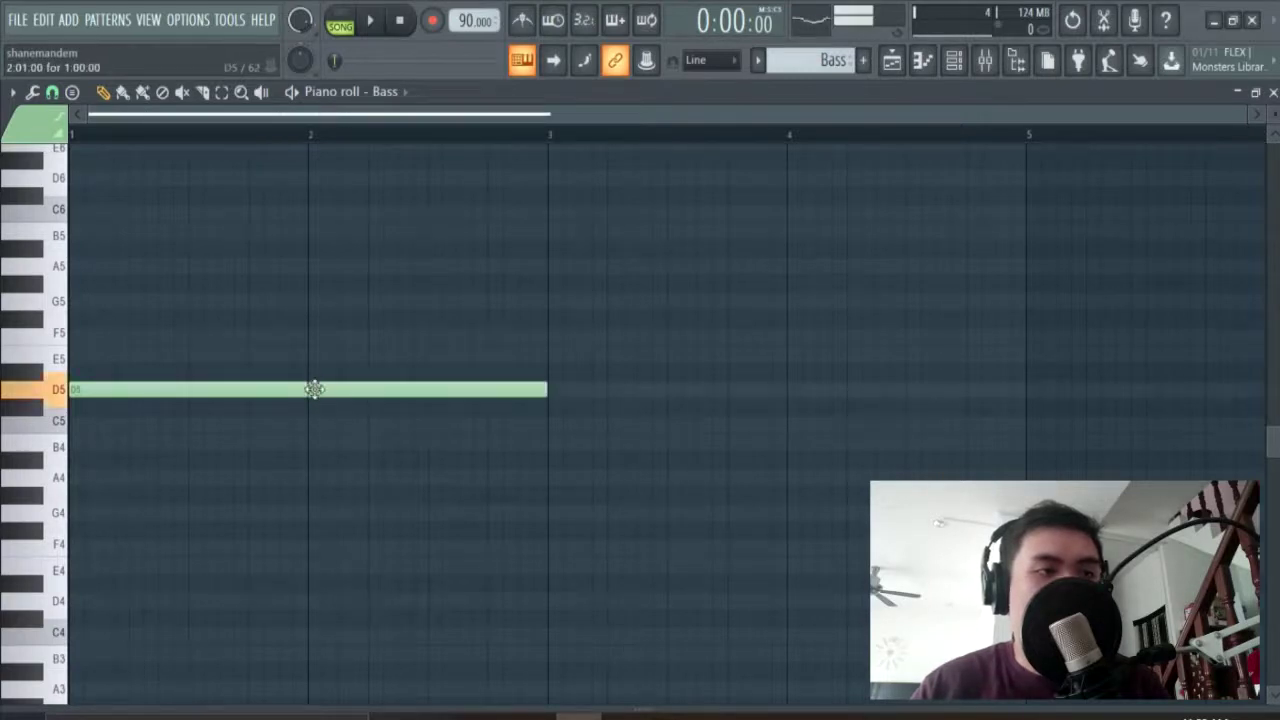
click(557, 393)
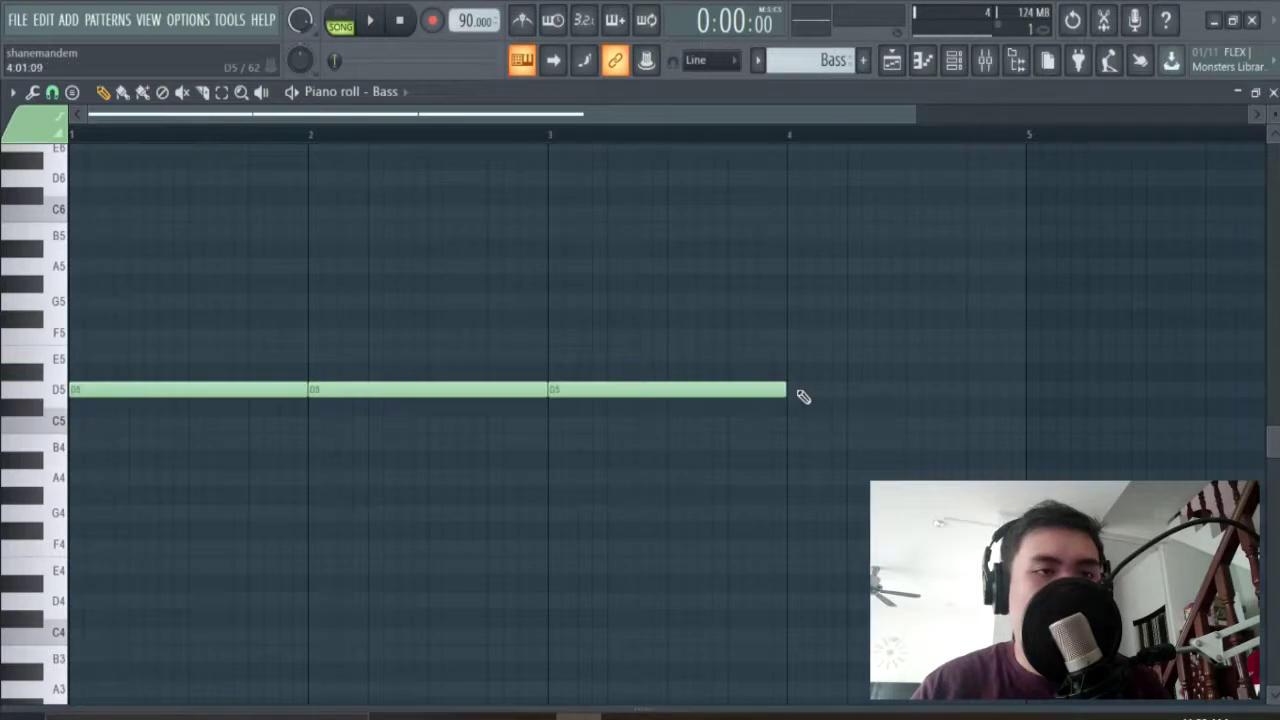
click(797, 391)
Place four Bass pattern clips along playlist track 2 through bar 16 and mute the Lead track
click(891, 60)
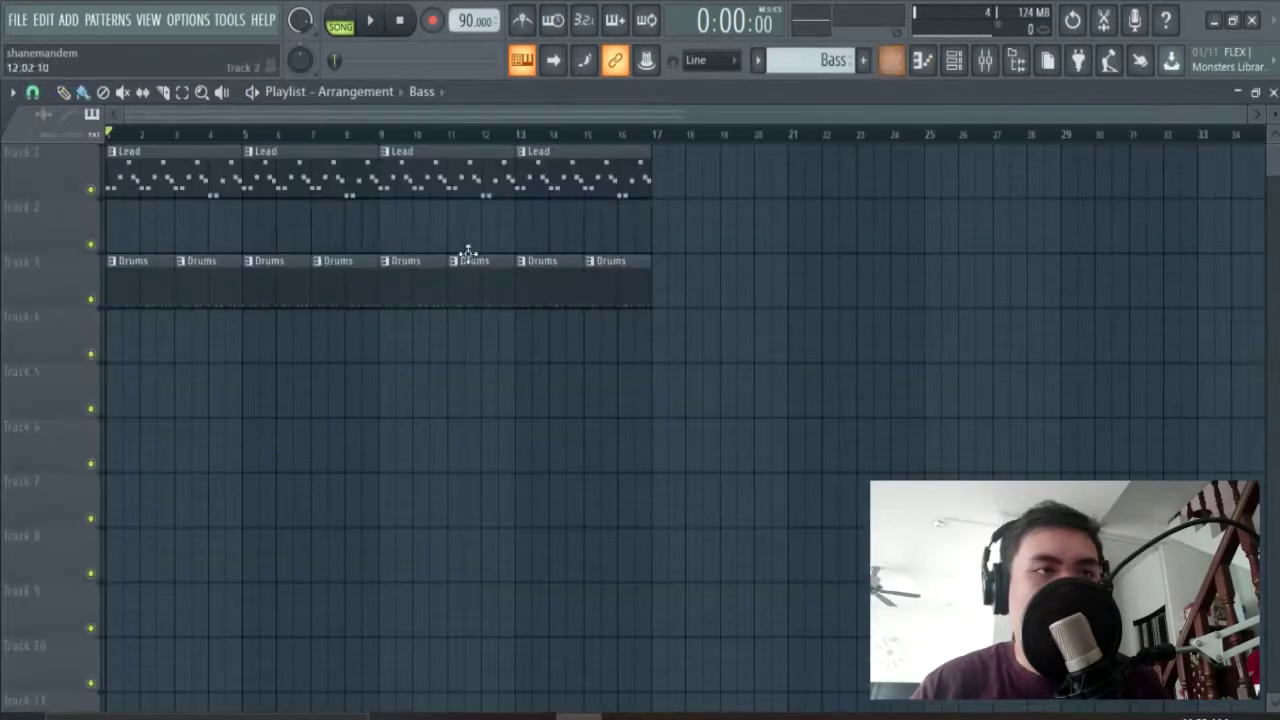
mouse_move(190, 238)
mouse_down()
mouse_move(668, 235)
mouse_move(600, 232)
mouse_up()
right_click(583, 167)
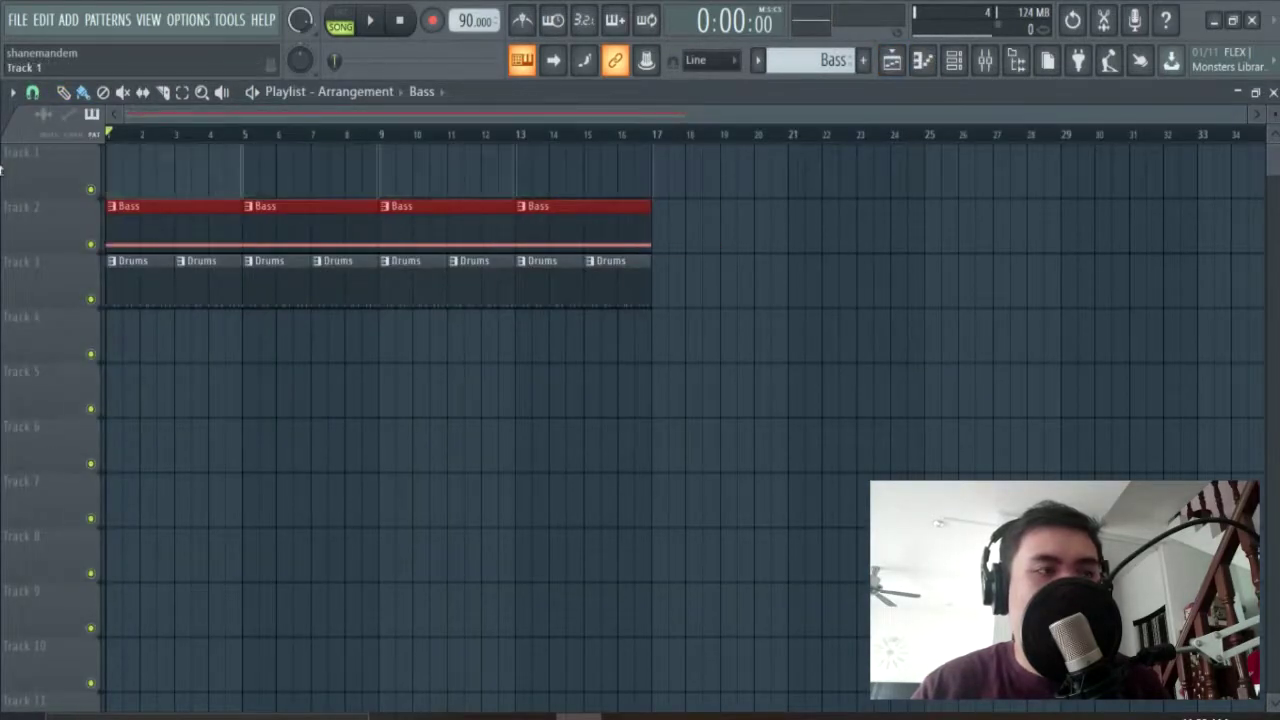
scroll(4, 287, up, 3)
key(ctrl+z)
click(91, 190)
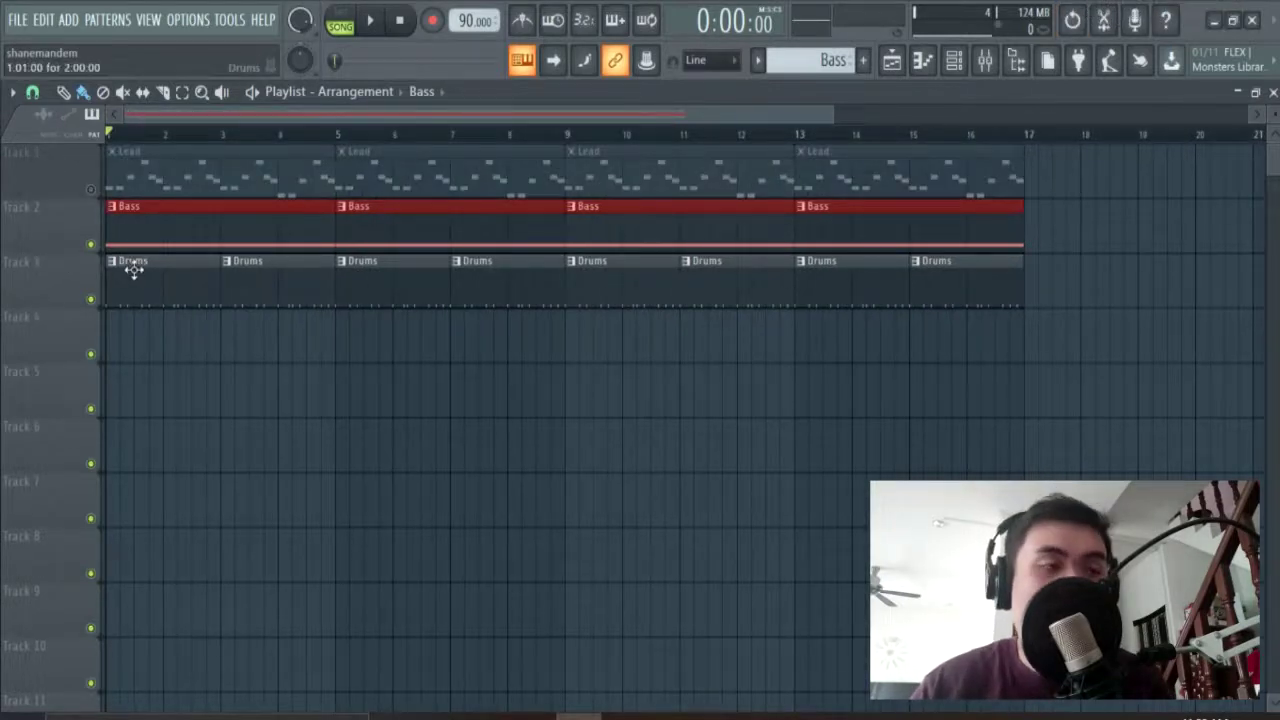
Reduce the Bass piano roll to a smaller window and play the bass with the drums from the start
double_click(203, 232)
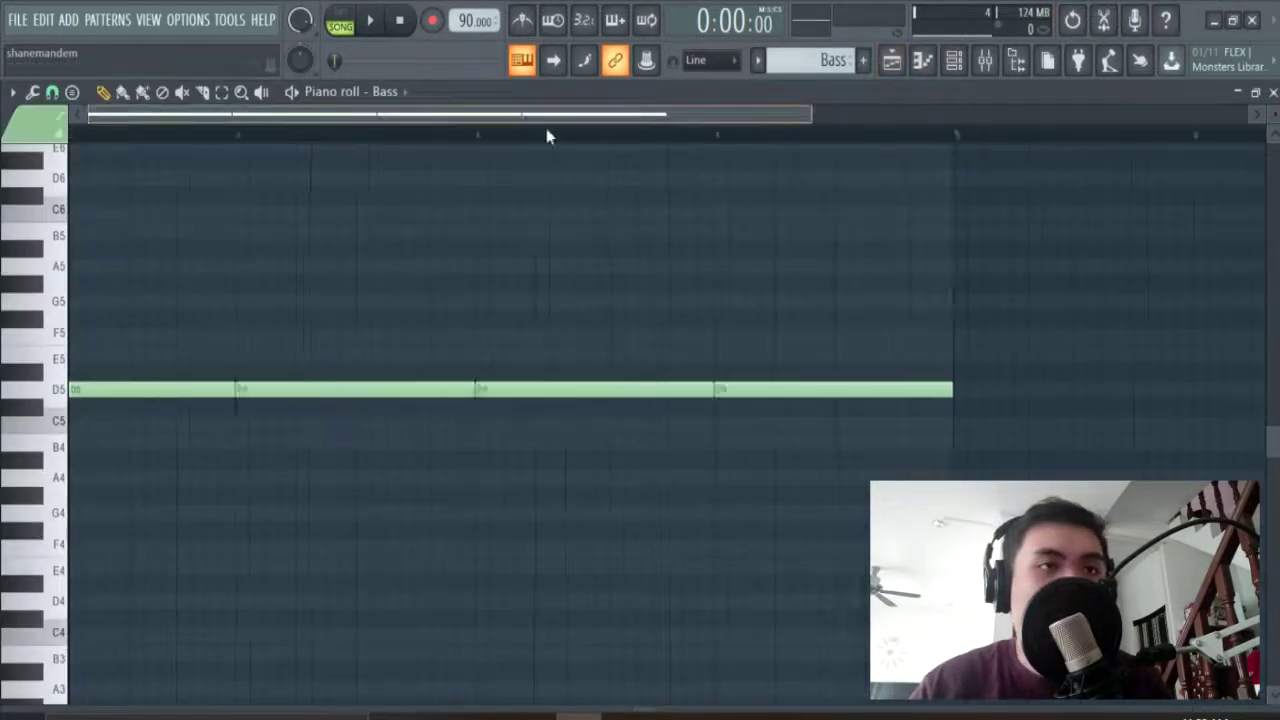
click(1256, 96)
click(370, 610)
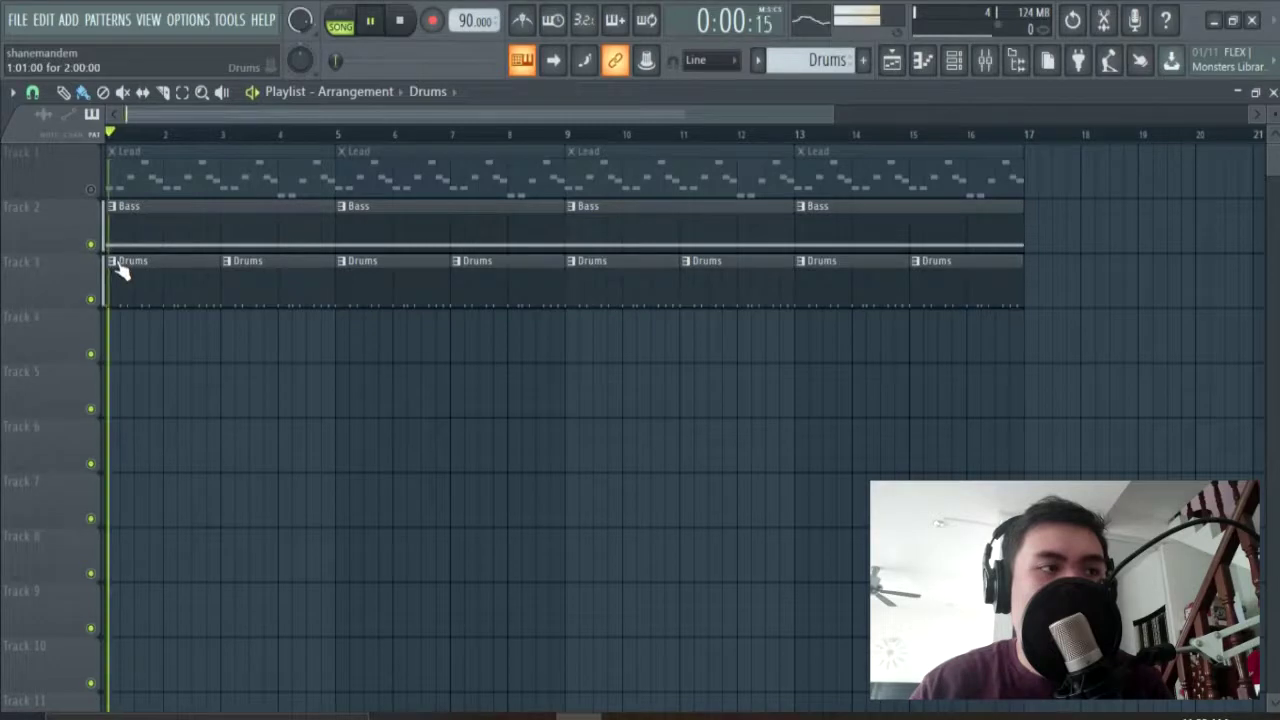
Shorten the first D5 bass note to four steps and add another four-step D5 note at step 7 of bar 1, auditioning the rhythm
double_click(257, 229)
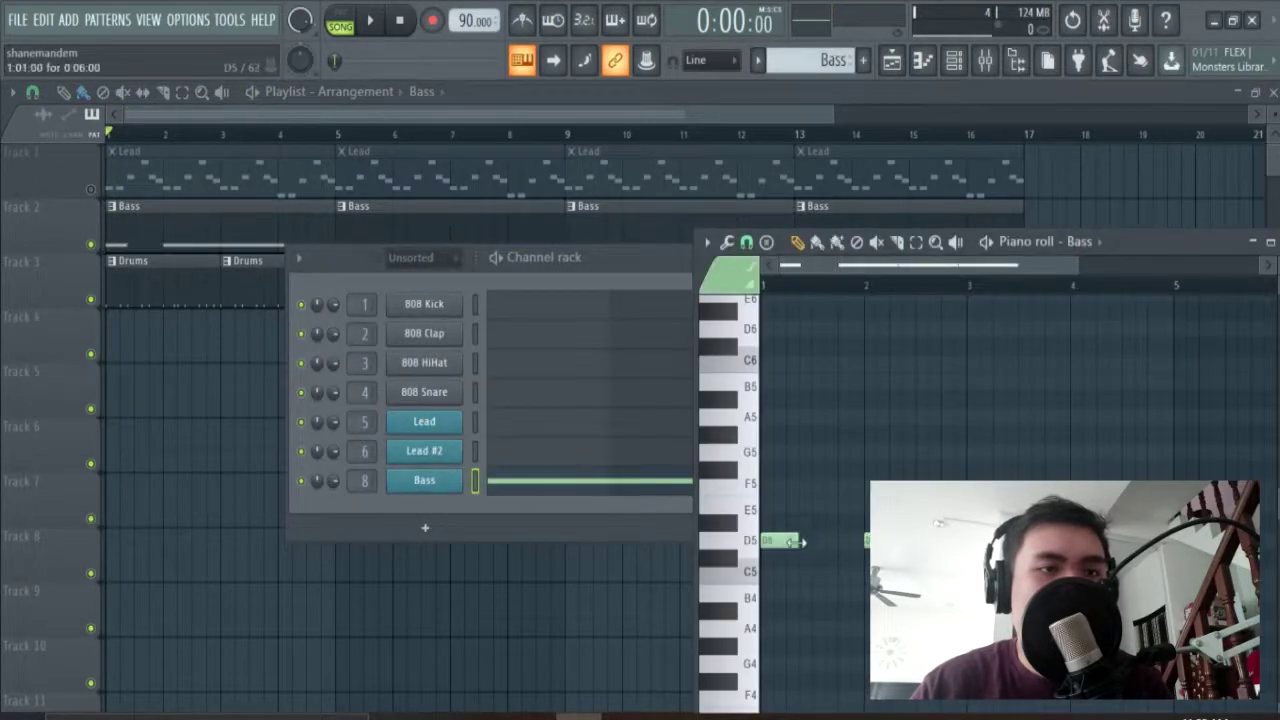
key(space)
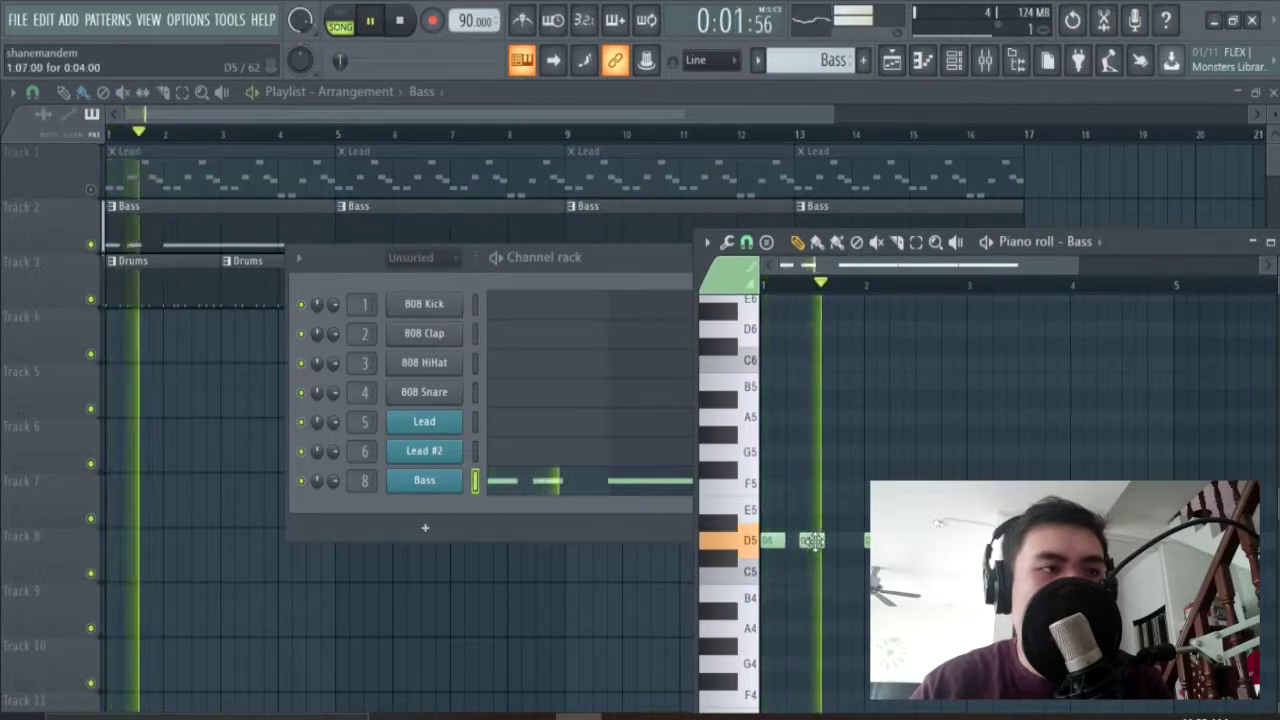
key(space)
click(806, 540)
scroll(194, 157, up, 2)
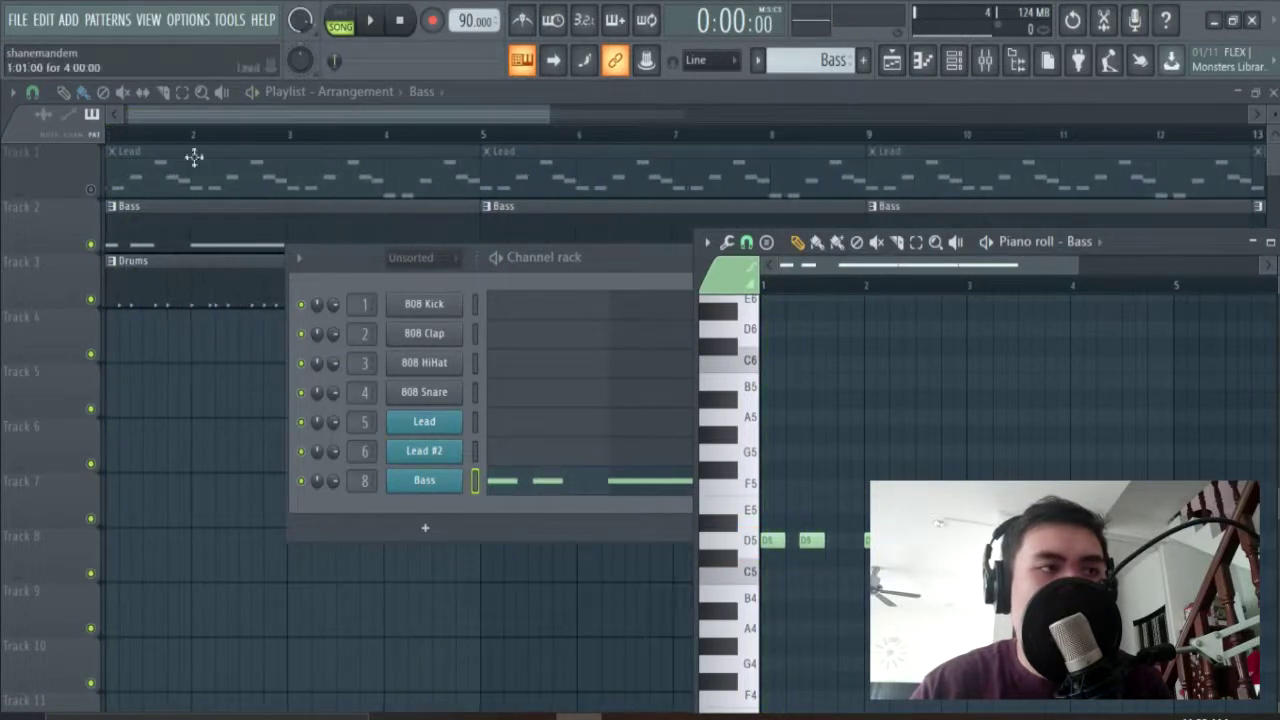
click(308, 123)
click(955, 60)
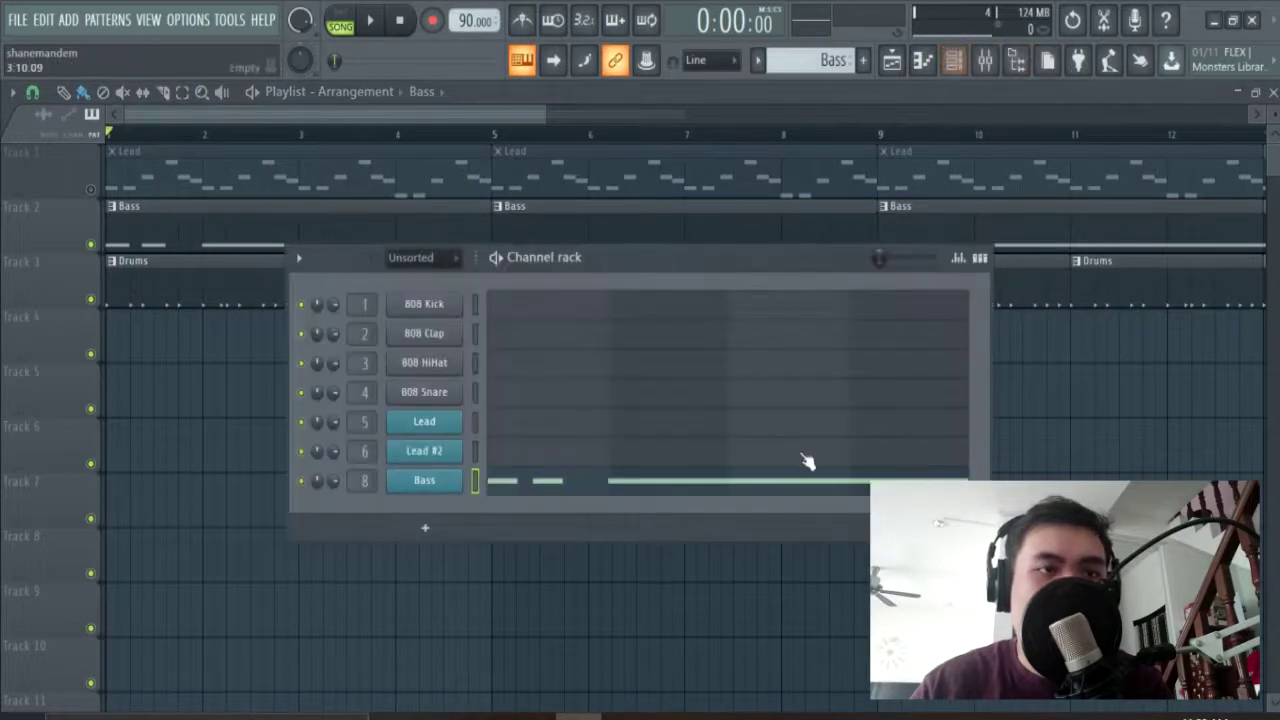
Add a short D5 bass note directly after the second D5 note in bar 1 and audition it with the drums
click(790, 493)
drag(661, 252, 487, 493)
click(1021, 266)
key(space)
drag(837, 553, 850, 552)
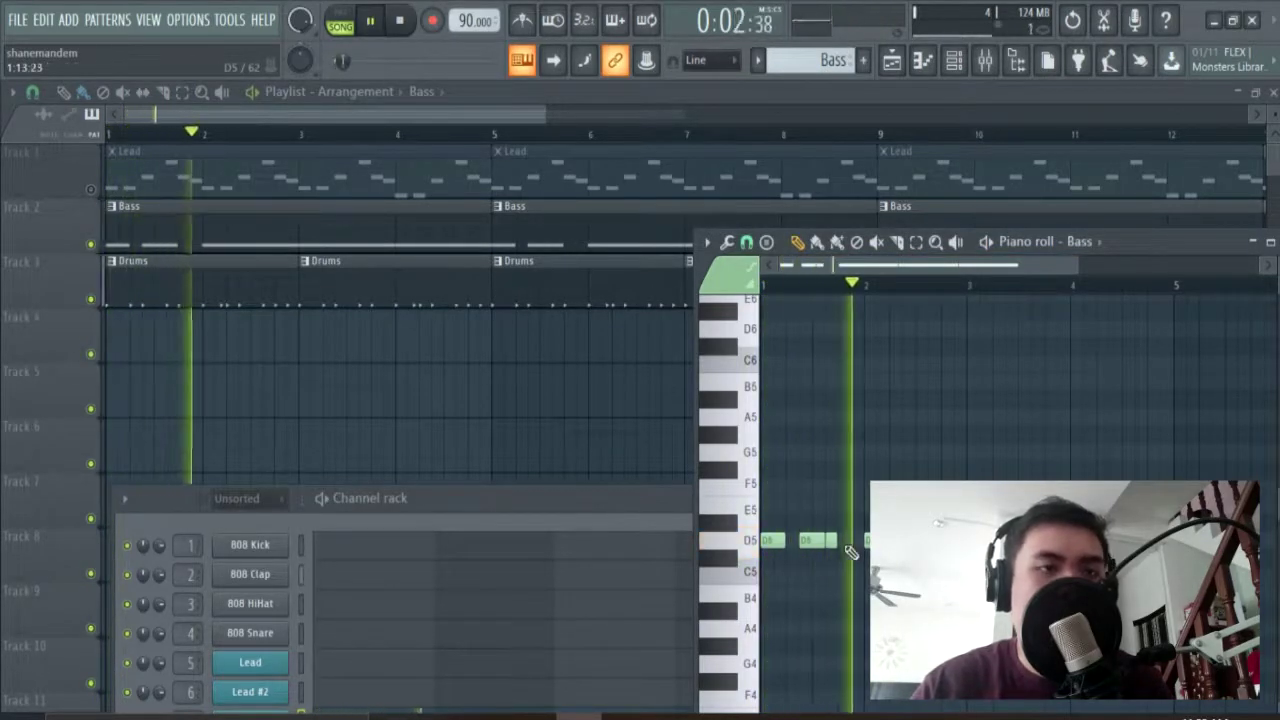
Shorten the long D5 note at the start of bar 2 and add further D5 bass notes after it, auditioning the rhythm
key(space)
drag(966, 542, 858, 551)
key(space)
scroll(890, 543, up, 4)
click(878, 543)
key(space)
key(space)
click(926, 543)
key(space)
key(space)
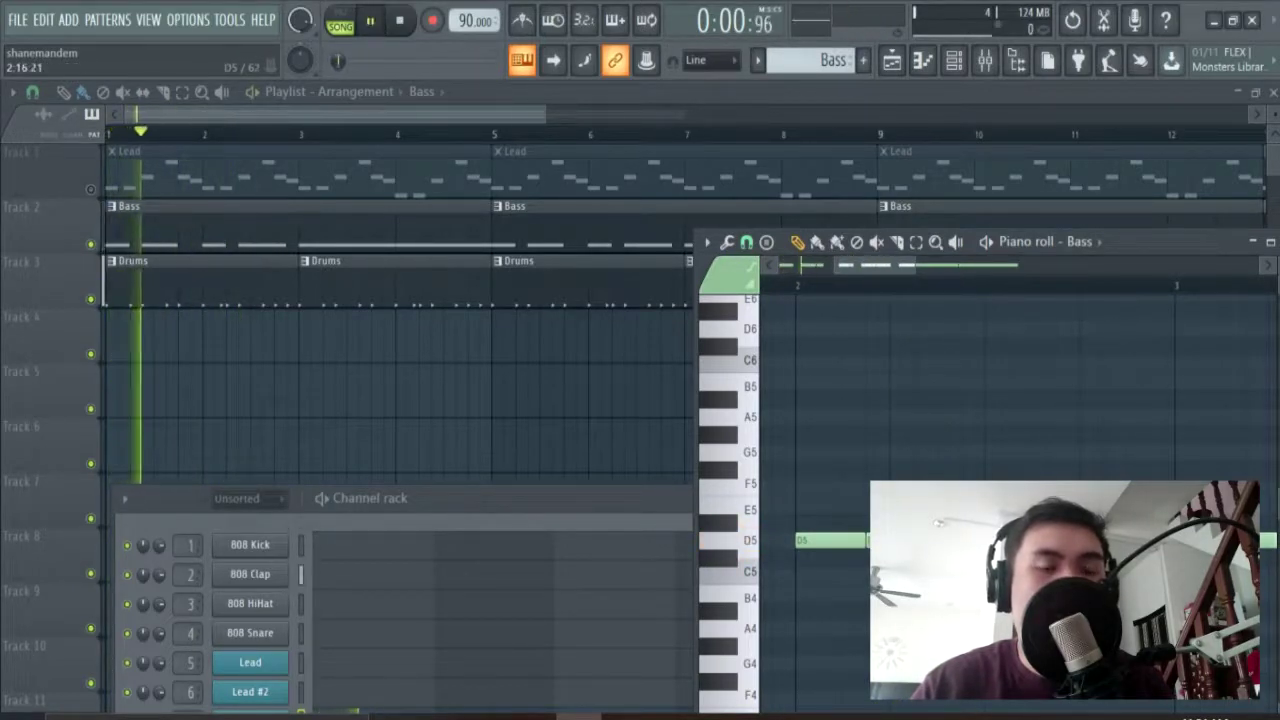
Add a two-step D5 bass note at step 15 of bar 2 and continue the D5 rhythm through bars 3 and 4
scroll(906, 543, down, 3)
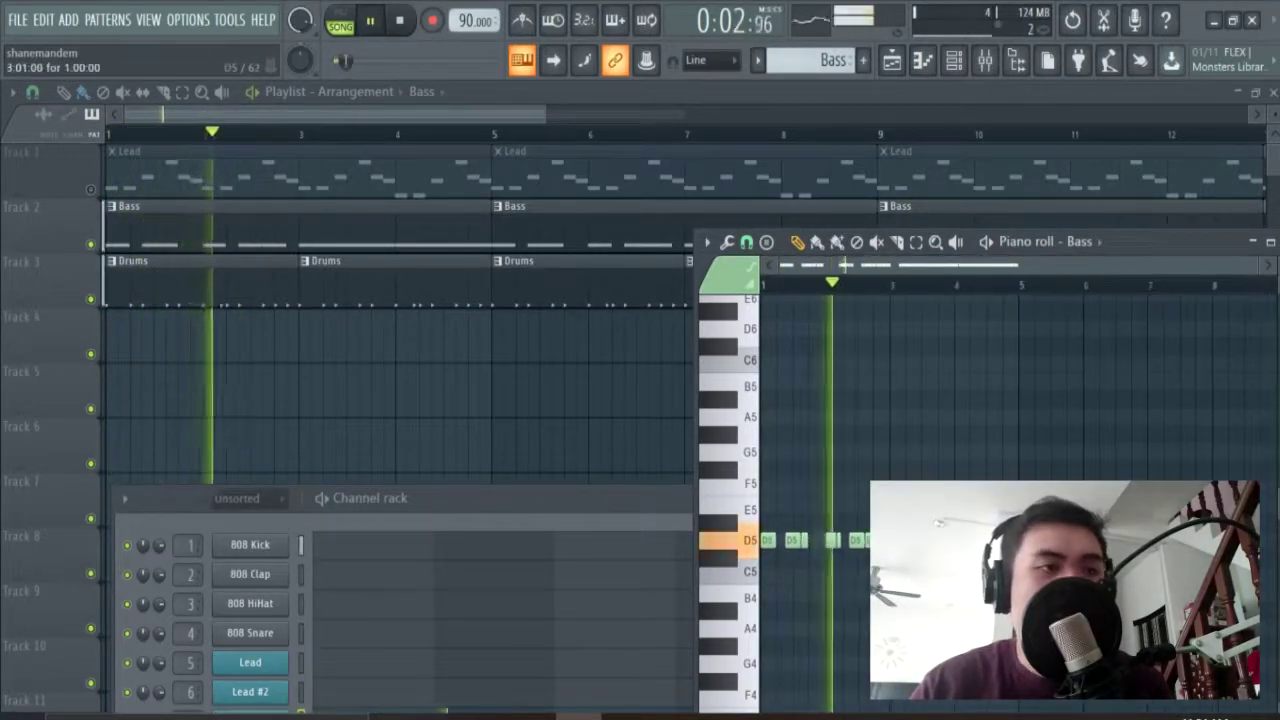
scroll(906, 543, up, 4)
key(space)
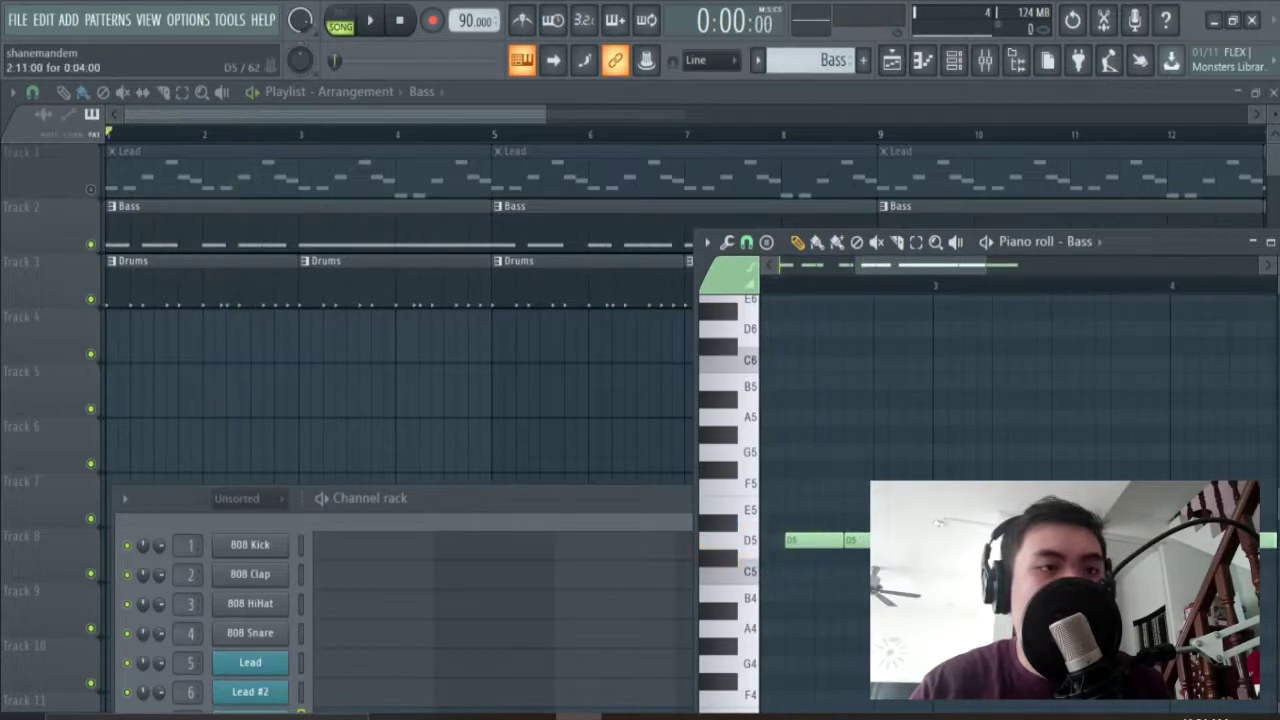
key(space)
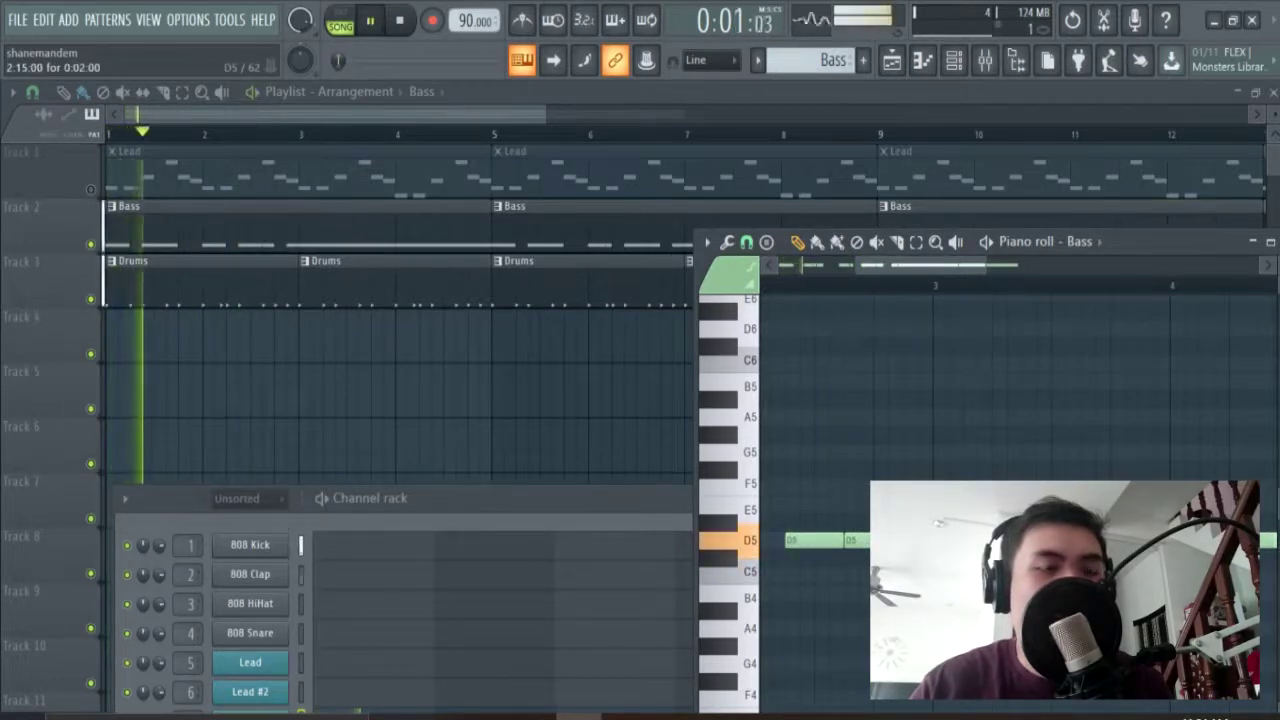
scroll(906, 543, down, 3)
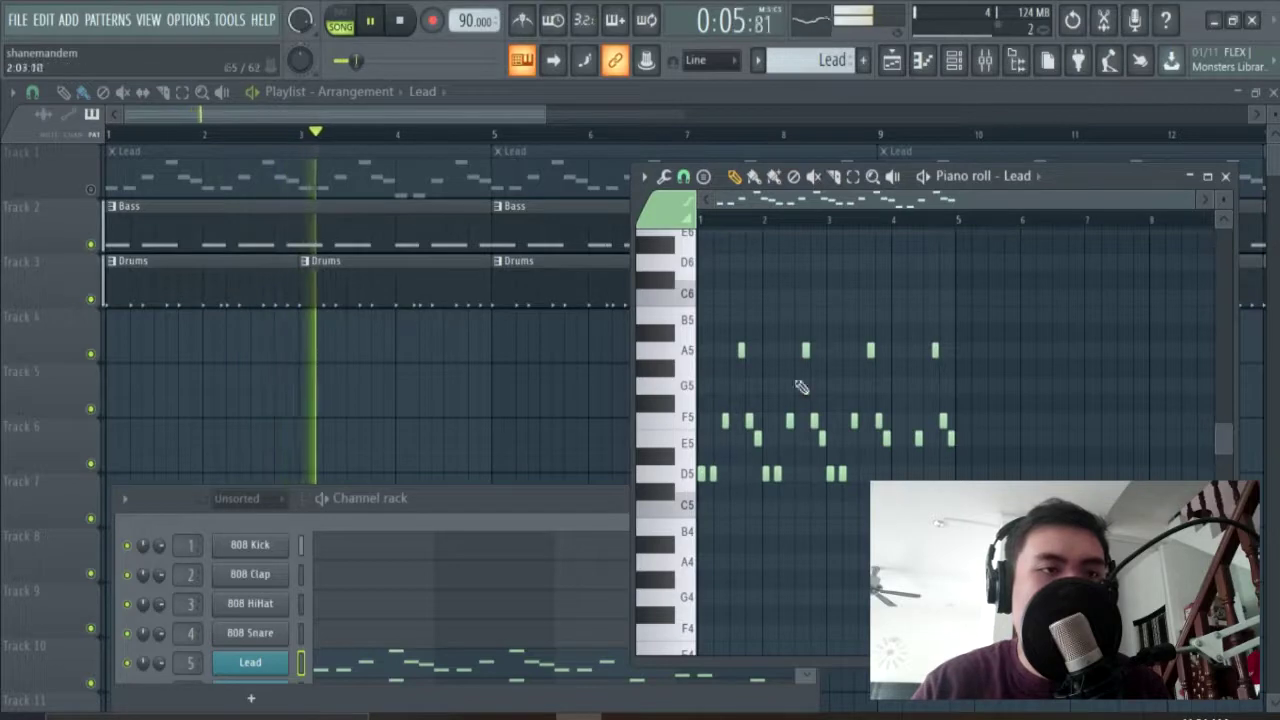
Using the Lead melody as reference, raise the bar 4 bass notes to F5 and E5 and add a short A5 note in bar 2
click(390, 290)
click(431, 214)
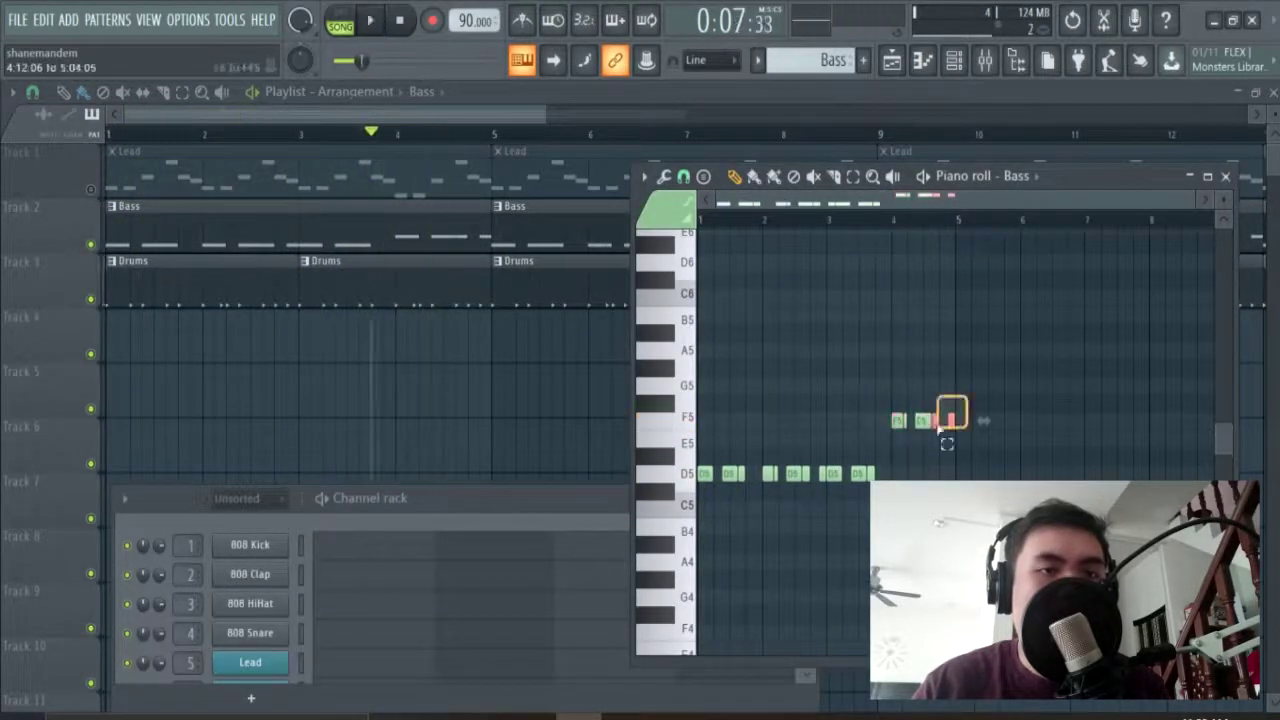
drag(924, 438, 922, 420)
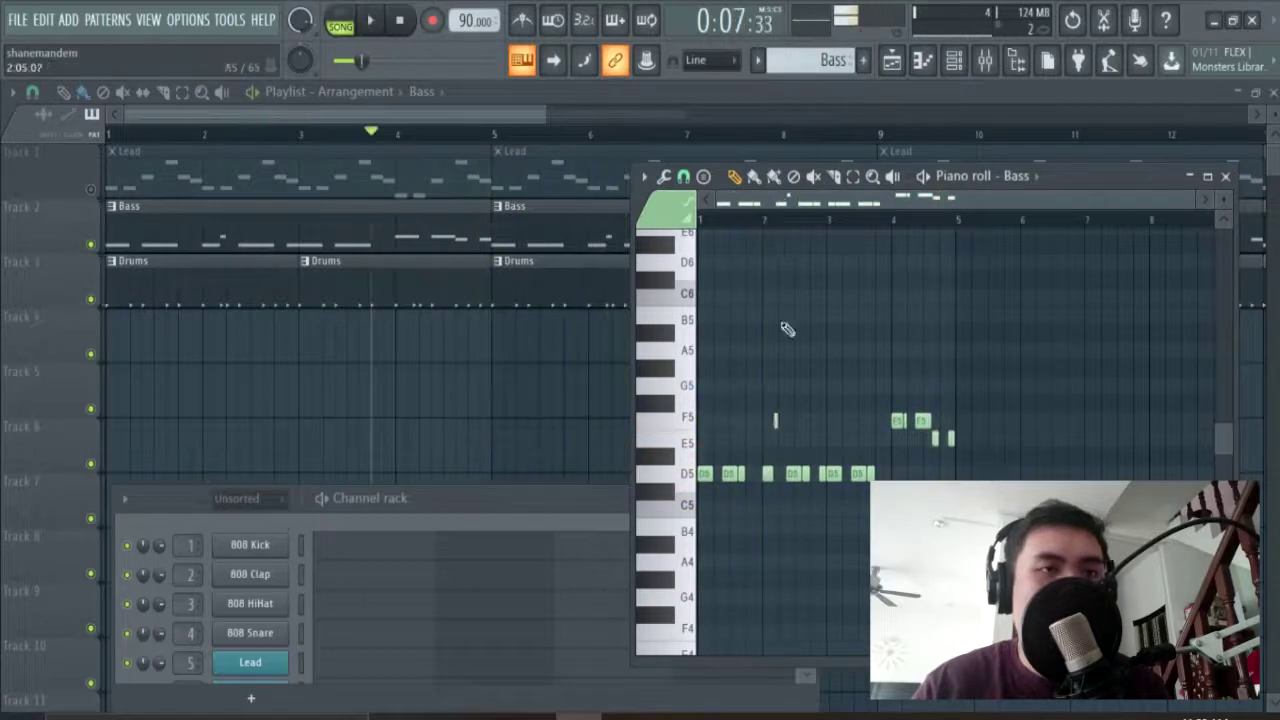
click(777, 385)
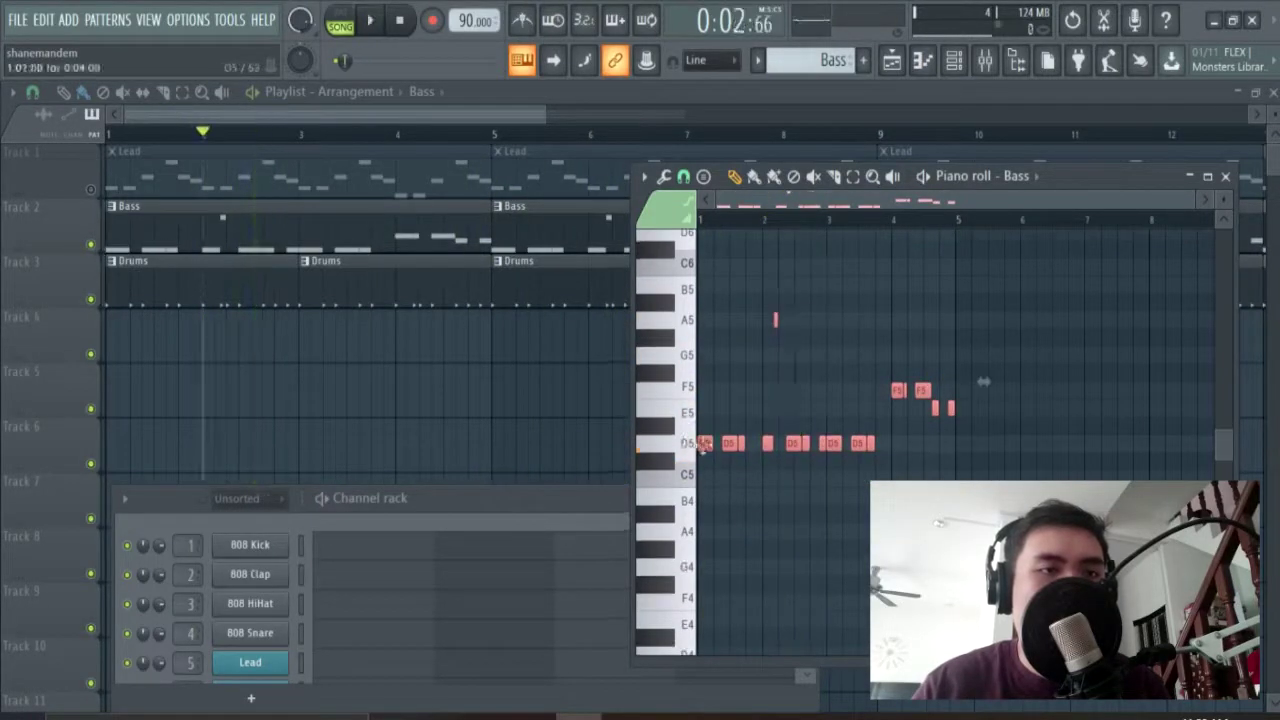
Transpose all Bass notes down one octave and play the bass with the drums
drag(703, 443, 688, 562)
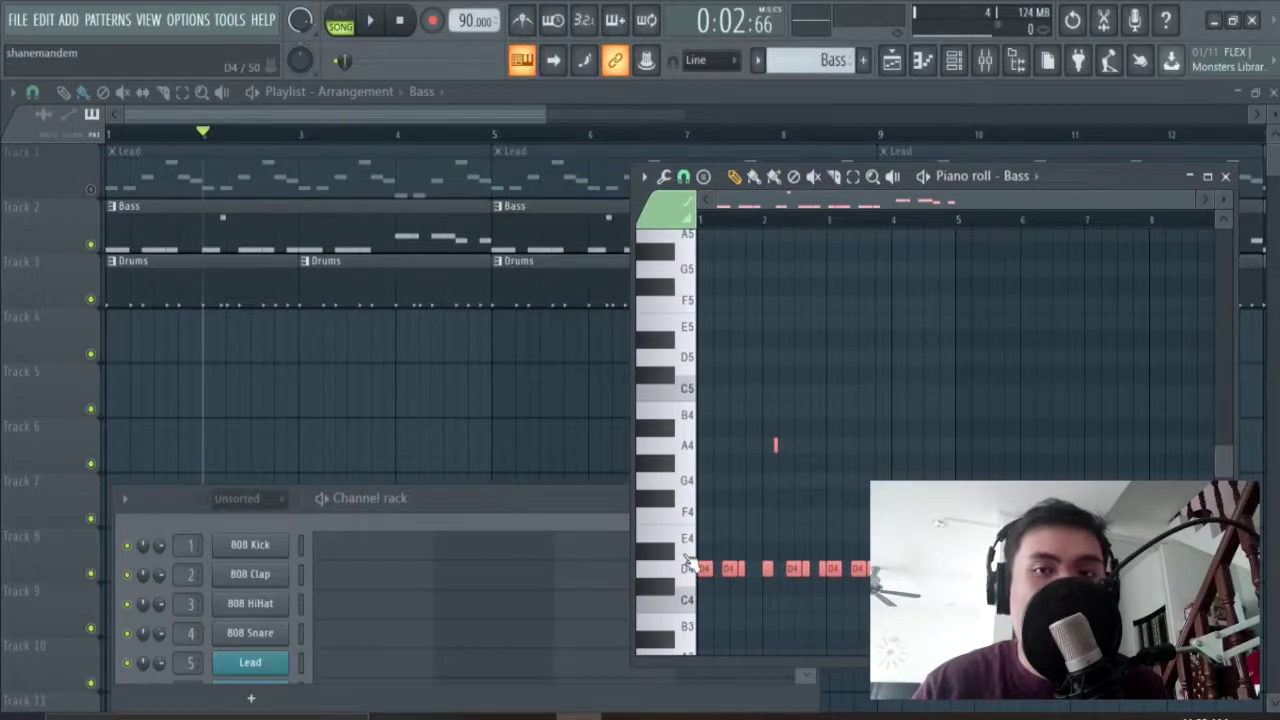
key(space)
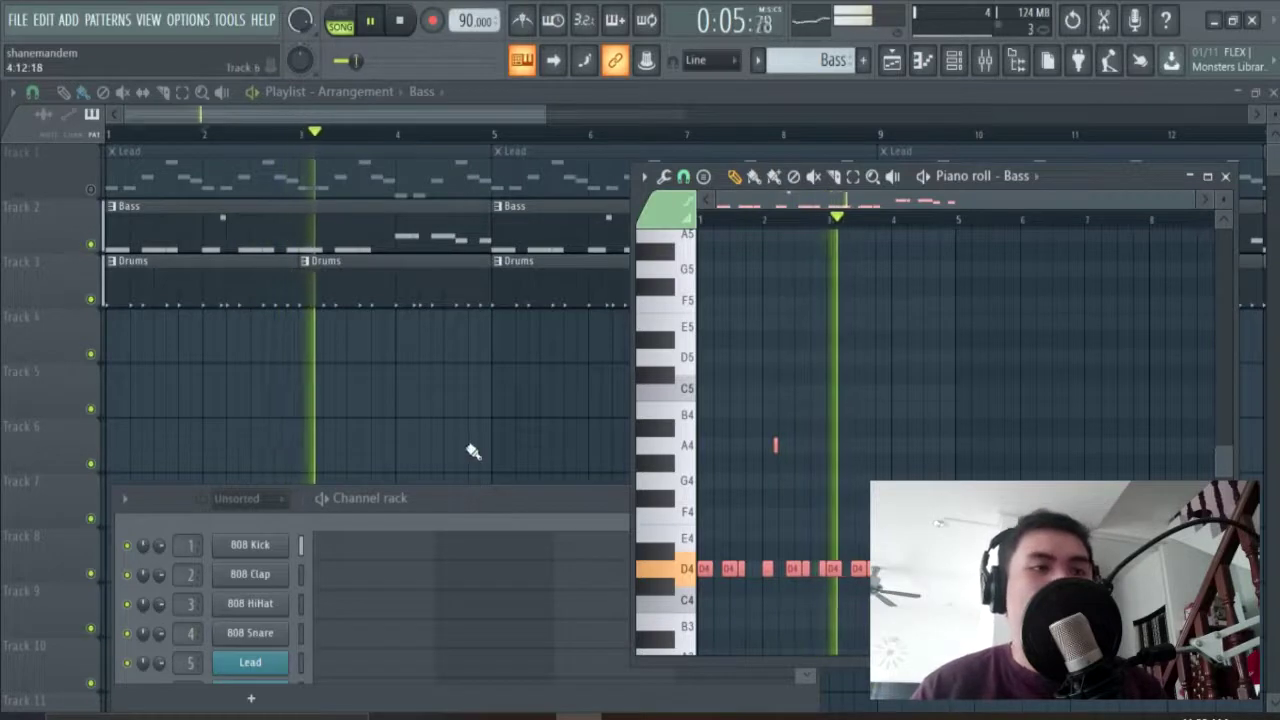
Raise the high cutoff in the Bass track's Fruity parametric EQ 2 and boost band 4 about 2.1 dB at 659 Hz
click(985, 60)
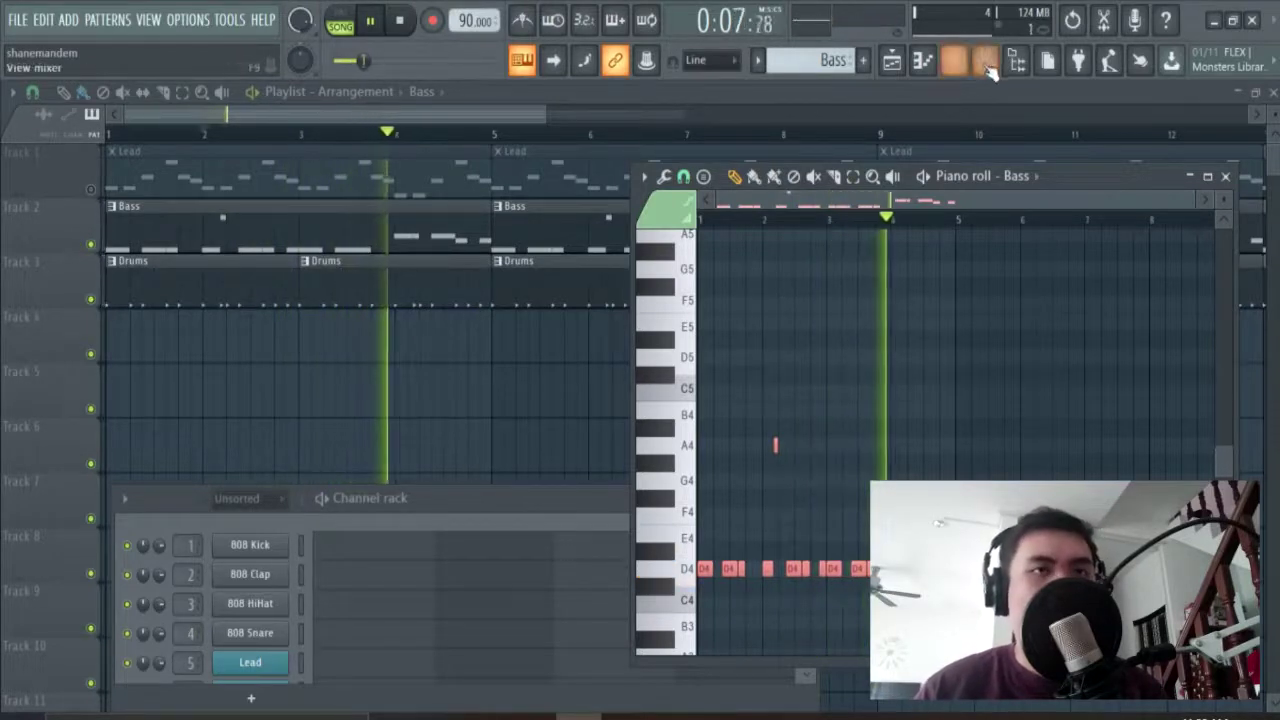
click(1035, 185)
click(1030, 188)
click(1012, 238)
drag(370, 519, 393, 524)
drag(321, 443, 323, 432)
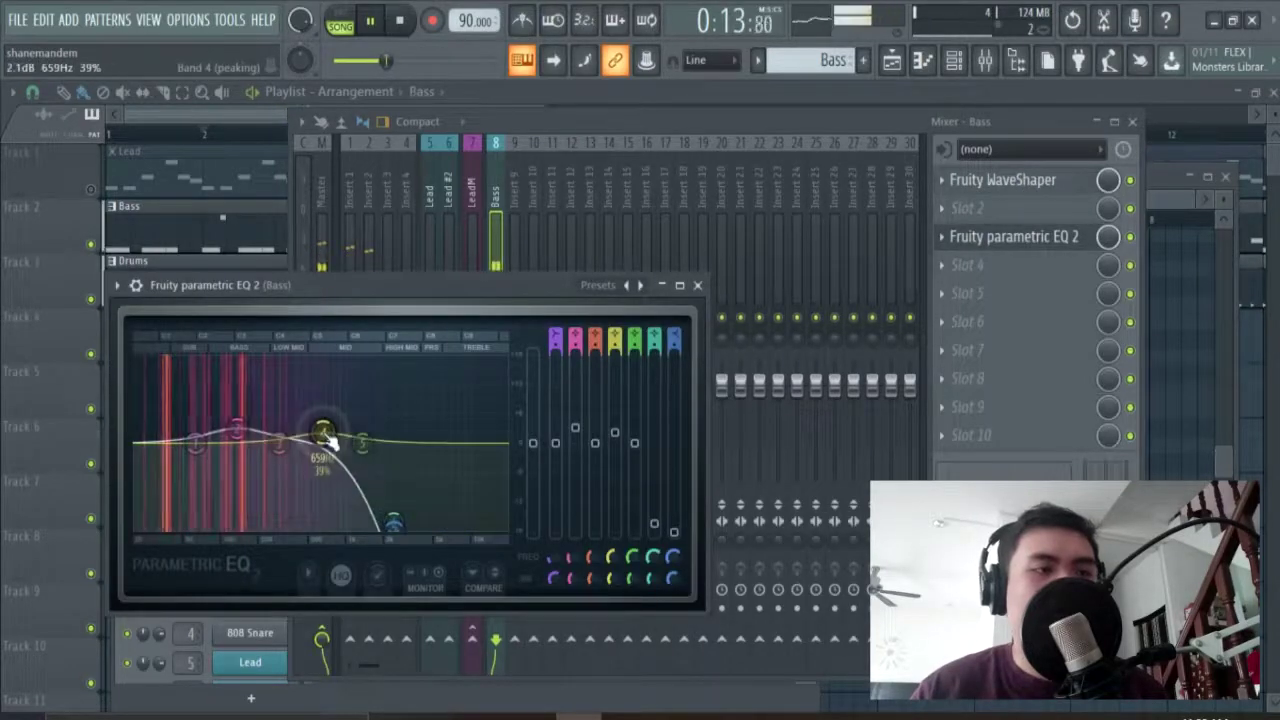
click(1012, 238)
click(1020, 182)
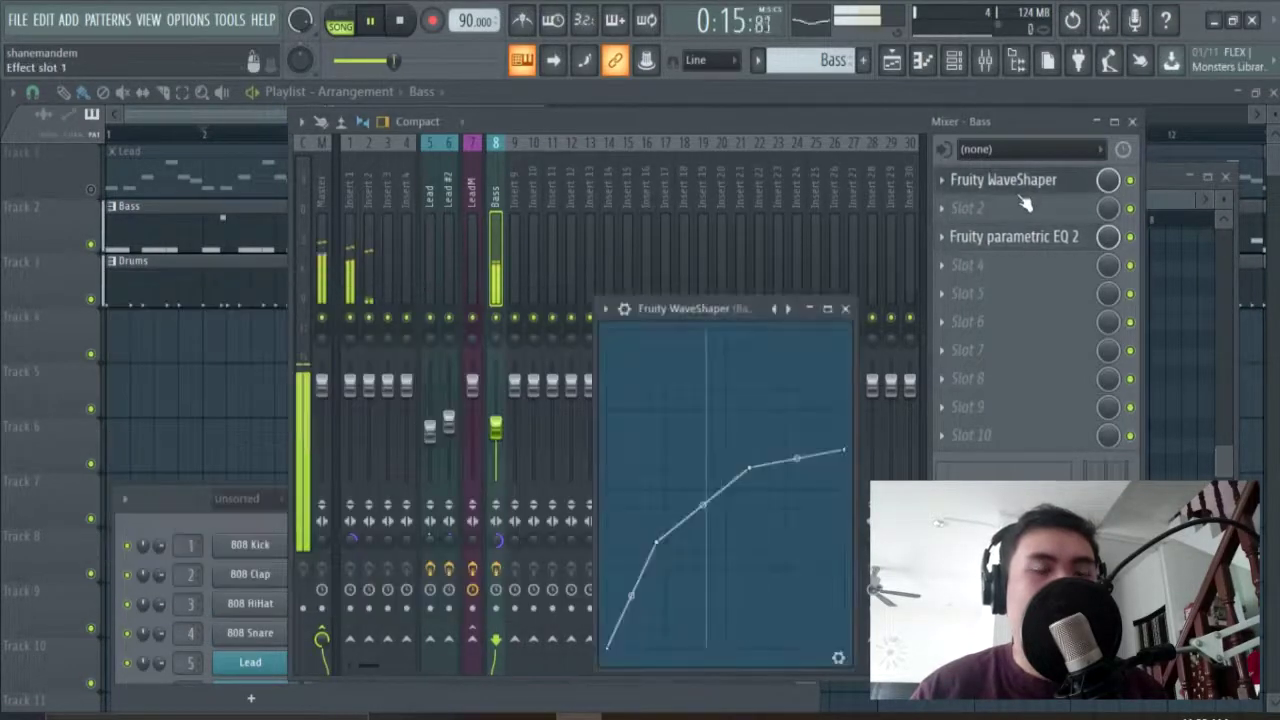
click(1012, 180)
click(1132, 121)
Unmute the Lead track and play the lead, bass and drums together from the start
key(space)
click(90, 189)
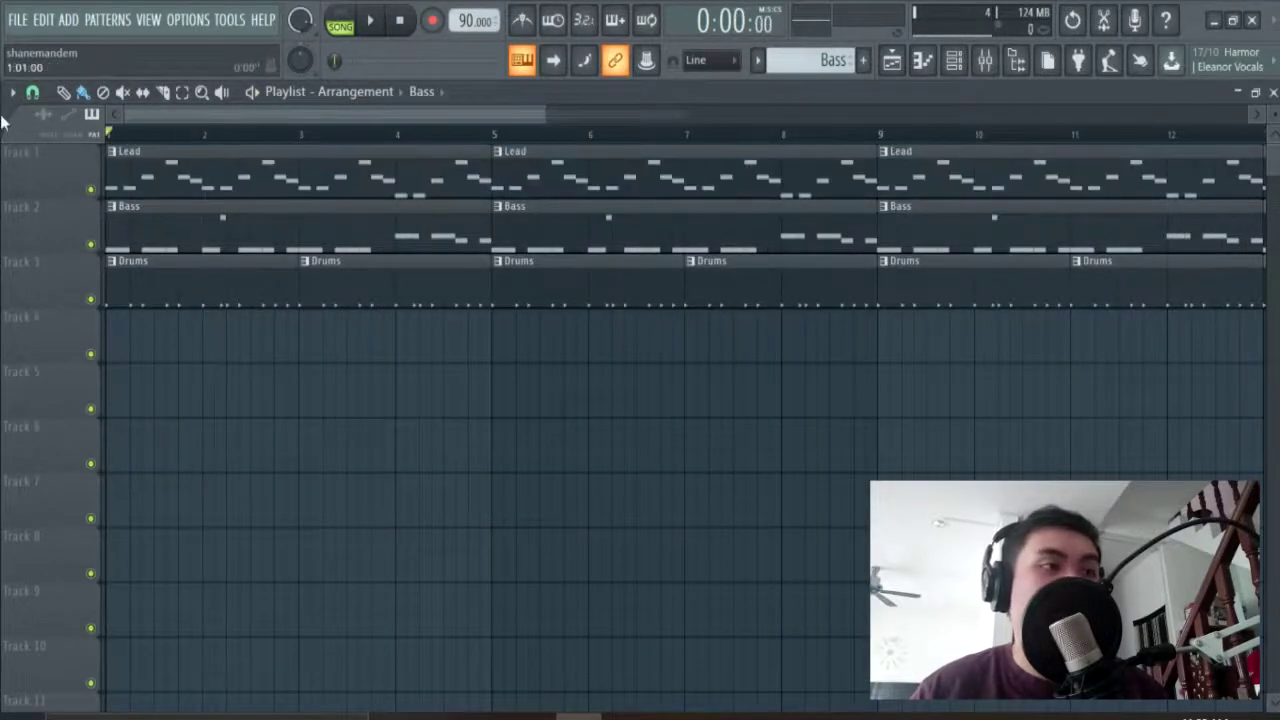
key(space)
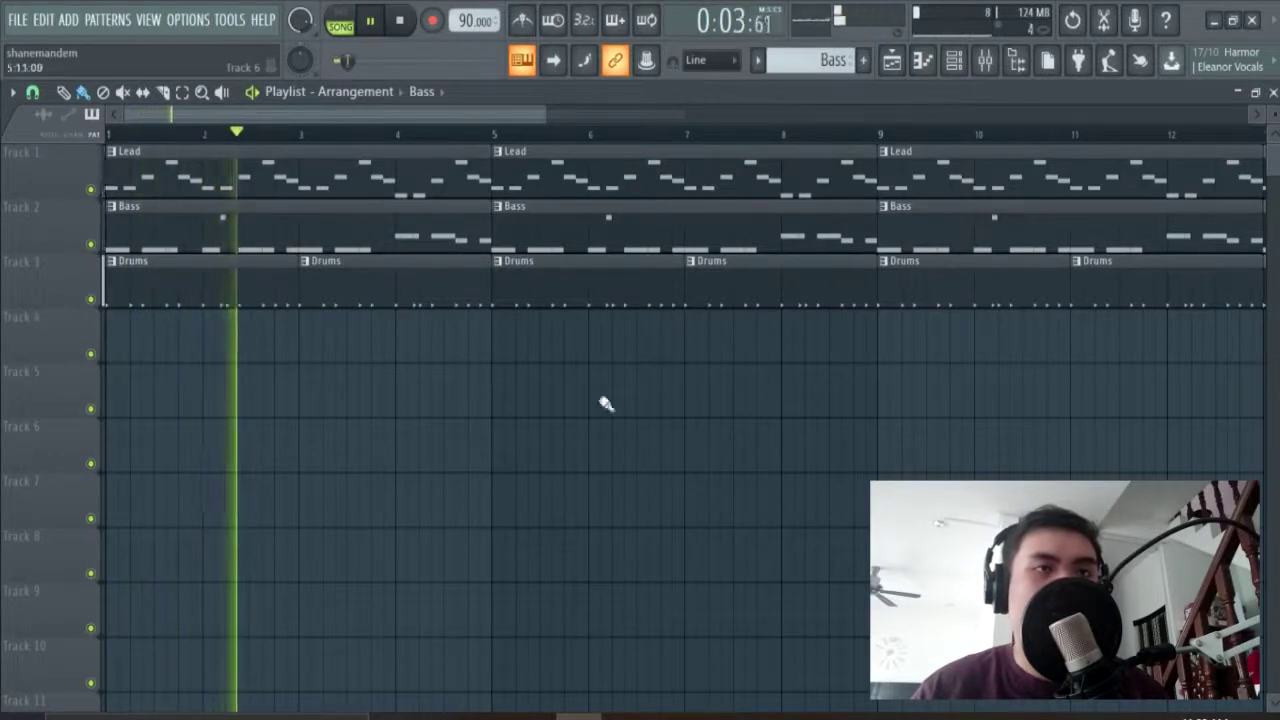
Lower the Lead and Lead #2 mixer levels and set the Bass level to about -10.1 dB
click(985, 60)
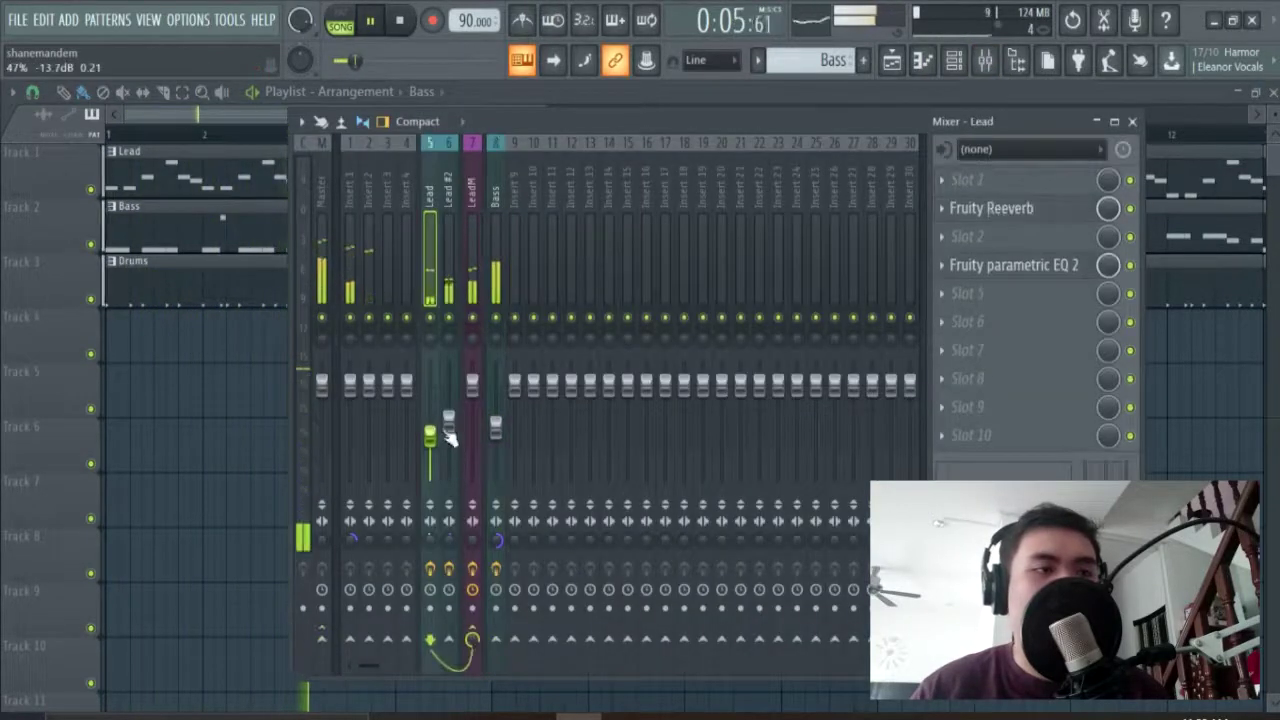
drag(446, 432, 451, 440)
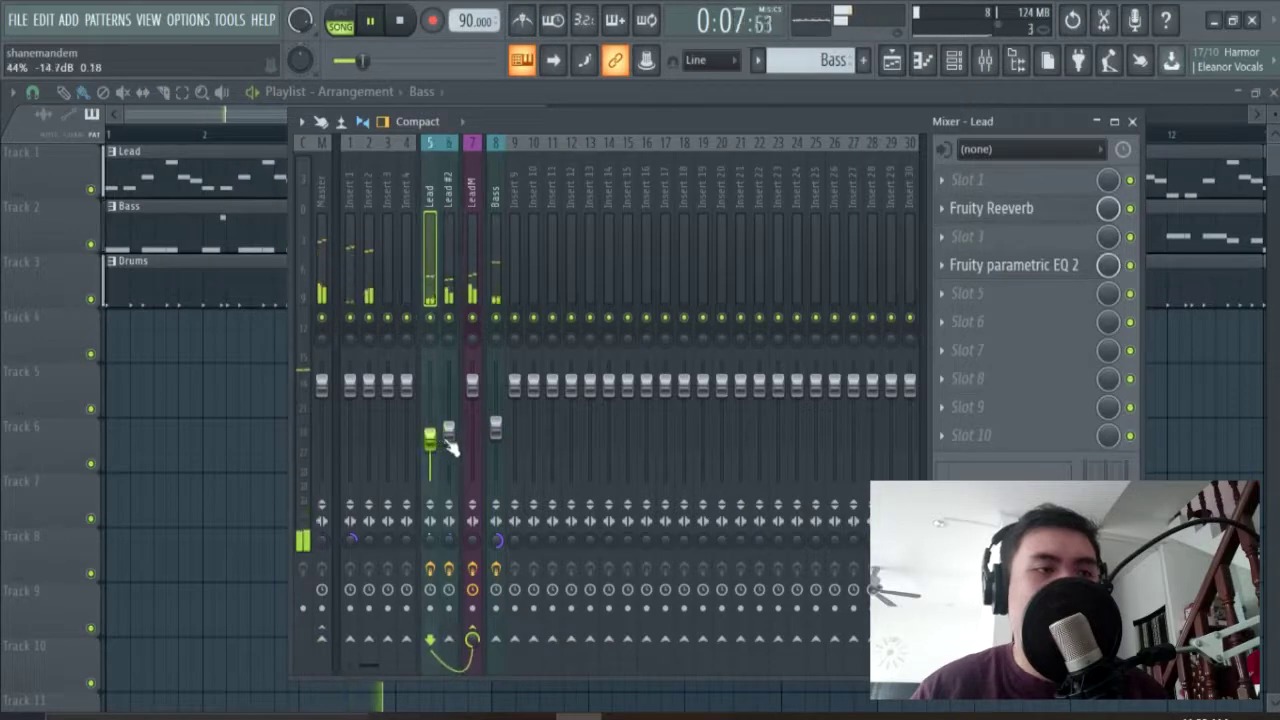
click(495, 428)
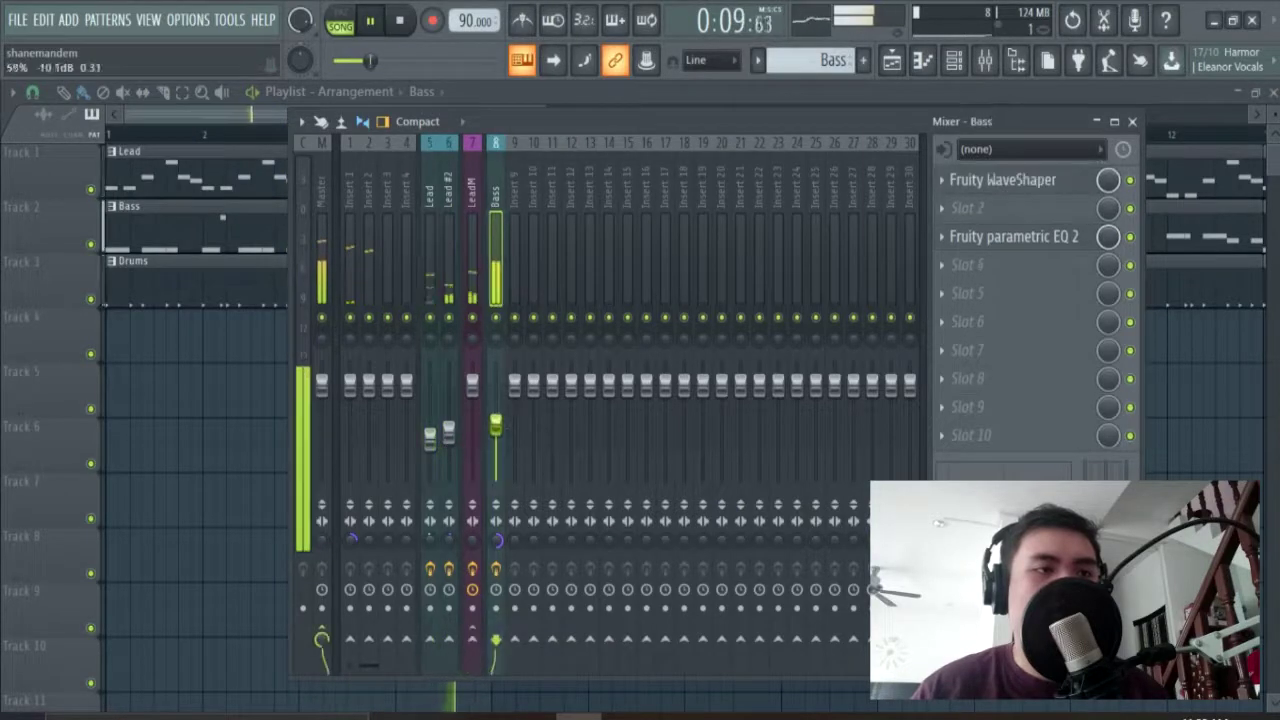
Boost the Bass EQ's low shelf at 75 Hz and raise the second point of the Bass WaveShaper curve to about 0.48
click(1020, 240)
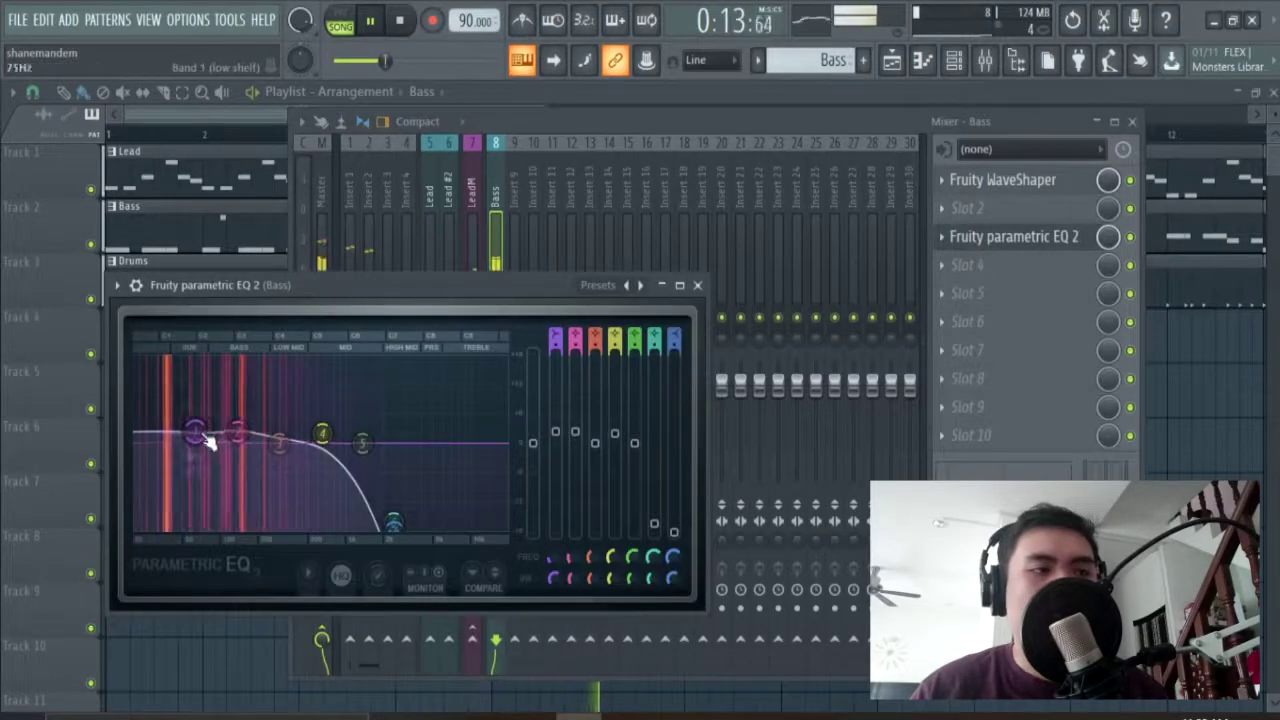
click(697, 285)
click(1003, 179)
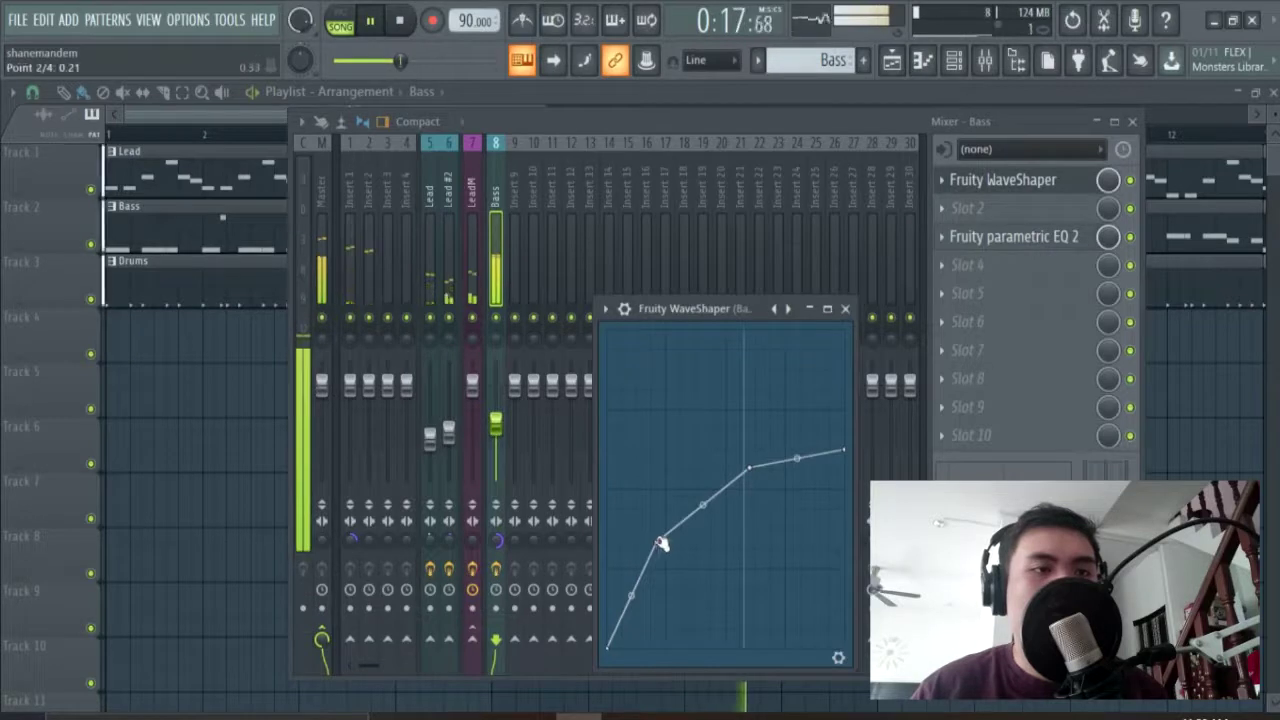
drag(660, 542, 669, 498)
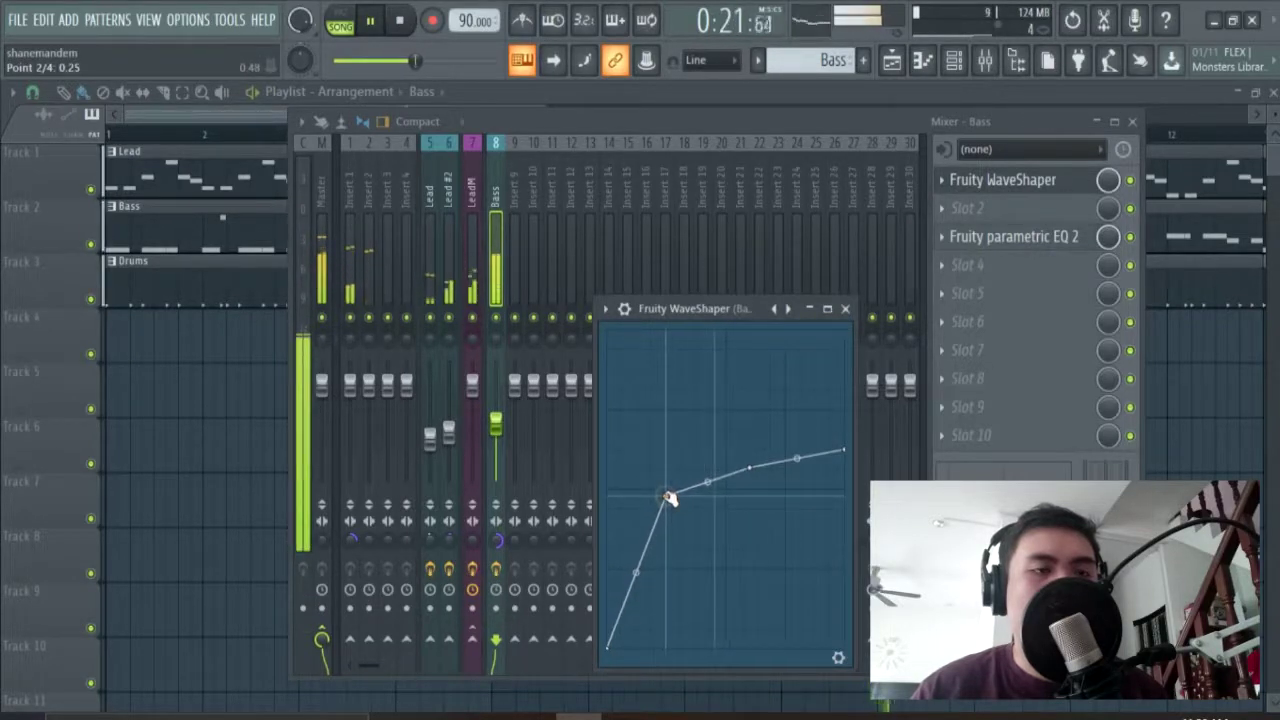
click(1025, 184)
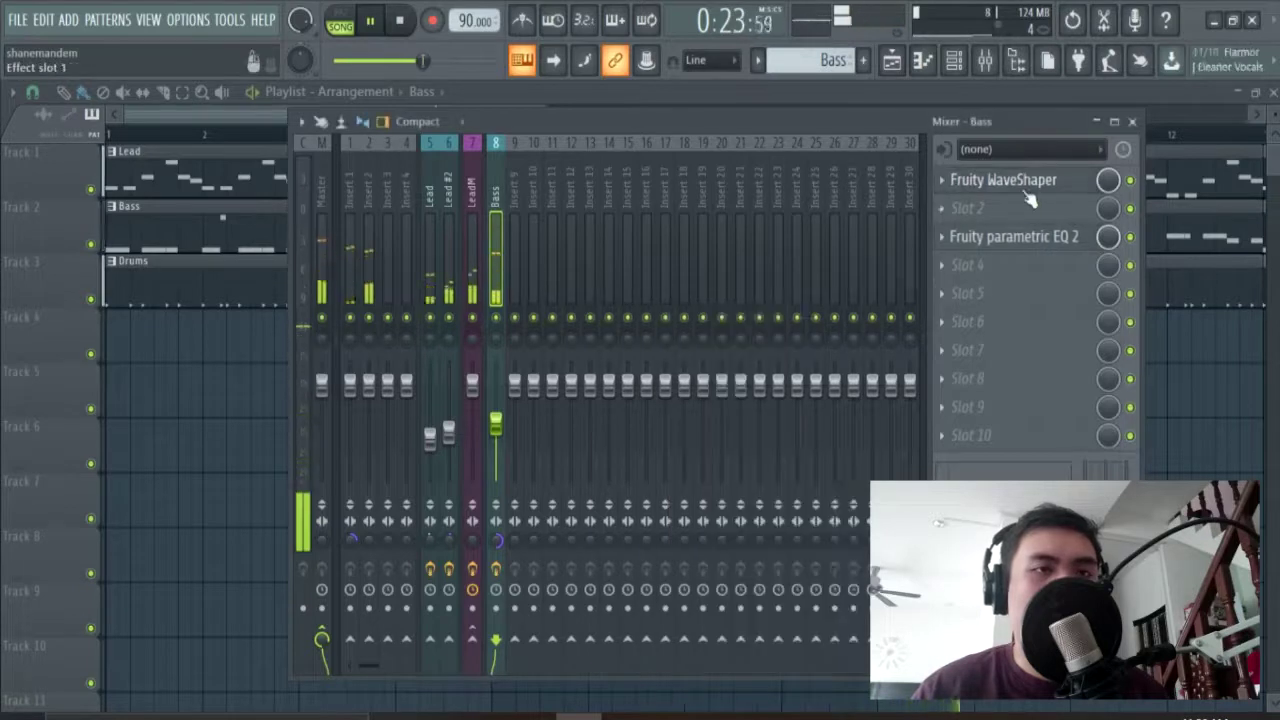
Set the Bass mixer level to about -11.1 dB and listen to the full arrangement in the playlist
drag(499, 425, 499, 429)
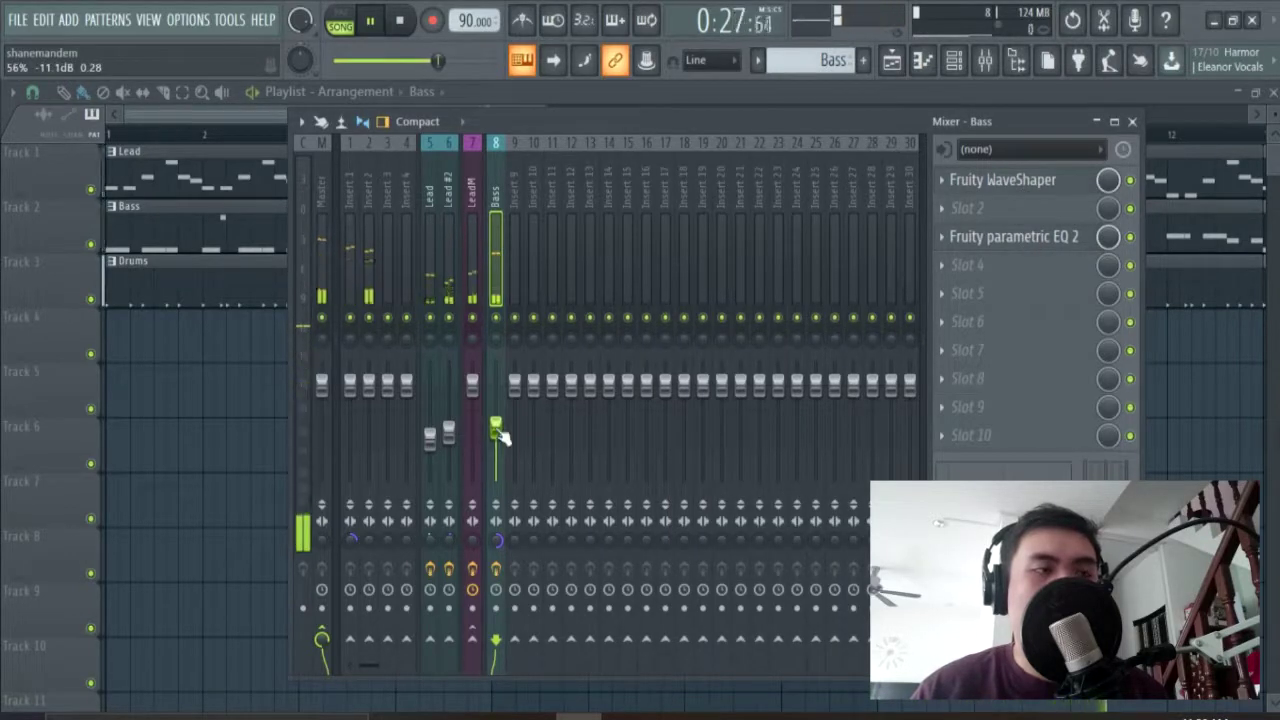
key(F9)
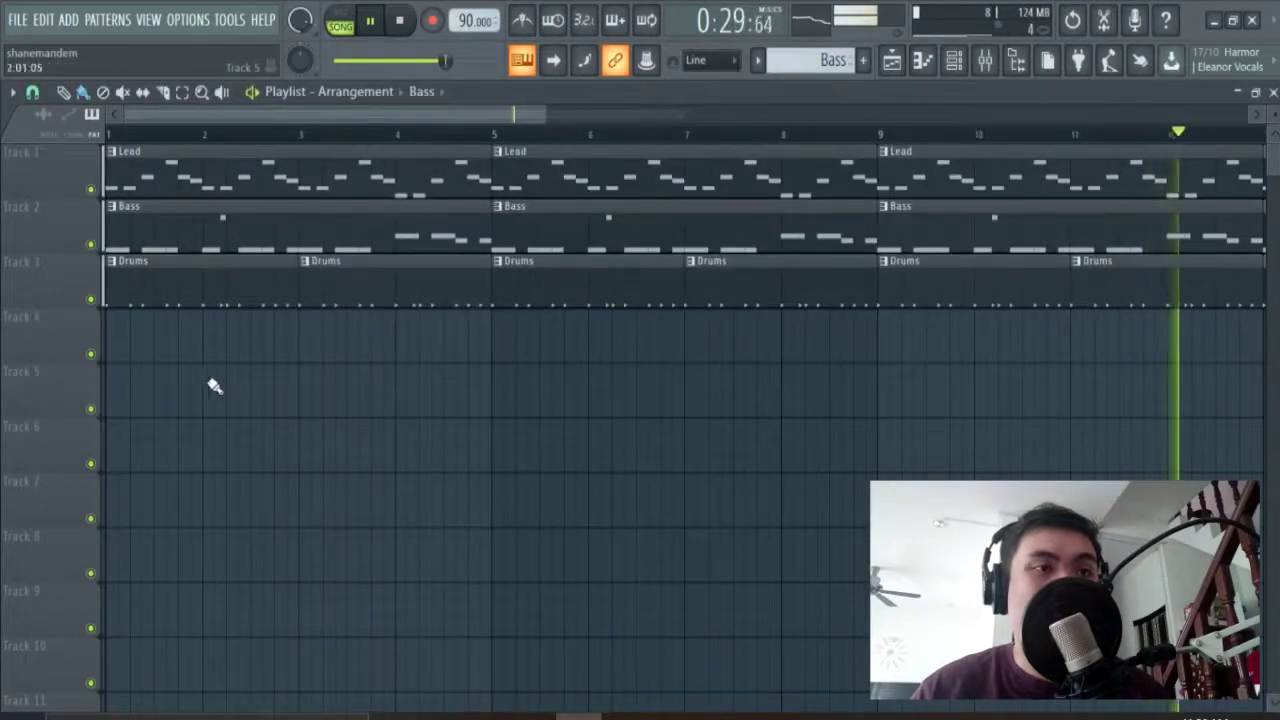
scroll(208, 385, down, 3)
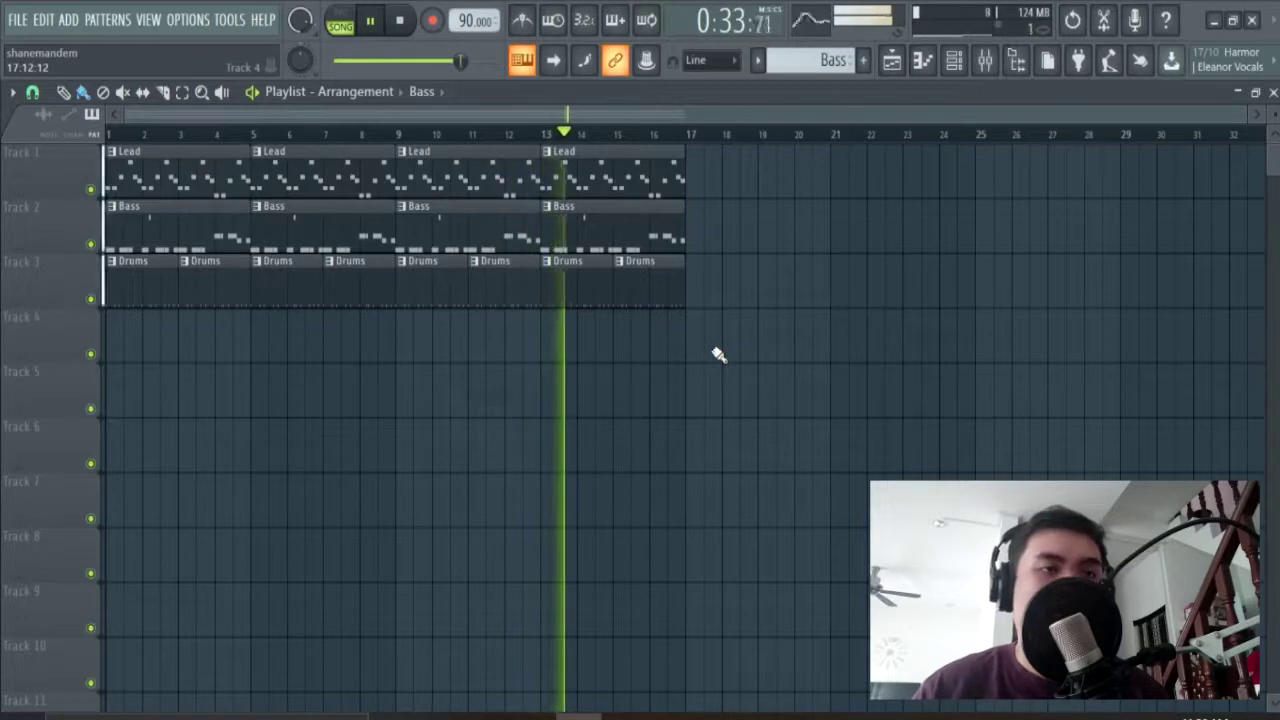
key(space)
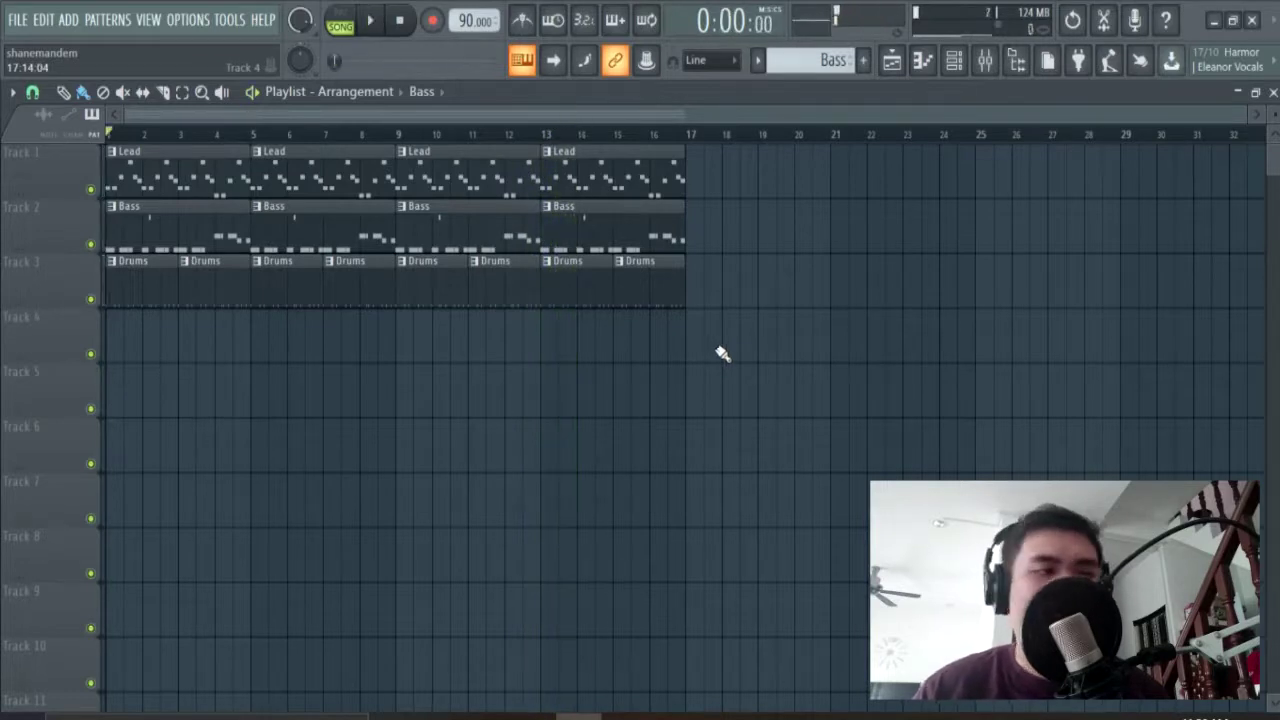
key(ctrl+a)
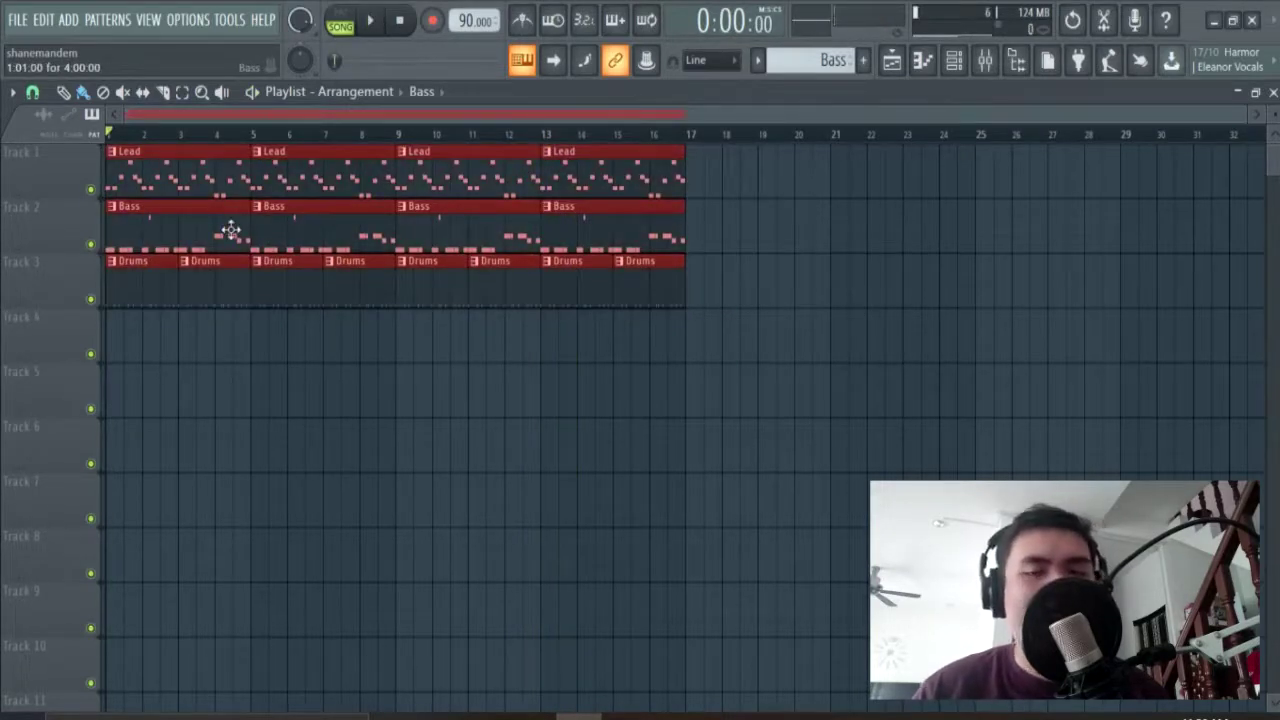
drag(208, 181, 340, 214)
key(ctrl+z)
key(ctrl+d)
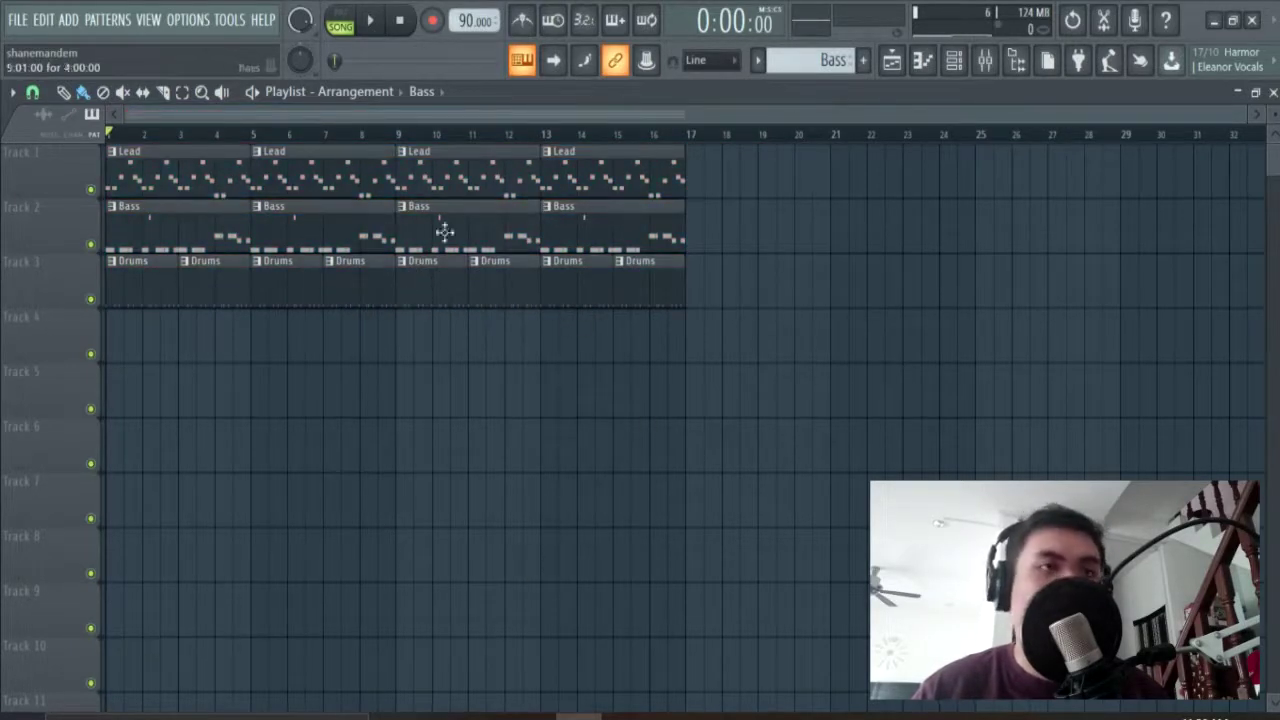
Create a new pattern named Hat
click(866, 64)
text(Hat)
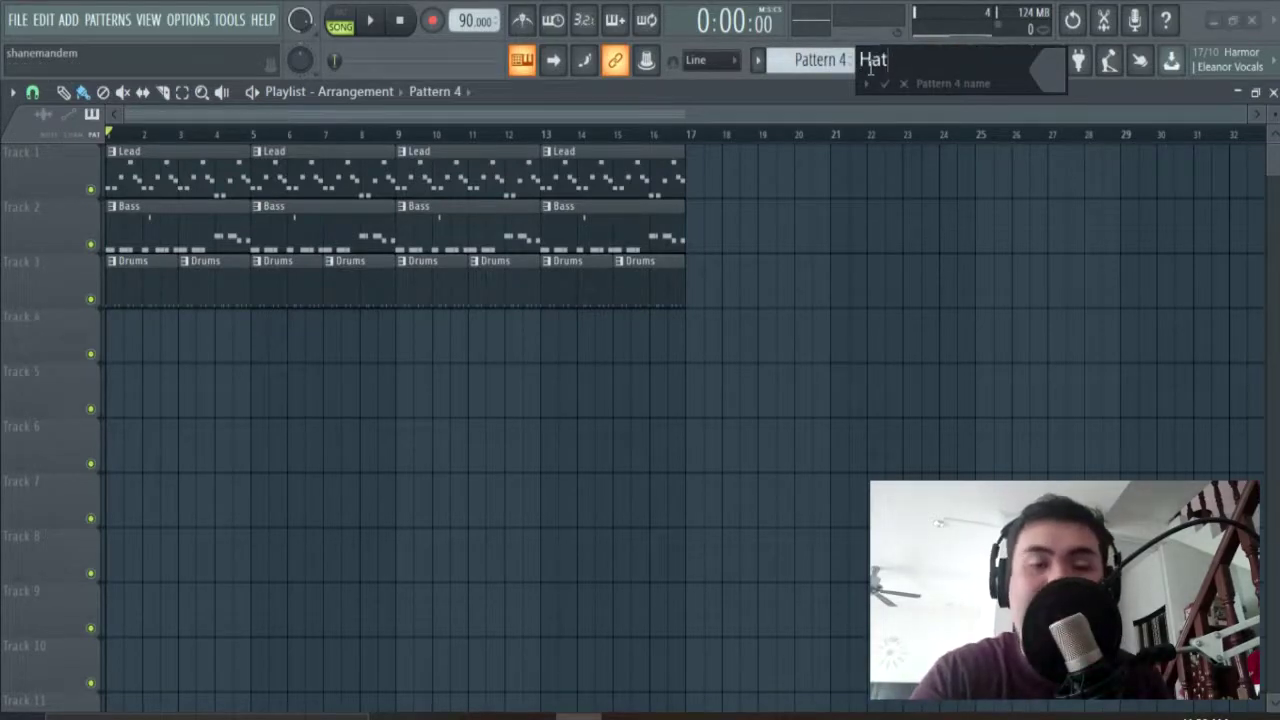
key(Return)
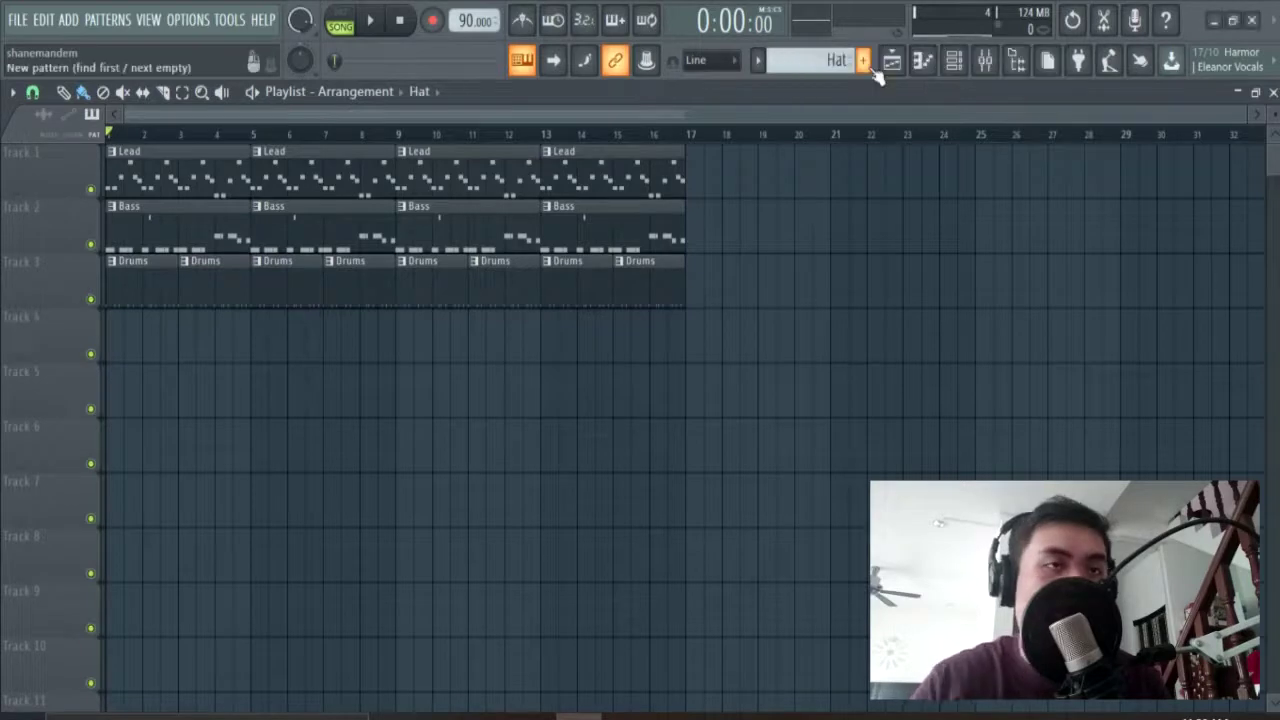
In the 808 HiHat piano roll of the Hat pattern, place seven consecutive two-step C5 notes from the start of bar 1
click(952, 62)
drag(580, 527, 836, 171)
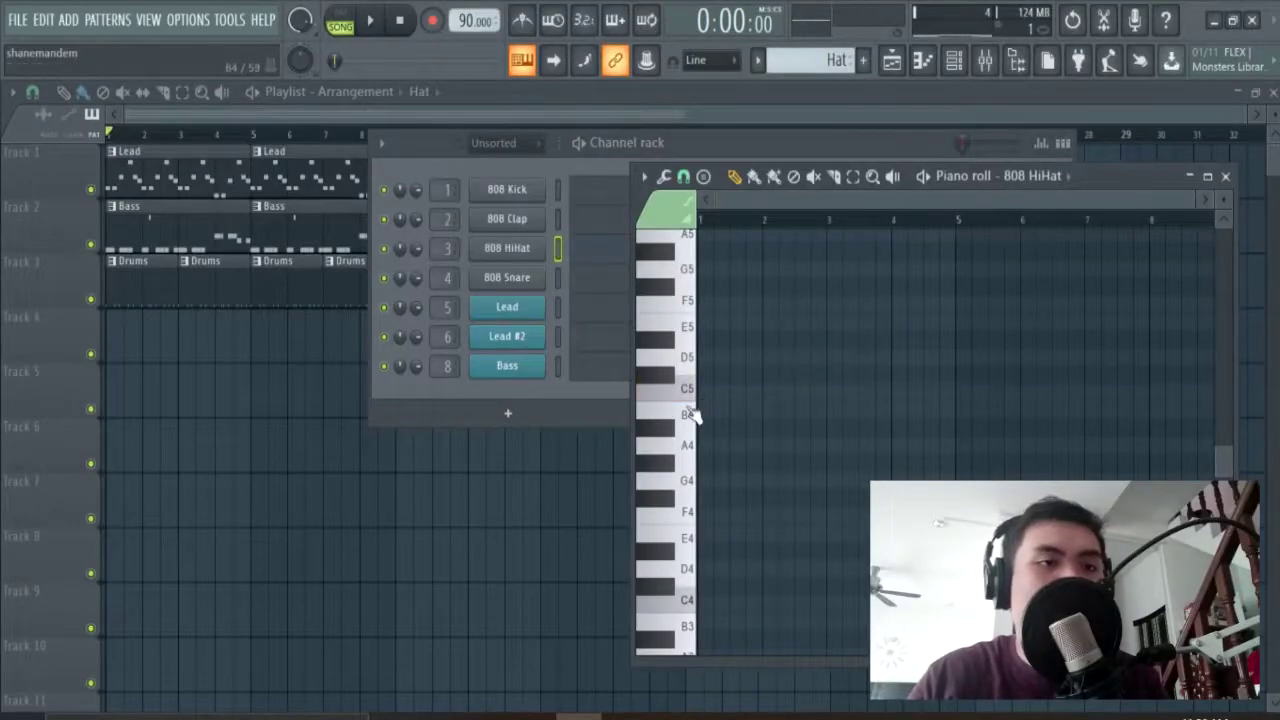
ctrl+scroll(750, 392, up, 3)
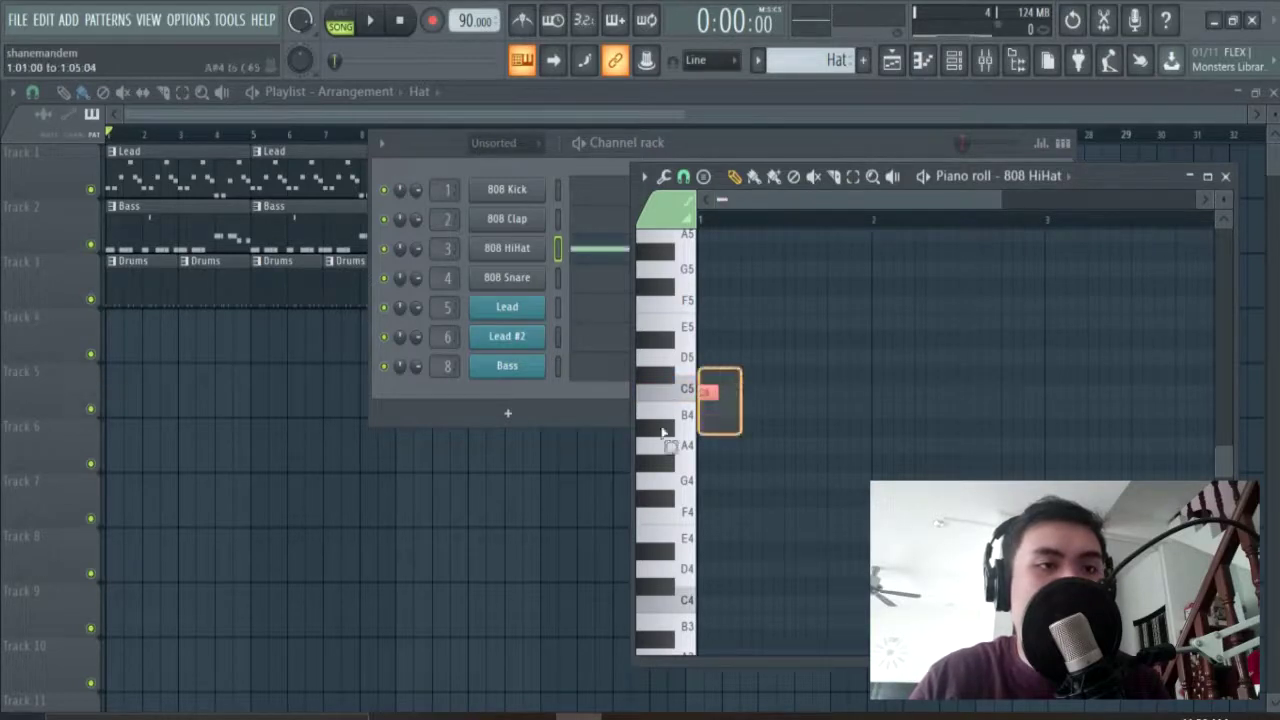
Switch playback to pattern mode and audition the hi-hat notes on their own
key(space)
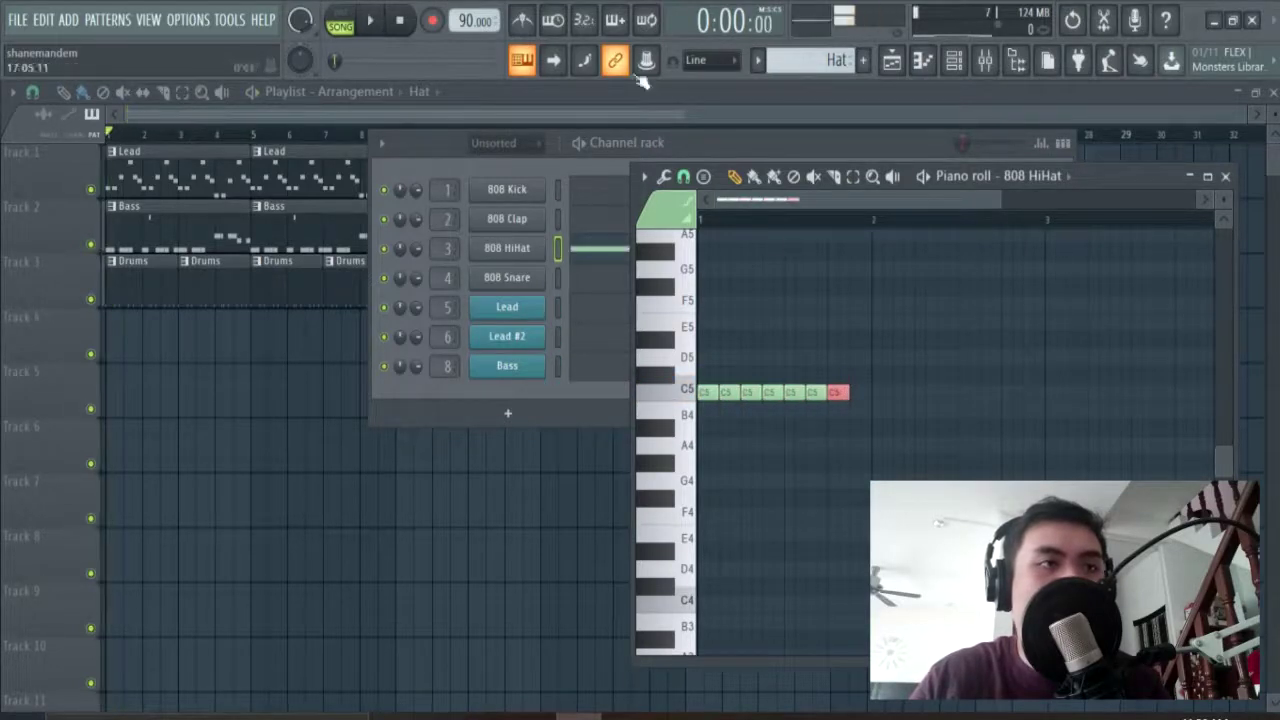
click(358, 25)
key(space)
key(space)
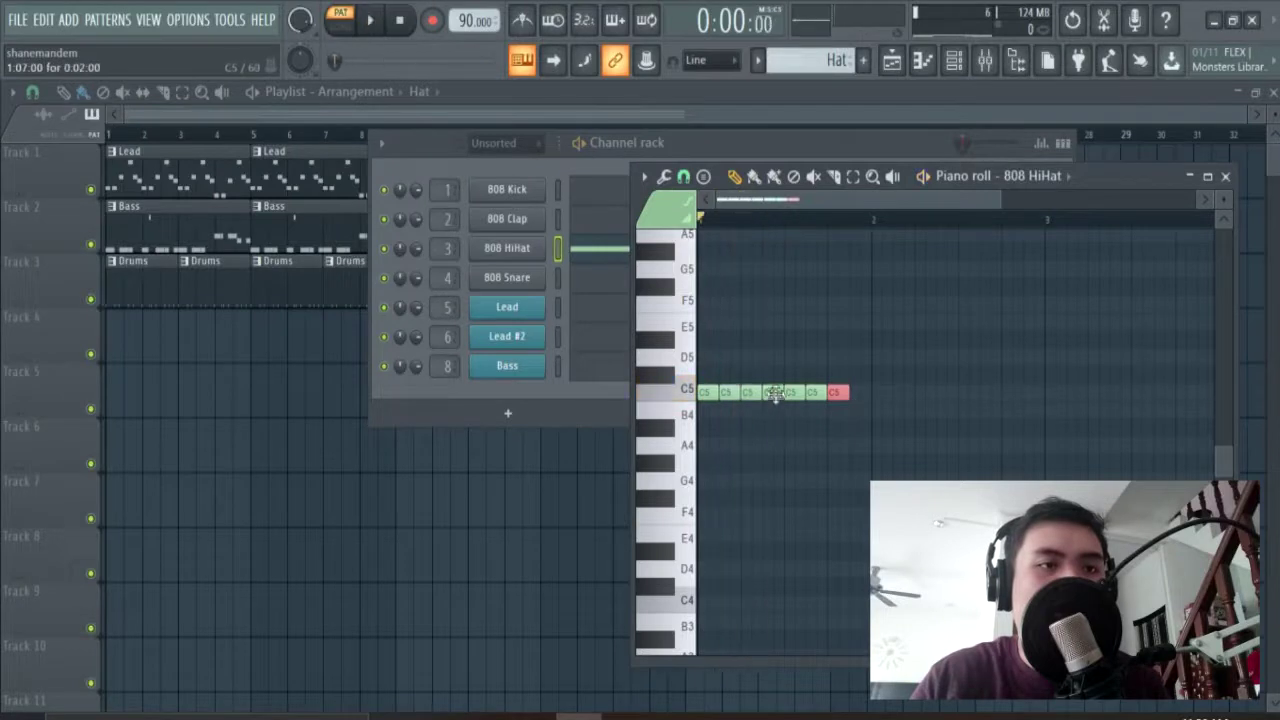
Extend the row of two-step C5 hi-hat notes in the Hat pattern so it fills four bars
key(space)
click(858, 392)
key(space)
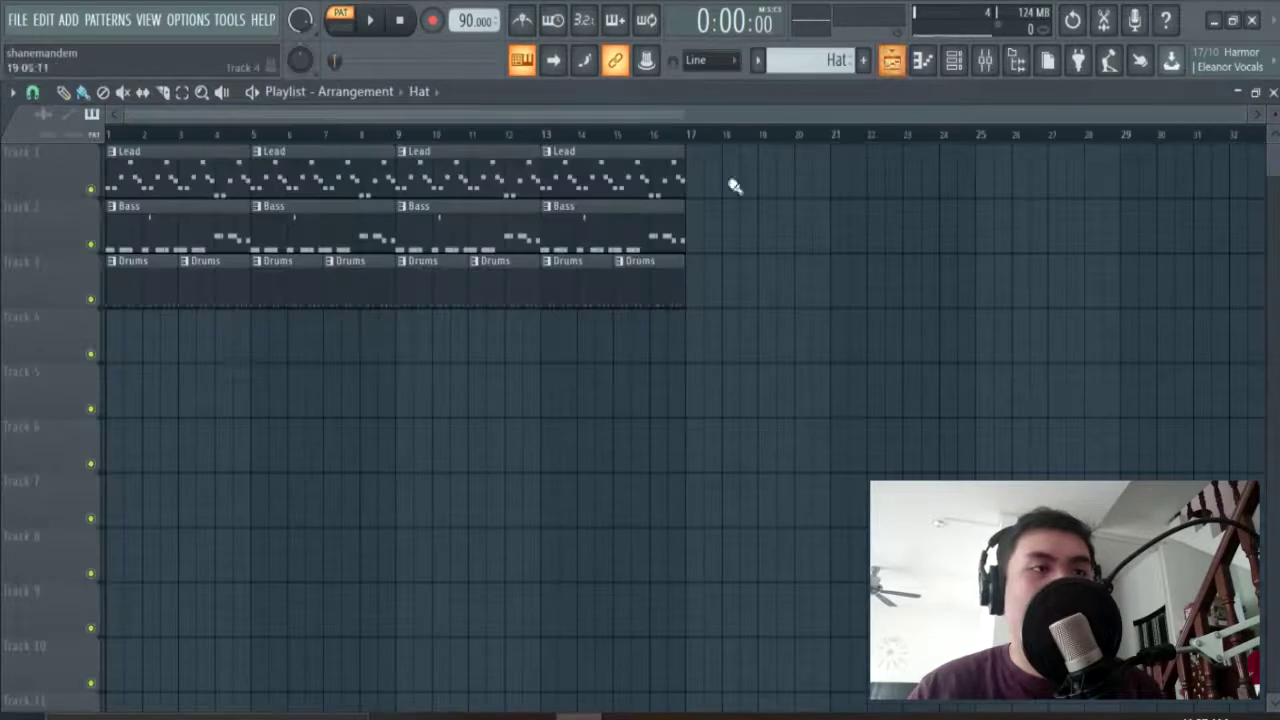
Place four Hat pattern clips on Track 4 of the playlist, covering bars 1 to 16, and remove the surplus clip
click(208, 350)
drag(208, 350, 783, 358)
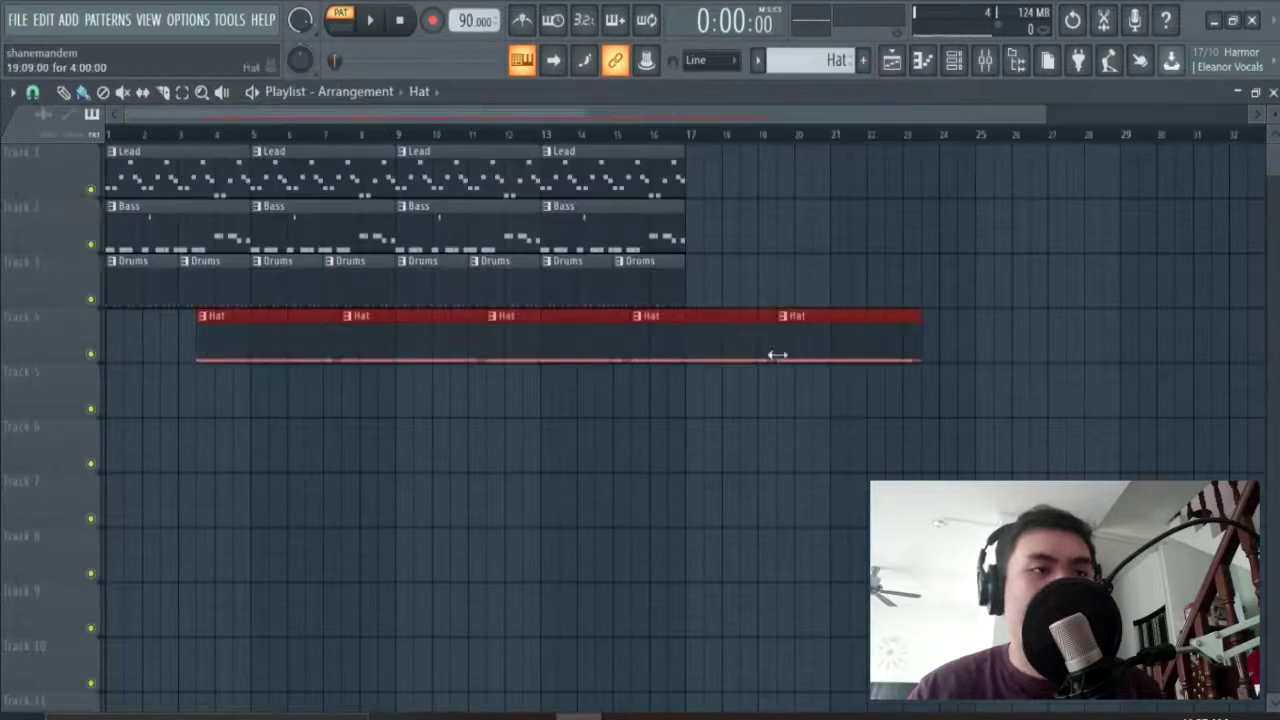
drag(395, 350, 303, 350)
right_click(764, 345)
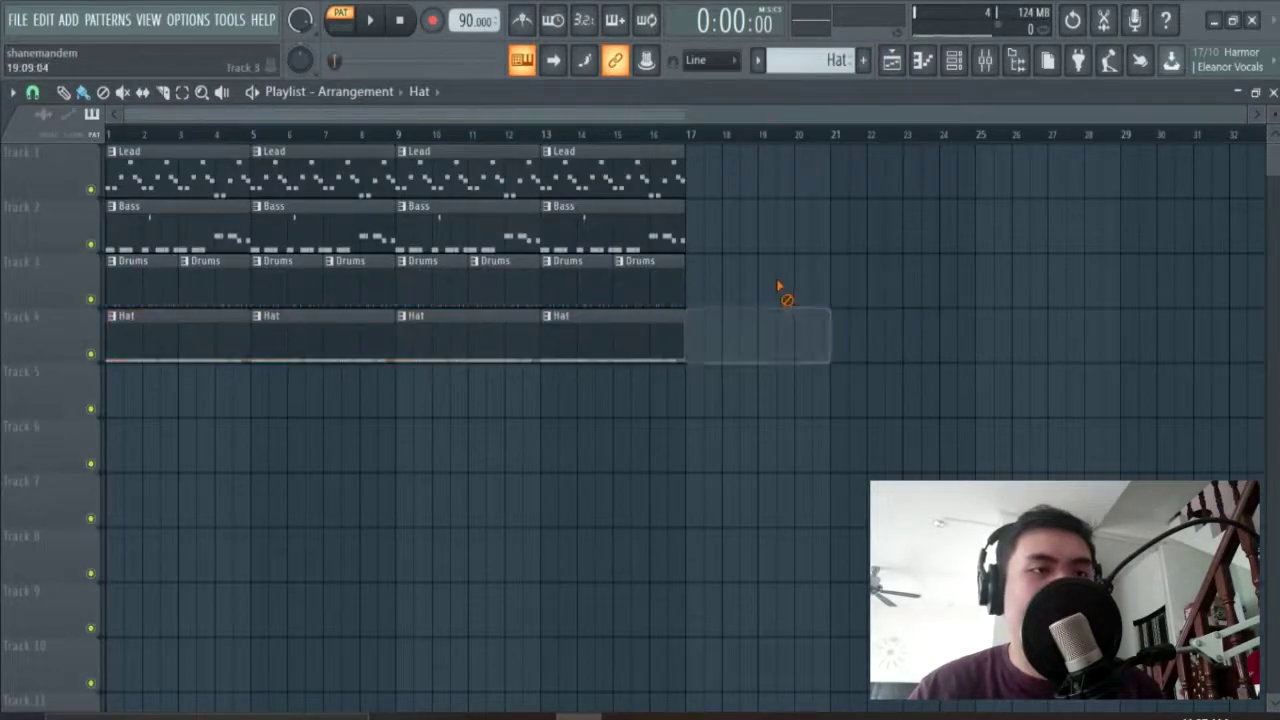
Mute the Lead track in the playlist and play the arrangement in song mode
click(90, 188)
drag(35, 196, 43, 194)
key(space)
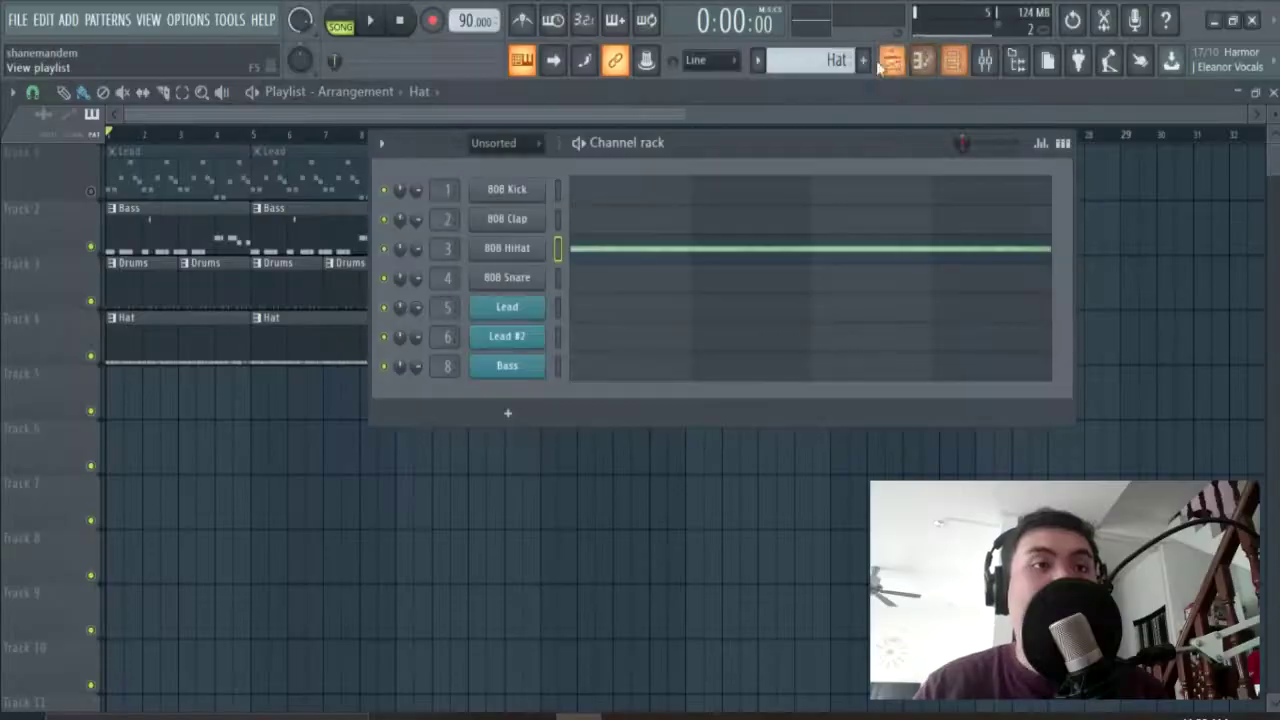
Create a new pattern named Rides and show the sample browser
click(865, 61)
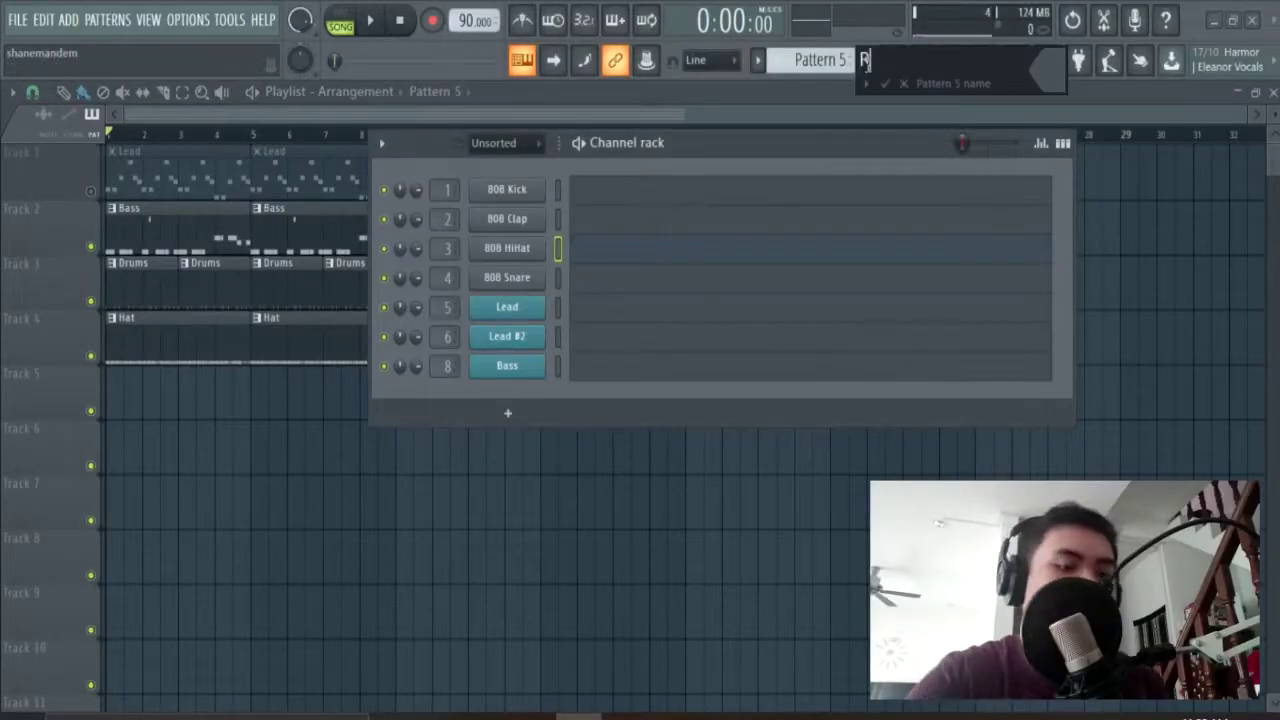
key(Return)
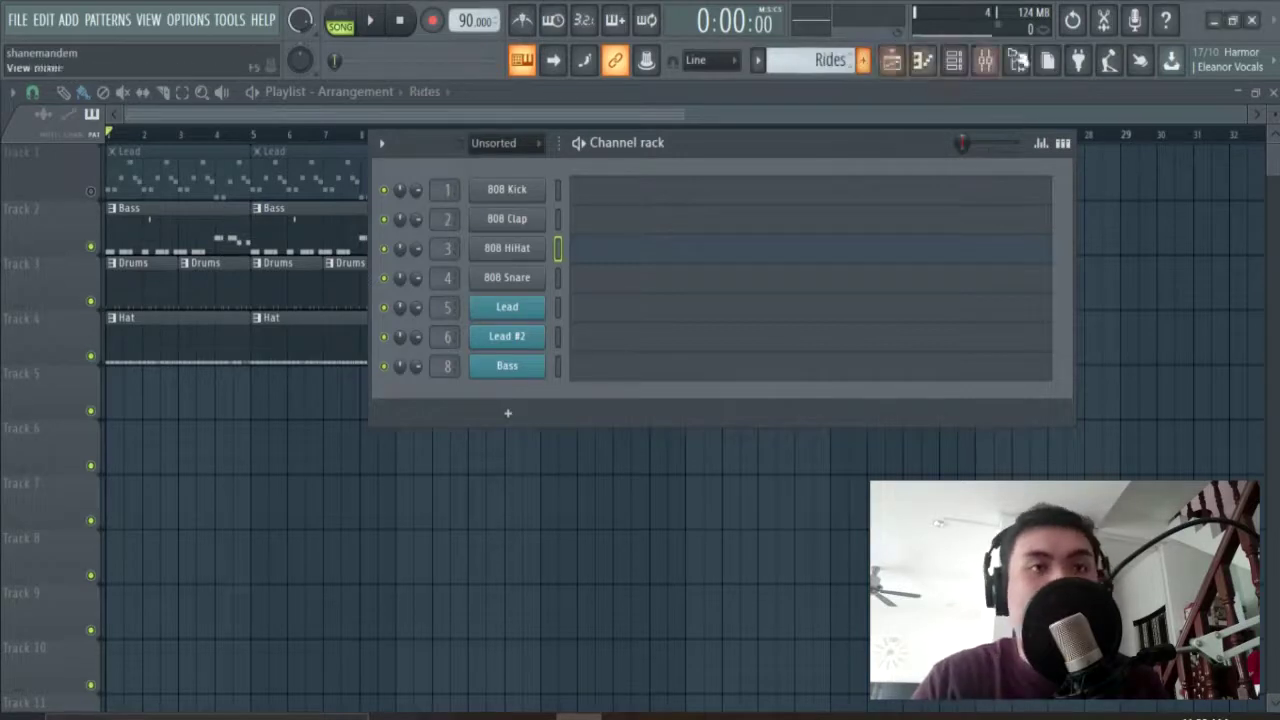
click(1014, 62)
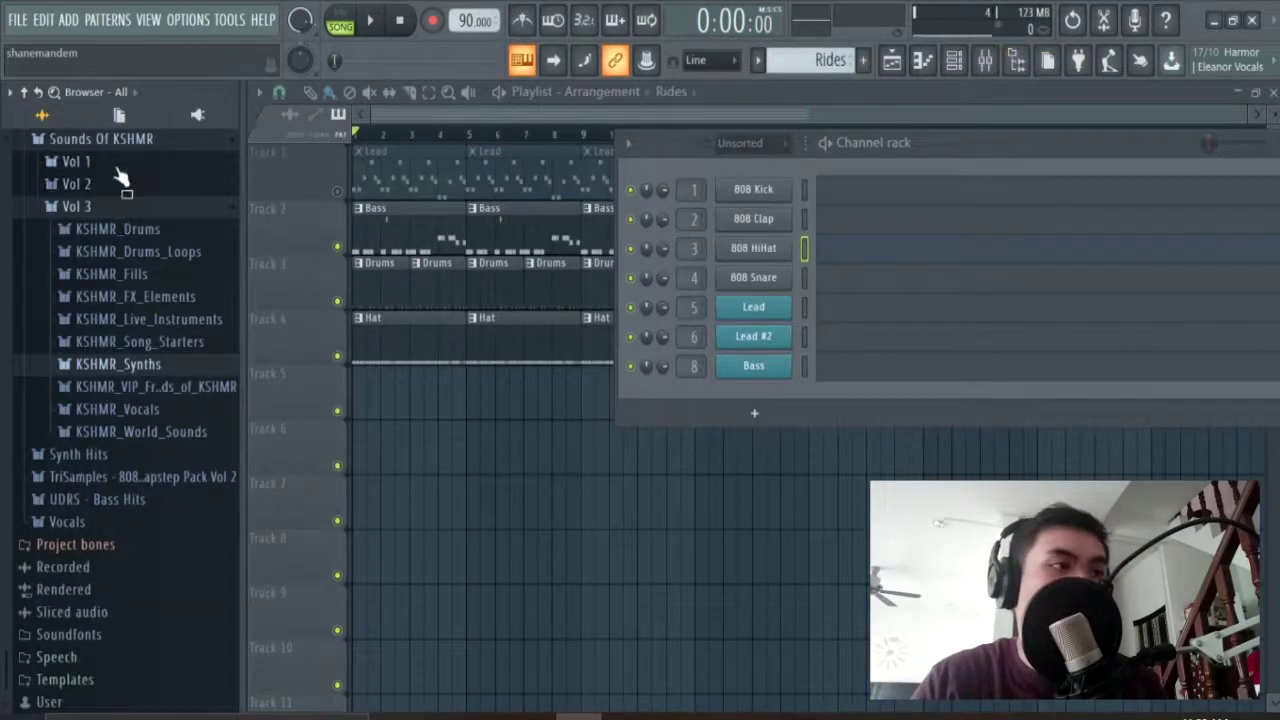
Collapse the Sounds Of KSHMR folder and open the Cymbals folder of the Drums pack
click(126, 139)
scroll(91, 300, up, 5)
scroll(86, 418, down, 2)
scroll(123, 337, down, 5)
scroll(114, 337, up, 5)
click(86, 344)
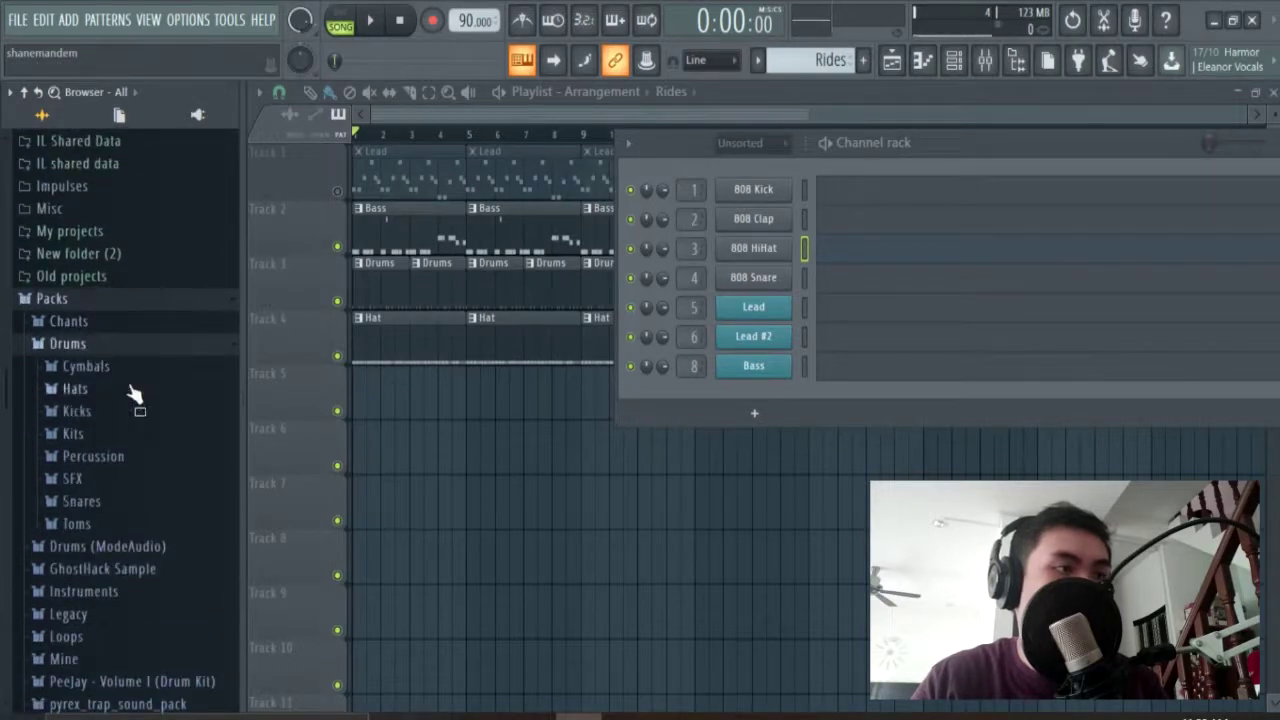
click(126, 366)
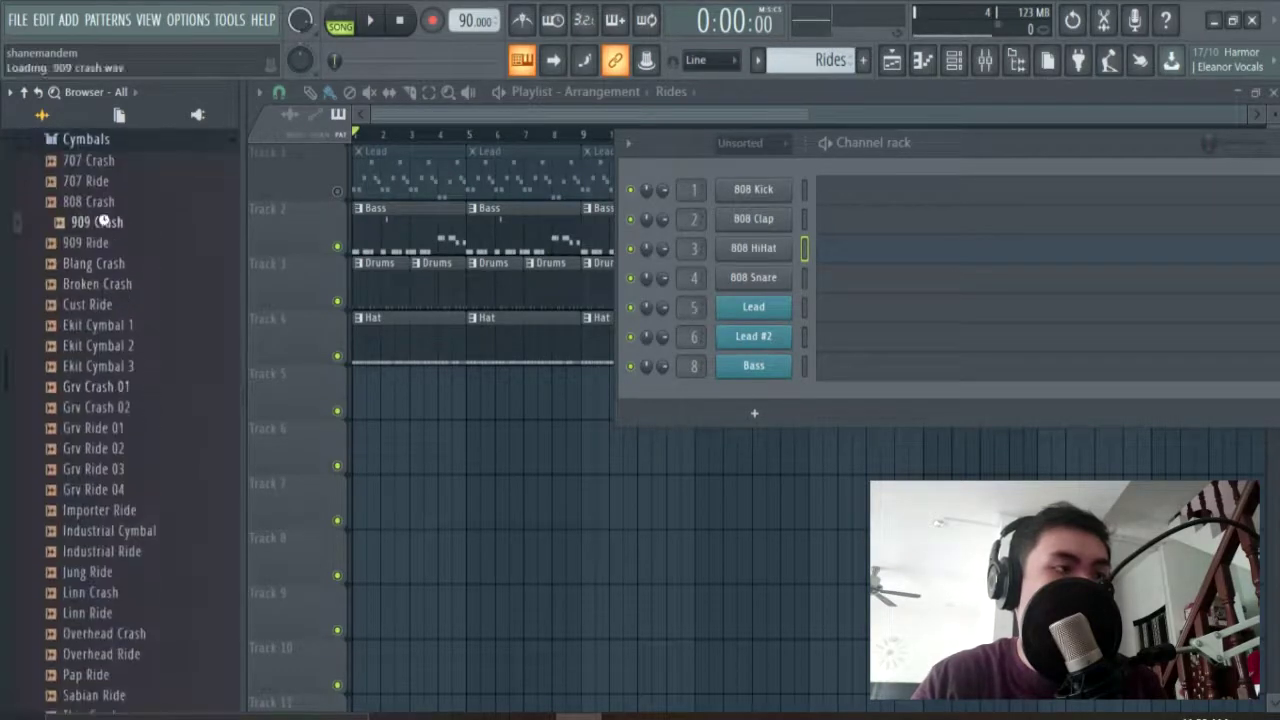
Audition cymbal samples, add Importer Ride as a new channel beneath 808 HiHat, and hide the browser
click(160, 285)
click(150, 512)
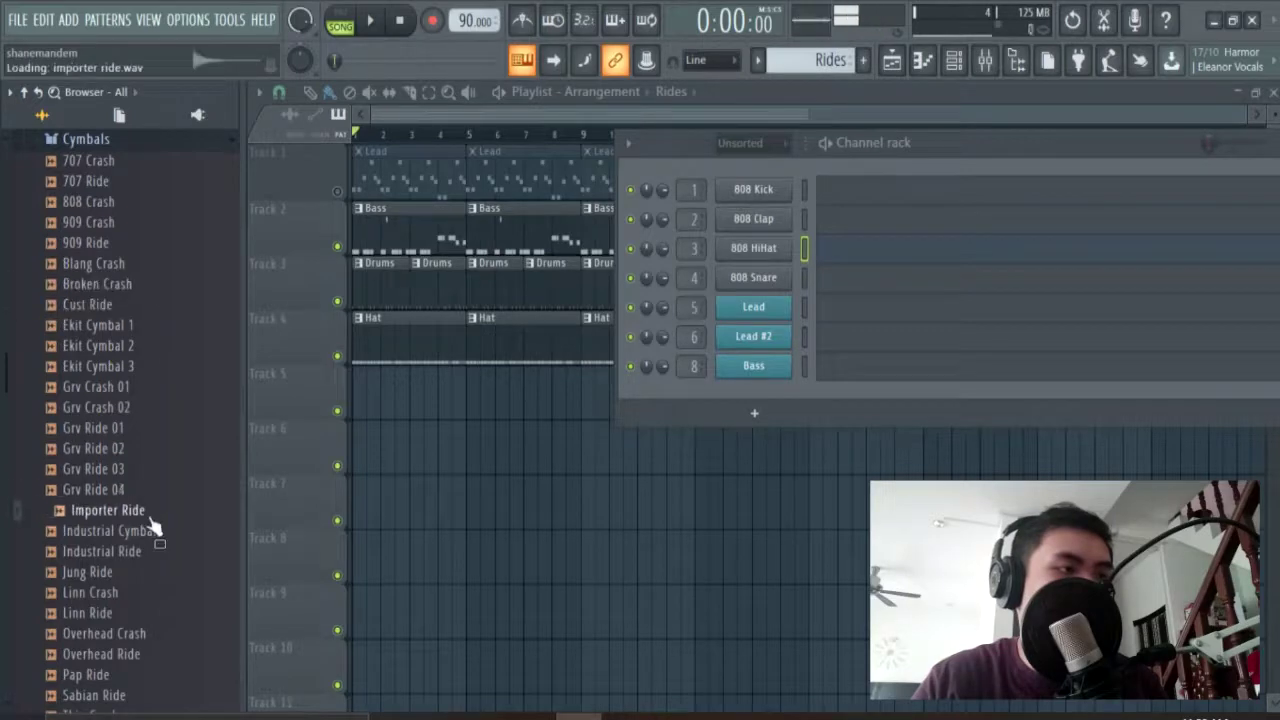
scroll(150, 382, down, 7)
scroll(155, 213, up, 3)
click(134, 346)
drag(134, 306, 748, 279)
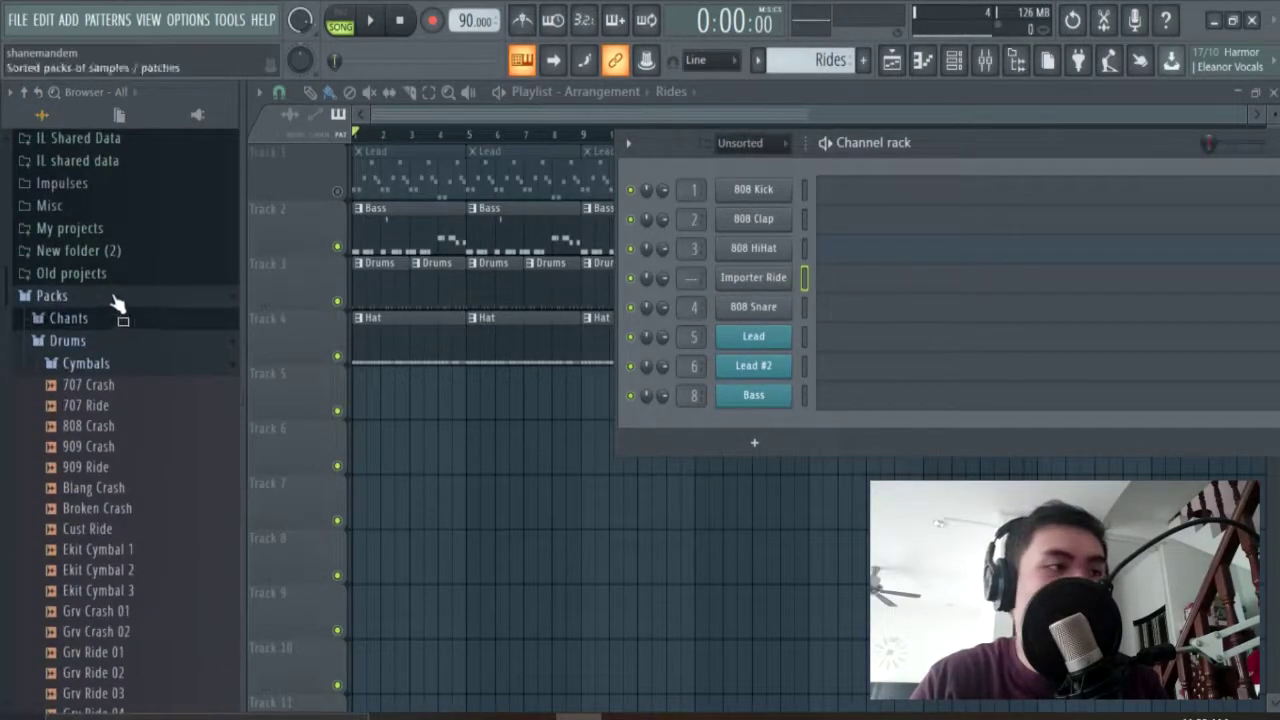
key(alt+F8)
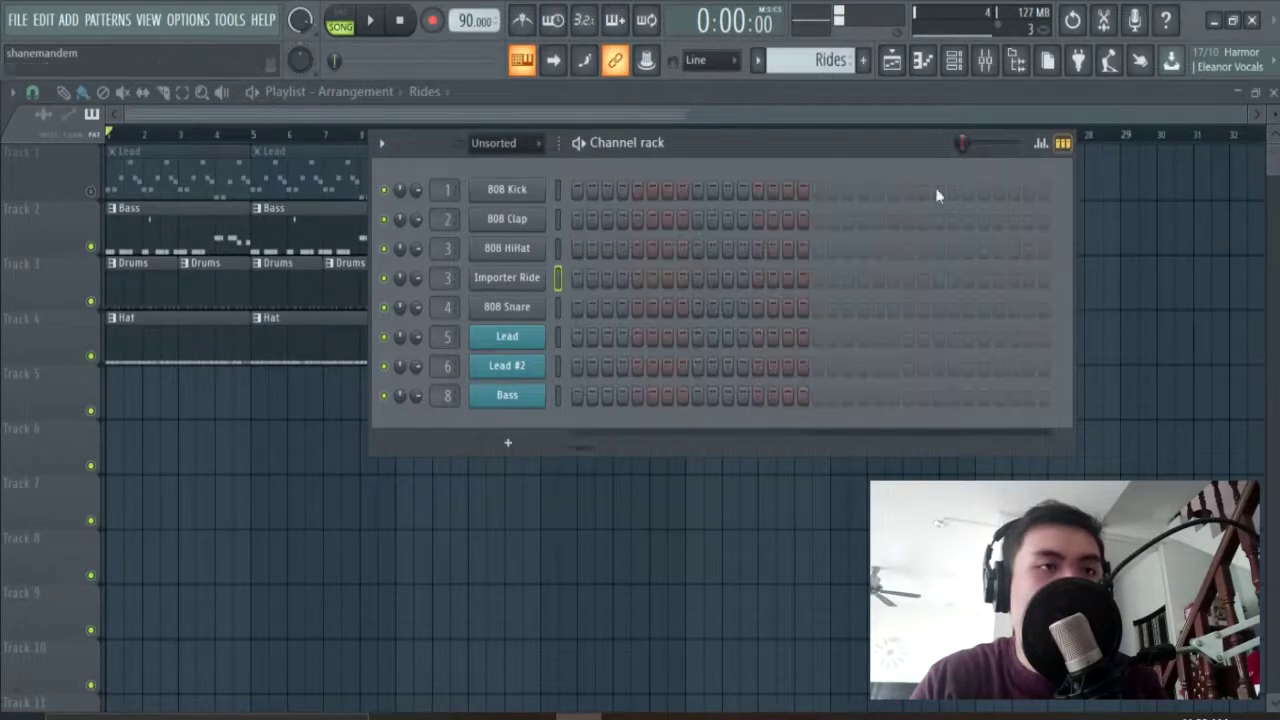
Shorten the tail of the Importer Ride sample with the precomputed Out fade
click(495, 302)
click(554, 208)
click(530, 279)
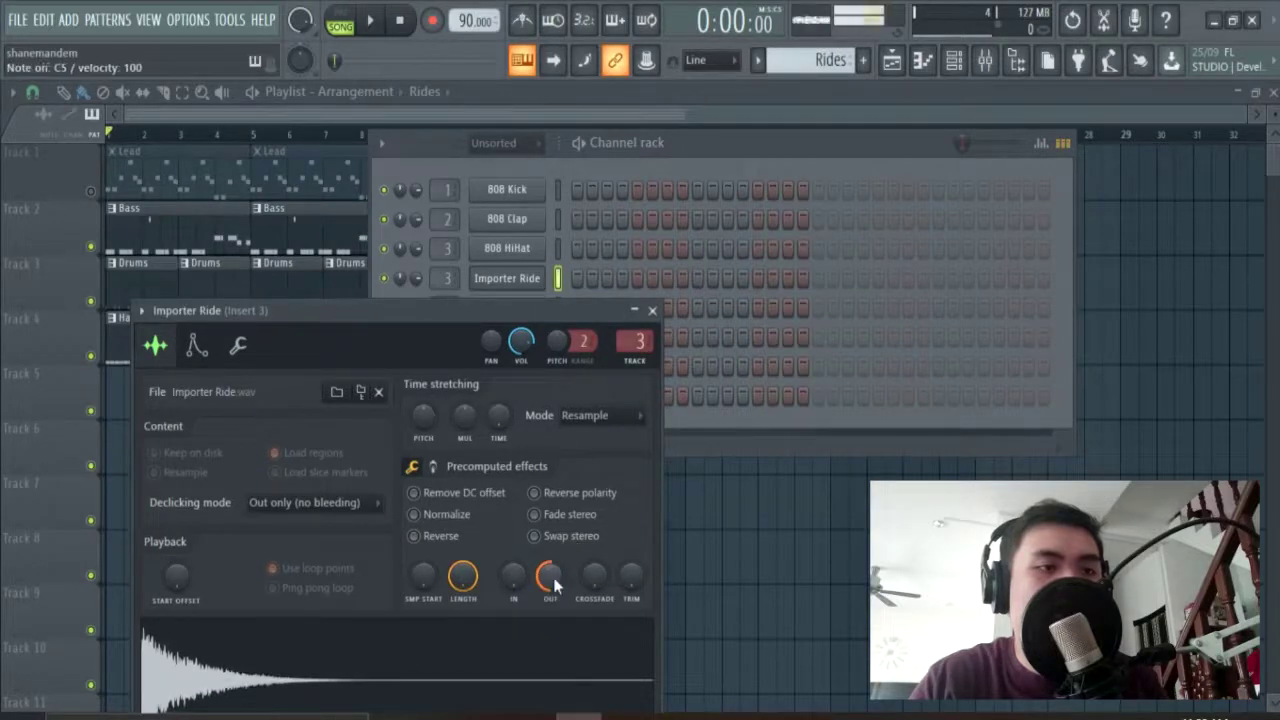
click(652, 311)
Place Importer Ride hits on steps 3, 7, 11 and 15 of the Rides pattern and audition it
click(607, 278)
click(667, 278)
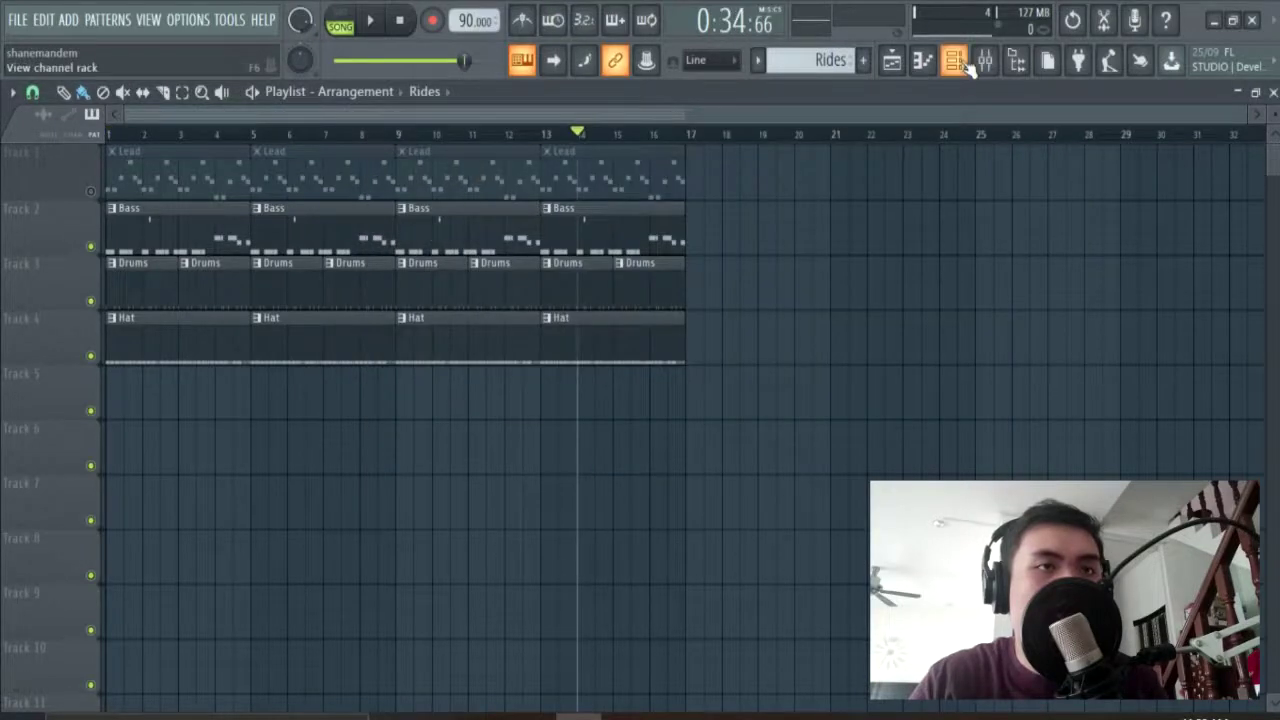
click(964, 62)
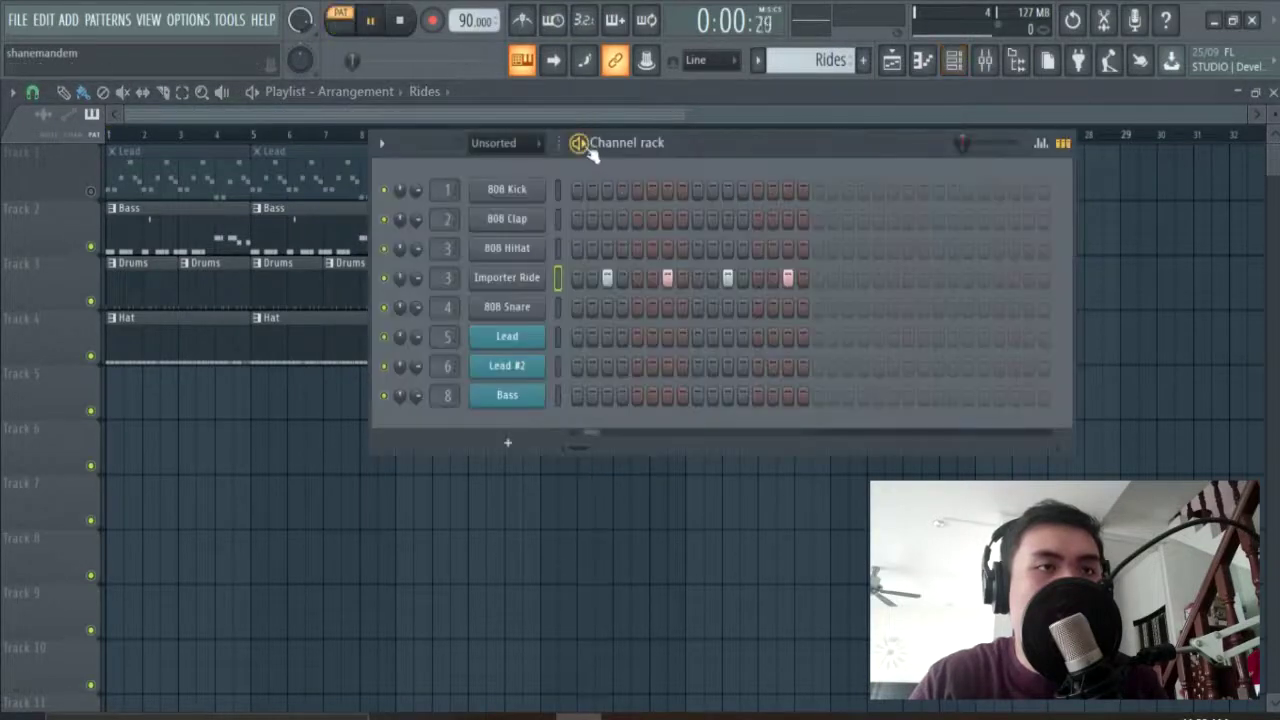
Paint Rides pattern clips along Track 5 from bar 1 to bar 16 and play the song
drag(124, 396, 679, 415)
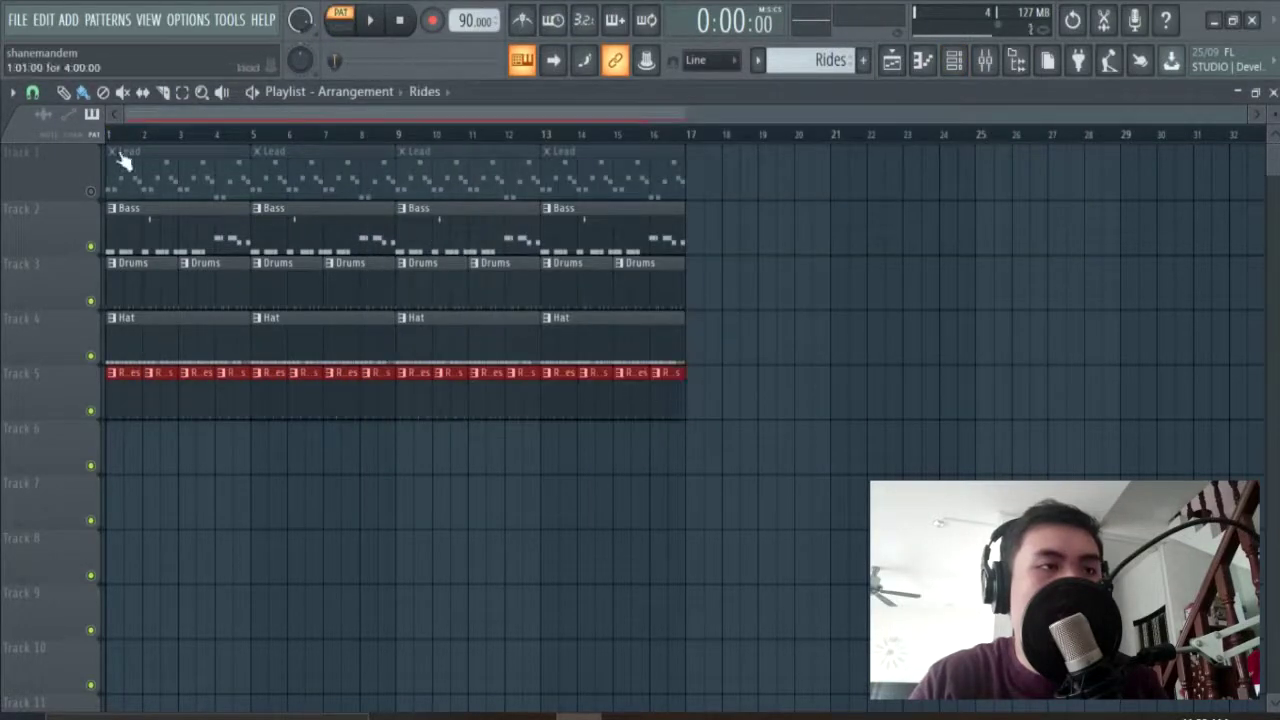
key(l)
key(space)
Lower the mixer level of Insert 3, which carries the hi-hat and ride, to about -9.9 dB
click(960, 62)
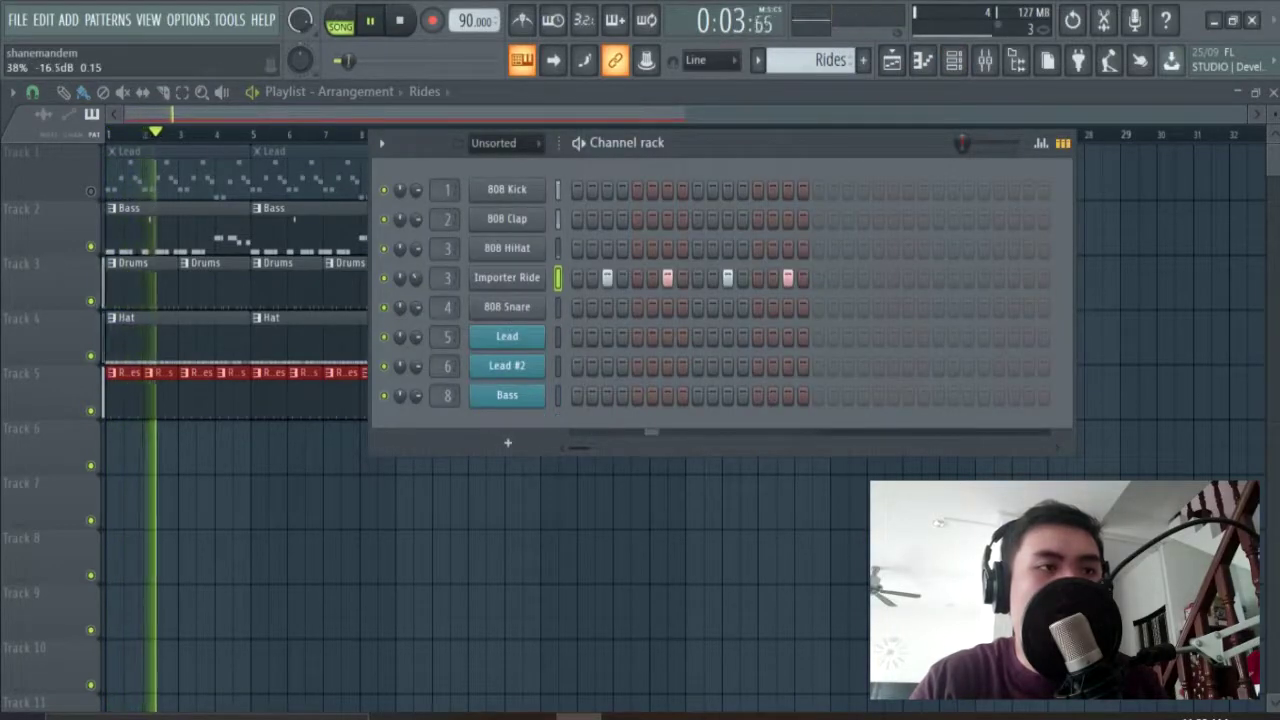
click(985, 62)
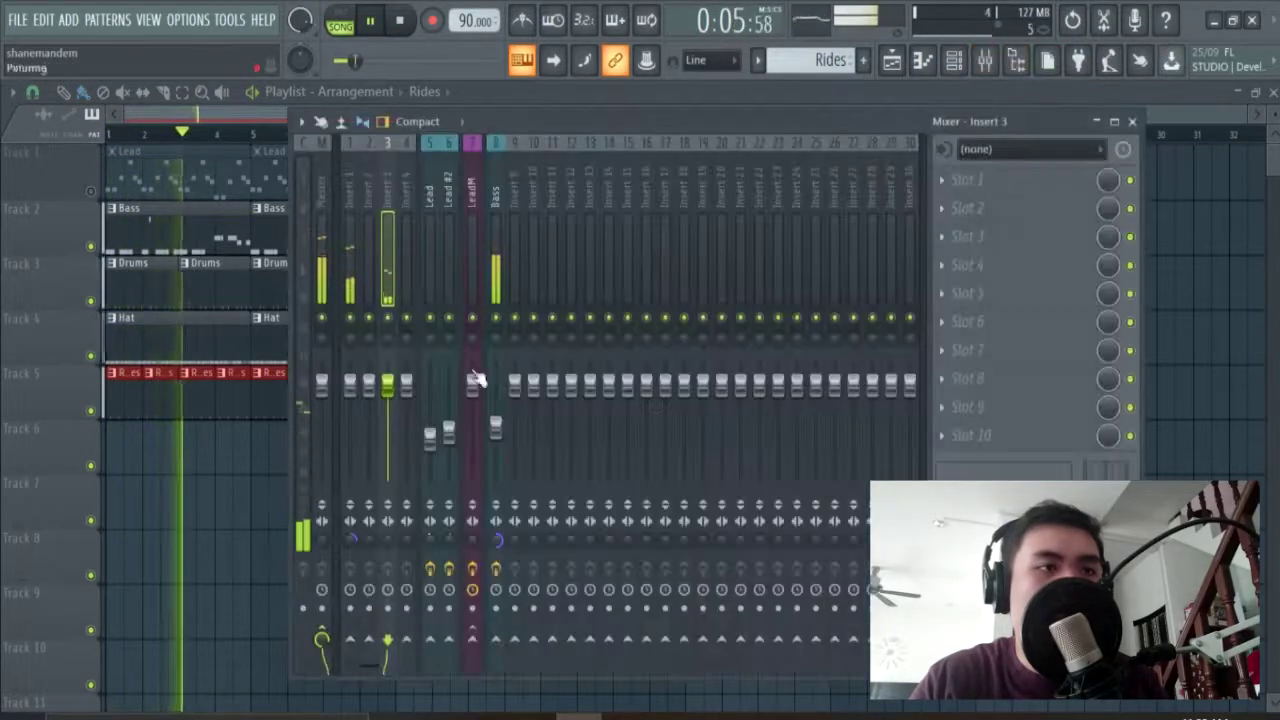
drag(389, 383, 388, 422)
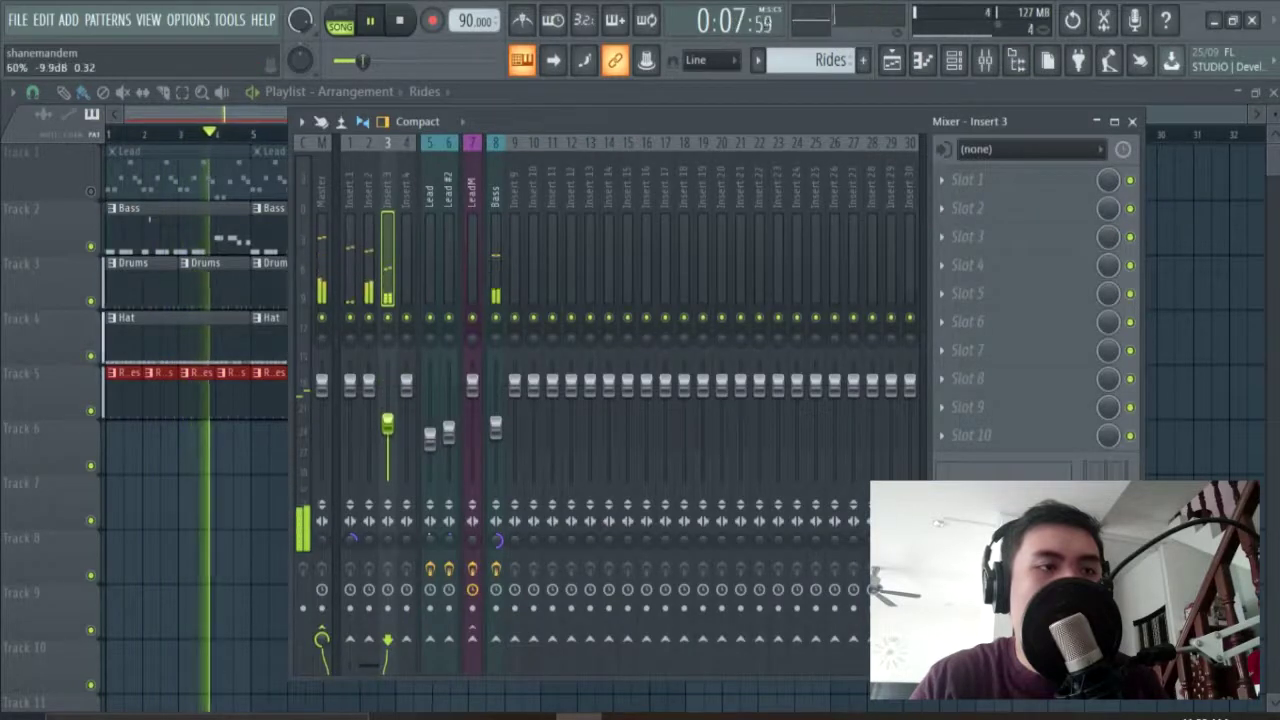
Set the 808 HiHat channel volume to about 85% and raise the Insert 3 mixer level to about -8.0 dB
key(F9)
drag(421, 279, 424, 250)
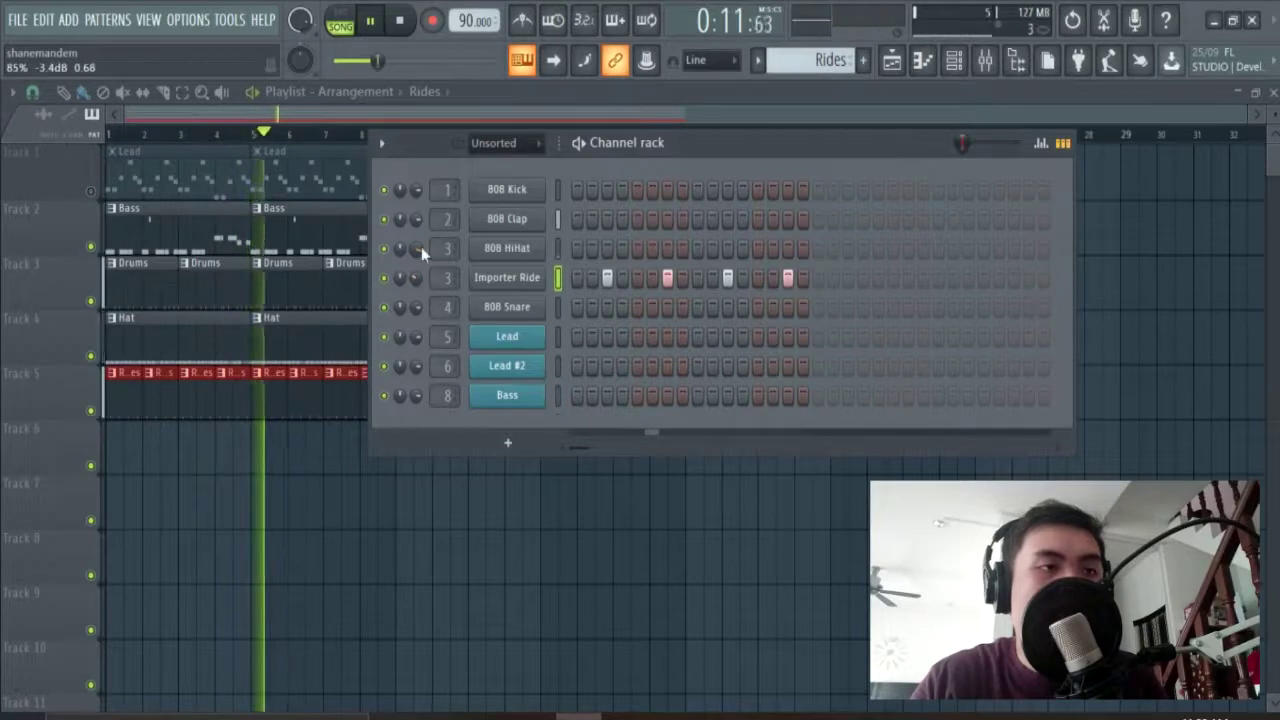
click(987, 63)
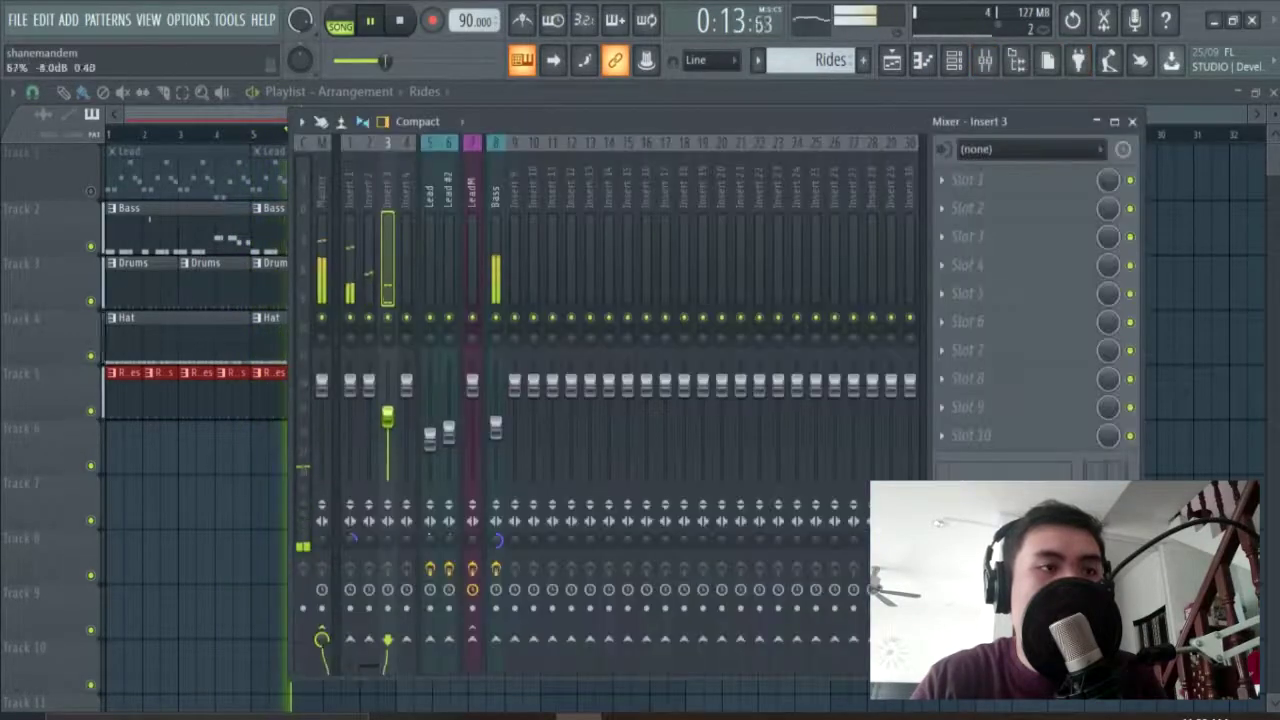
Lower the Insert 2 mixer level to about -3.9 dB while listening, and stop playback
drag(369, 381, 369, 403)
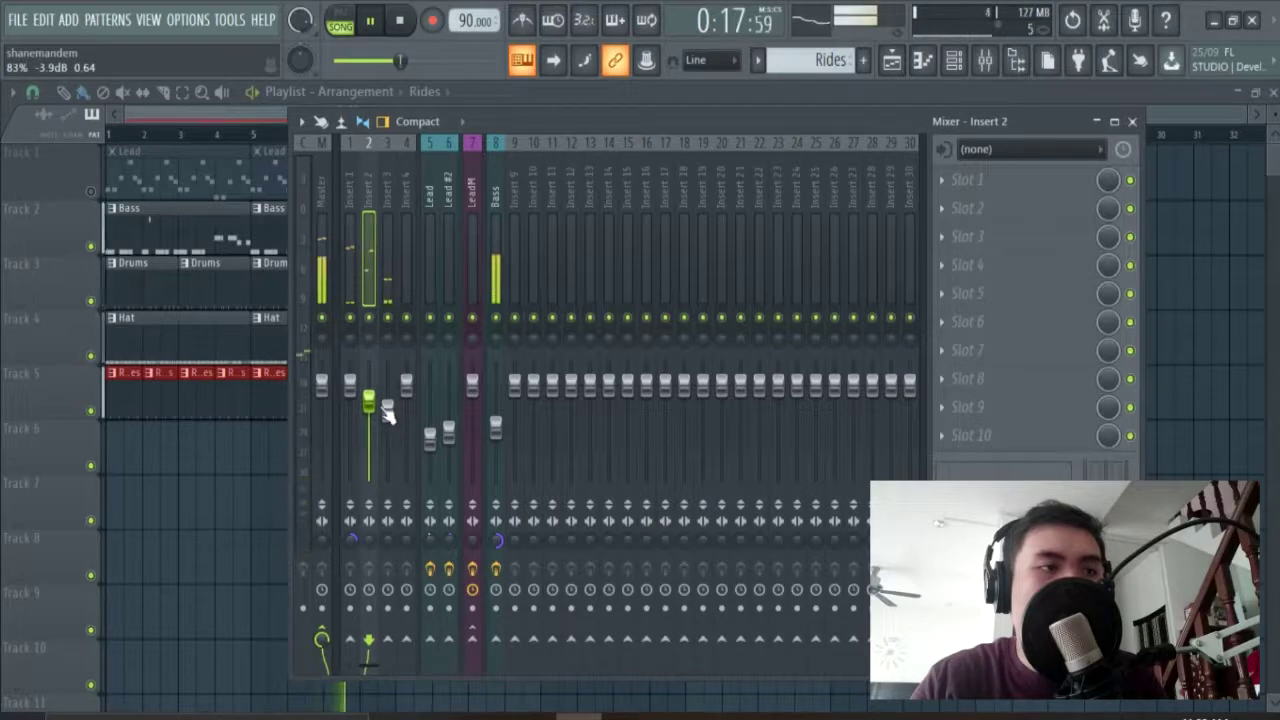
click(350, 330)
key(space)
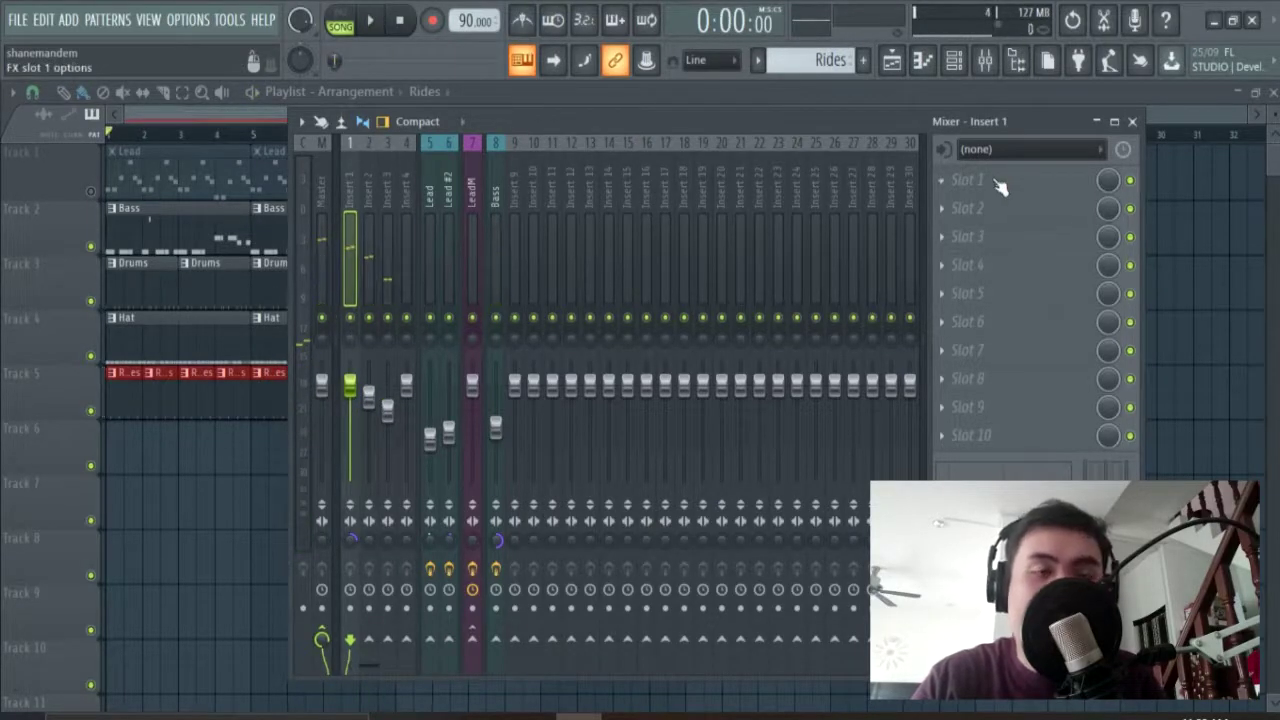
Load Fruity Parametric EQ 2 in slot 1 of Insert 1 and apply its 20Hz + 18kHz cut preset
click(998, 187)
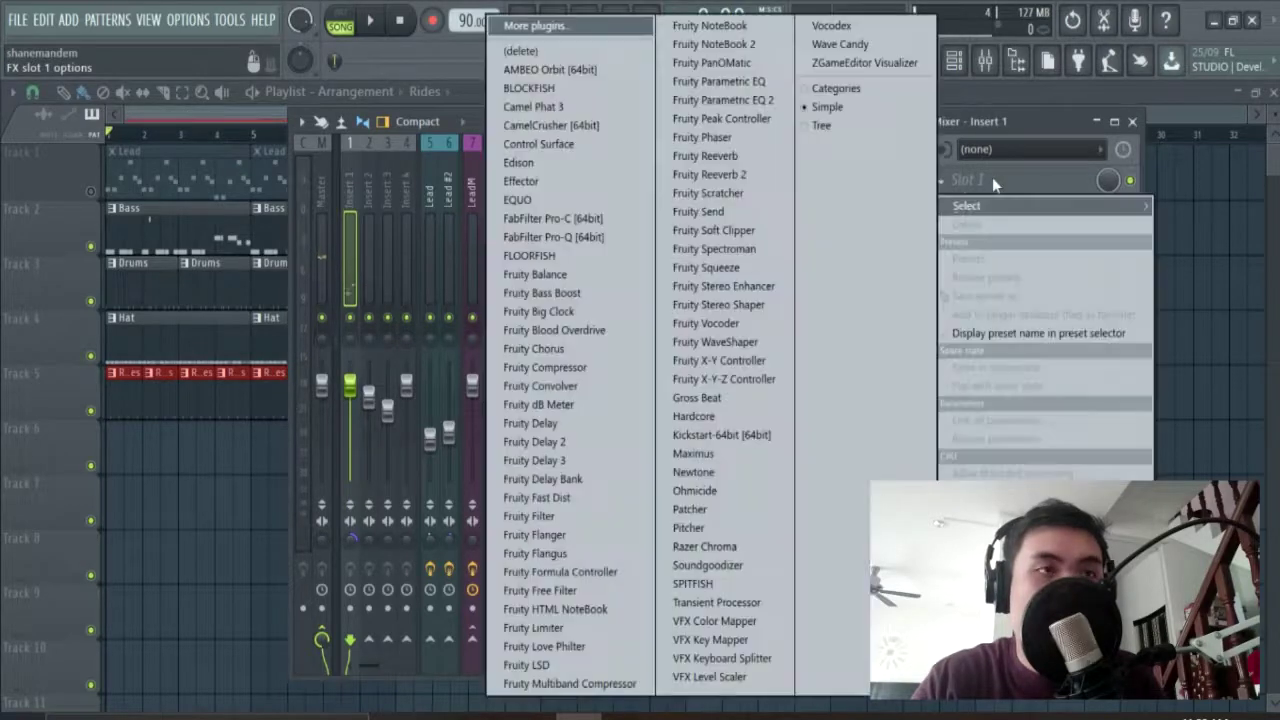
click(765, 97)
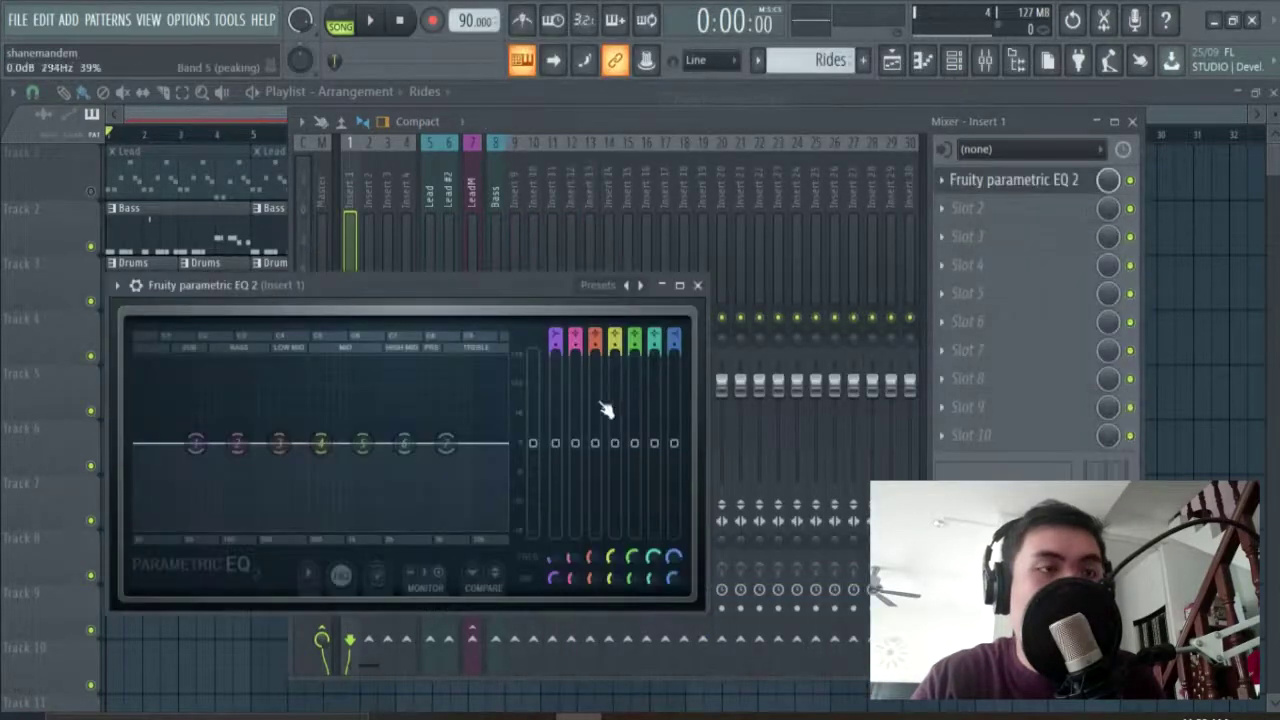
click(640, 286)
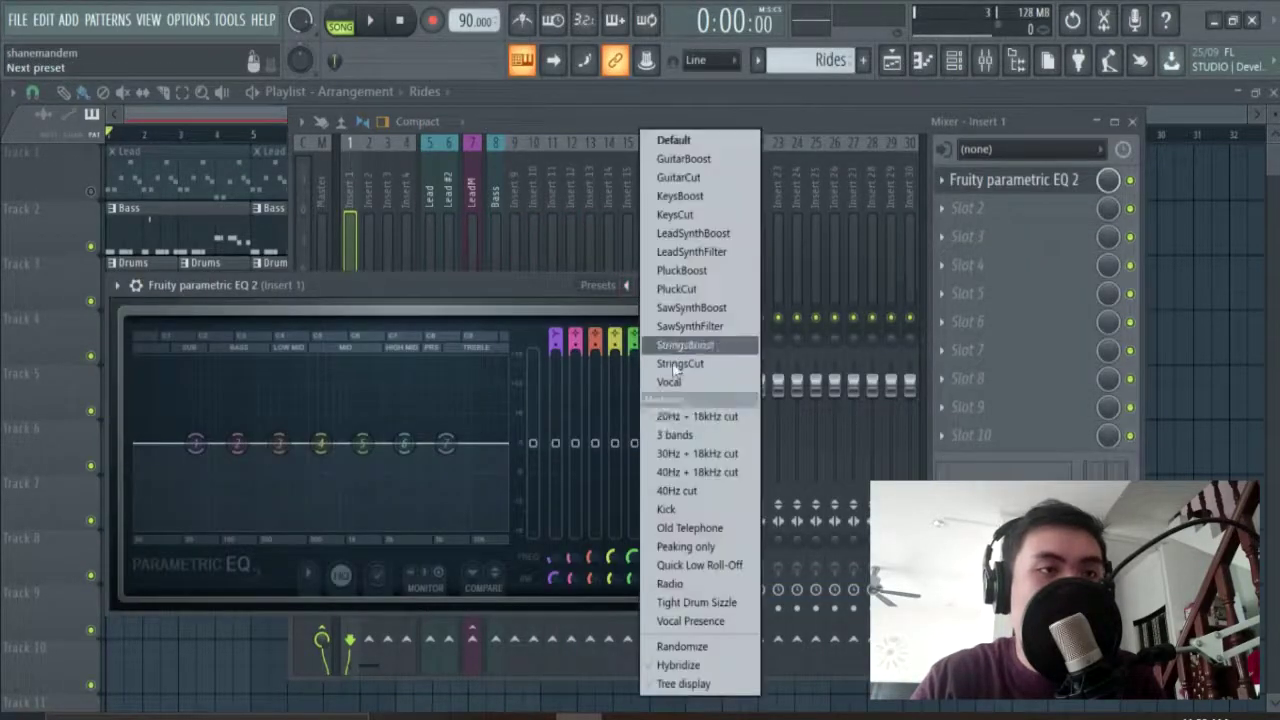
click(712, 422)
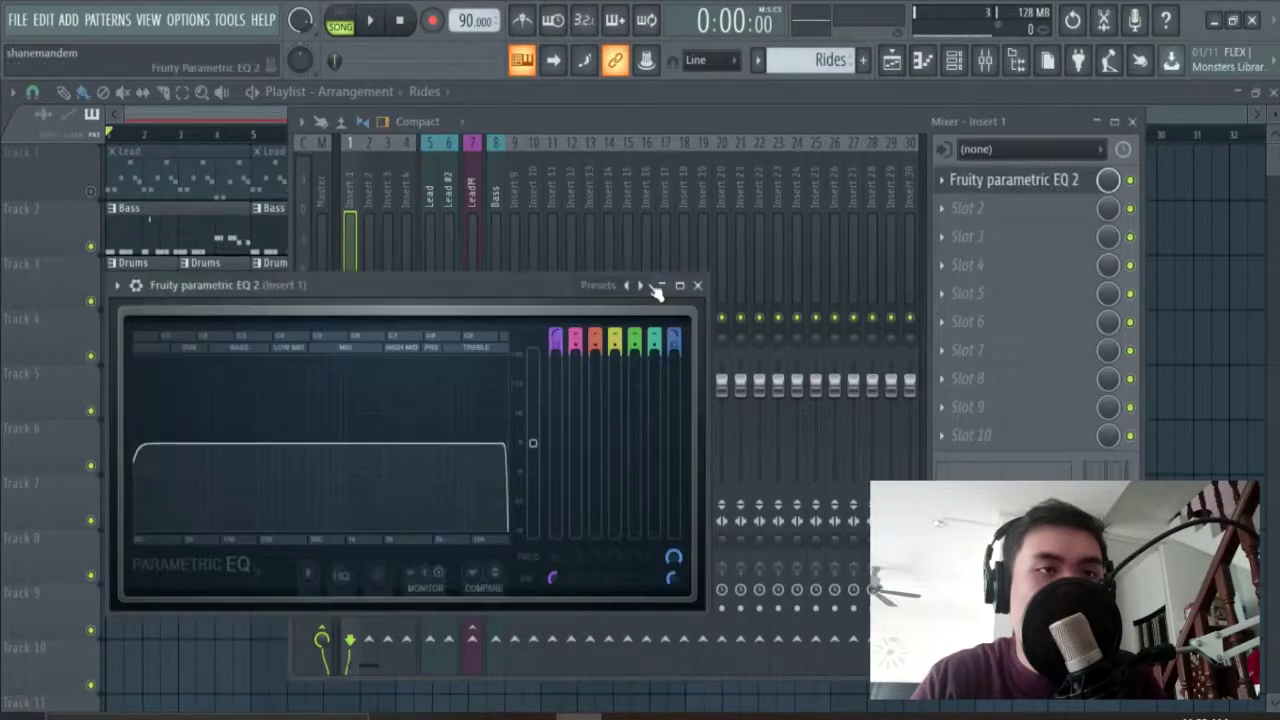
click(652, 288)
click(894, 314)
click(1014, 180)
Add another Fruity Parametric EQ 2 in slot 3 of Insert 1 and gently boost bands 3 to 5 by up to 1.9 dB while soloed
click(1005, 238)
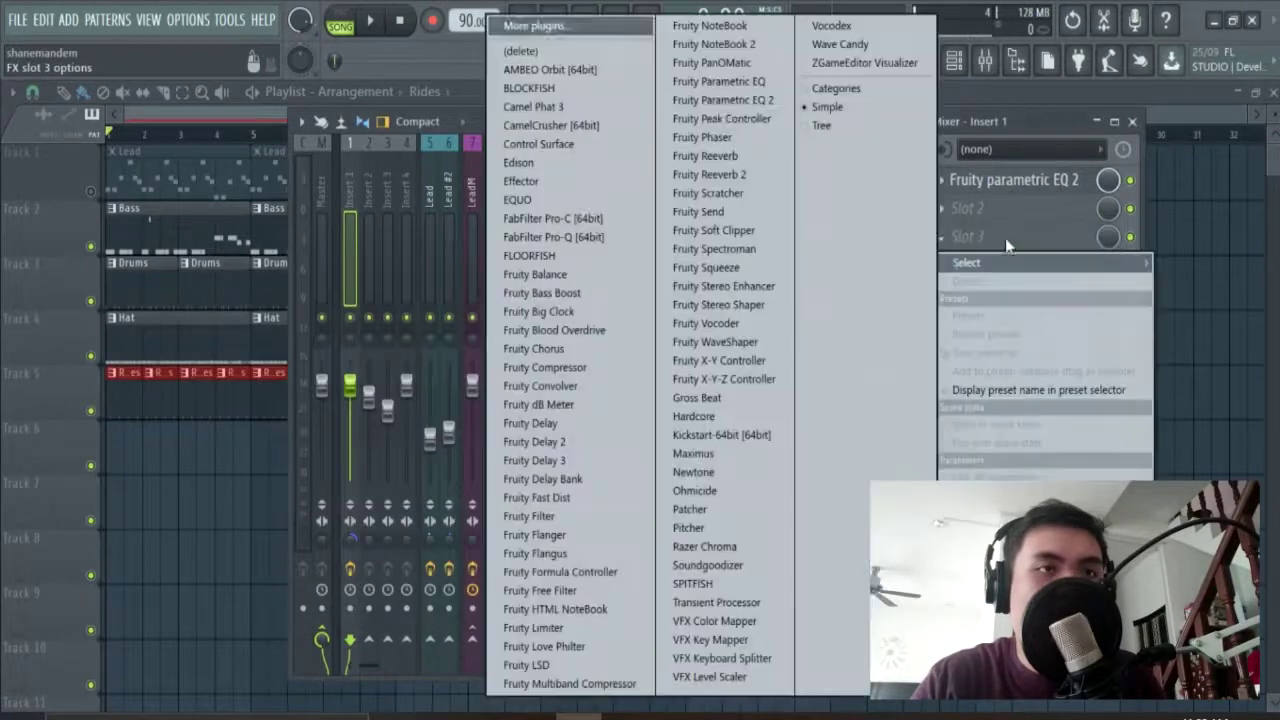
click(722, 100)
key(space)
drag(370, 493, 370, 486)
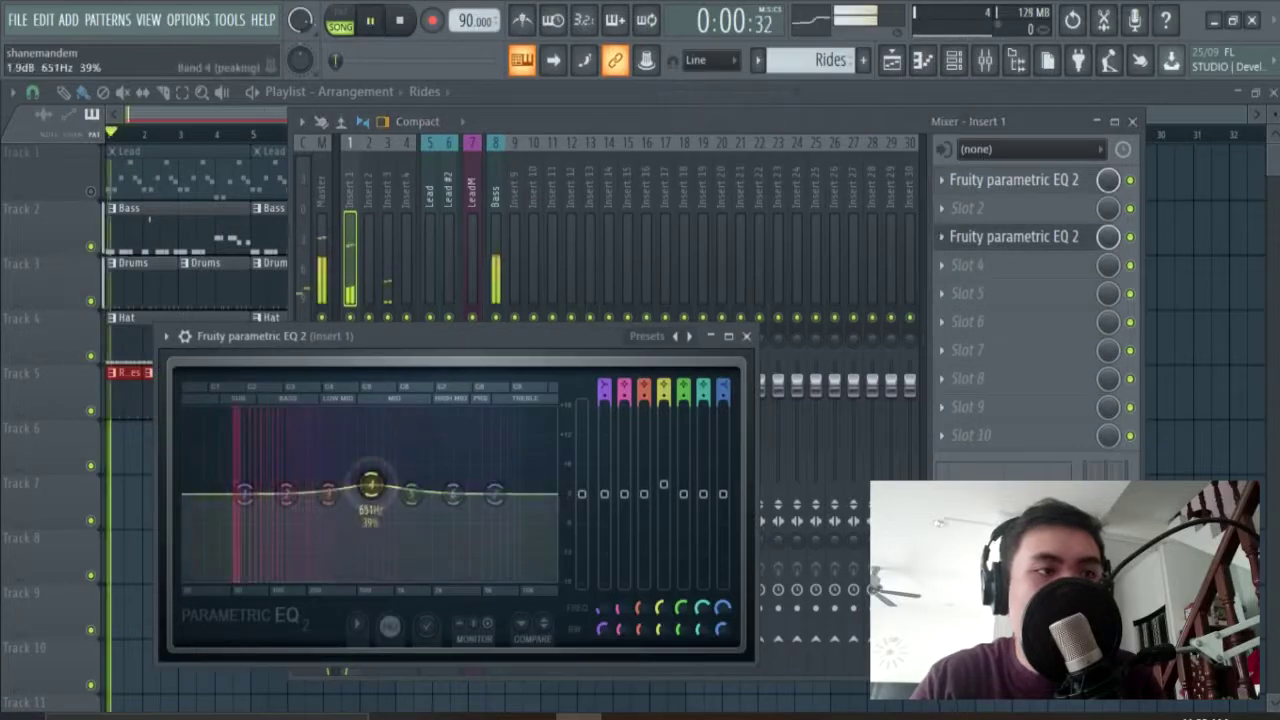
click(350, 322)
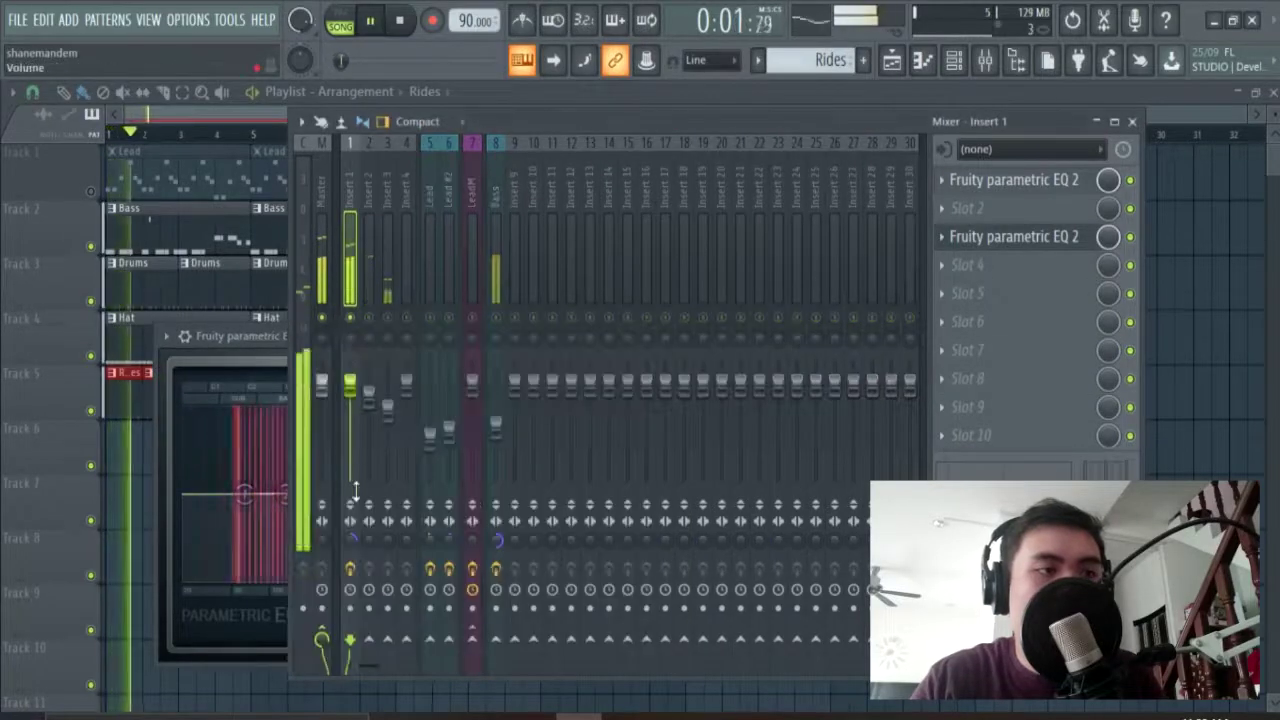
click(261, 368)
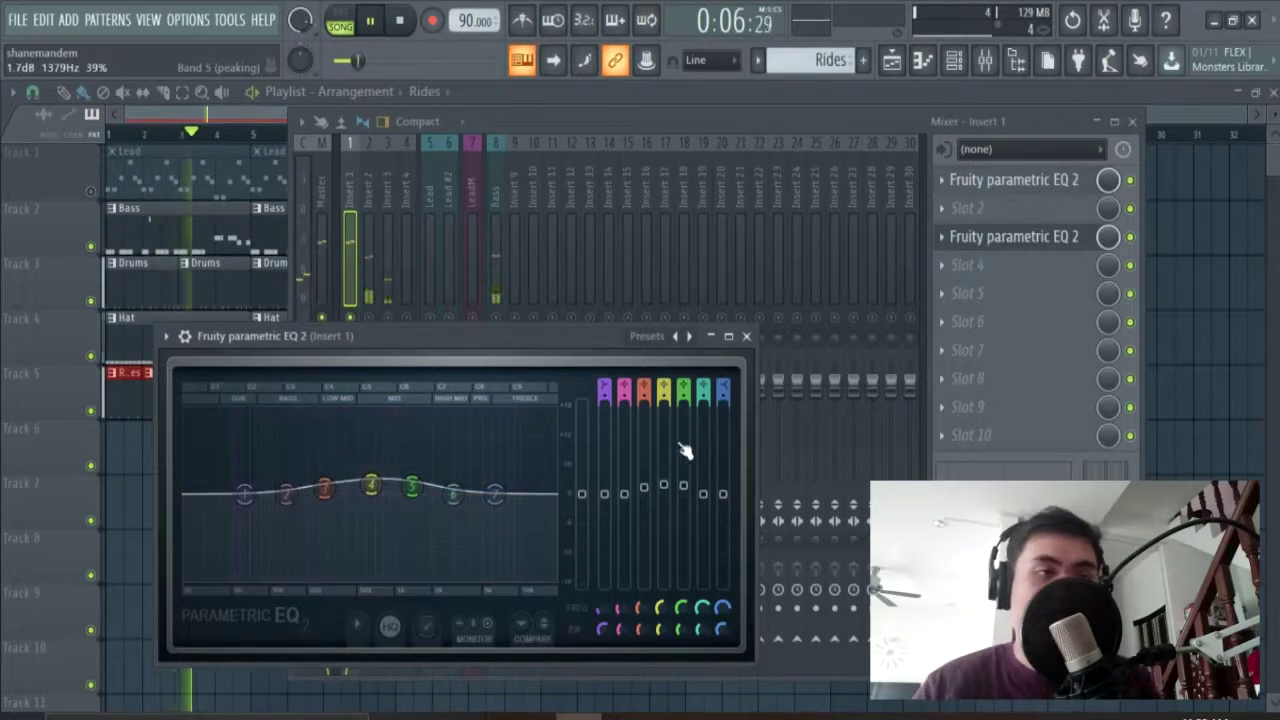
click(746, 336)
key(space)
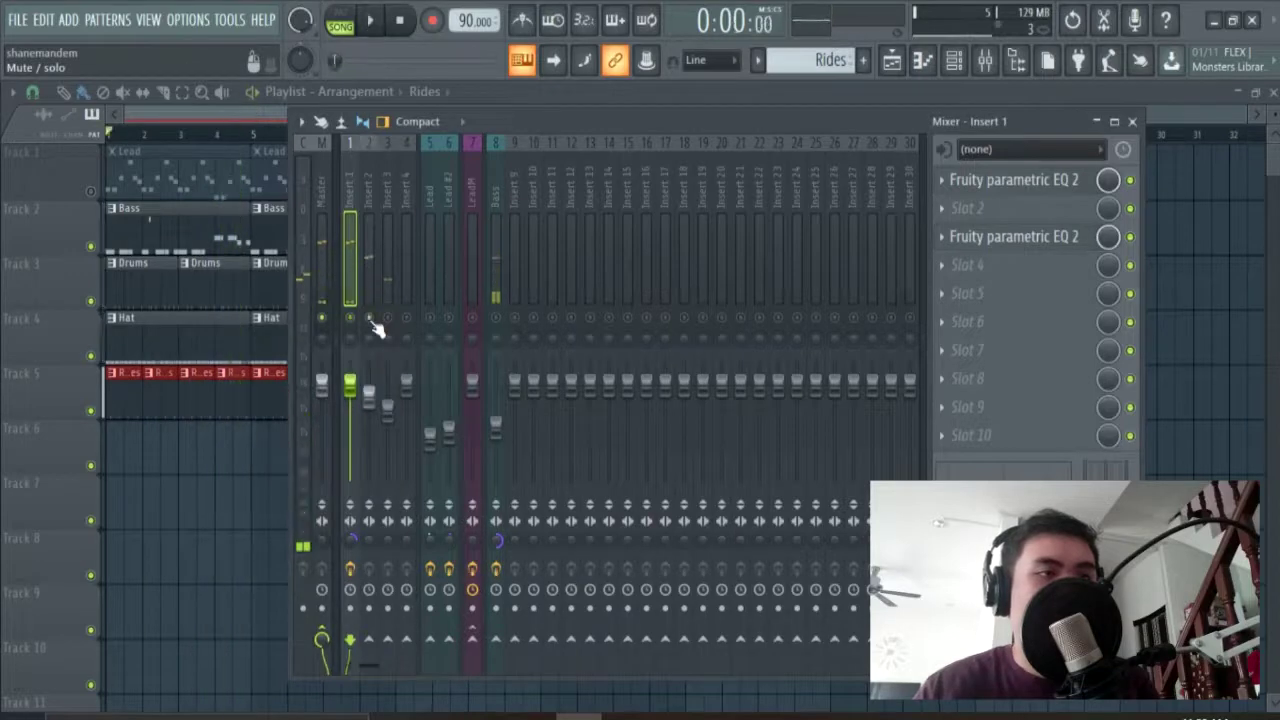
Solo Insert 2 during playback and load Fruity Parametric EQ 2 in its slot 2
click(375, 328)
key(space)
click(962, 208)
click(747, 120)
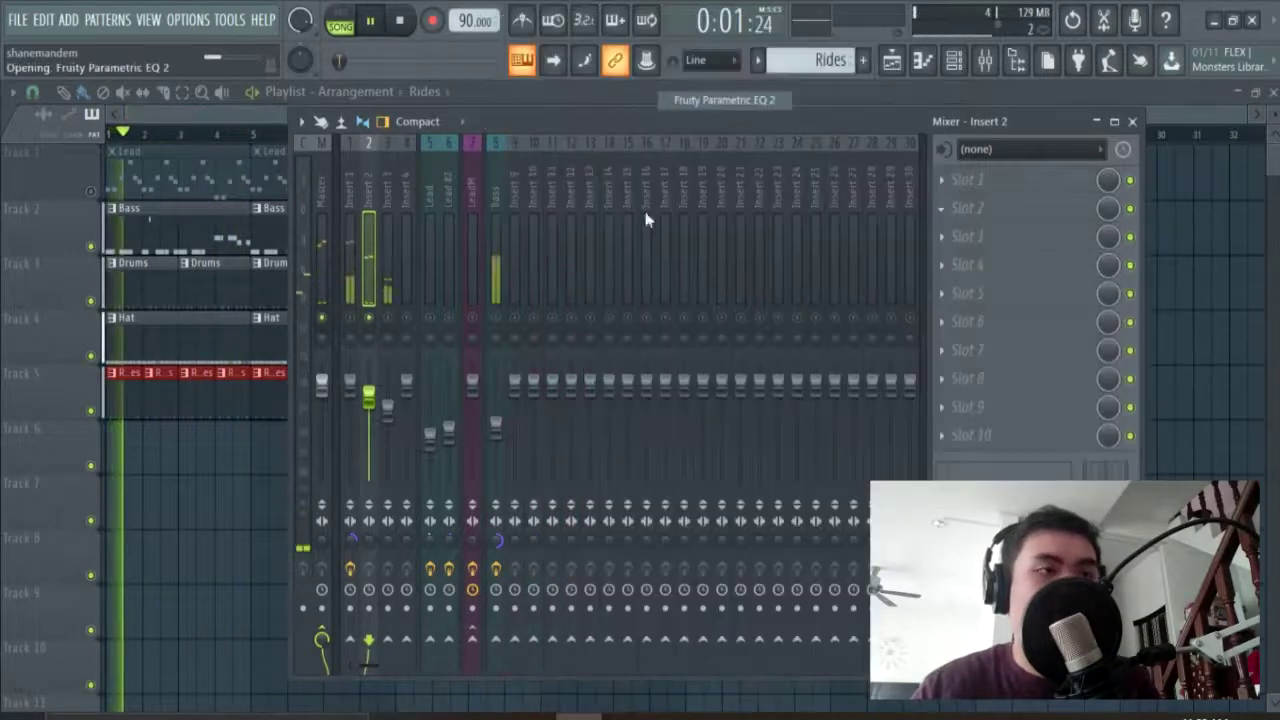
Shape the Insert 2 EQ with a deep band 1 low cut, slight mid dips, a small band 6 boost and a 0.7 dB high shelf
drag(257, 540, 336, 603)
drag(519, 520, 543, 526)
drag(394, 520, 396, 524)
drag(543, 526, 553, 529)
drag(477, 520, 440, 523)
drag(488, 512, 471, 512)
drag(553, 529, 555, 518)
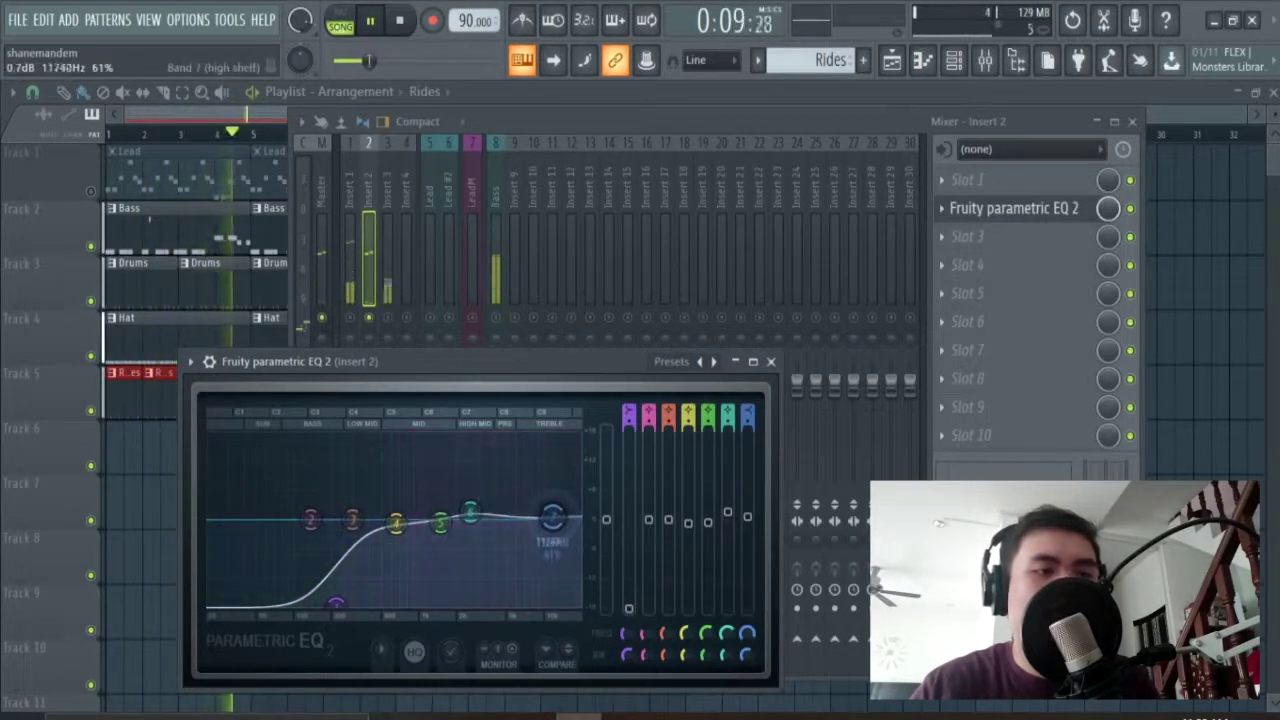
click(391, 306)
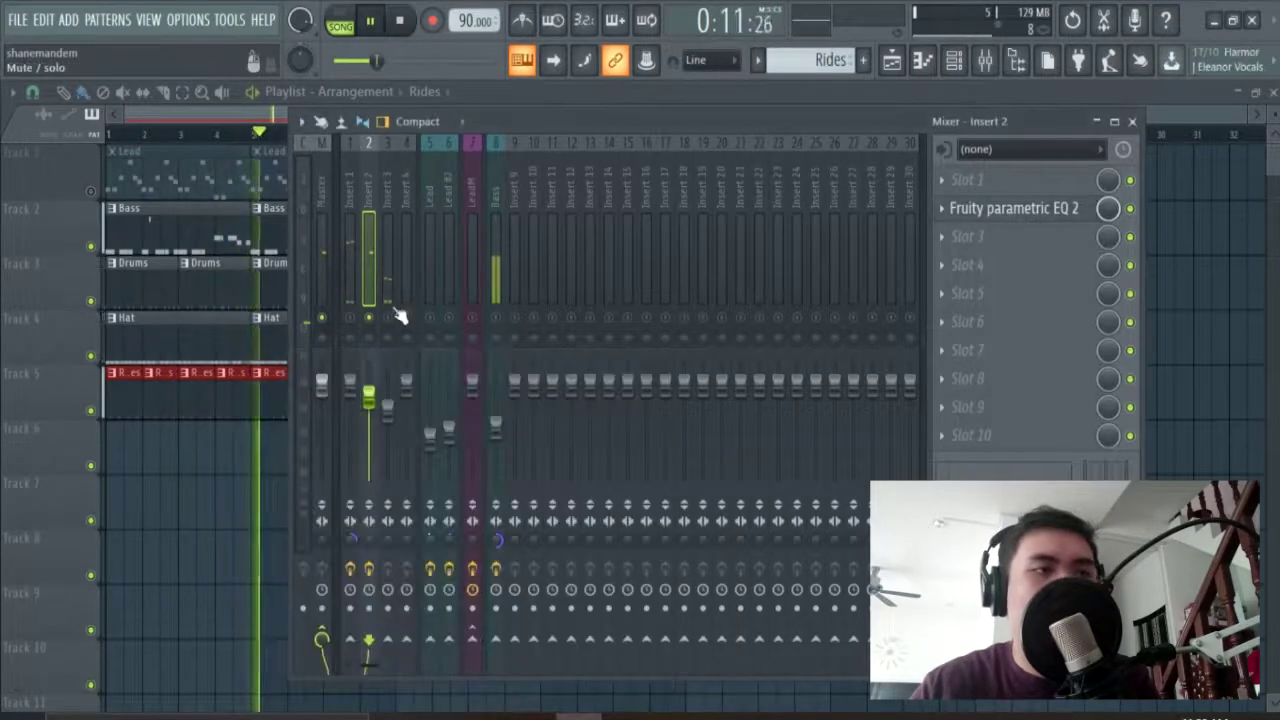
Audition Insert 3 soloed and restart song playback with all mixer tracks active again
click(389, 280)
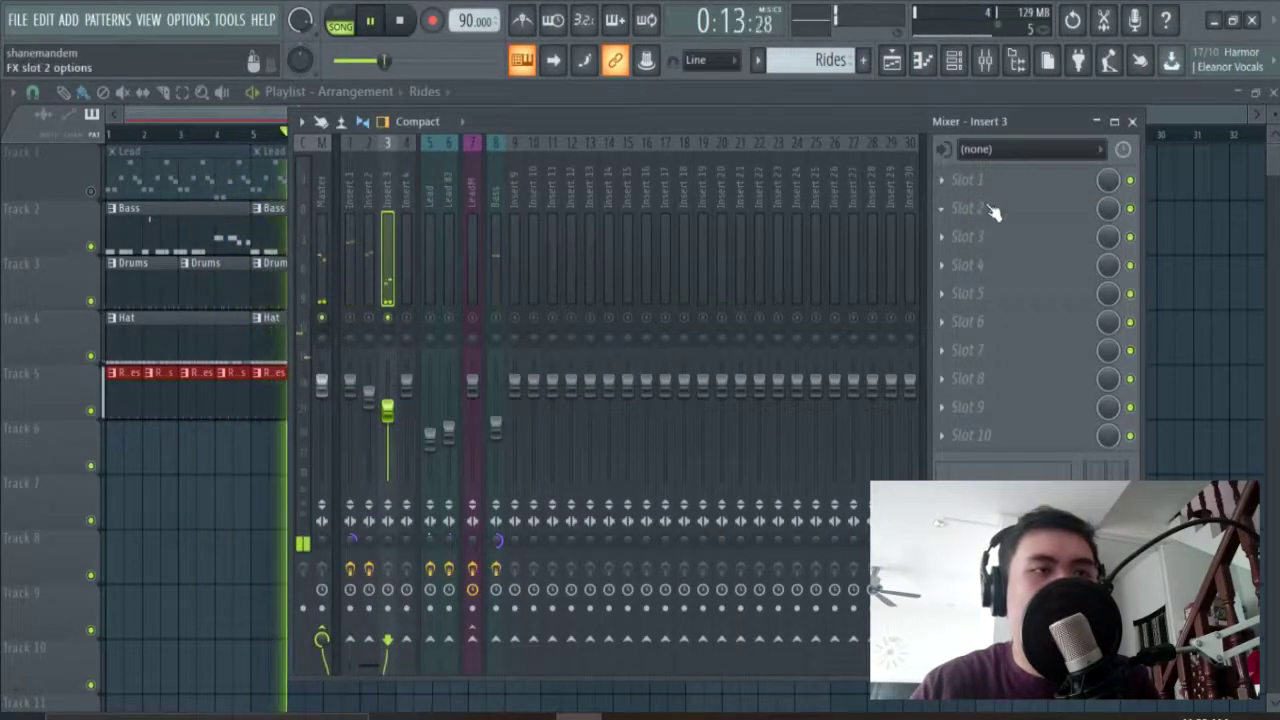
key(F9)
key(space)
key(F6)
key(space)
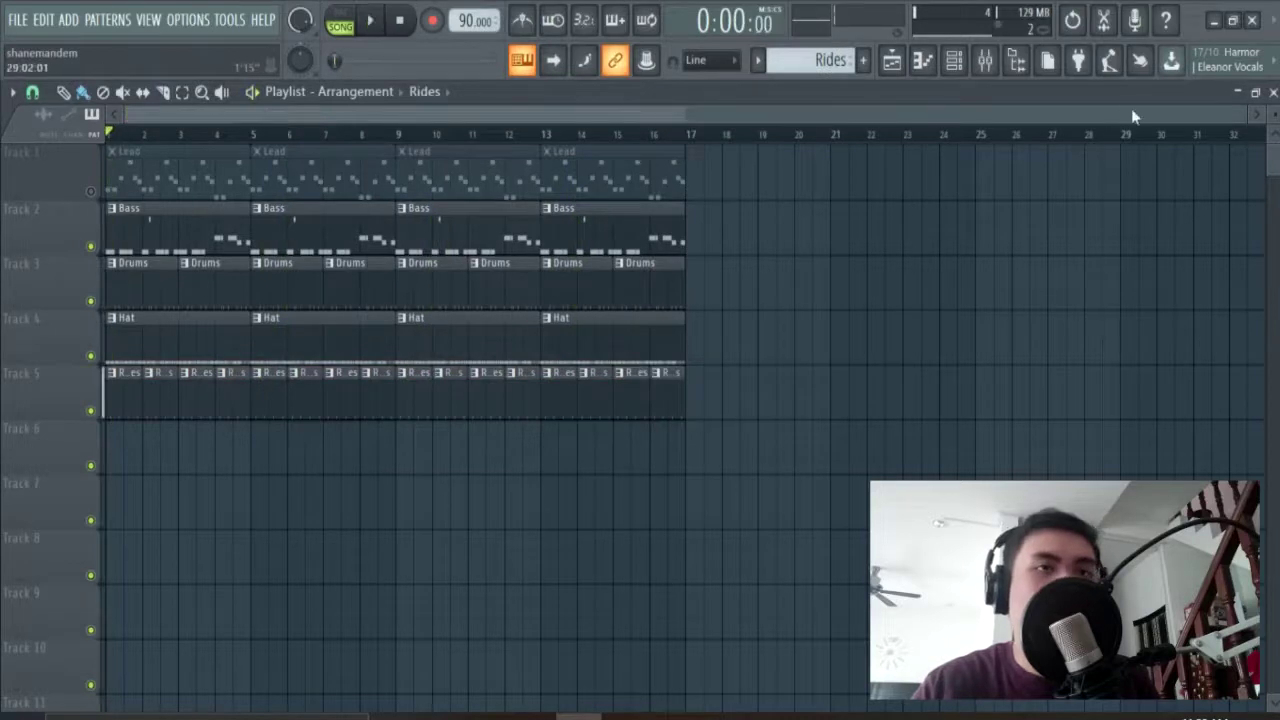
click(986, 62)
key(space)
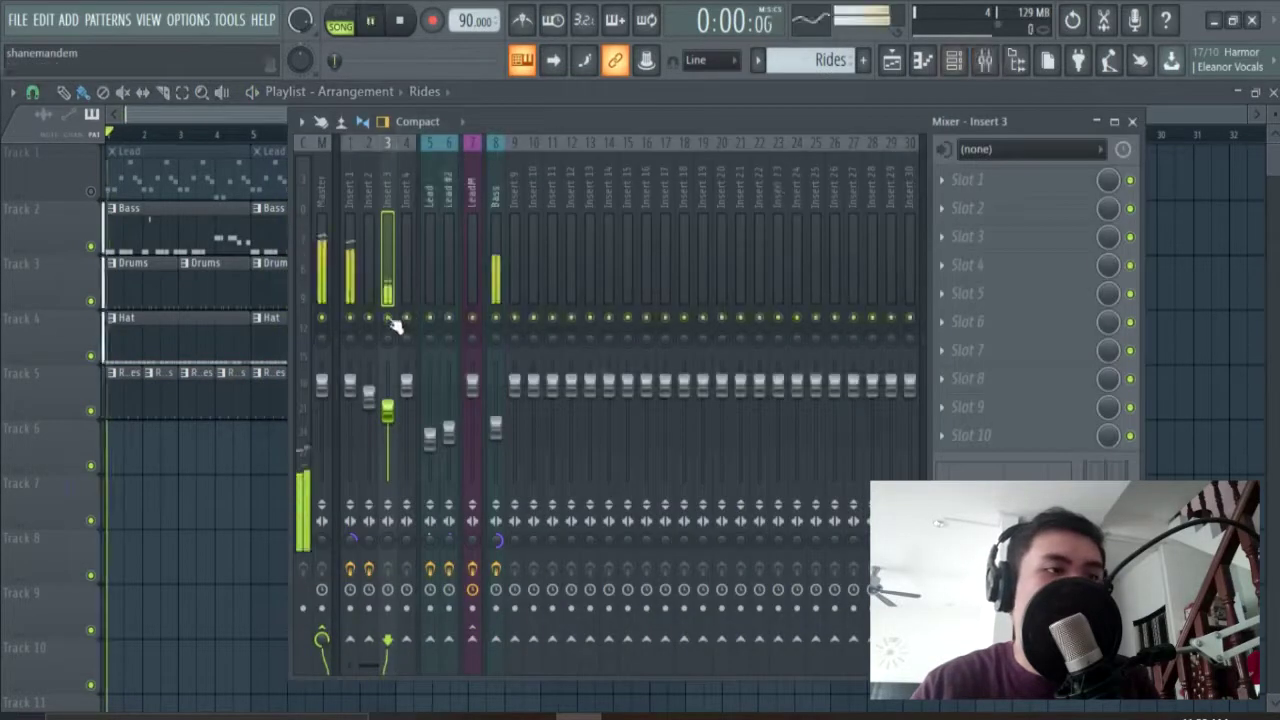
Move the empty Insert 13 to the first position after the Master and name it Sidechain
click(582, 258)
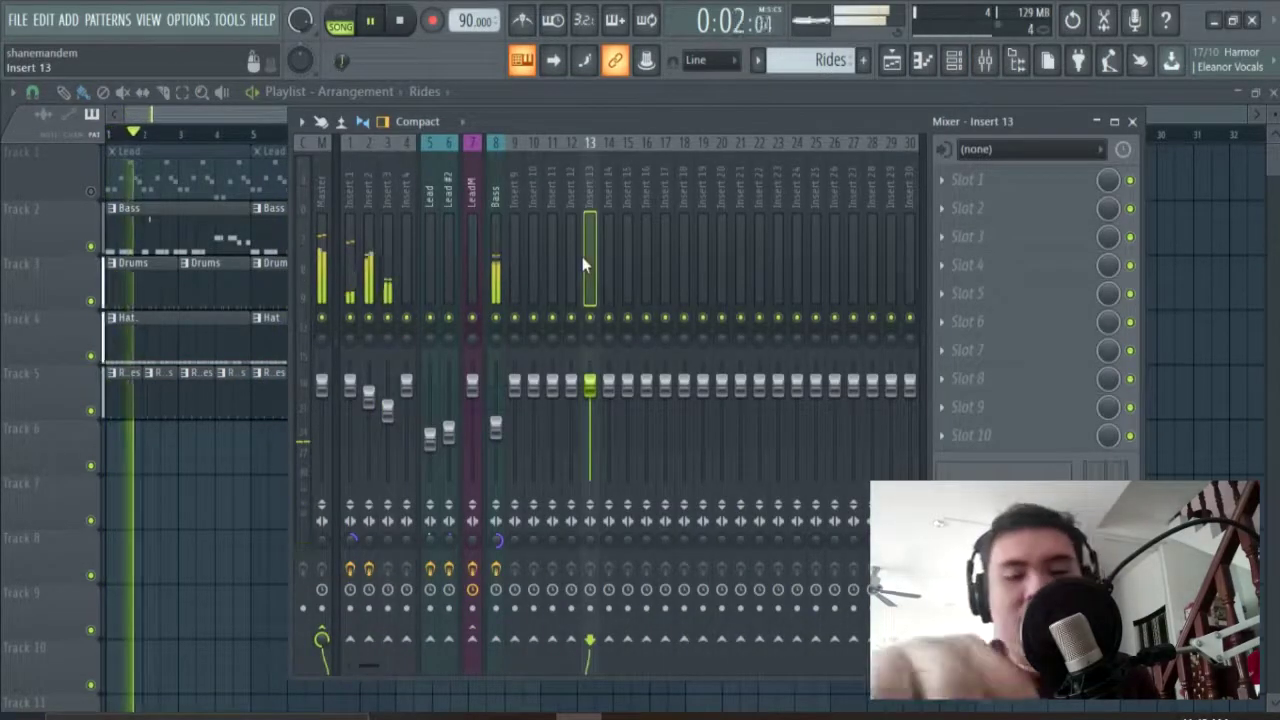
key(alt+Left)
key(alt+Left)
key(alt+Left)
key(alt+Left)
key(alt+Left)
key(alt+Left)
key(alt+Left)
key(alt+Left)
key(alt+Left)
key(alt+Left)
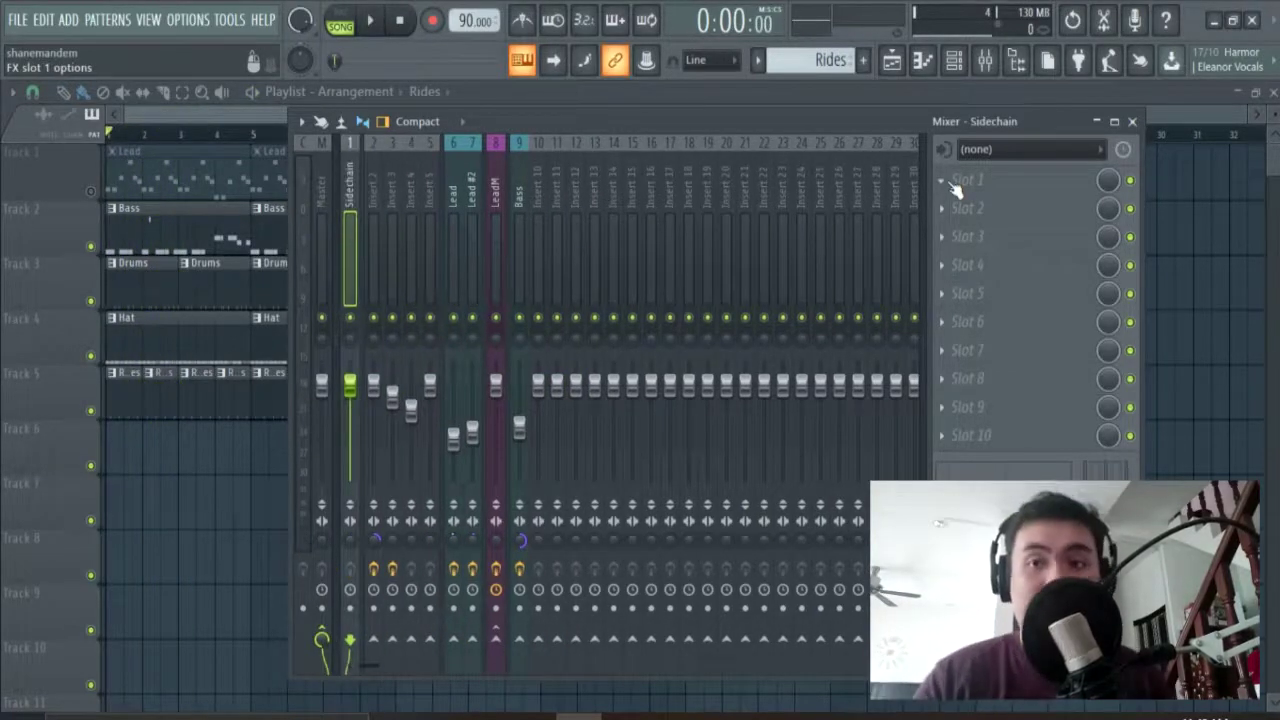
Load a Fruity Limiter in slot 1 and another in slot 2 of the Sidechain track
click(953, 185)
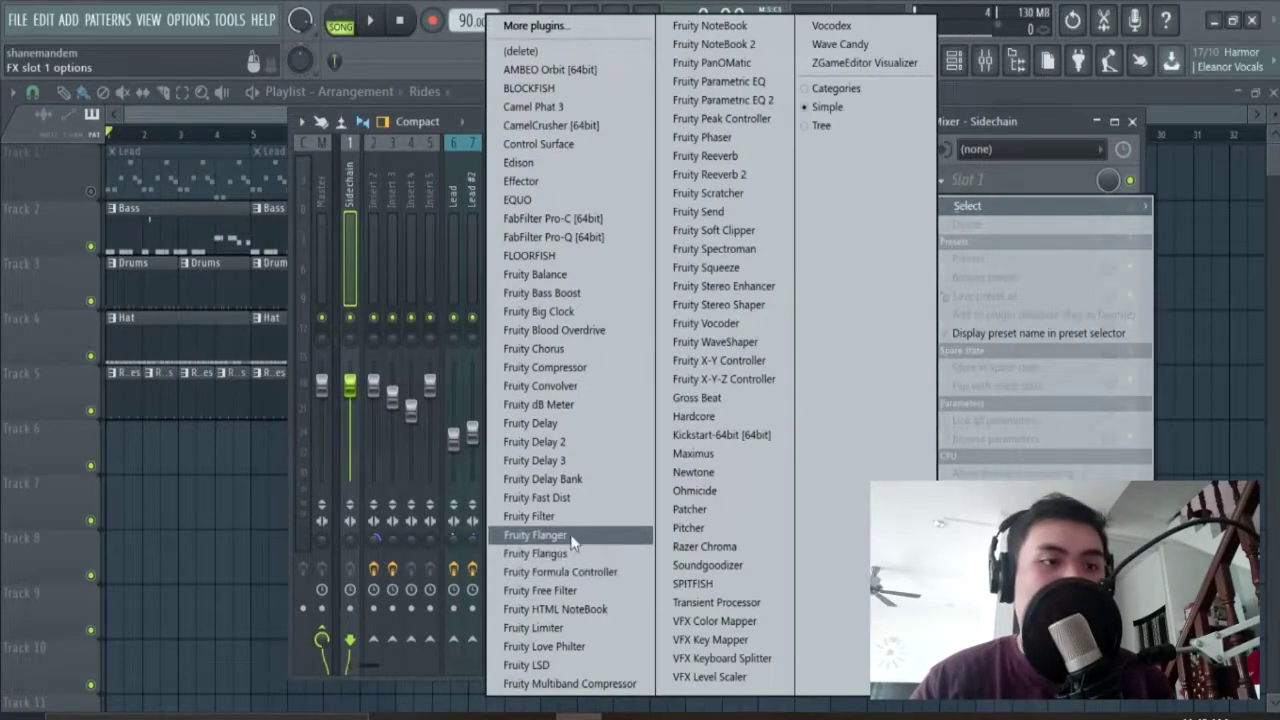
click(565, 630)
click(1018, 214)
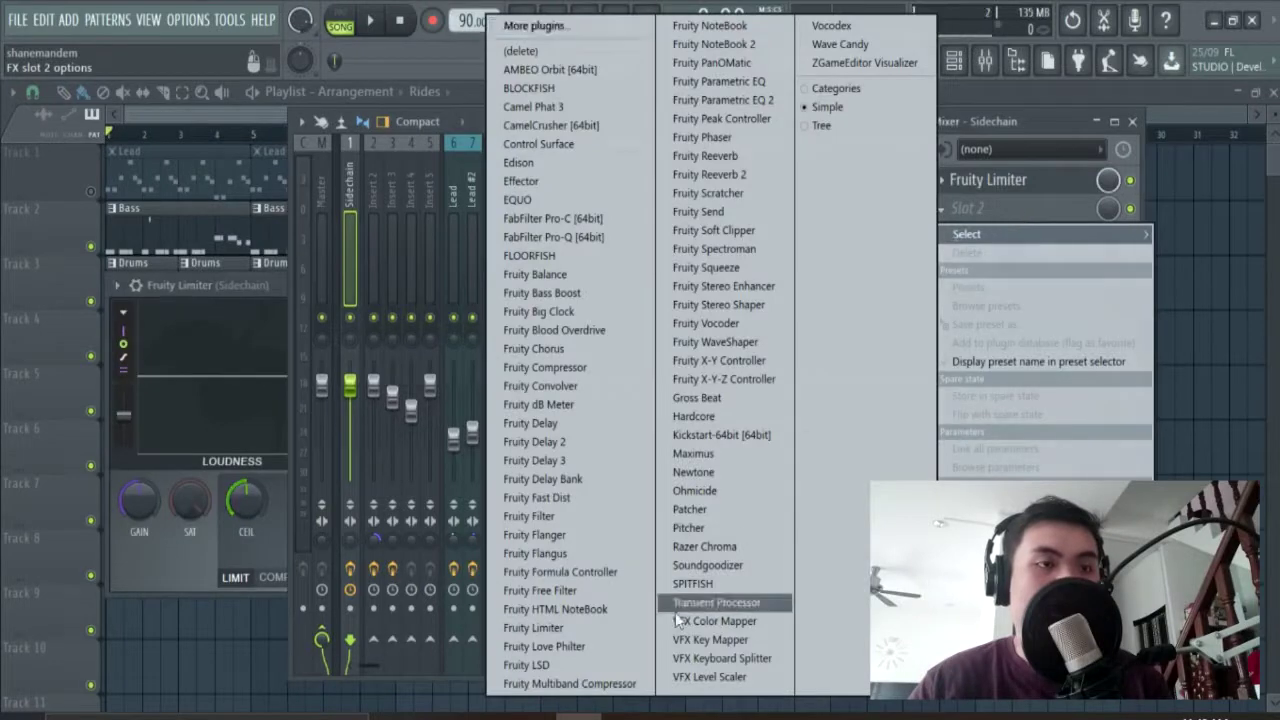
click(540, 626)
click(1014, 211)
click(1022, 187)
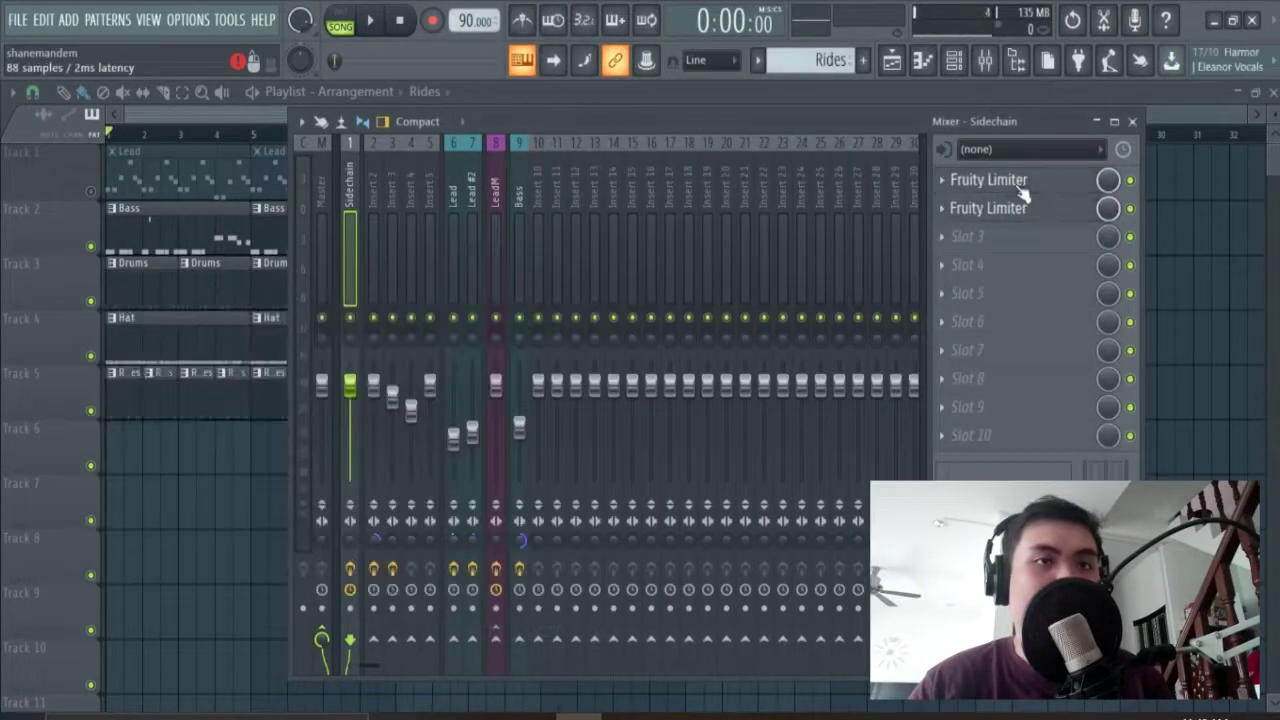
click(1022, 187)
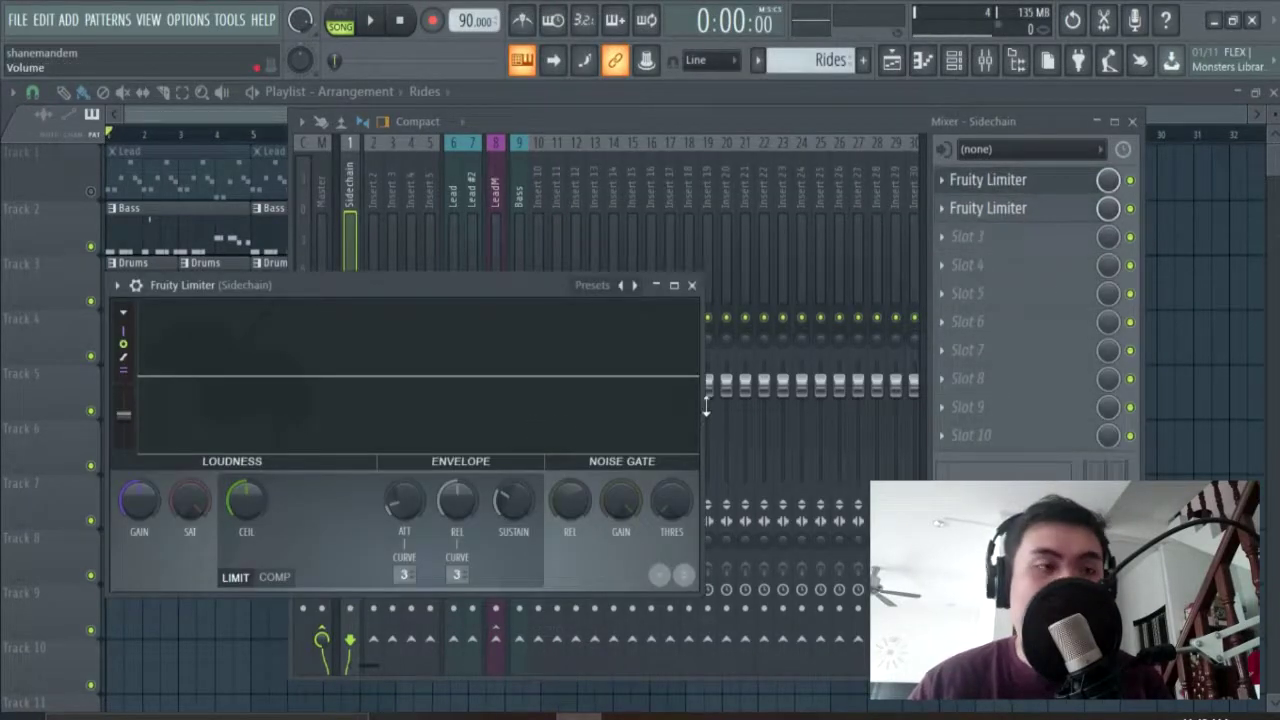
click(691, 286)
click(1051, 213)
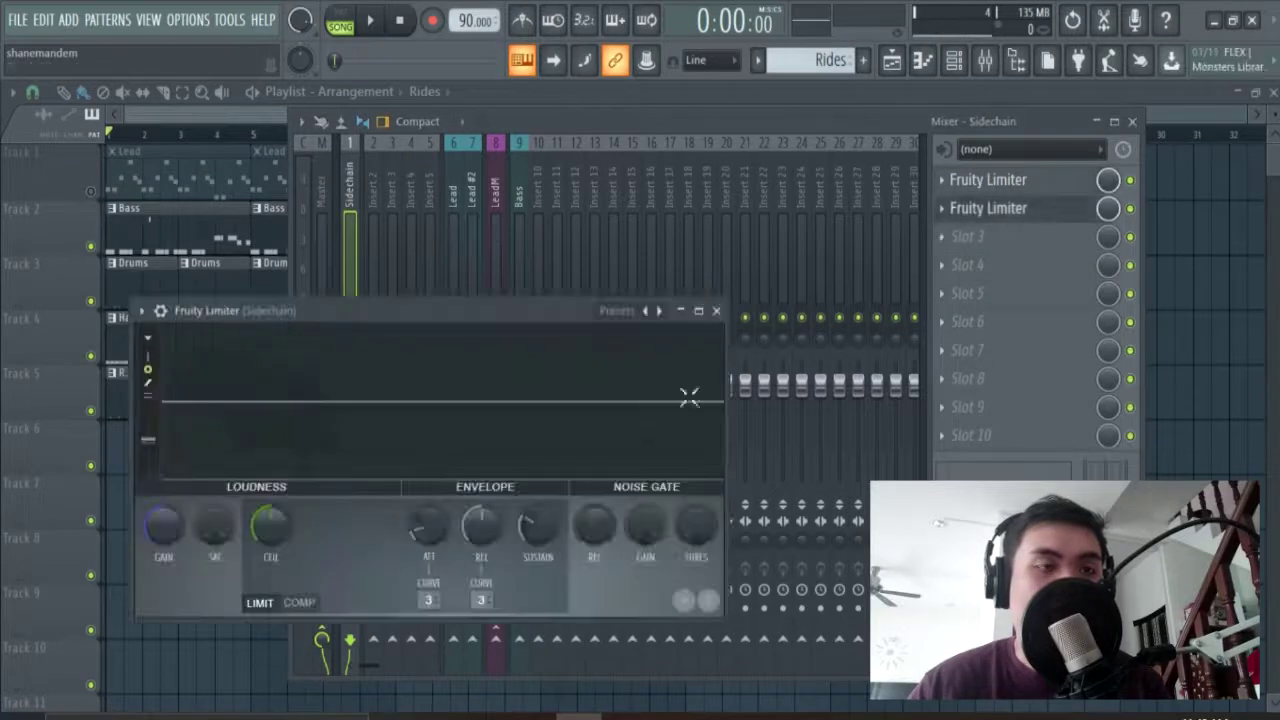
click(715, 312)
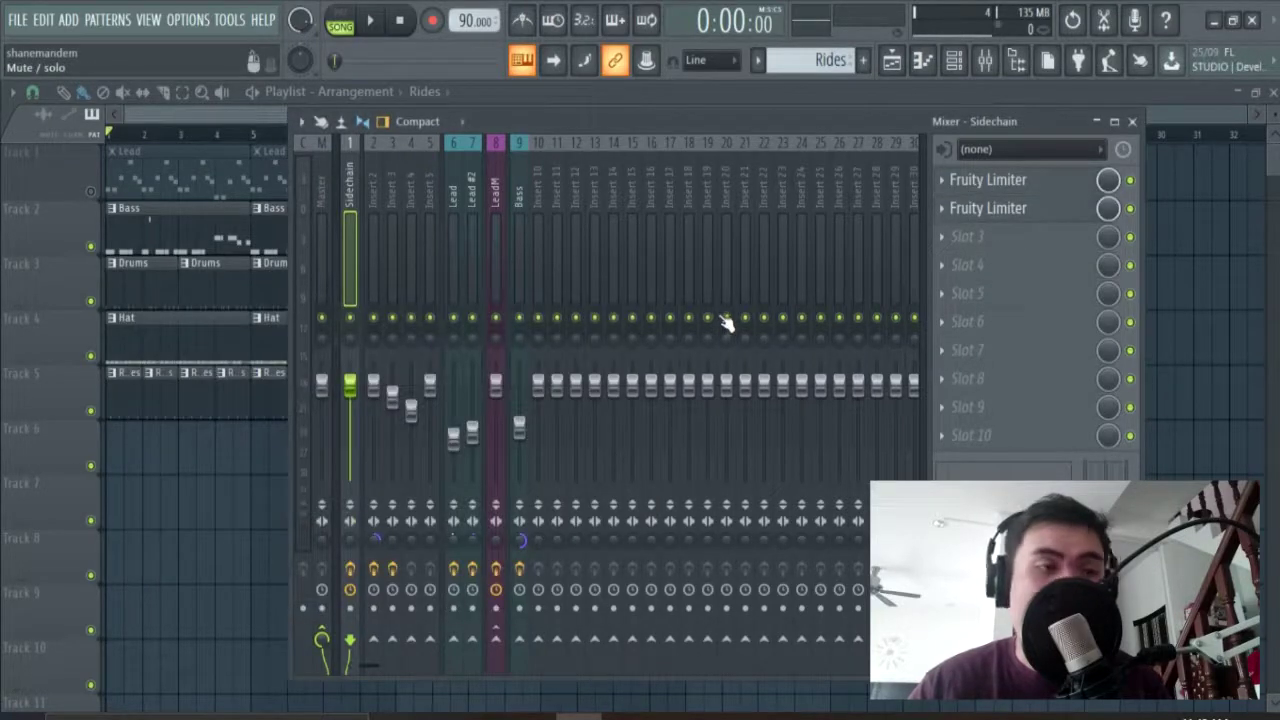
Sidechain Insert 2 and Insert 3 to the Sidechain track
click(370, 287)
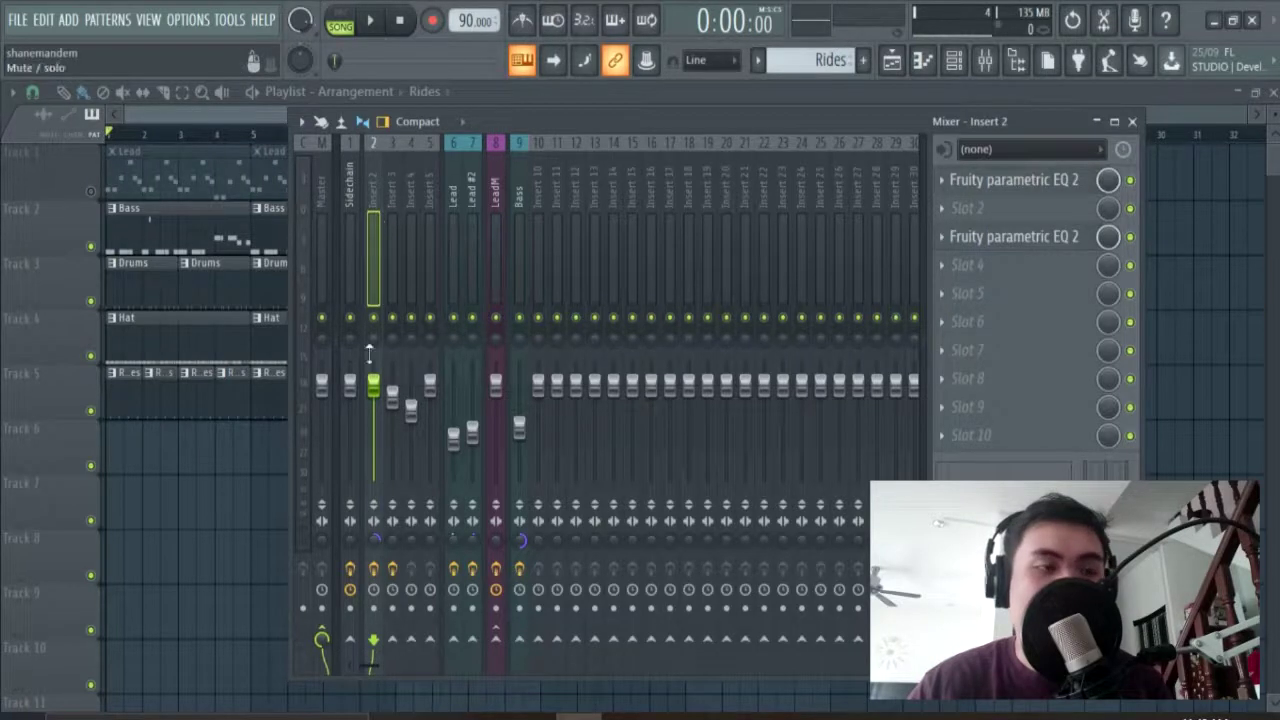
right_click(352, 643)
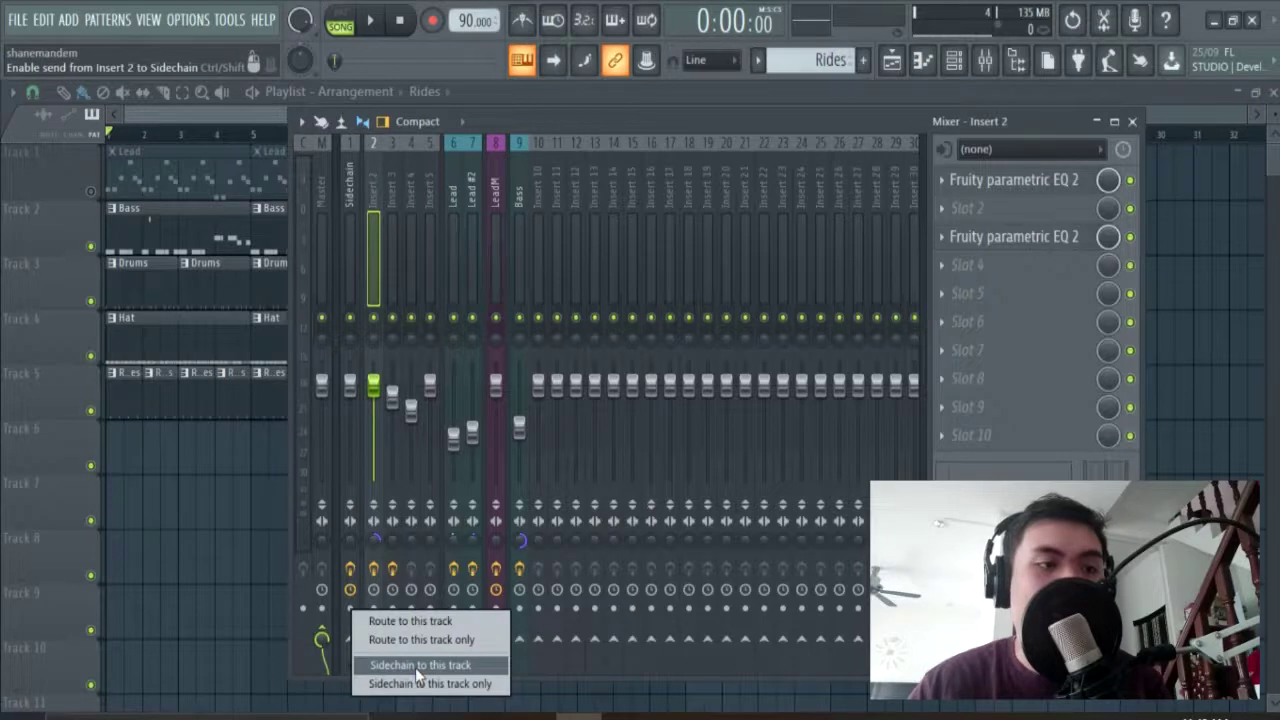
click(415, 667)
click(387, 270)
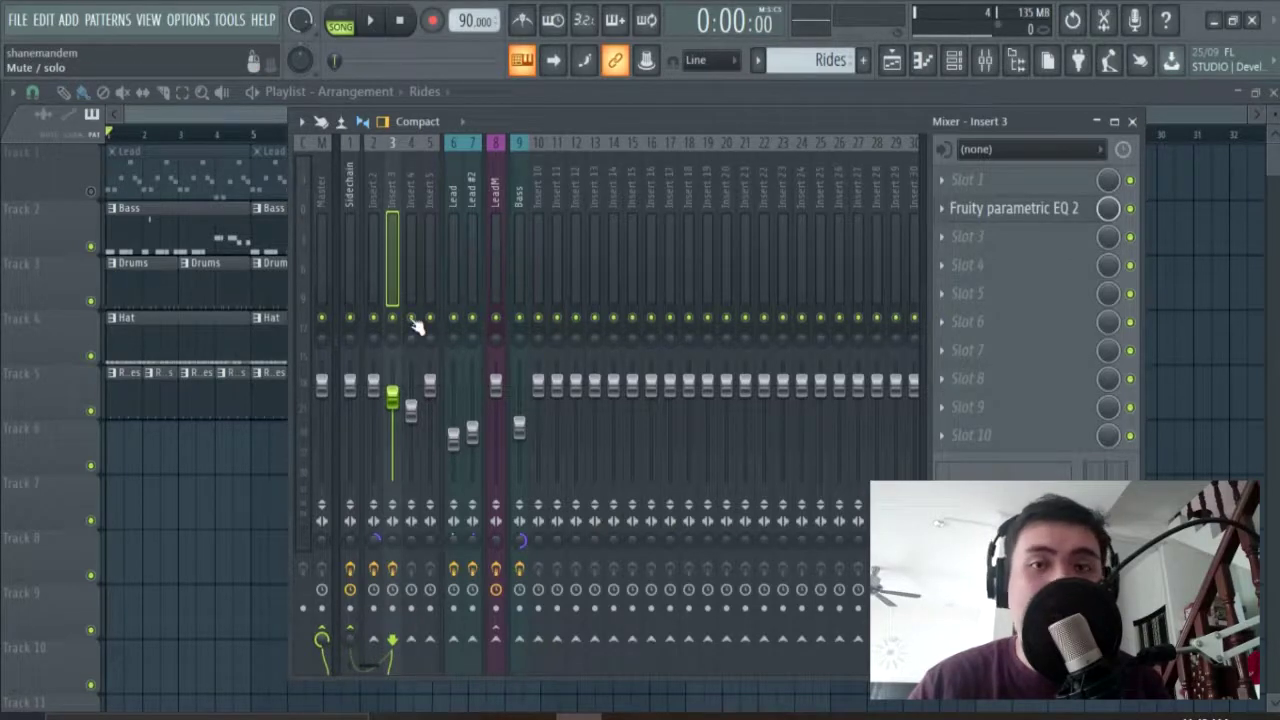
right_click(358, 645)
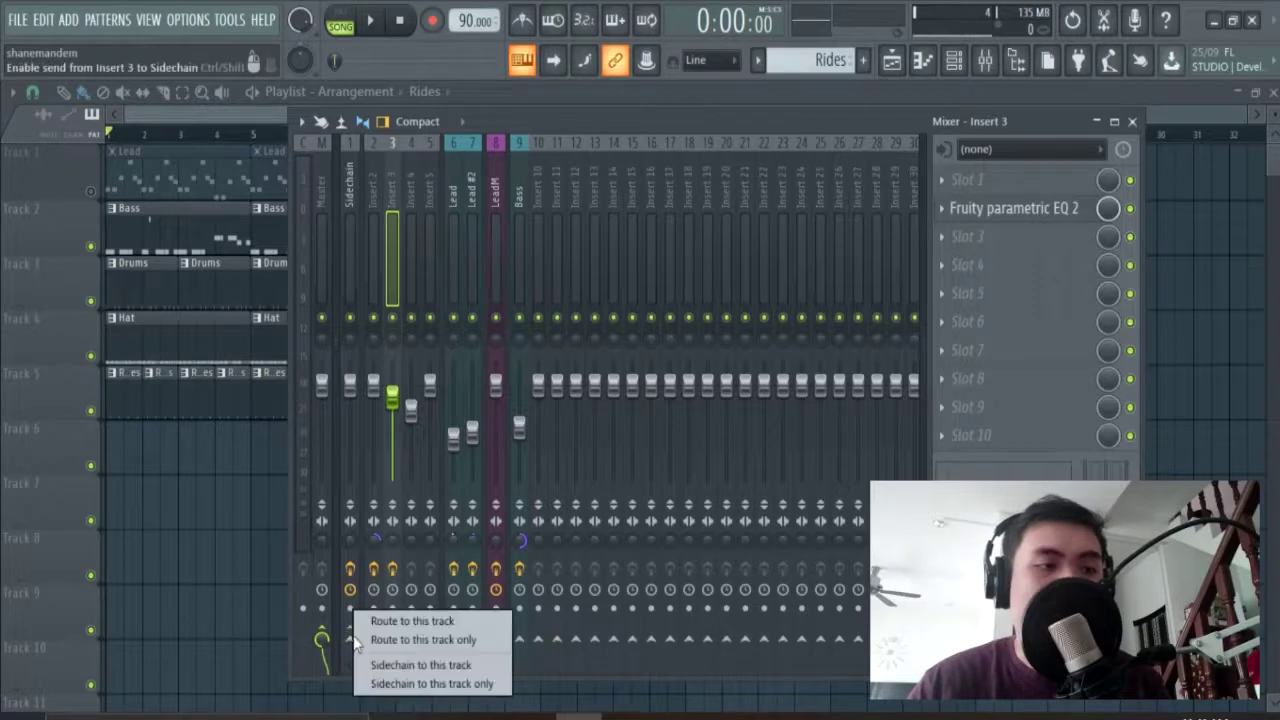
click(466, 659)
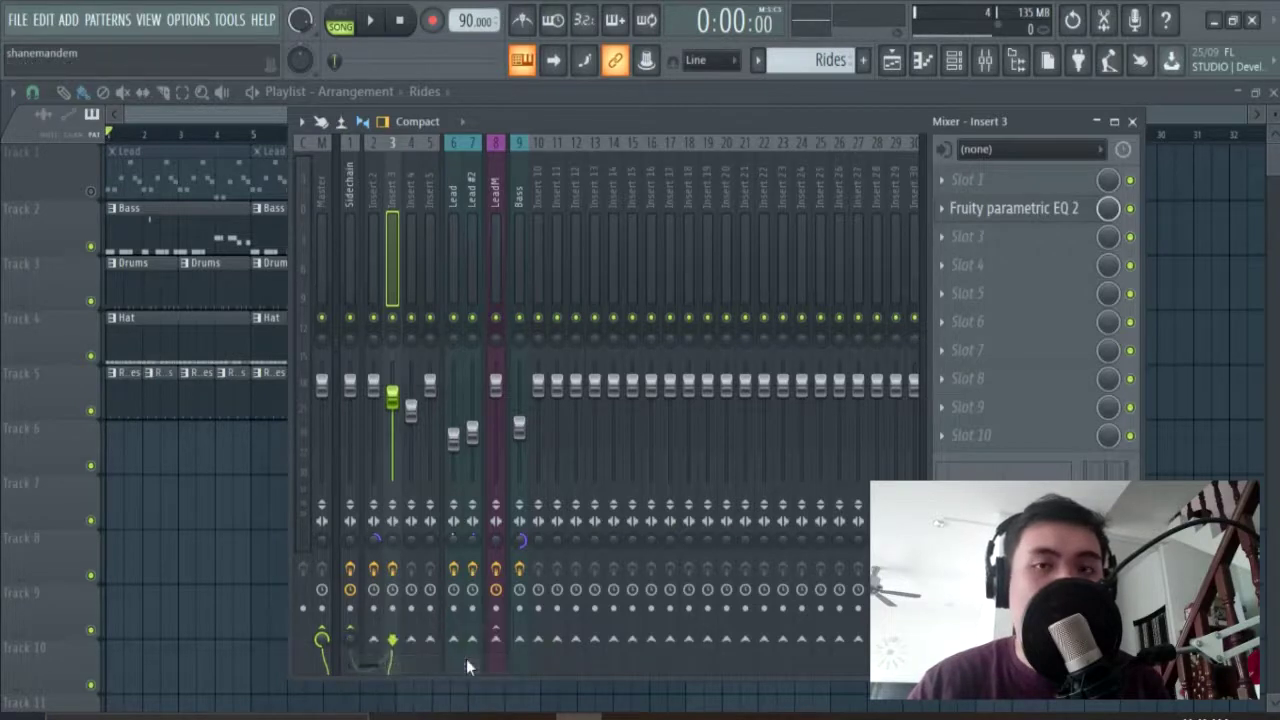
Route the LeadM and Bass tracks only to the Sidechain track
click(492, 230)
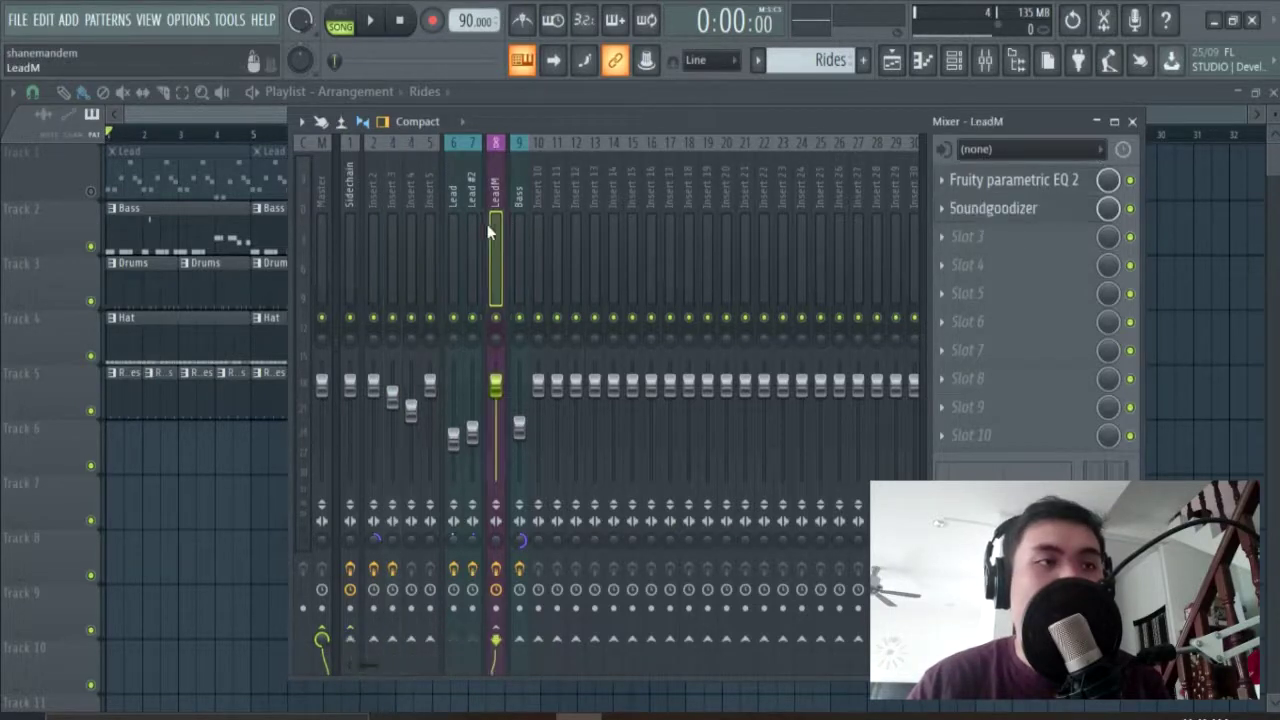
right_click(351, 645)
click(404, 642)
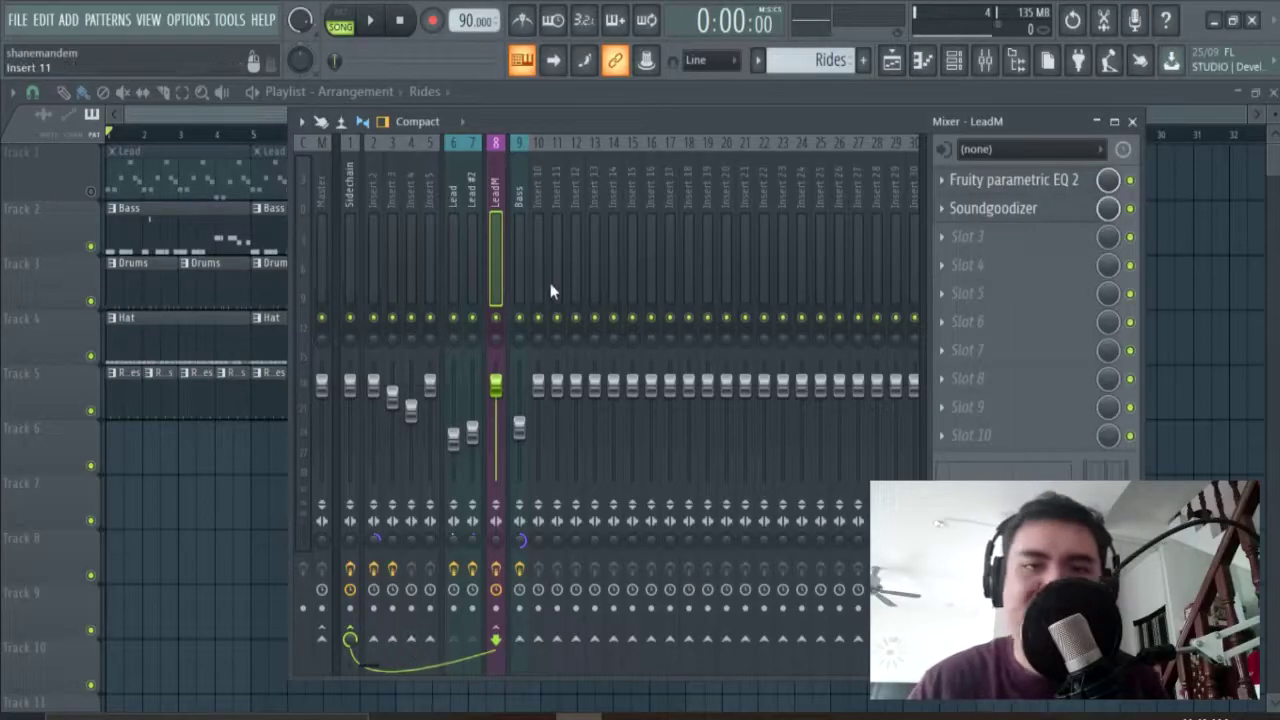
click(520, 240)
right_click(351, 643)
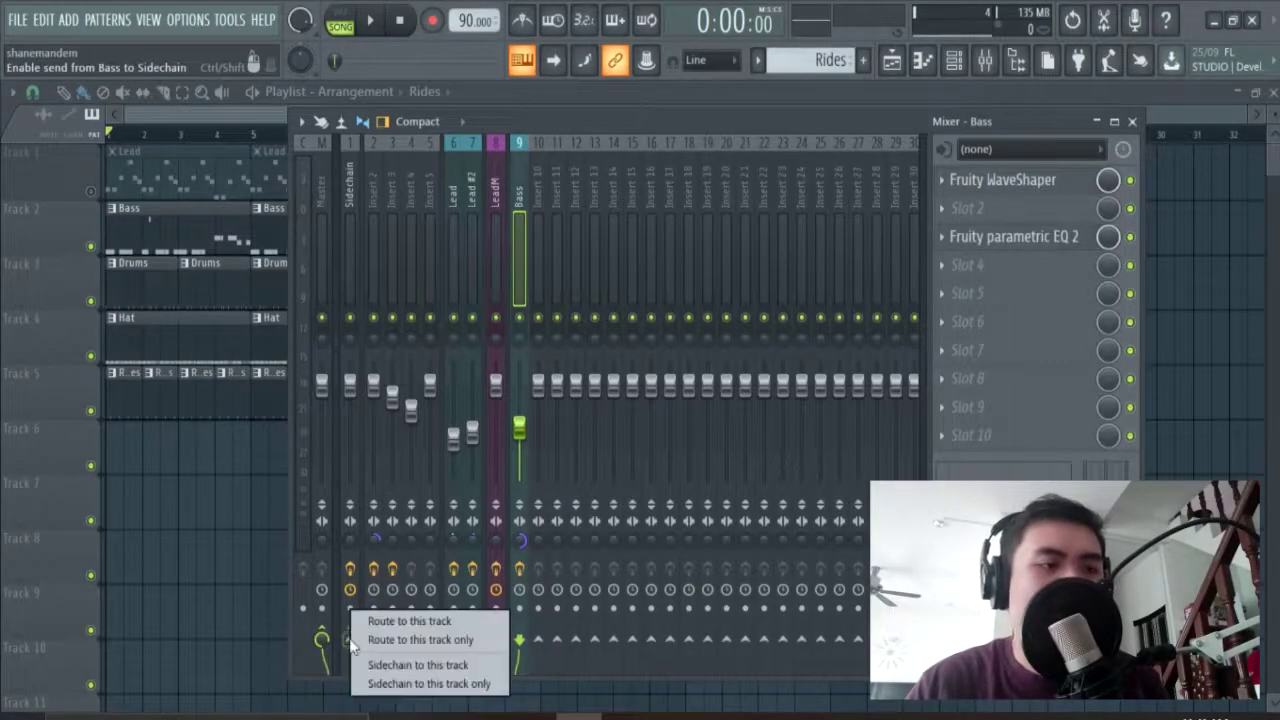
click(366, 645)
click(364, 650)
Set the slot 1 Fruity Limiter to compressor mode with Insert 2 as sidechain input, lowering its threshold and raising its ratio
click(1025, 182)
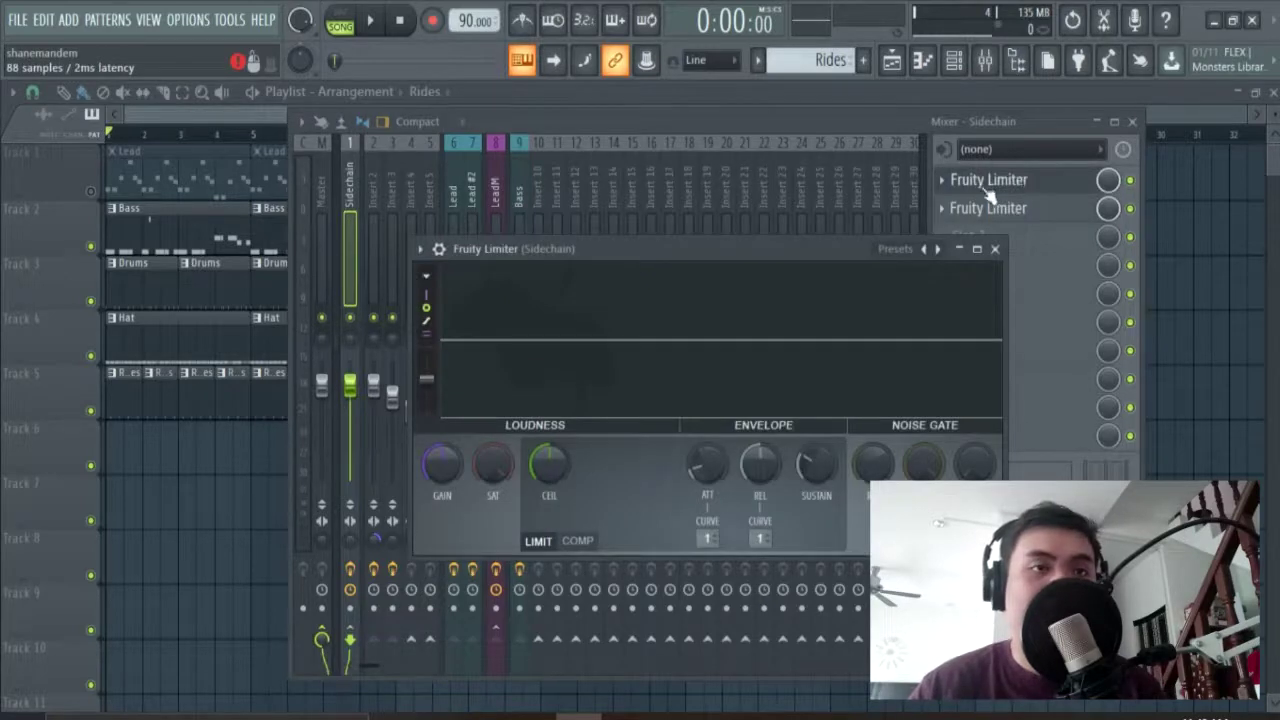
click(578, 541)
click(760, 539)
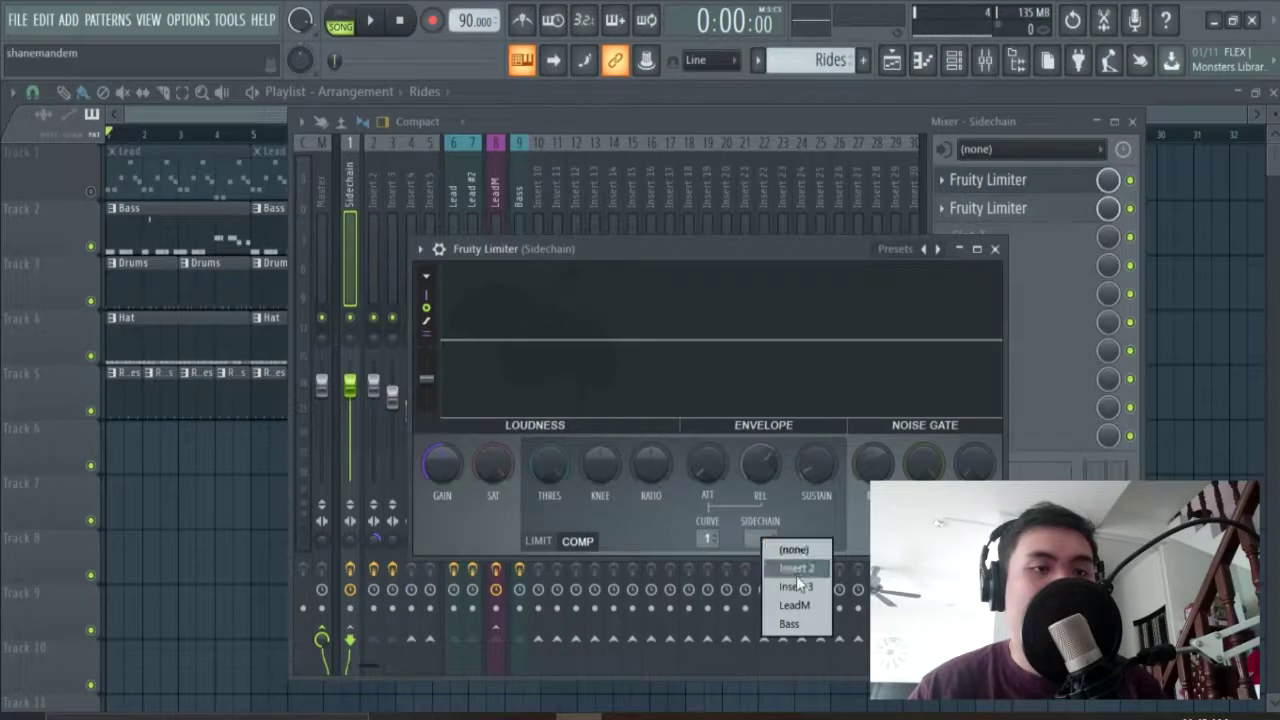
click(796, 568)
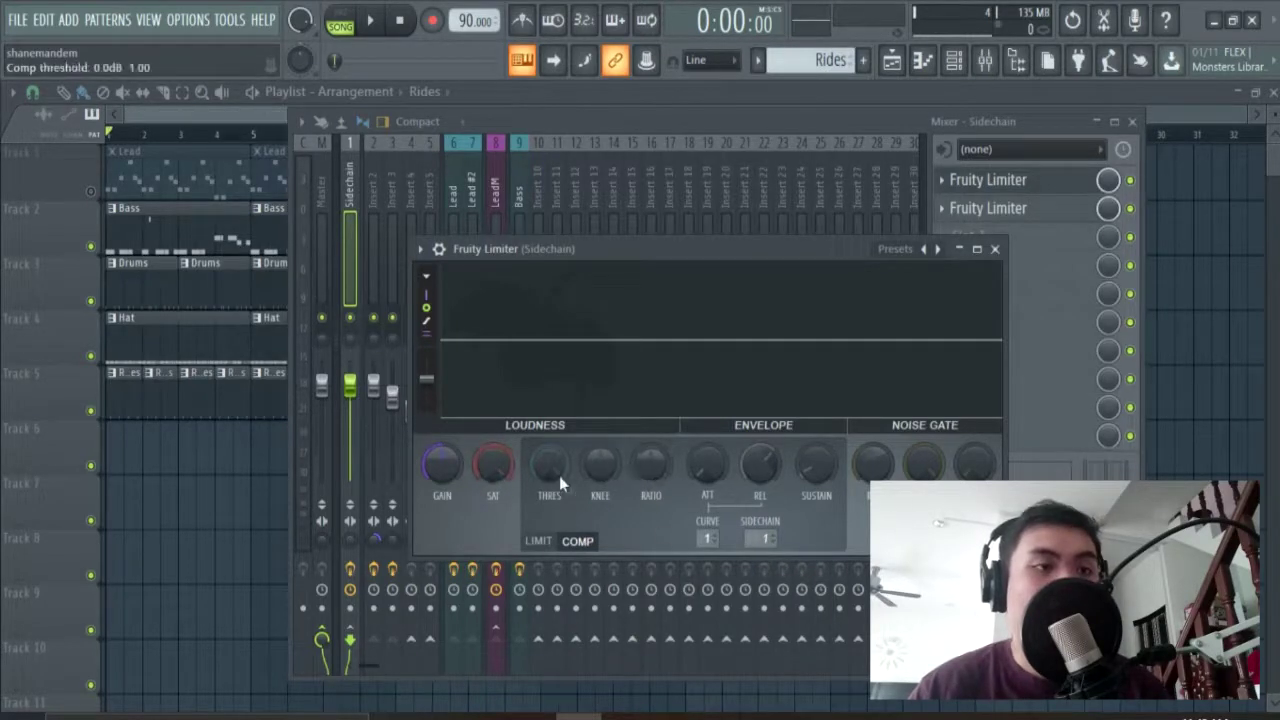
drag(548, 463, 548, 595)
drag(666, 477, 666, 440)
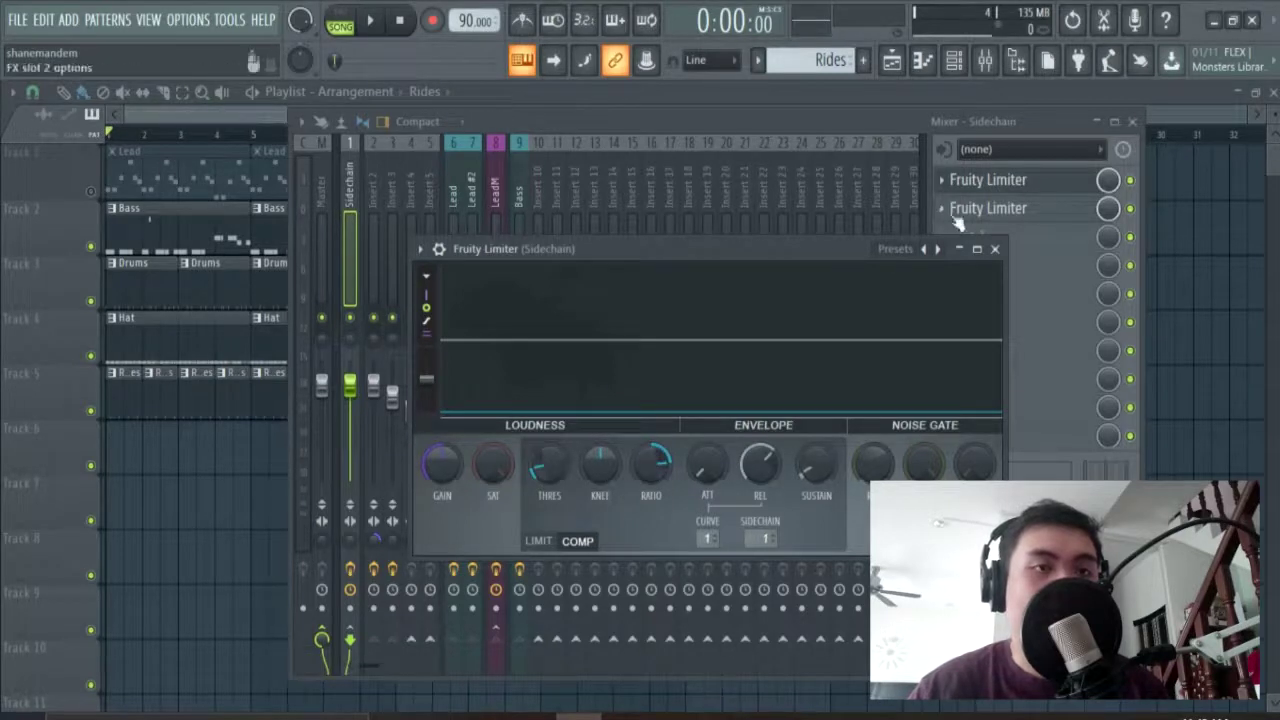
mouse_move(549, 463)
mouse_down()
mouse_move(549, 478)
mouse_move(549, 460)
mouse_up()
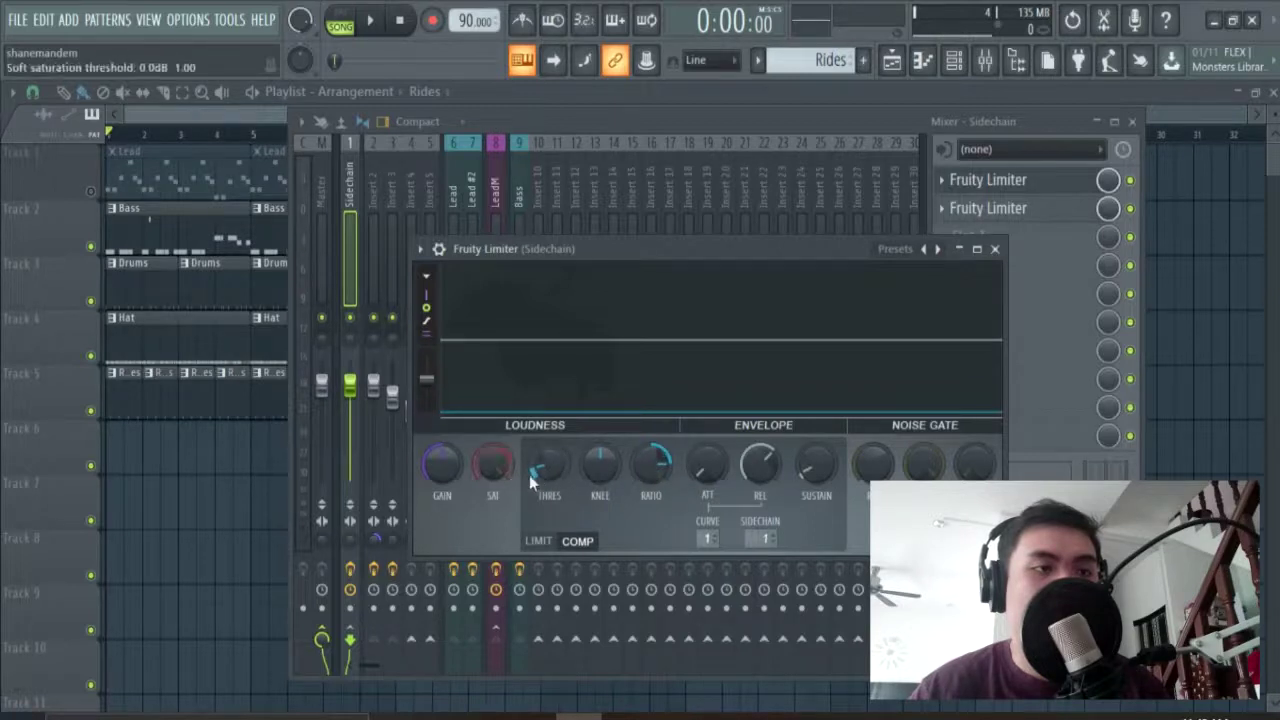
click(993, 250)
Set the slot 2 Fruity Limiter to compressor mode with sidechain input 2, a threshold of about -24.7 dB and a raised ratio
click(985, 208)
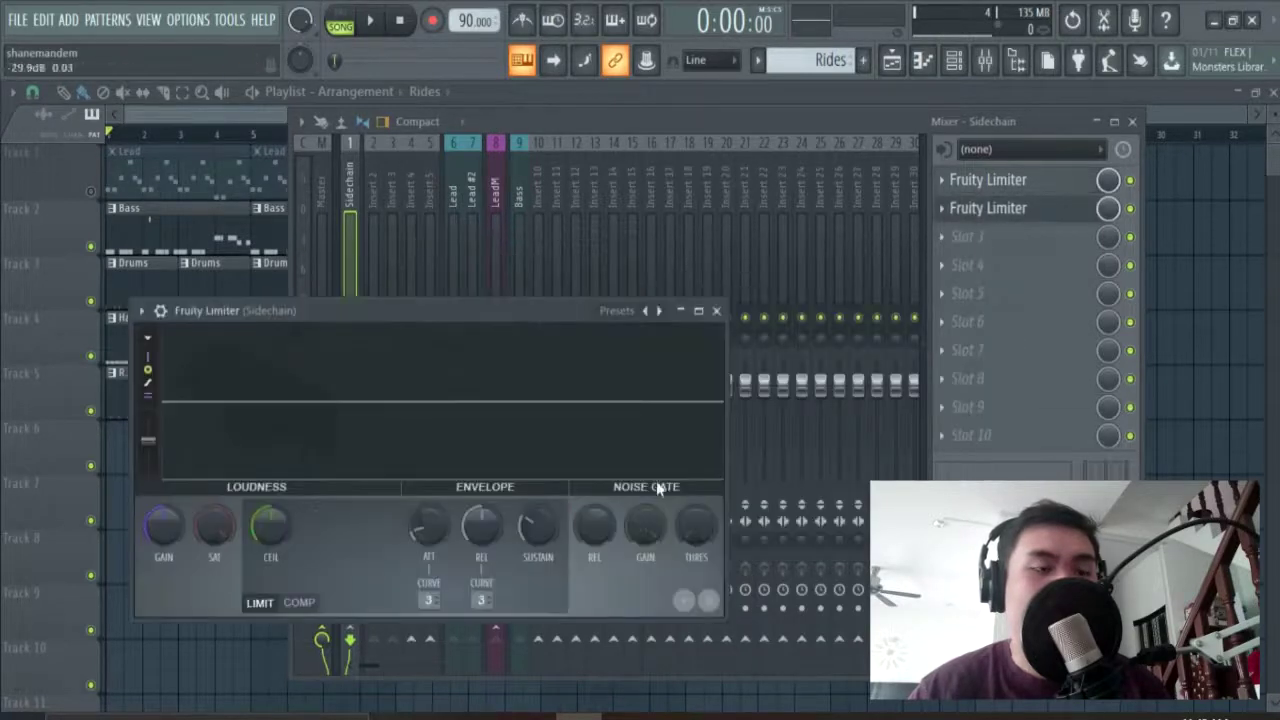
click(299, 602)
click(482, 599)
click(519, 646)
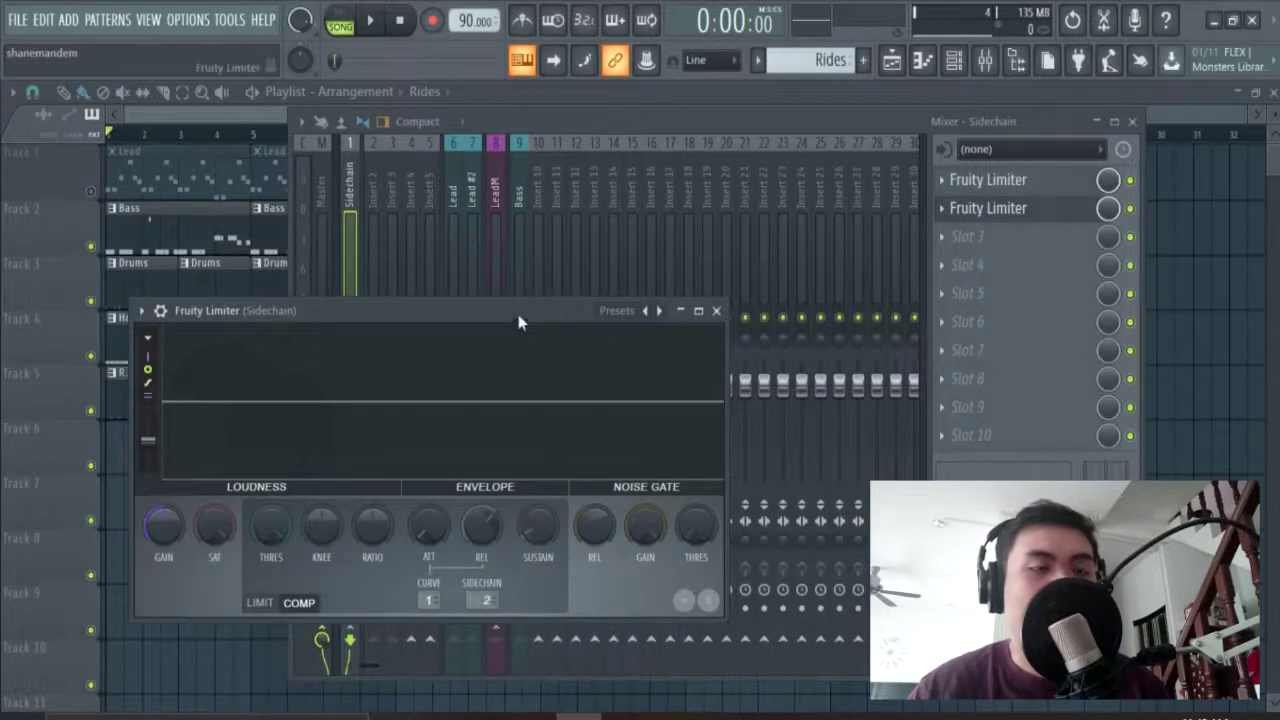
drag(517, 320, 823, 309)
drag(565, 512, 565, 570)
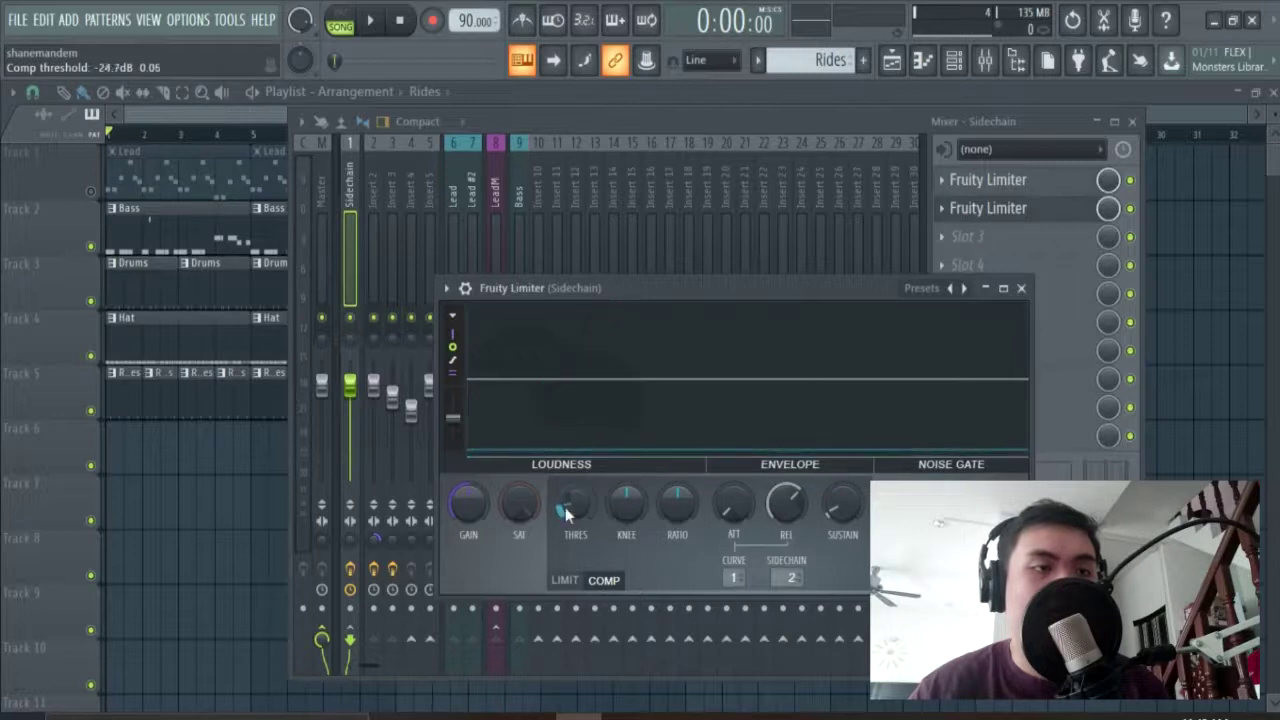
drag(677, 505, 677, 475)
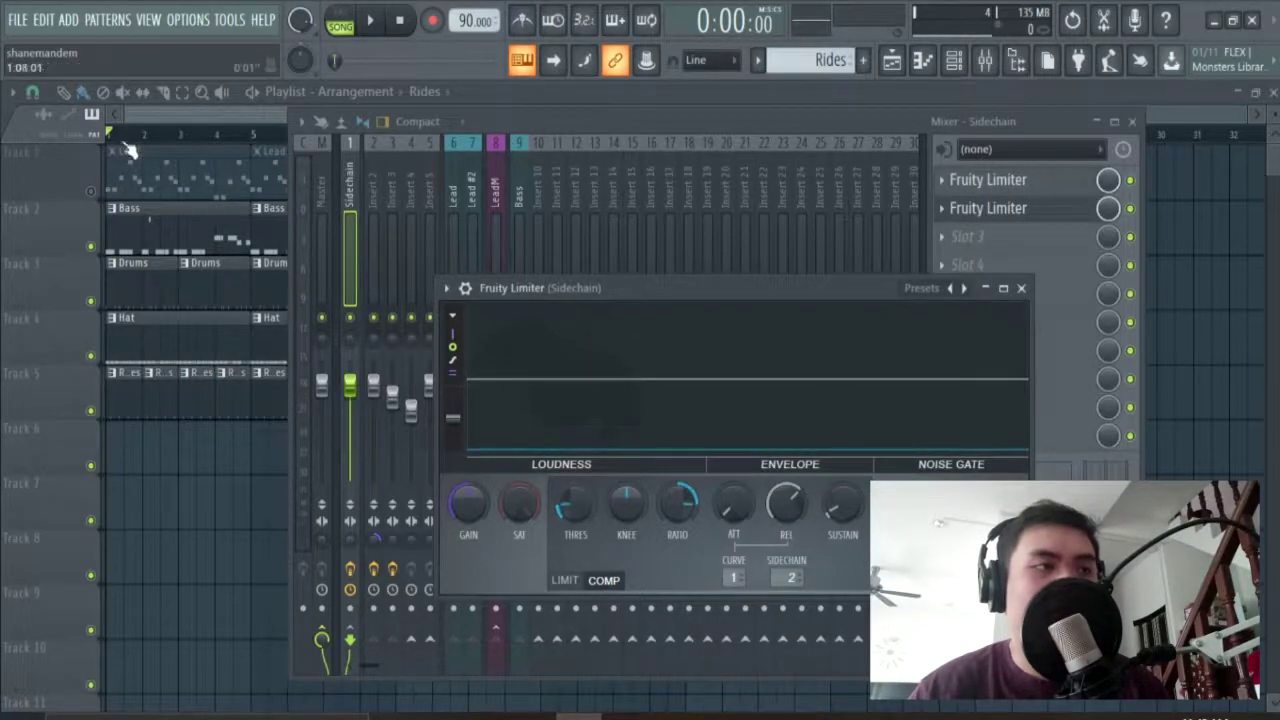
Return to the playlist and play the song from the start to check the sidechain compression
click(33, 179)
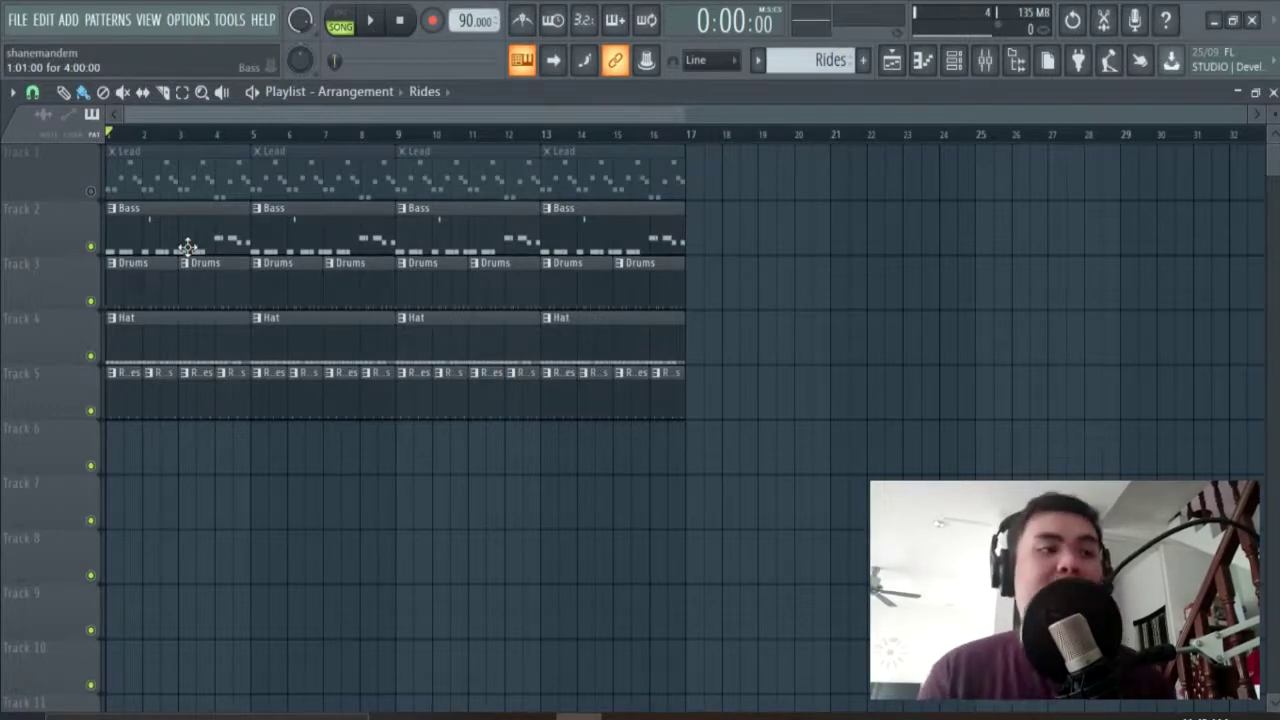
key(space)
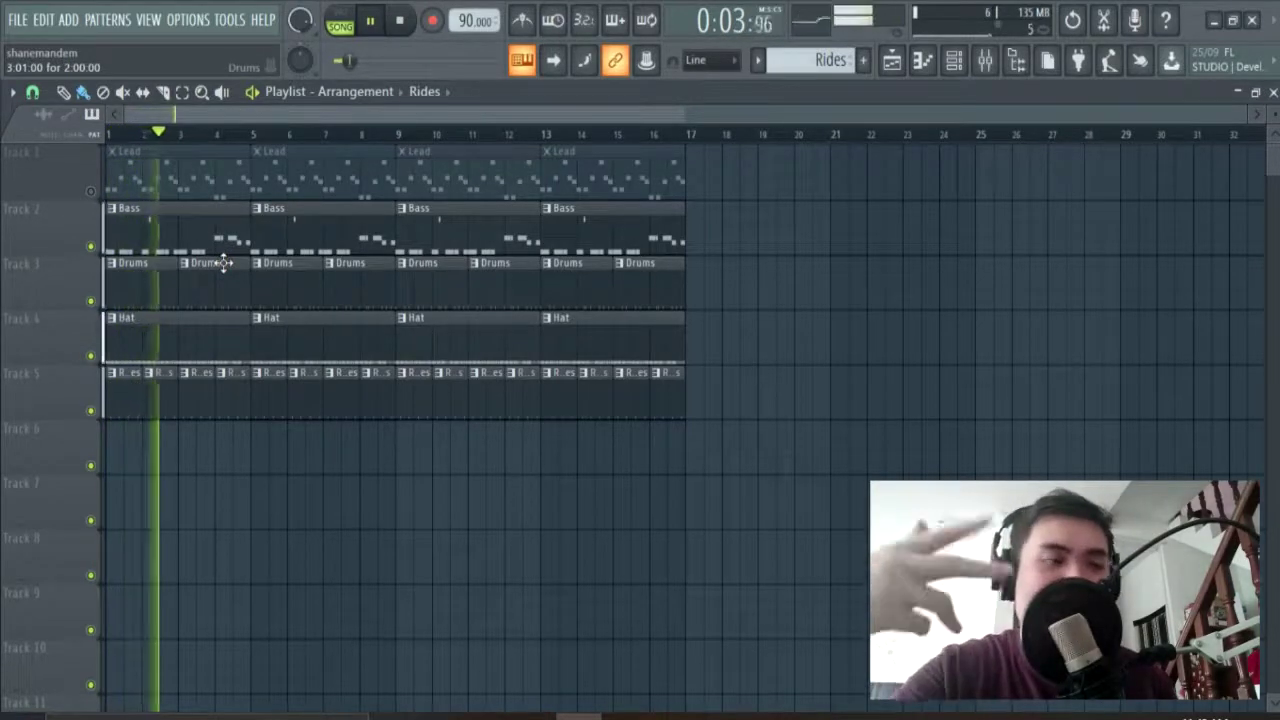
key(space)
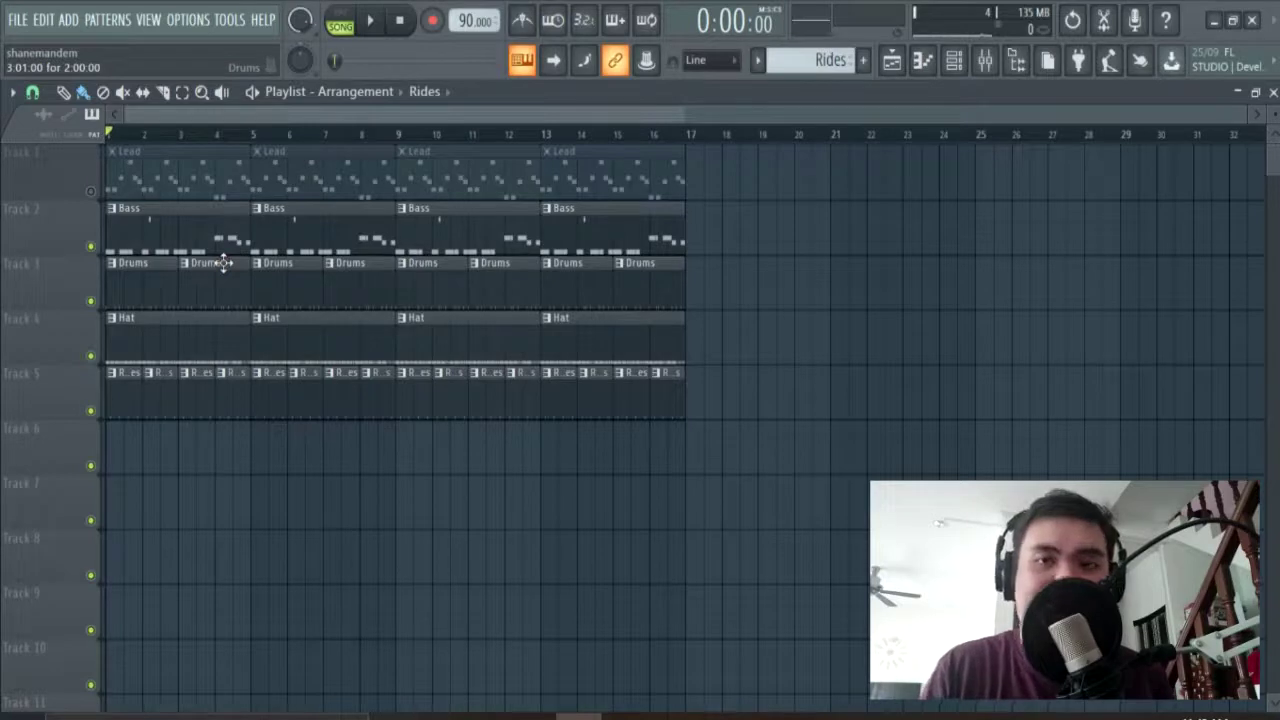
Fill bars 9 to 16 of Track 3 with the Drums pattern during playback
key(space)
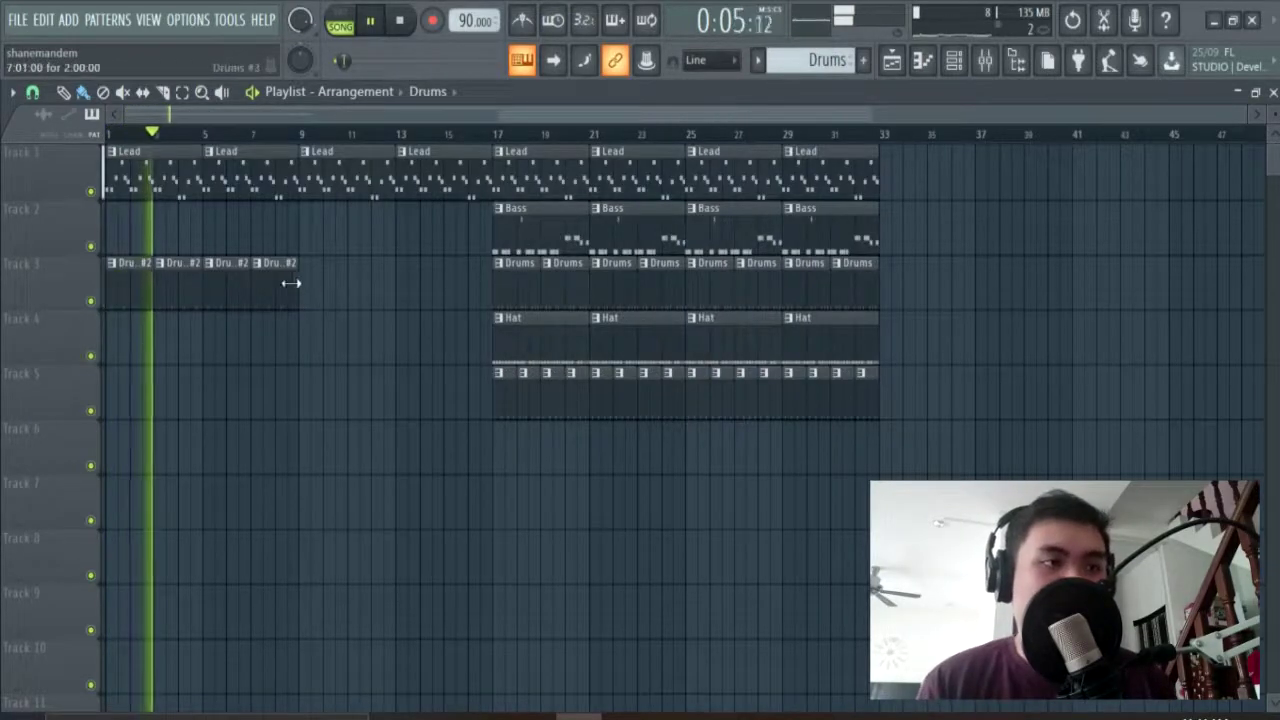
drag(300, 312, 463, 397)
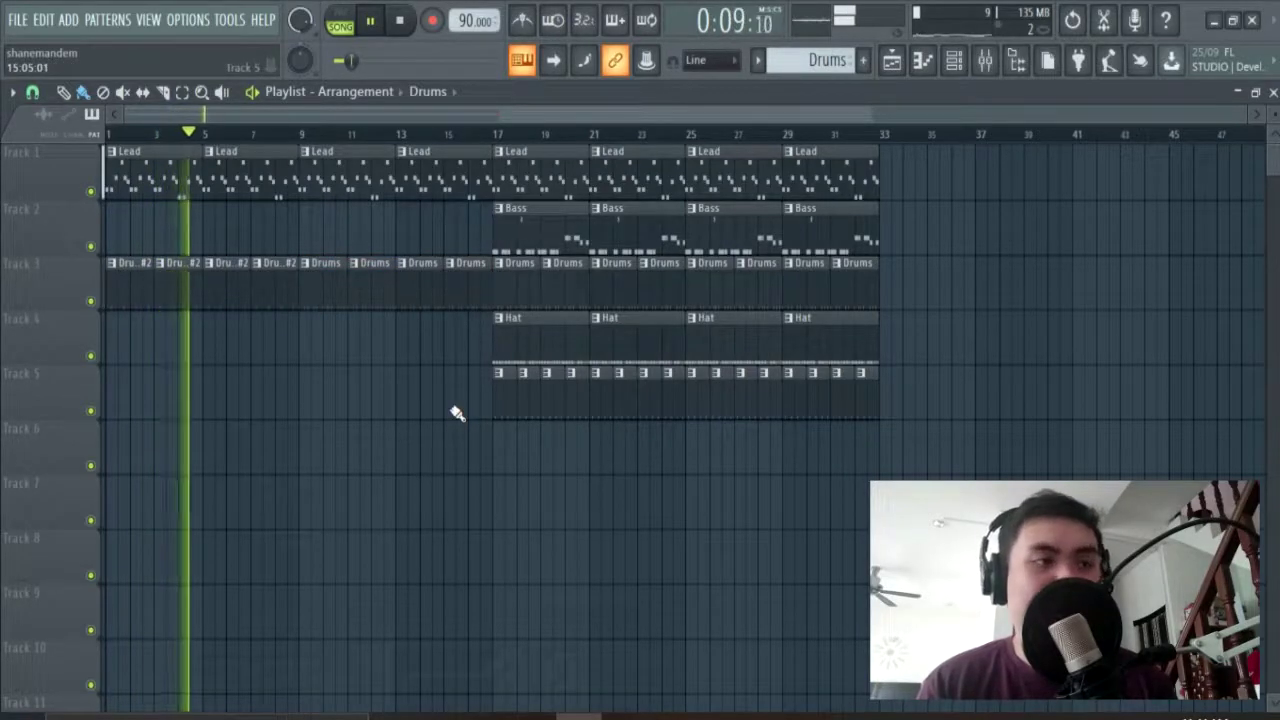
Add a time marker at bar 1 of the playlist and rename it Verse
key(ctrl+t)
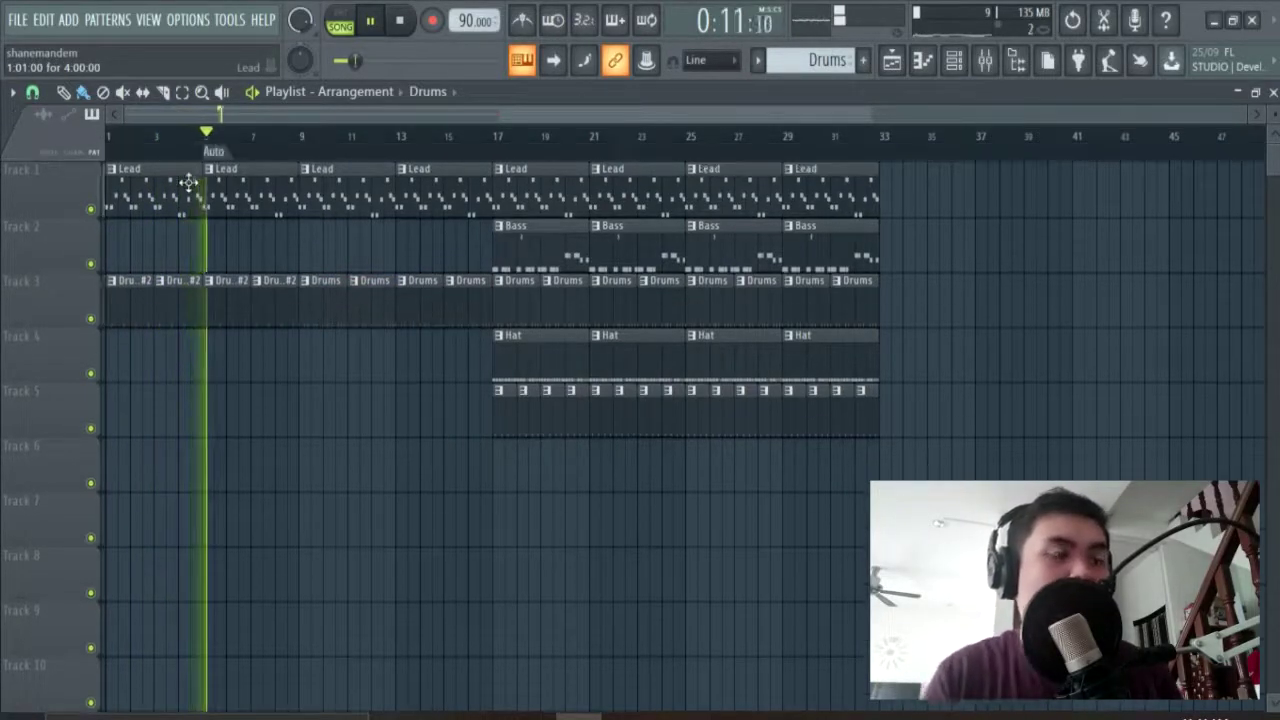
drag(217, 153, 131, 157)
right_click(131, 157)
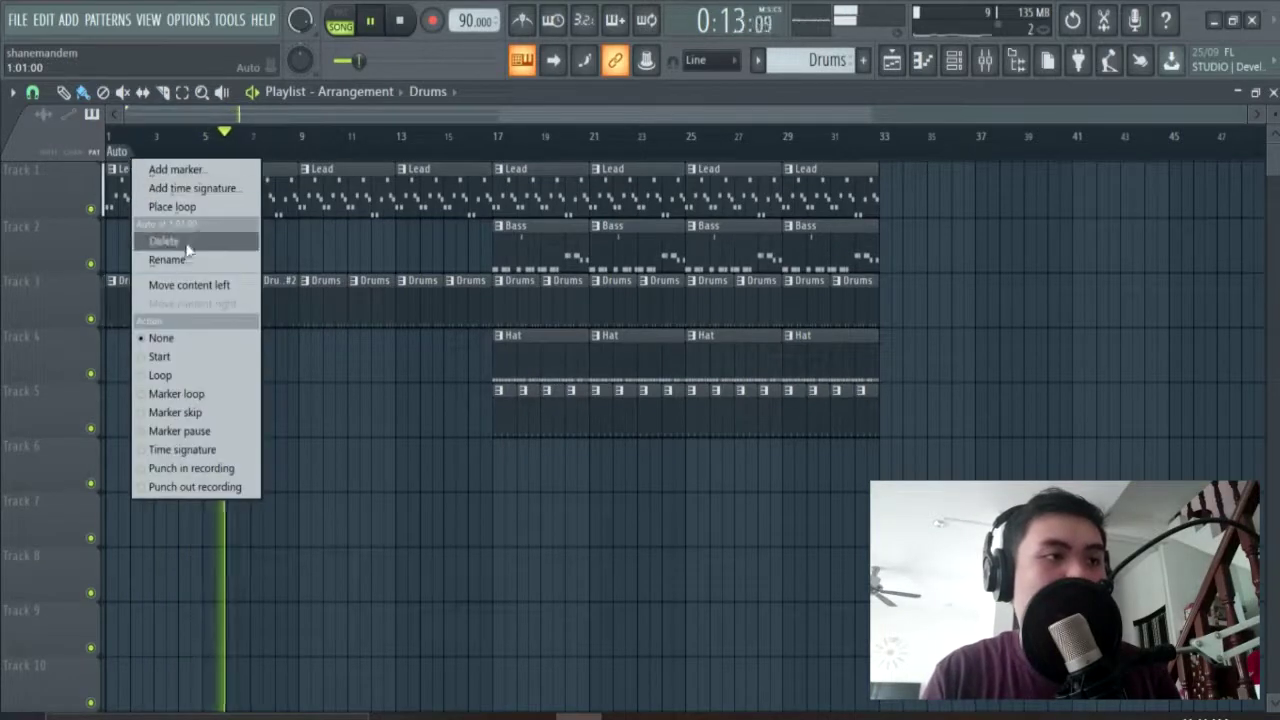
click(181, 259)
text(V)
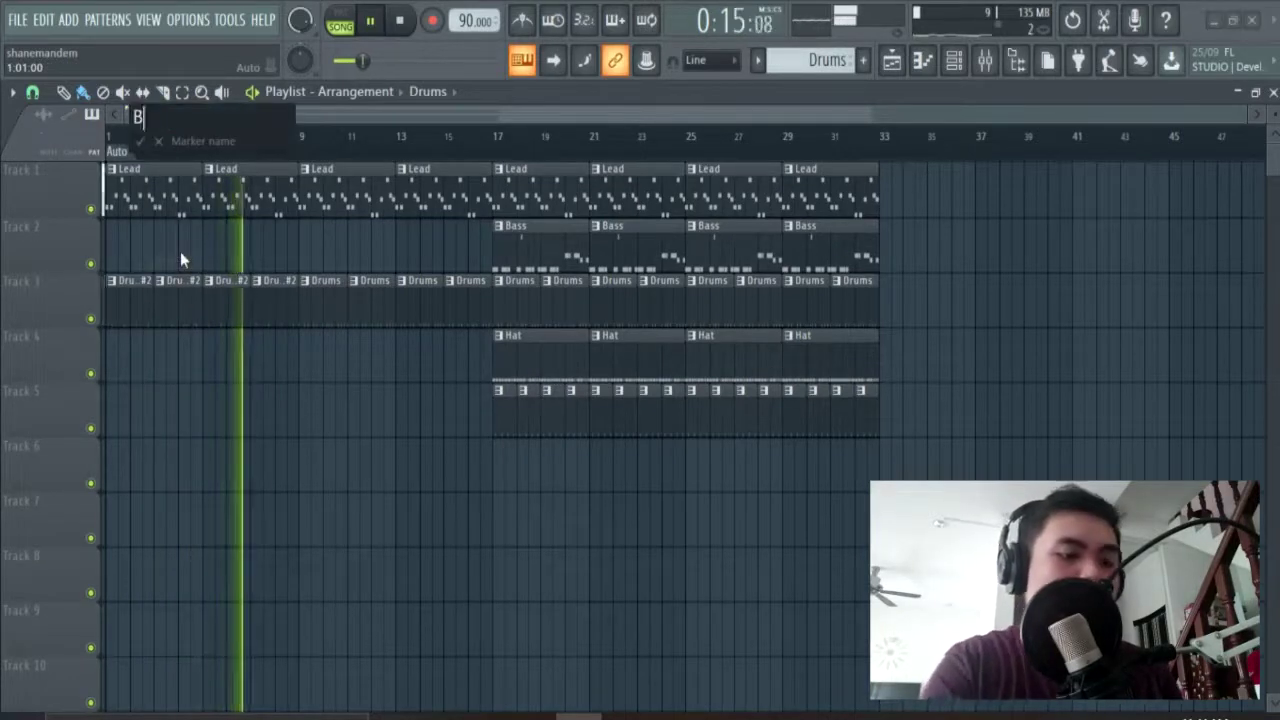
text(erse)
key(Return)
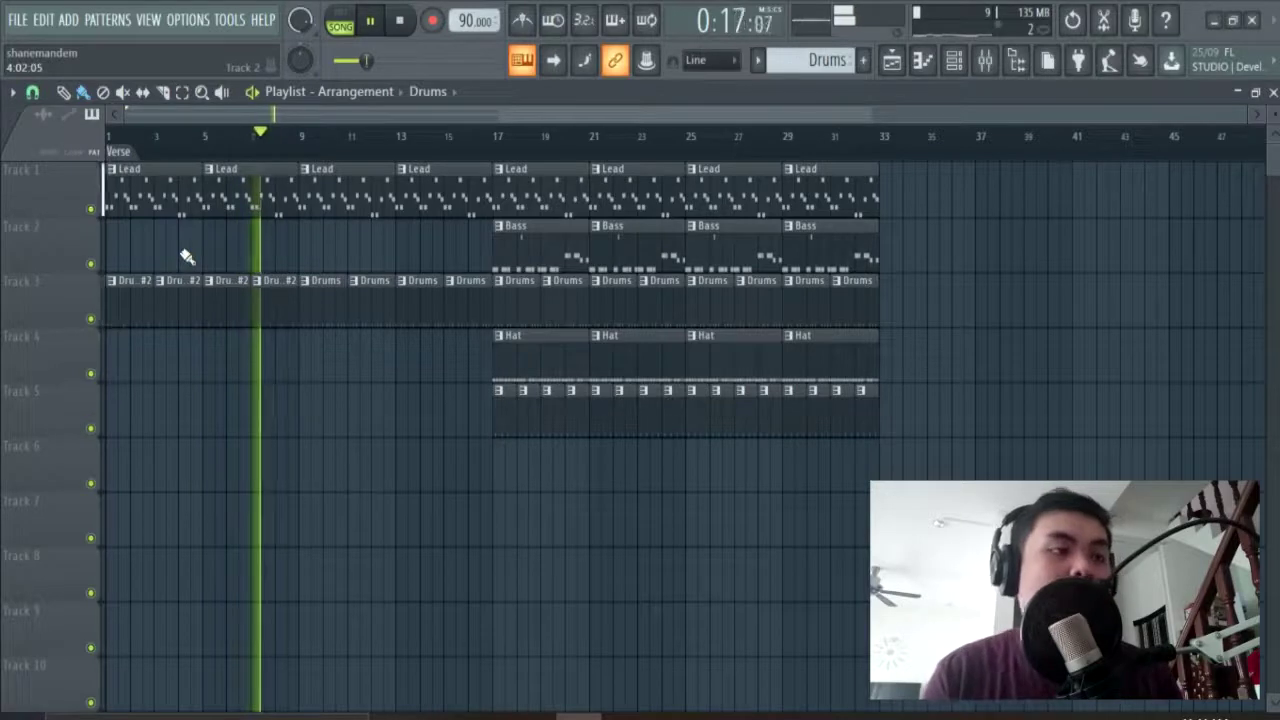
Clear the Lead and Drums clips from bars 9 to 16 and move all clips starting at bar 17 back to bar 9
right_click(428, 210)
key(ctrl+z)
right_click(329, 301)
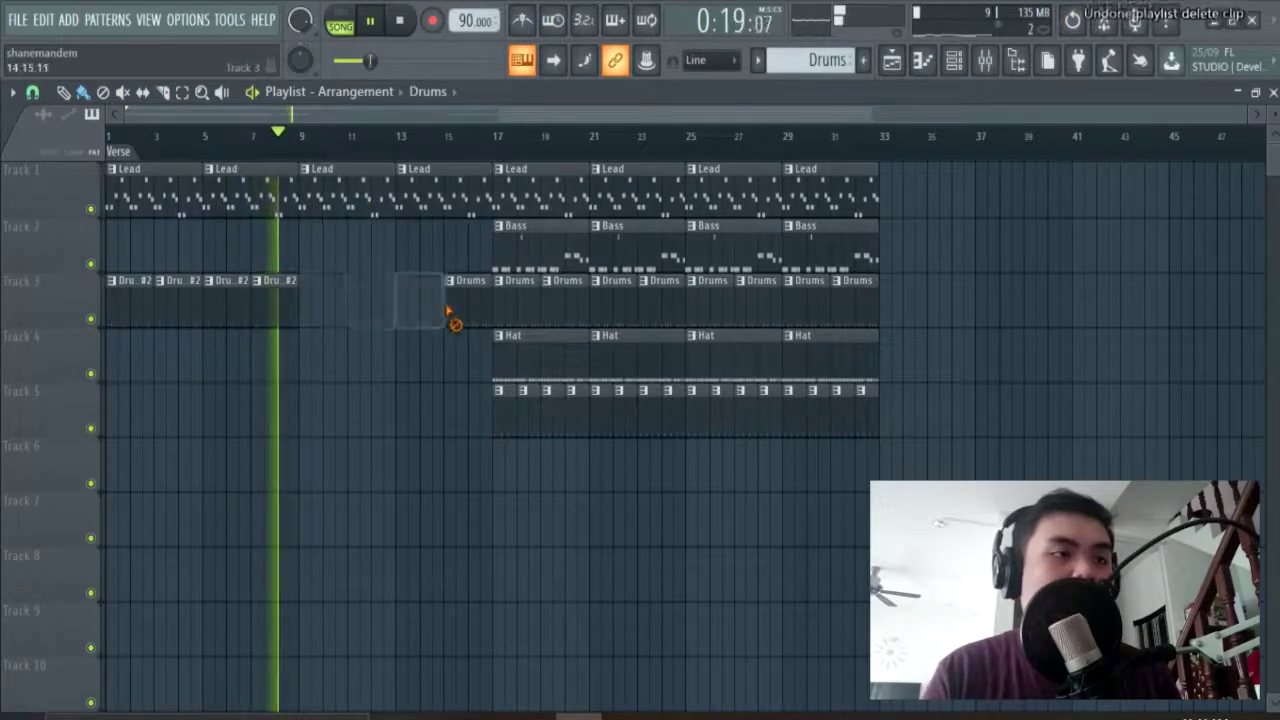
drag(470, 160, 908, 406)
drag(758, 222, 565, 222)
click(789, 277)
Add a marker named Hook at bar 9 of the playlist
right_click(303, 153)
click(310, 166)
text(Hook)
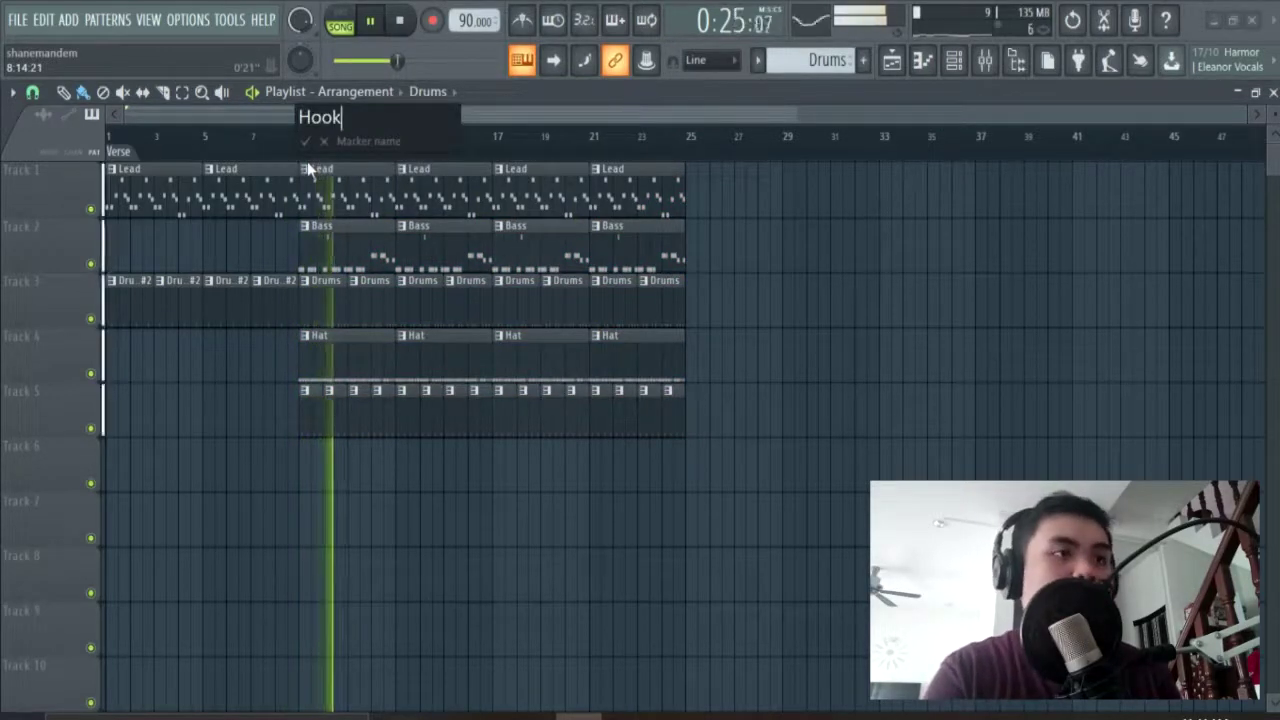
key(Return)
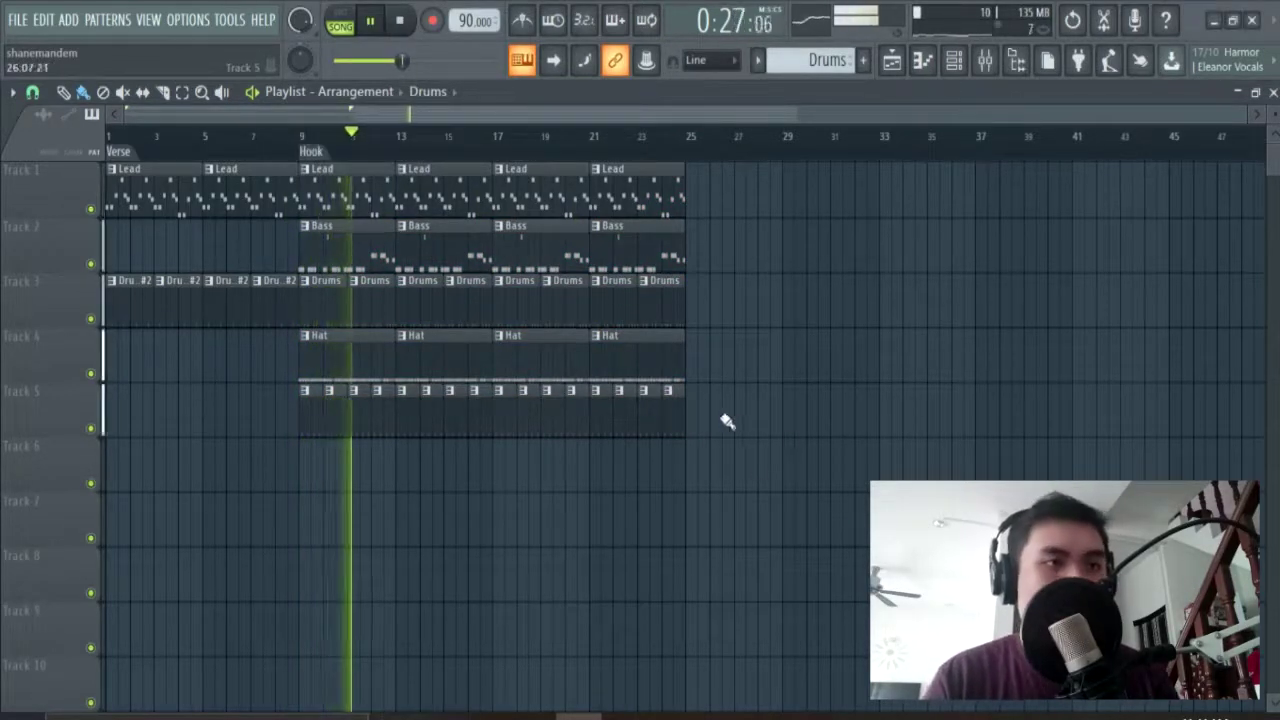
Delete the clips after bar 16 on all five tracks to shorten the hook to eight bars, and stop playback
scroll(476, 340, up, 2)
scroll(348, 295, down, 2)
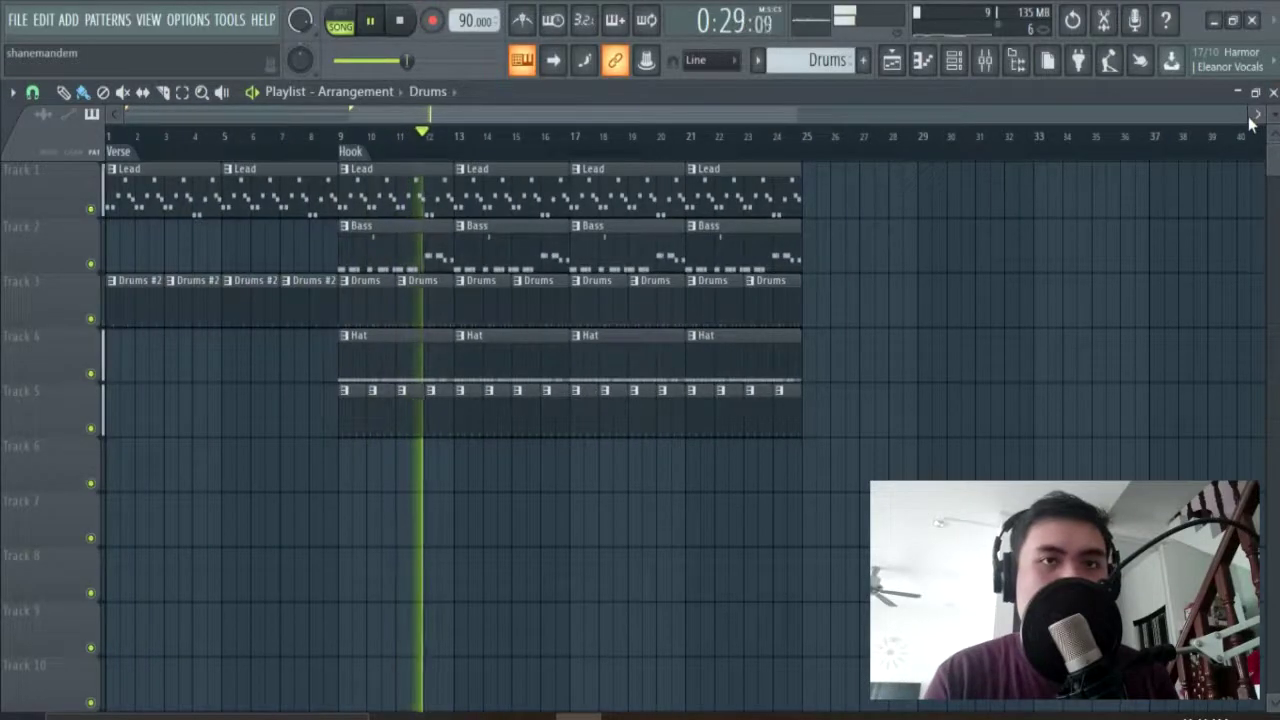
drag(1245, 117, 977, 117)
mouse_move(935, 188)
mouse_down()
mouse_move(872, 196)
mouse_move(745, 449)
mouse_move(889, 271)
mouse_up()
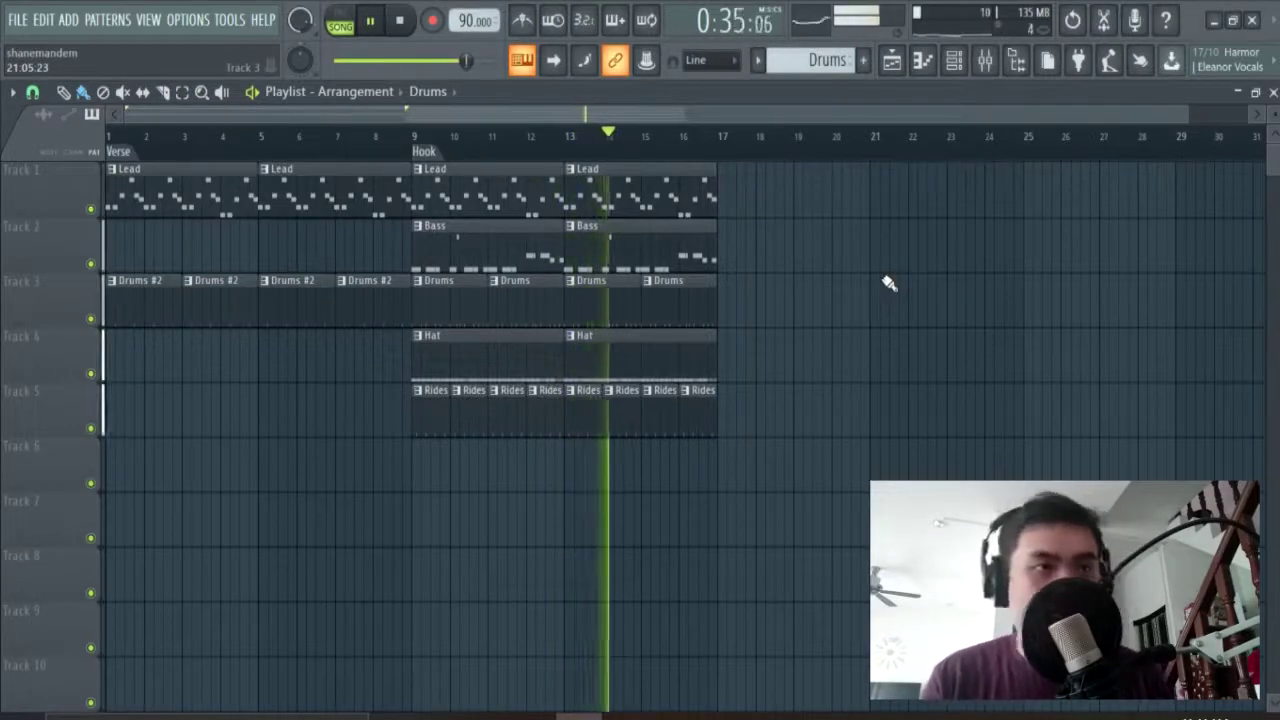
key(space)
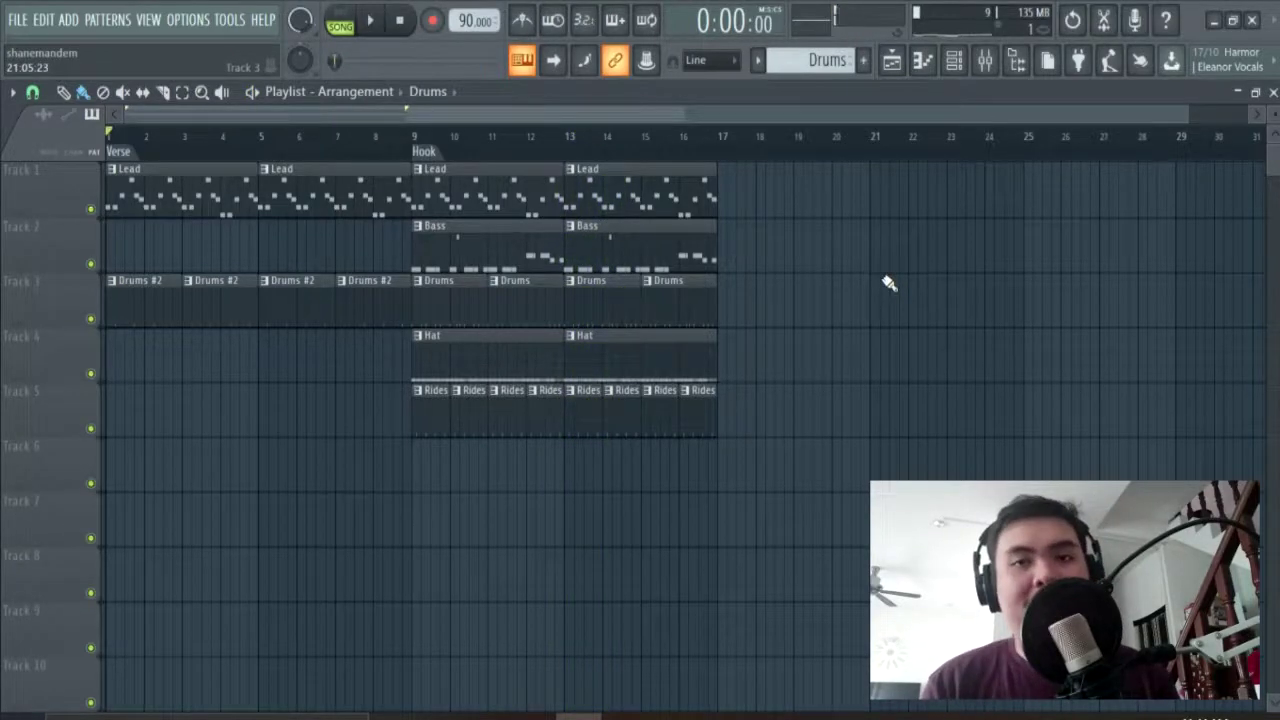
Load Fruity Parametric EQ 2 in slot 1 of the Master channel with the 20Hz + 18kHz cut preset
click(985, 60)
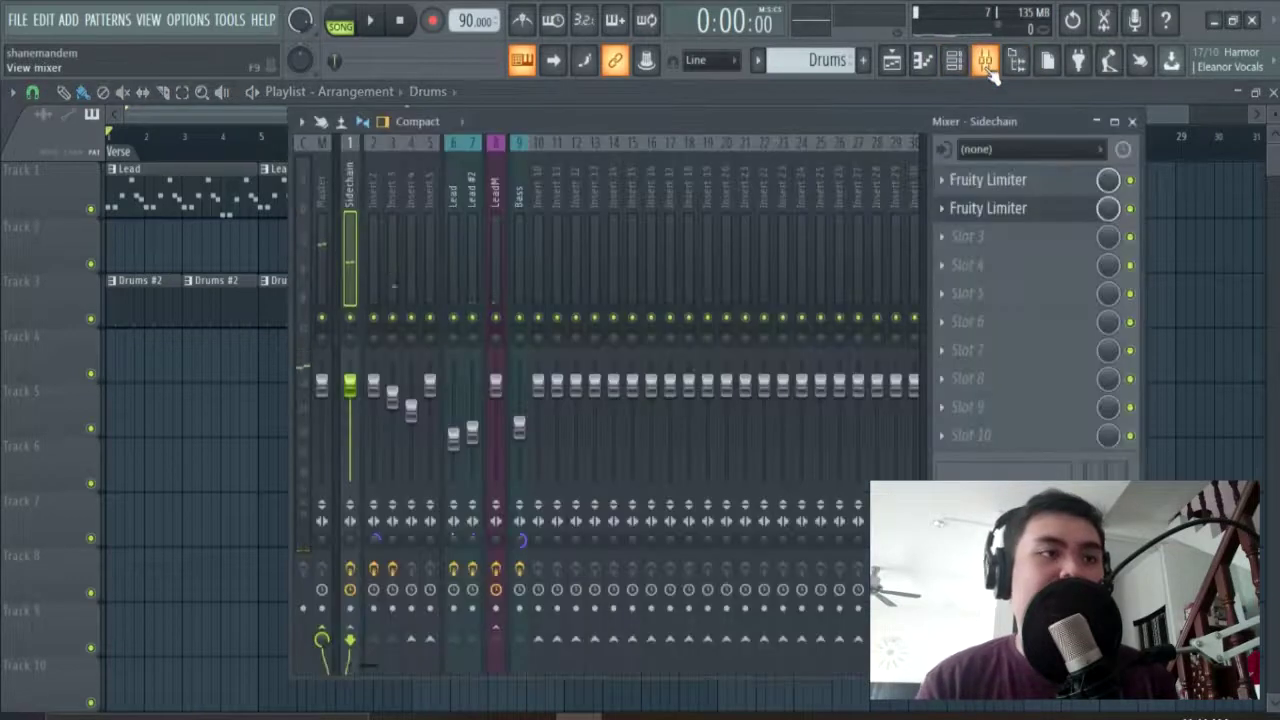
click(325, 243)
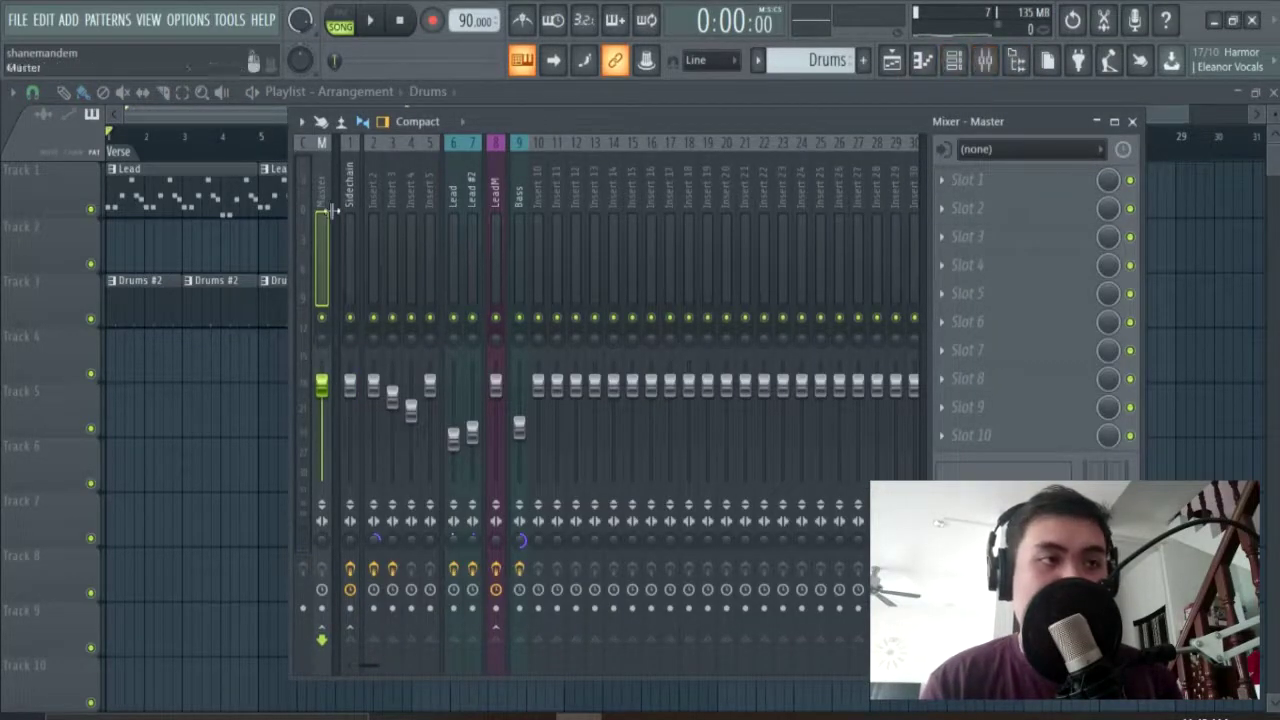
click(972, 190)
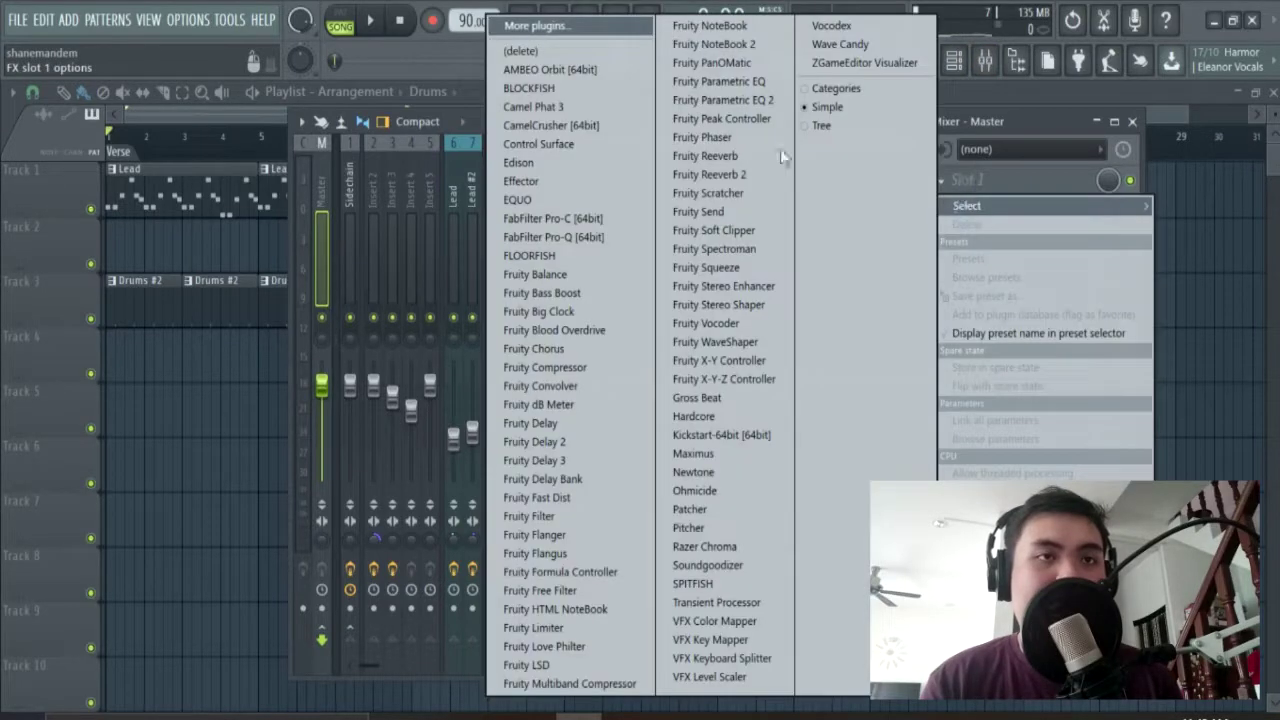
click(720, 89)
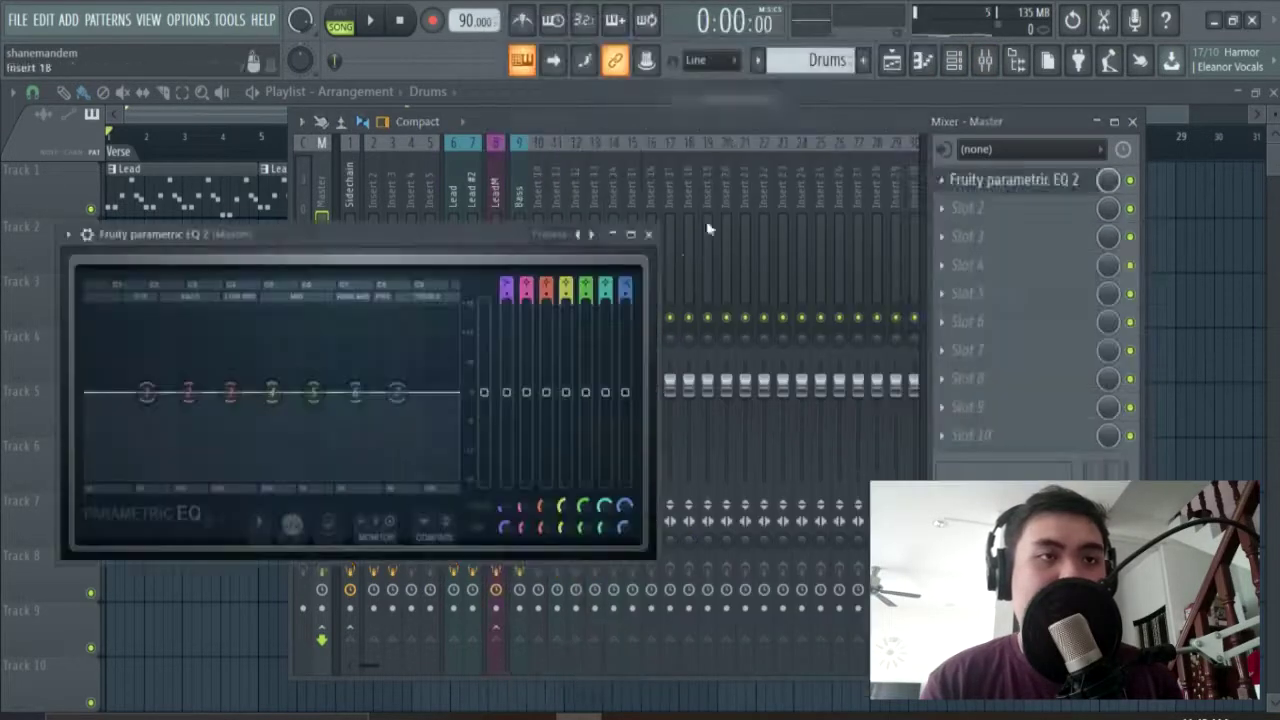
click(577, 234)
click(629, 421)
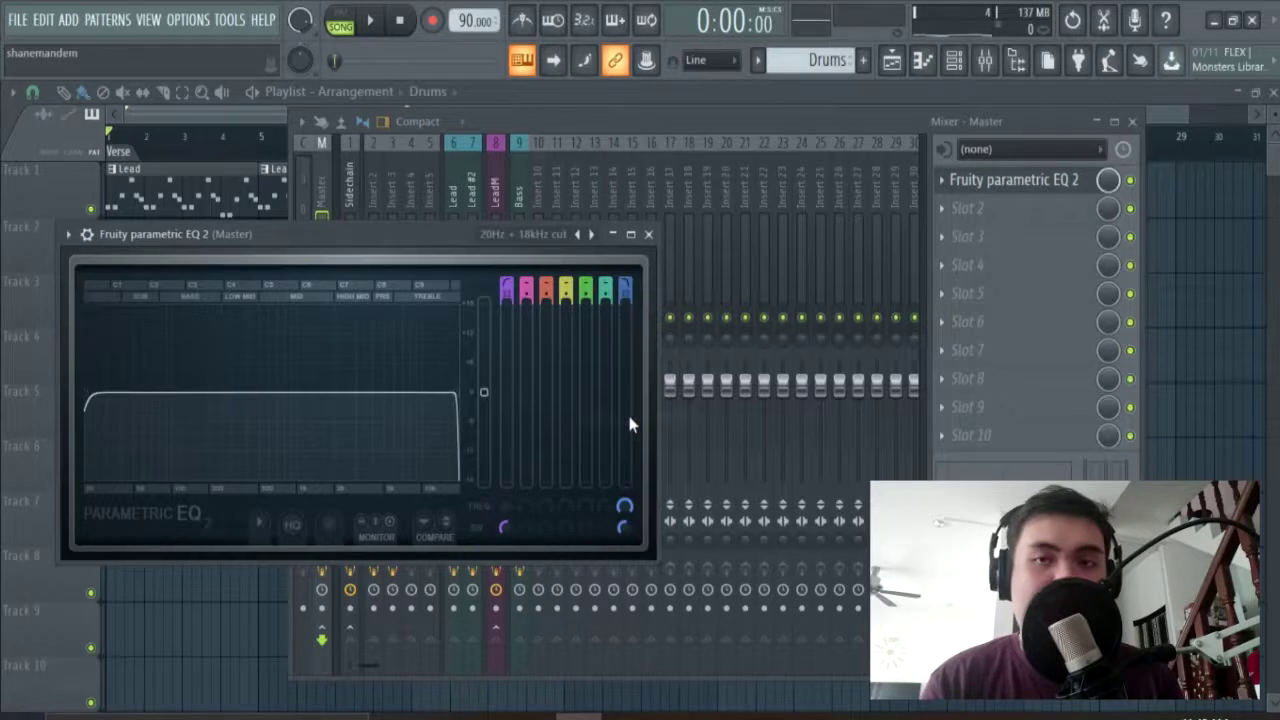
Adjust the low-pass band of the master EQ to slightly above 18 kHz and close the EQ
drag(459, 391, 476, 390)
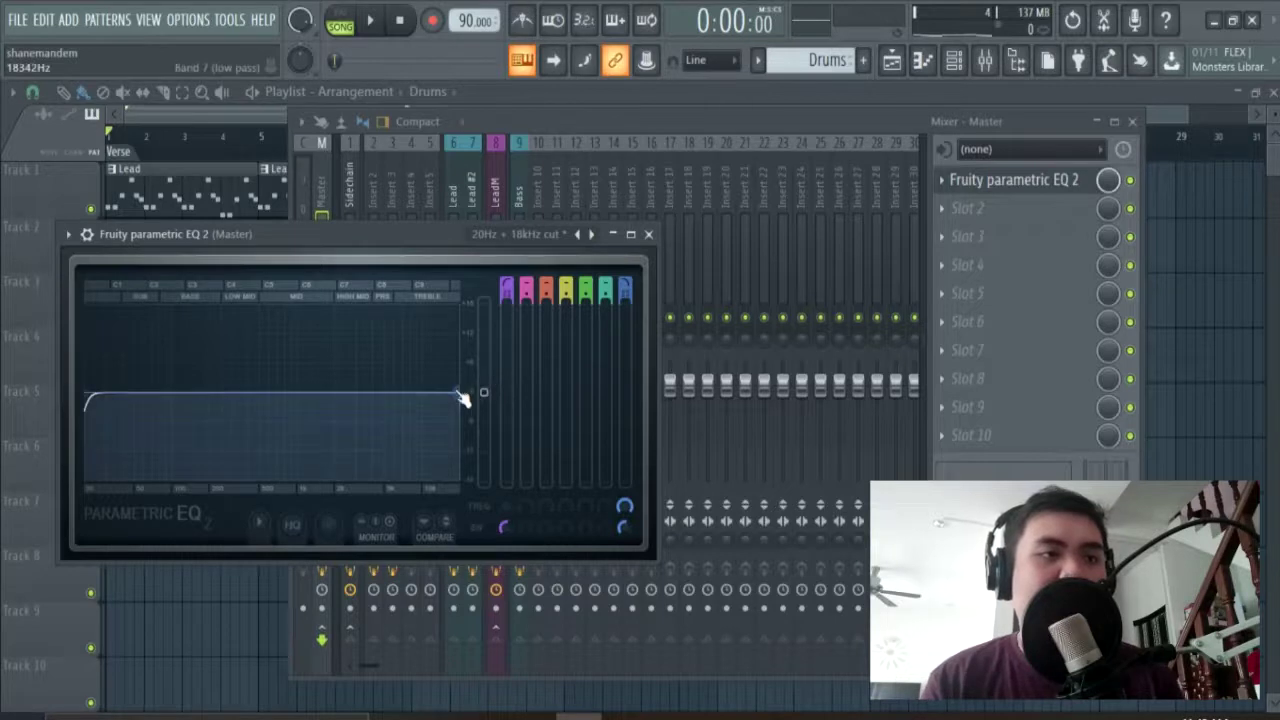
drag(463, 412, 455, 394)
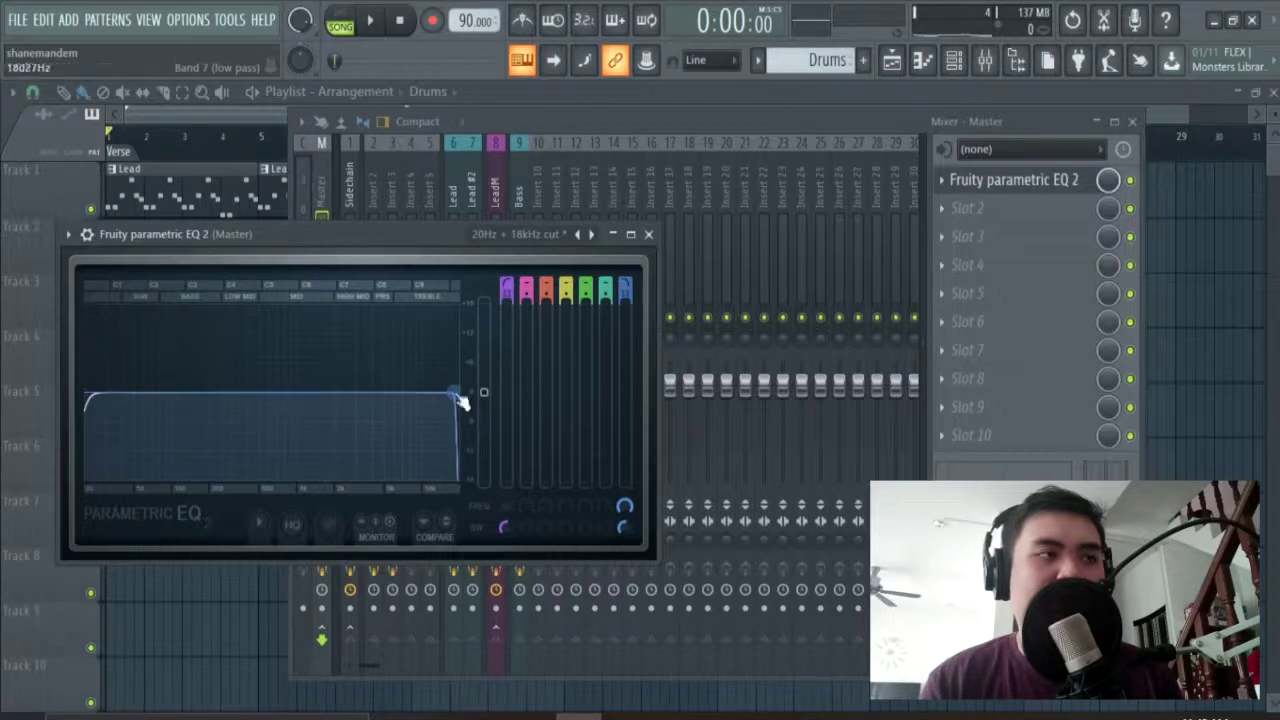
drag(455, 392, 463, 403)
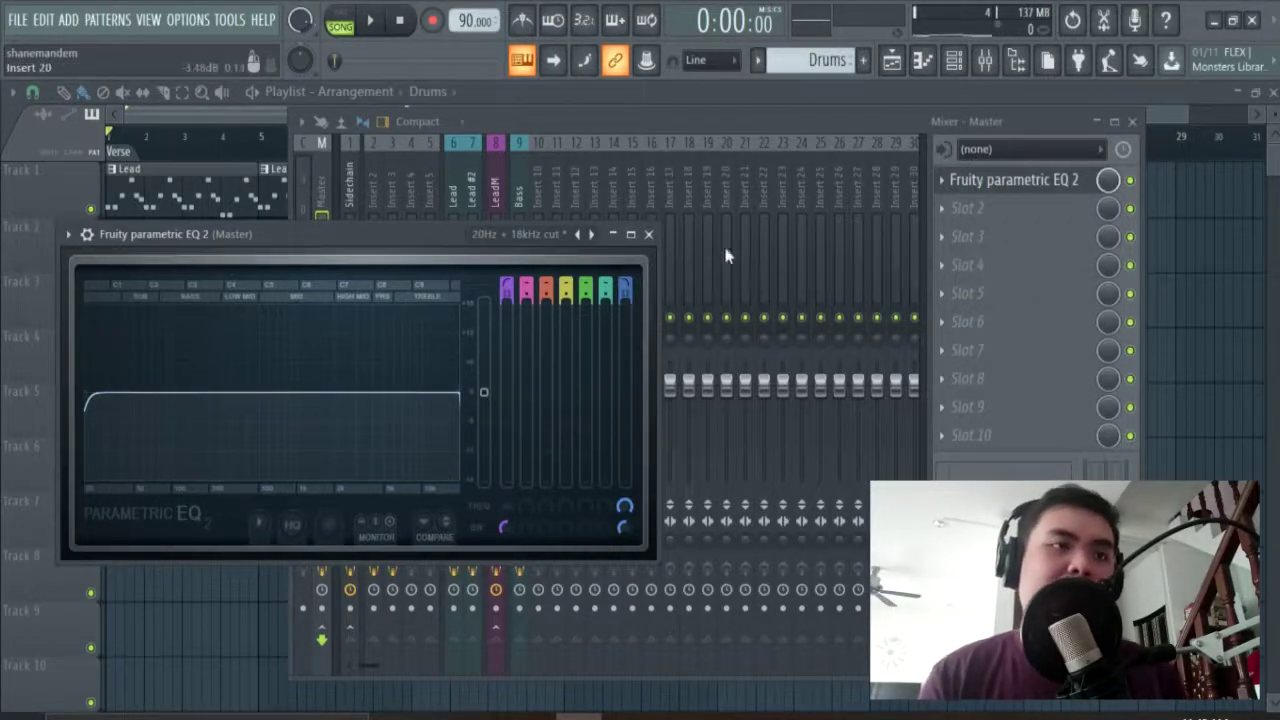
click(648, 234)
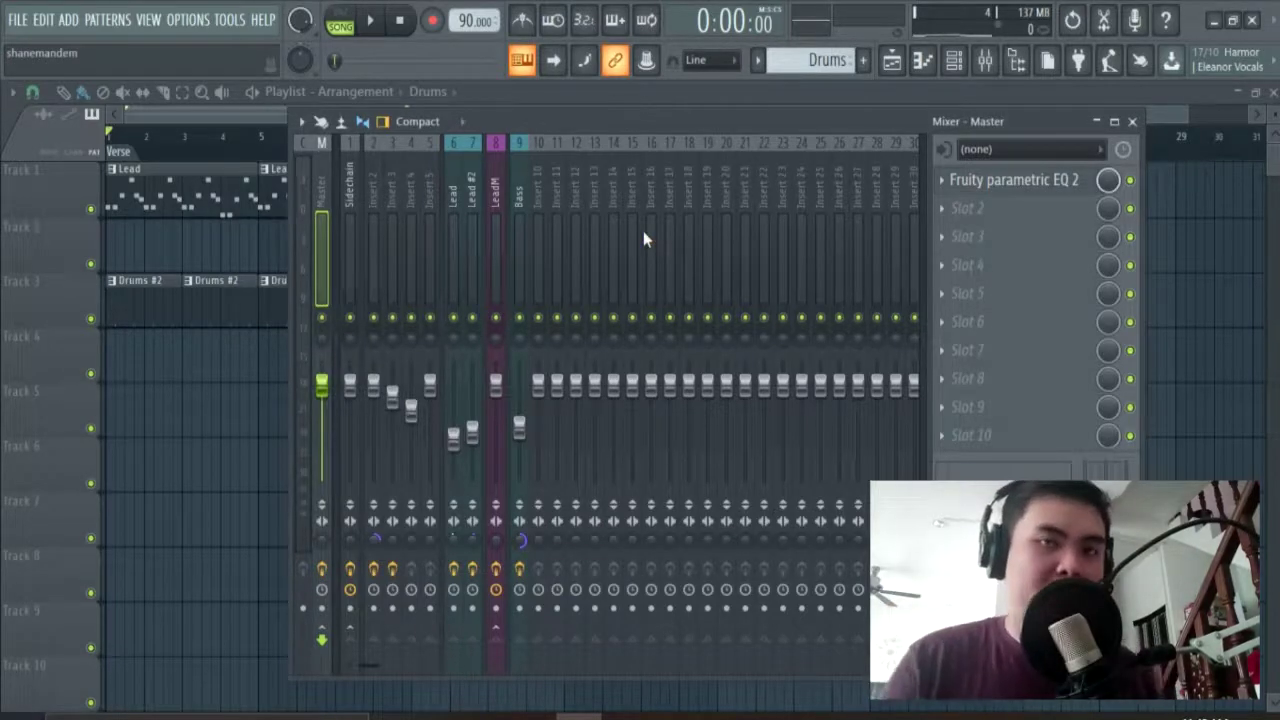
Select all clips in the playlist and move them down one track
key(space)
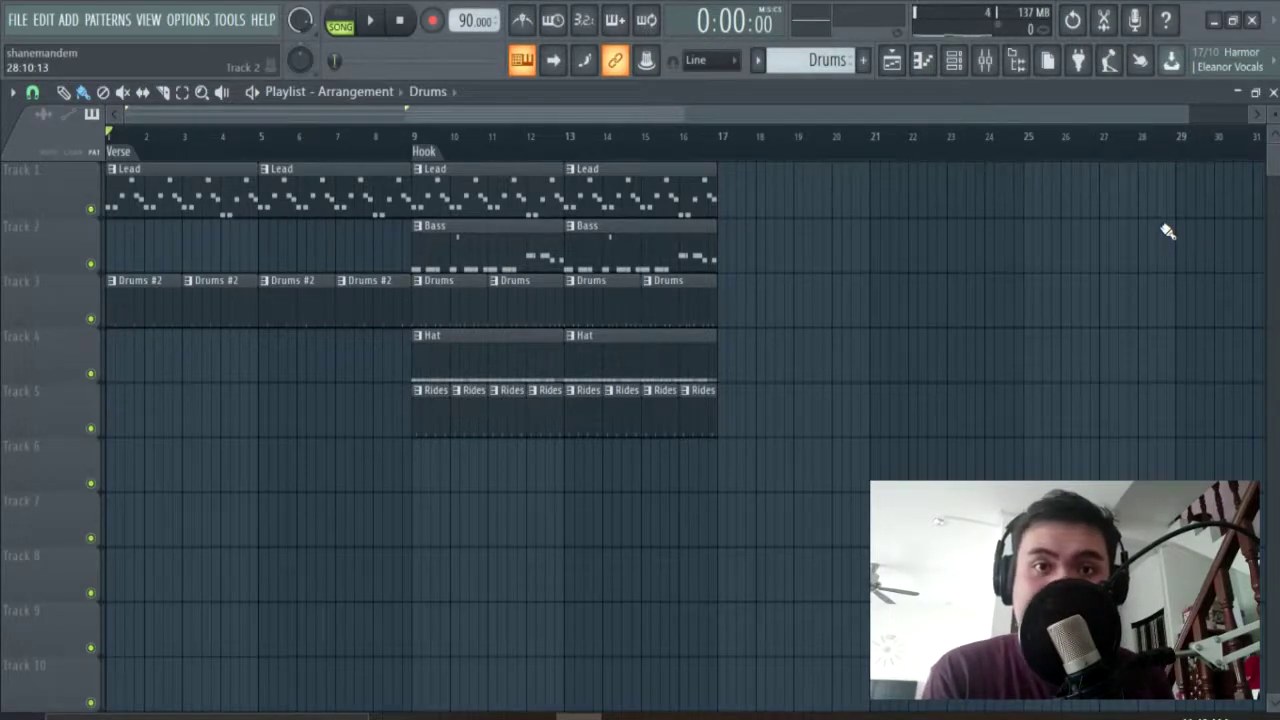
key(ctrl+a)
drag(437, 243, 437, 297)
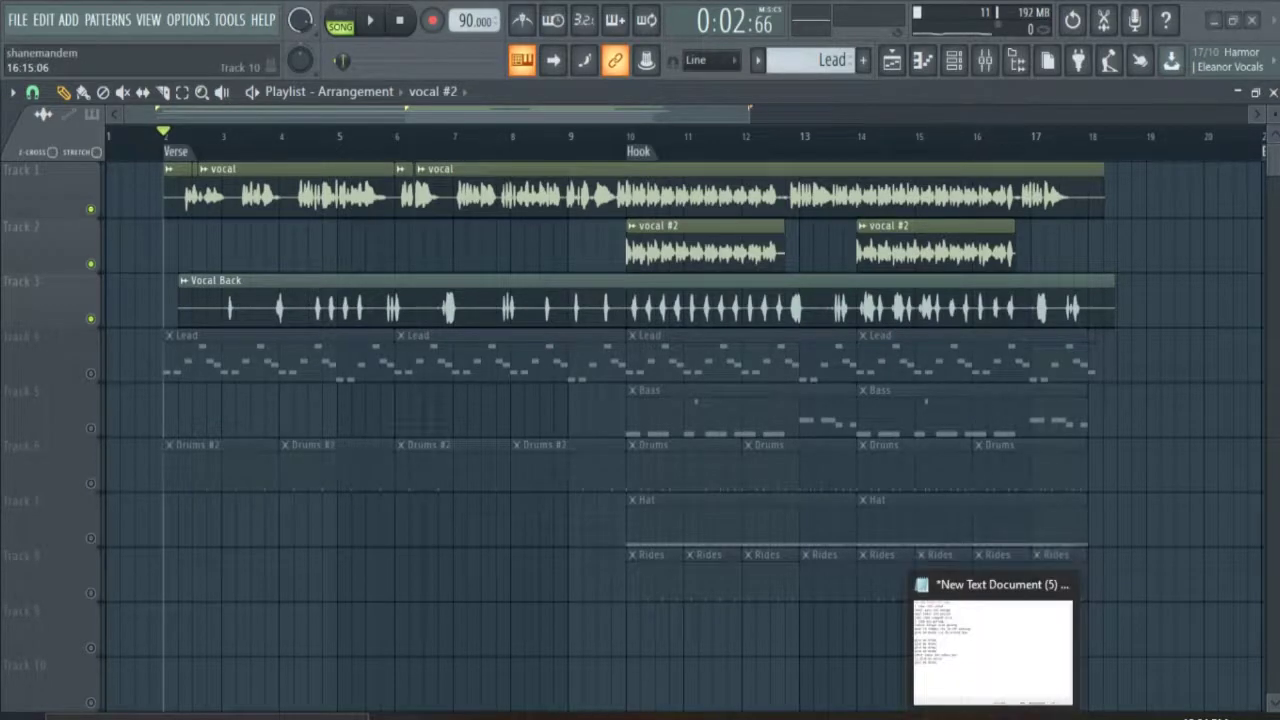
Switch to the Notepad document to read the song lyrics, and return to the playlist
click(994, 717)
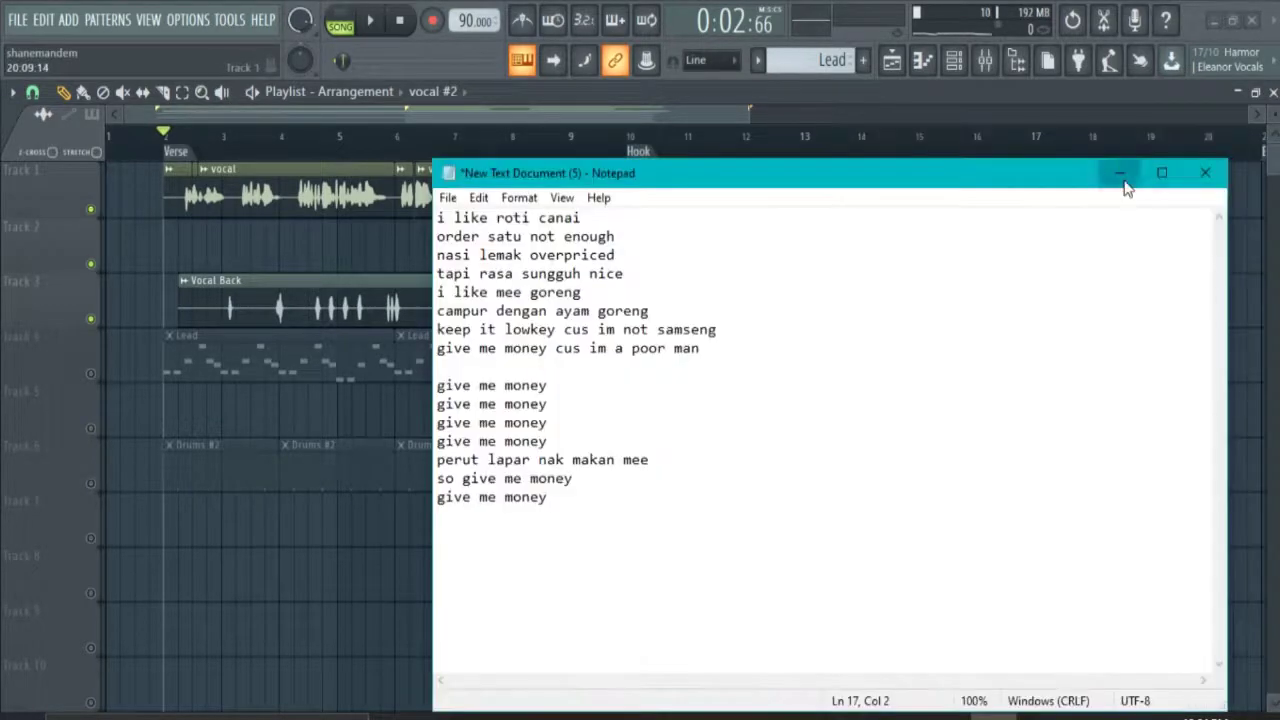
click(1124, 170)
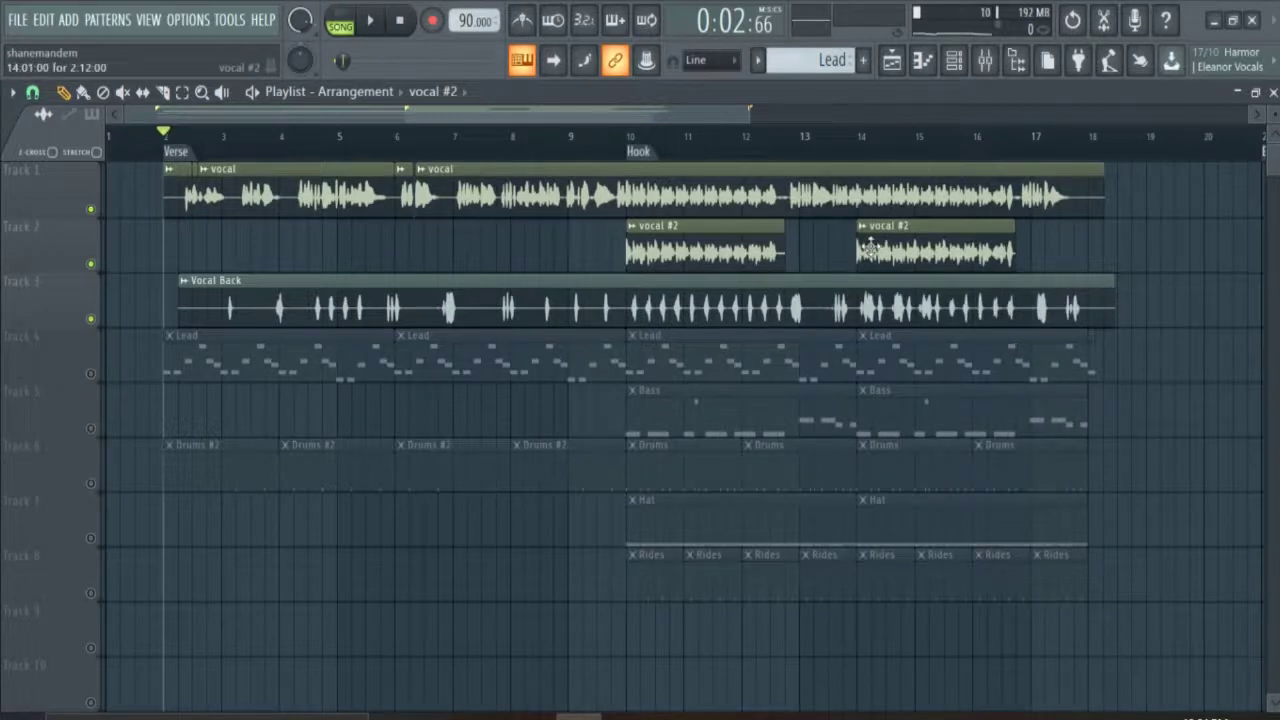
Unmute the beat tracks below the vocals so that all playlist tracks are active
key(space)
right_click(81, 312)
click(74, 314)
right_click(91, 321)
right_click(91, 321)
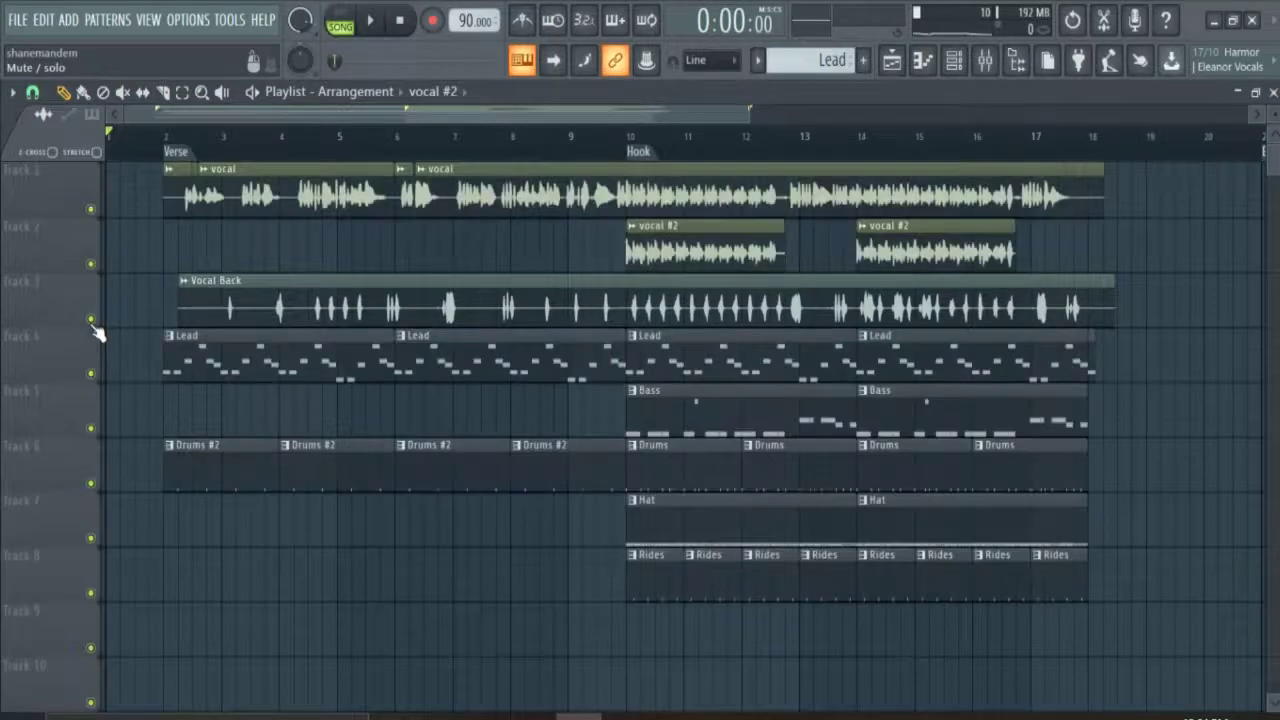